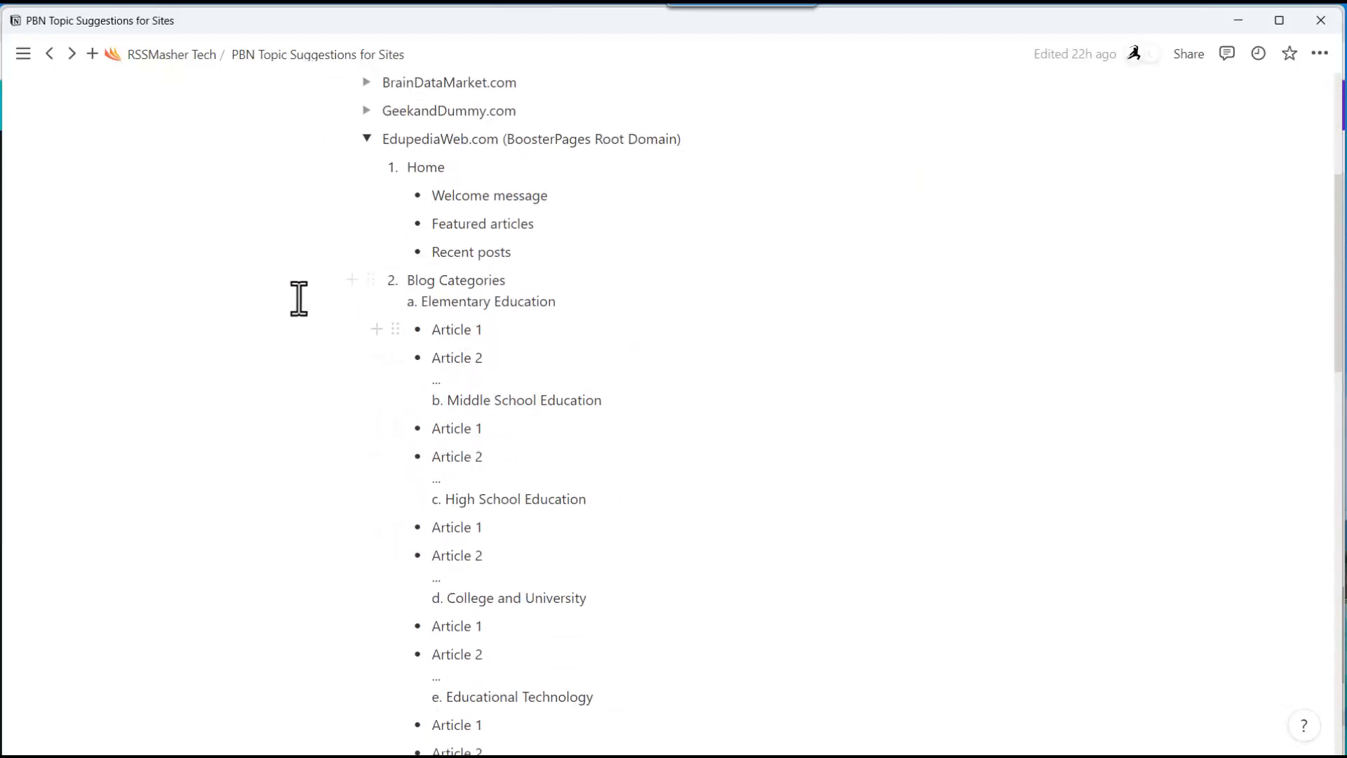
Copy the blog category name "Teaching Strategies" from the EdupediaWeb.com outline
scroll(305, 254, up, 5)
scroll(308, 259, down, 4)
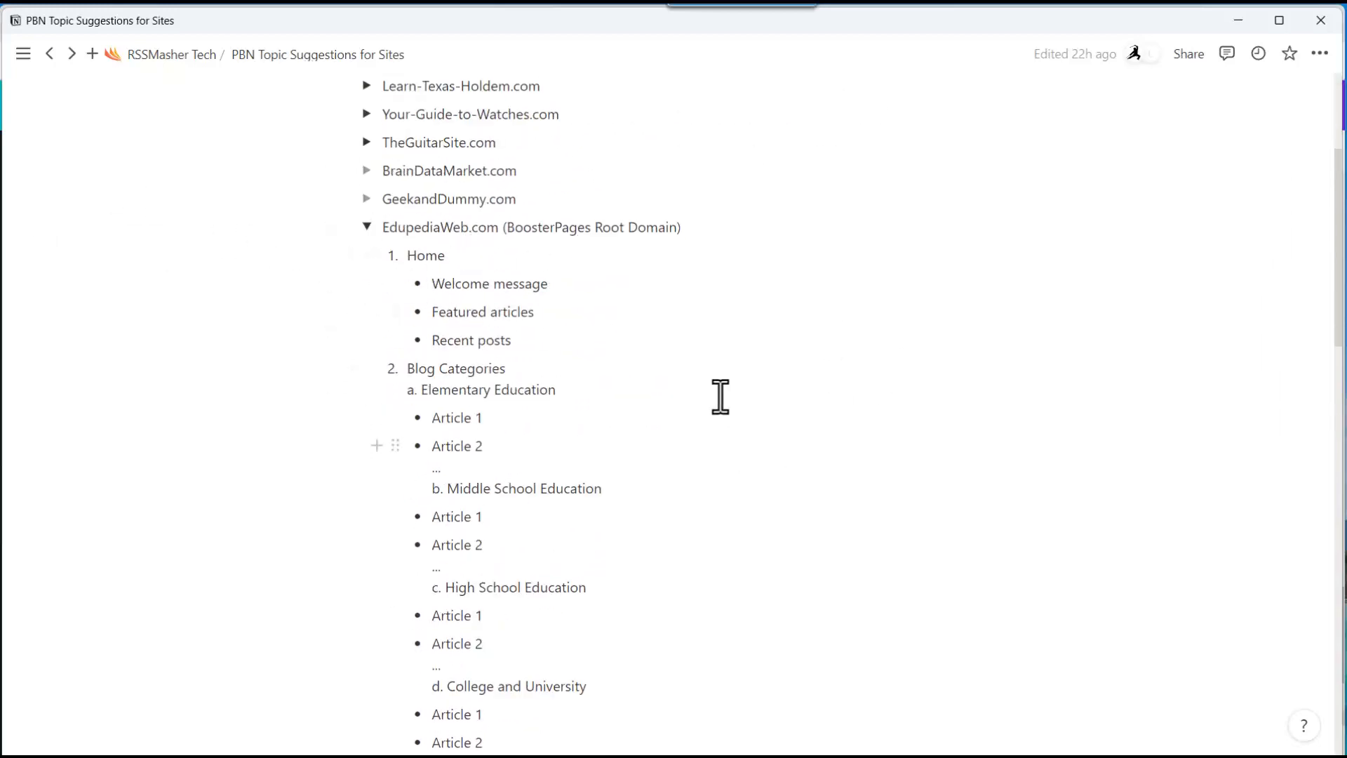
scroll(781, 483, down, 1)
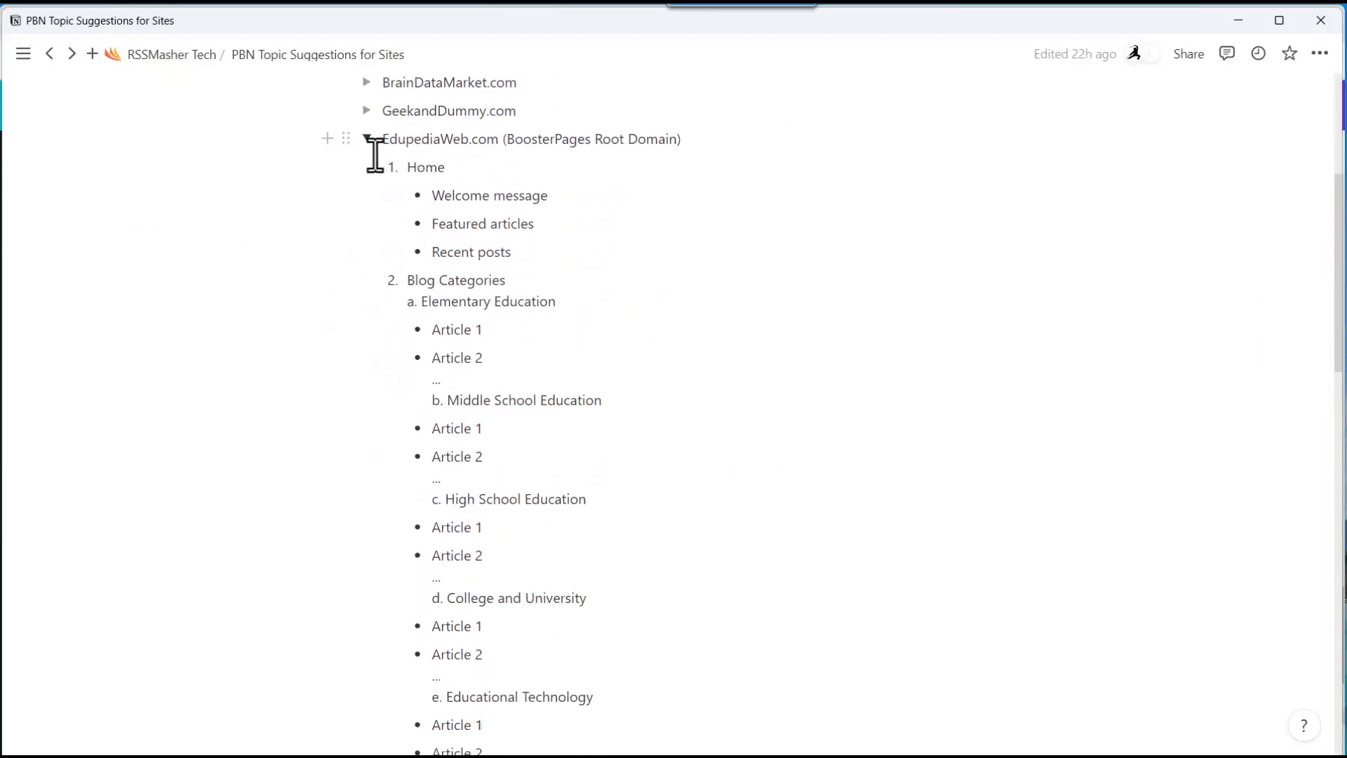
scroll(421, 246, down, 1)
scroll(457, 263, down, 4)
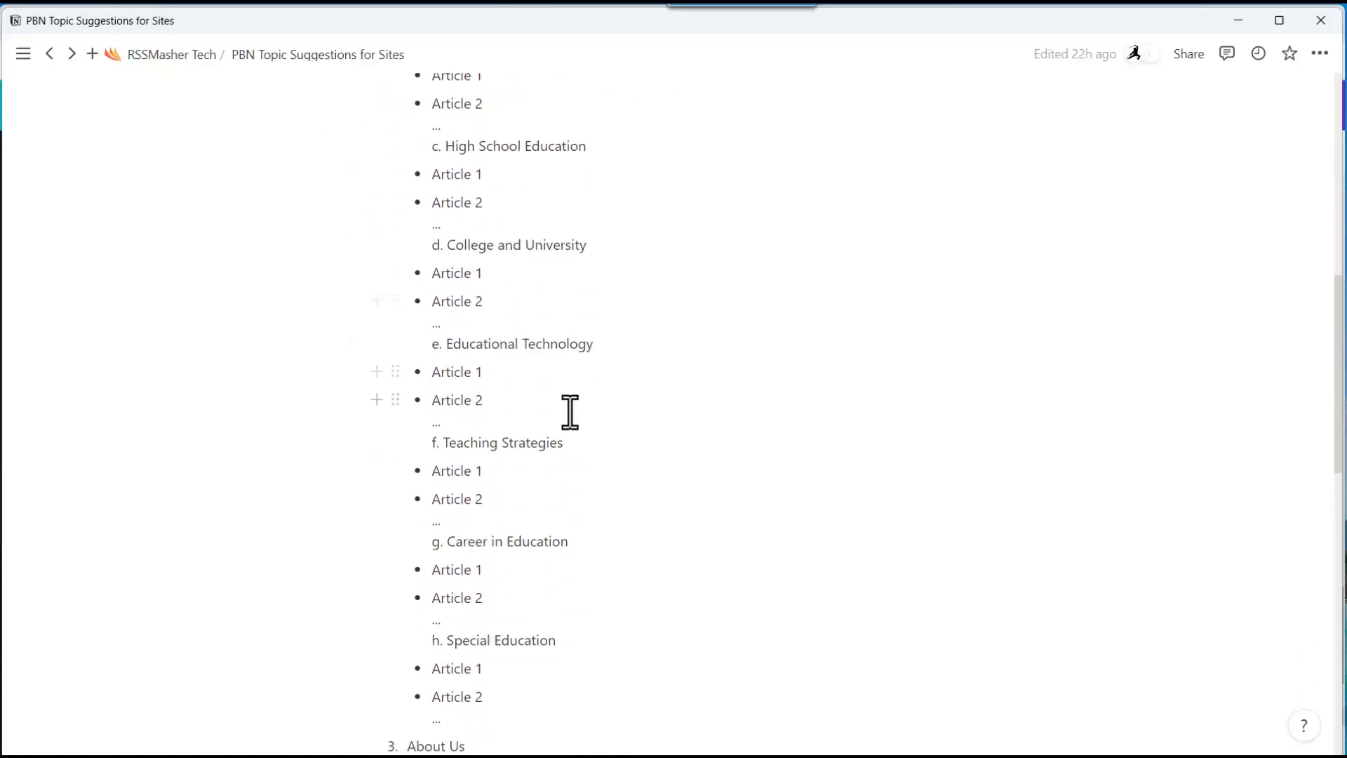
scroll(552, 468, down, 3)
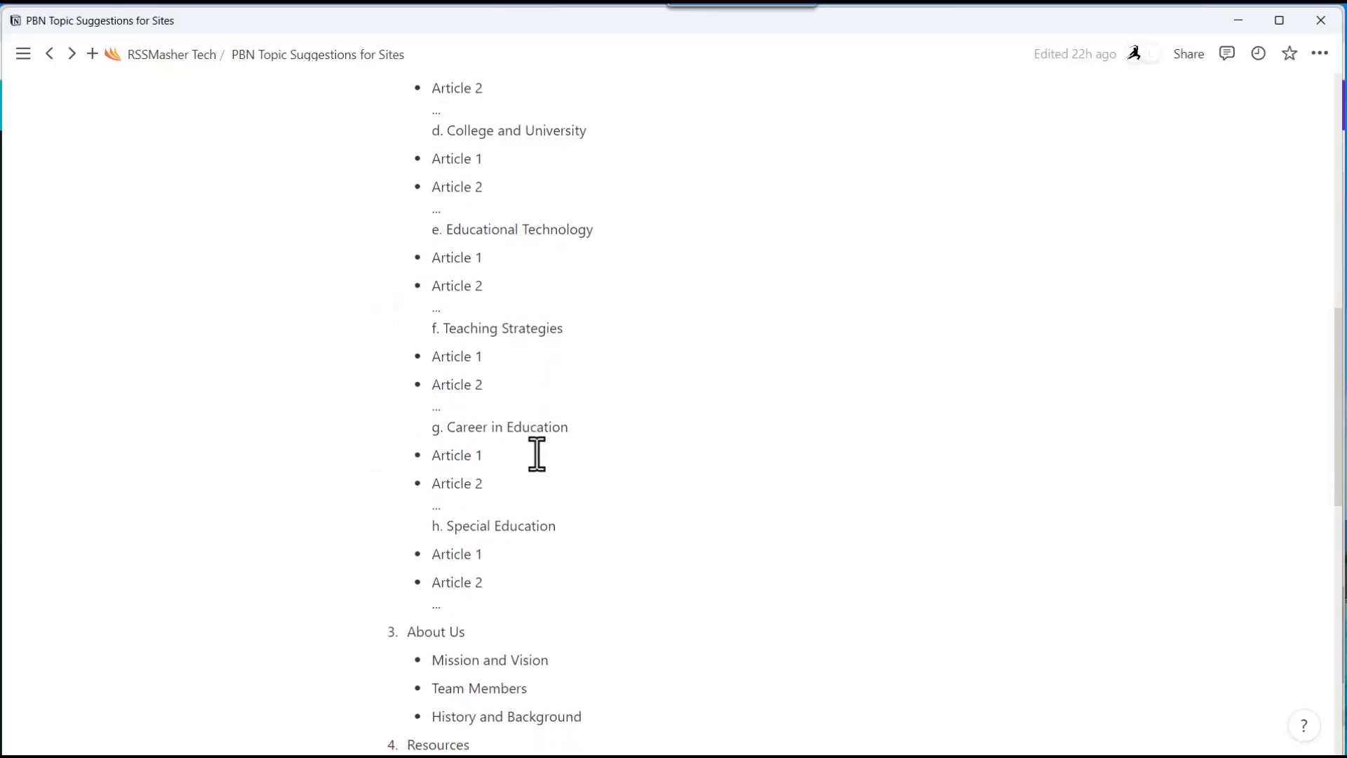
drag(565, 270, 441, 266)
key(ctrl+c)
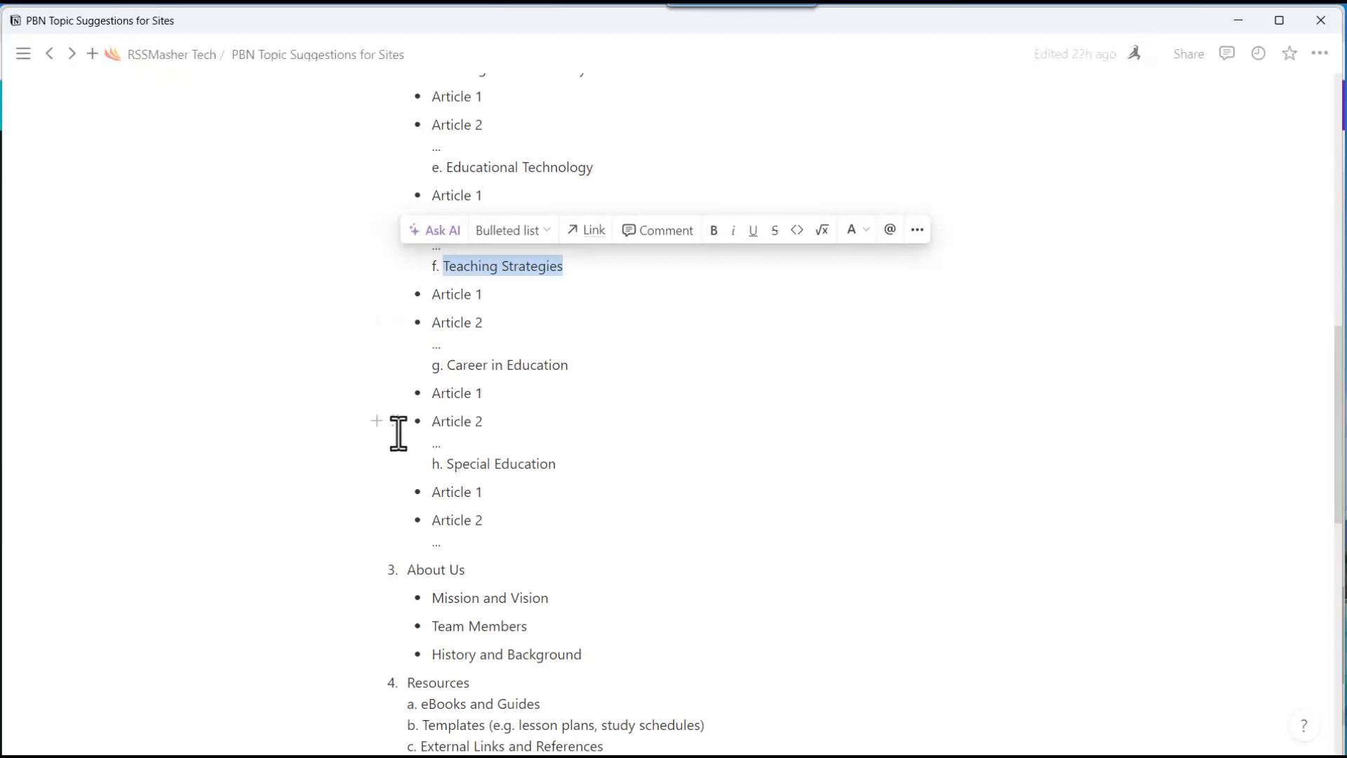
Switch to ChatGPT and run the "Magic Keyword Creator with Subkeywords" prompt with Teaching Strategies as the main topic
key(alt+Tab)
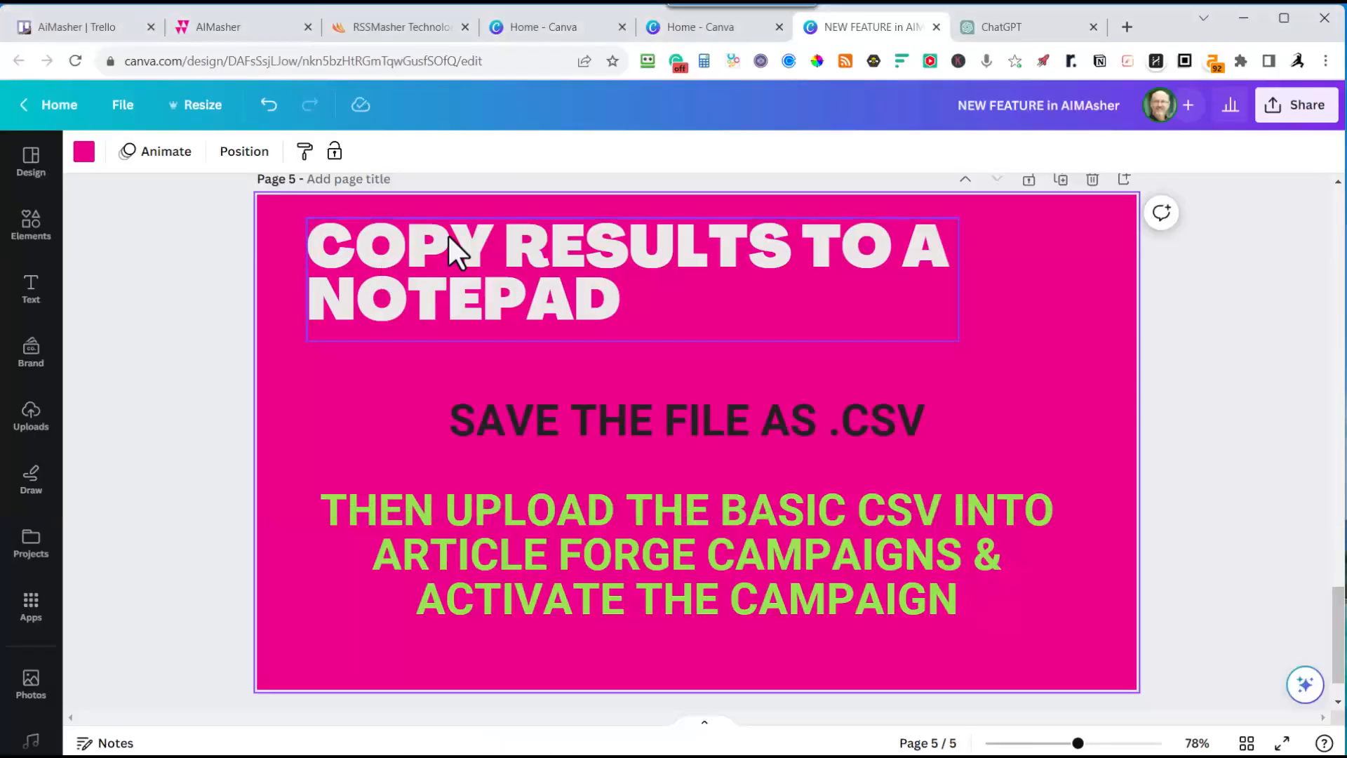
click(1005, 26)
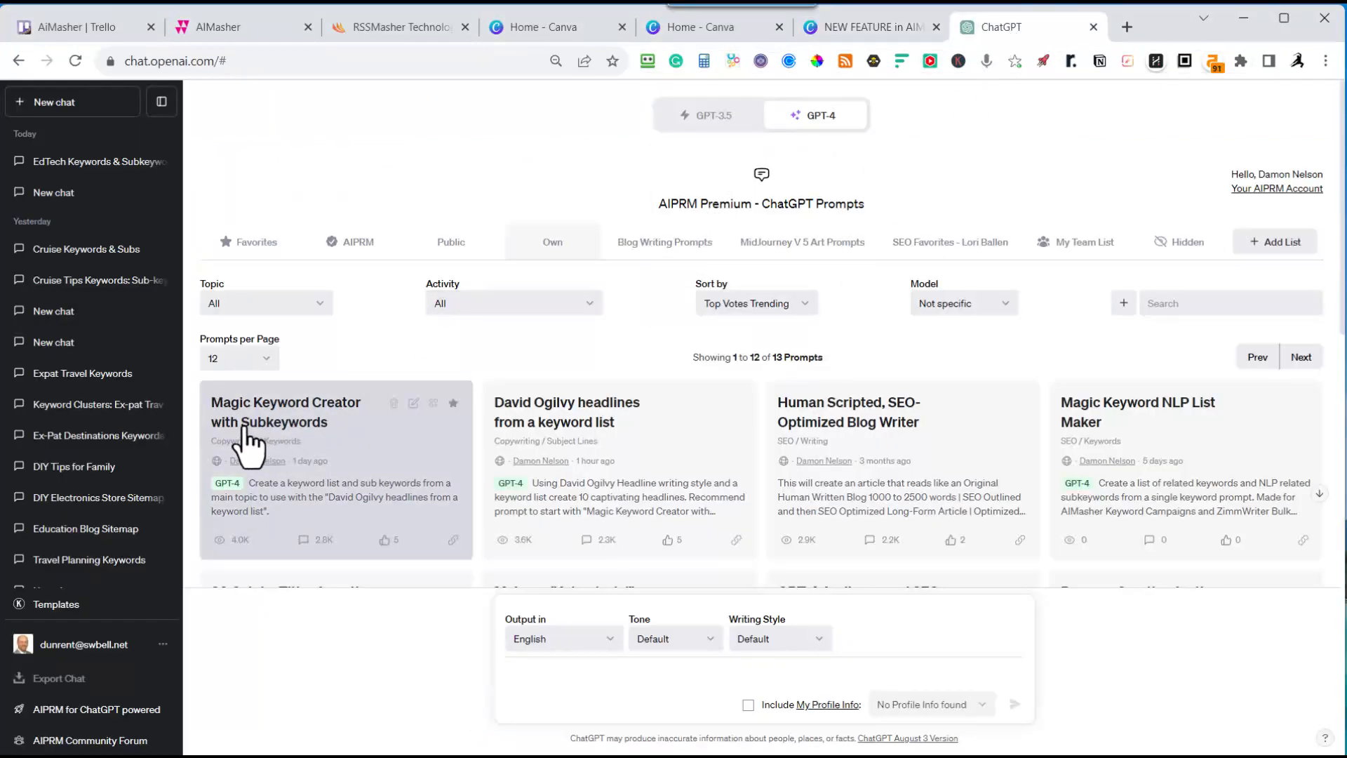
click(283, 414)
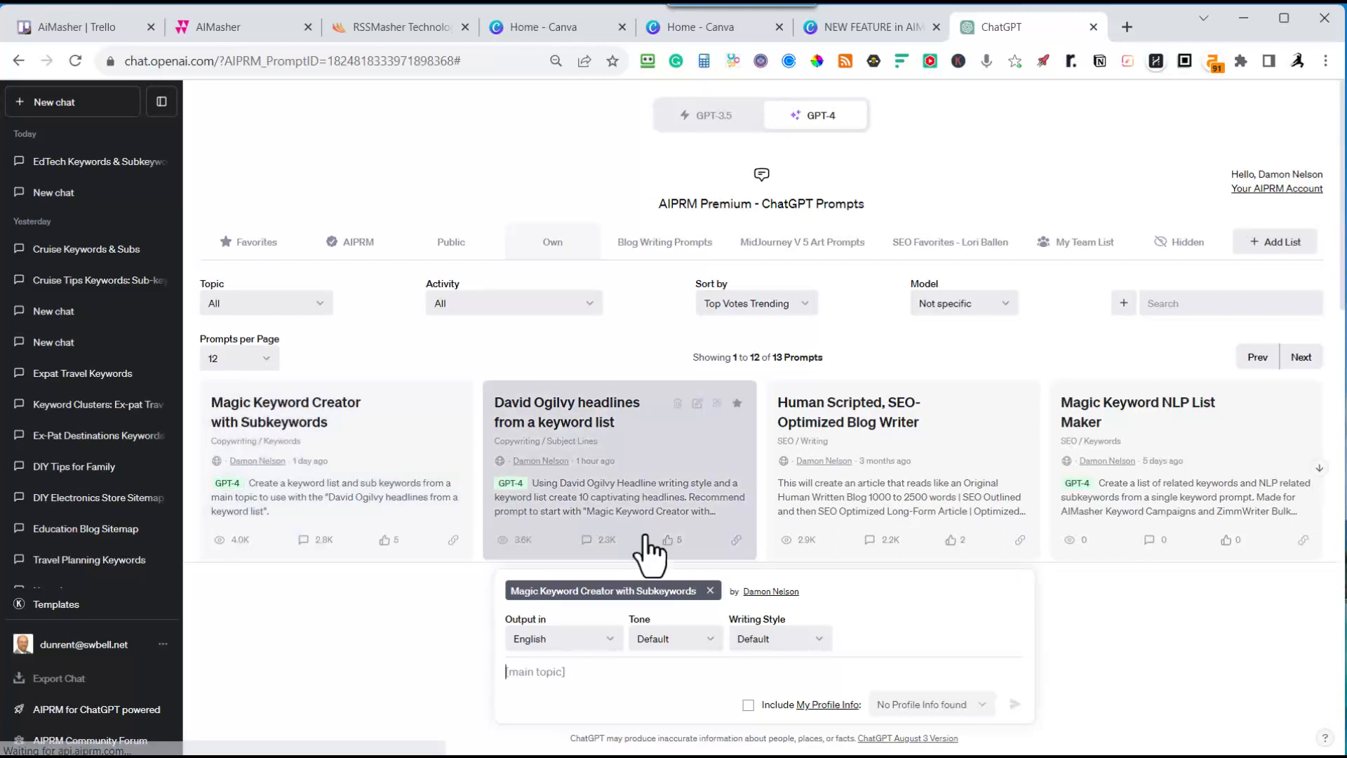
key(ctrl+v)
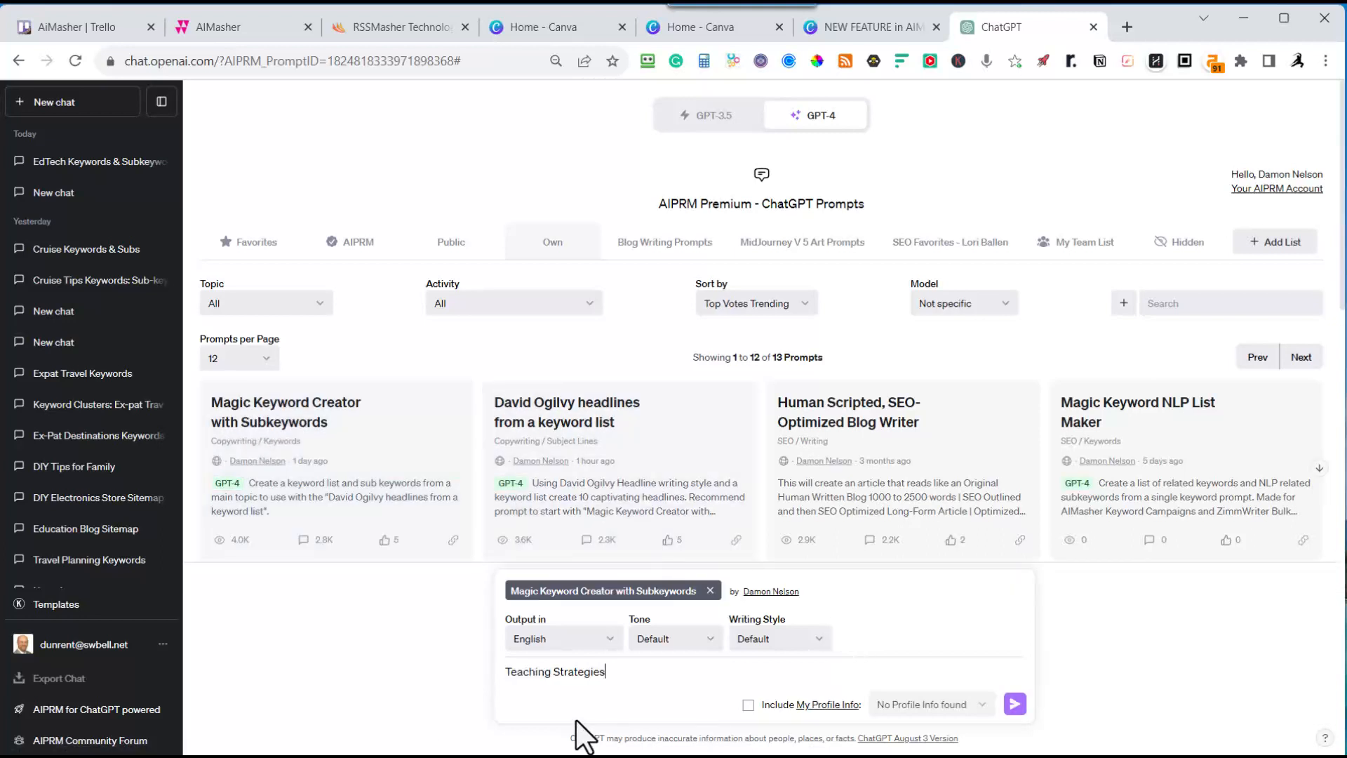
click(1015, 704)
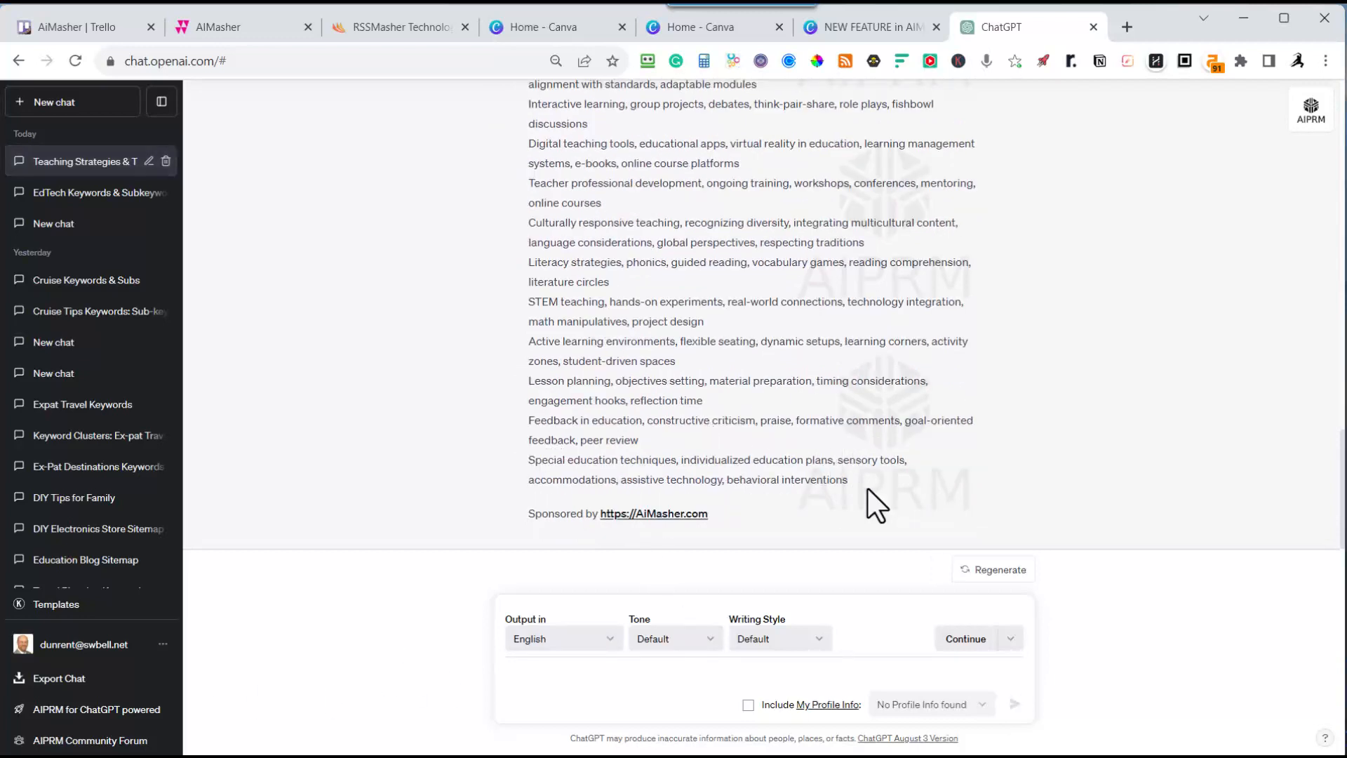
Copy all the keyword lines under "CSV Format" in the reply and paste them into the empty Notepad document
drag(869, 482, 527, 286)
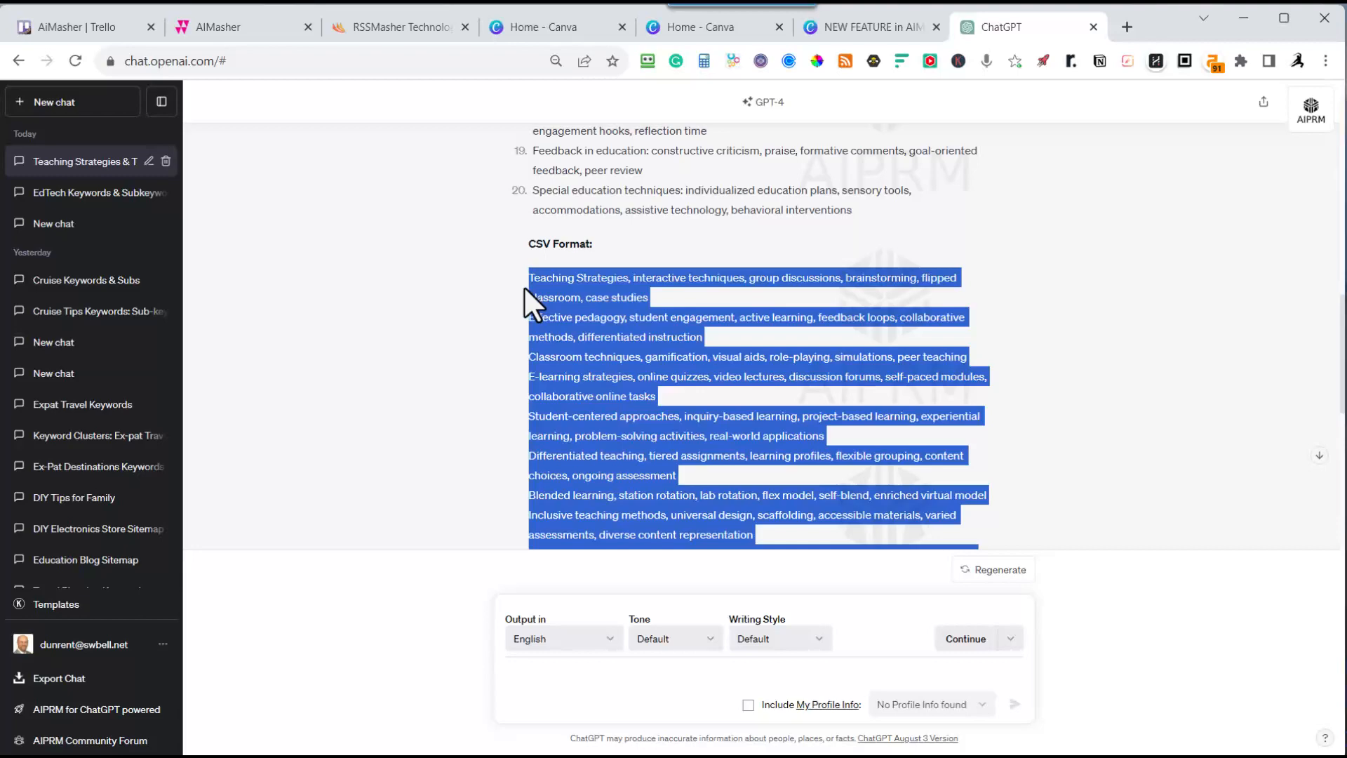
key(alt+Tab)
key(Tab)
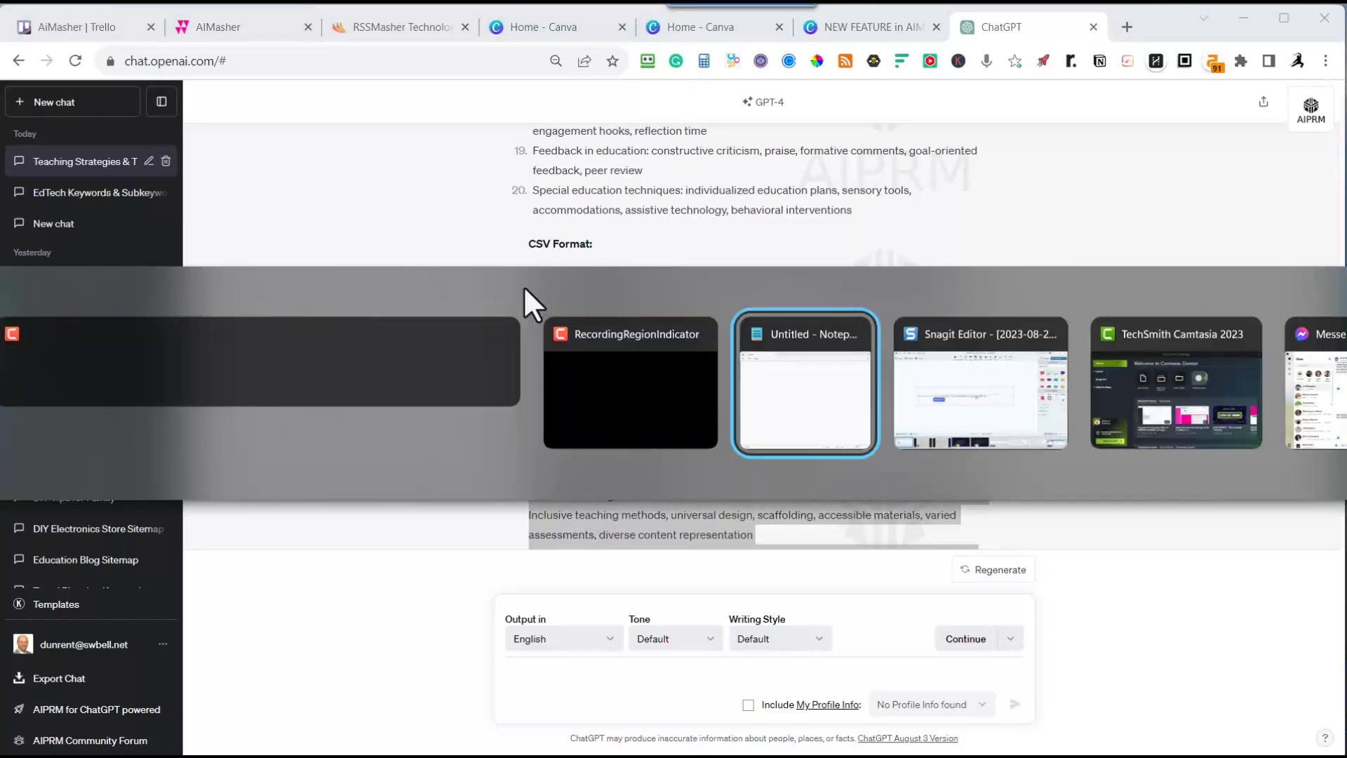
key(ctrl+v)
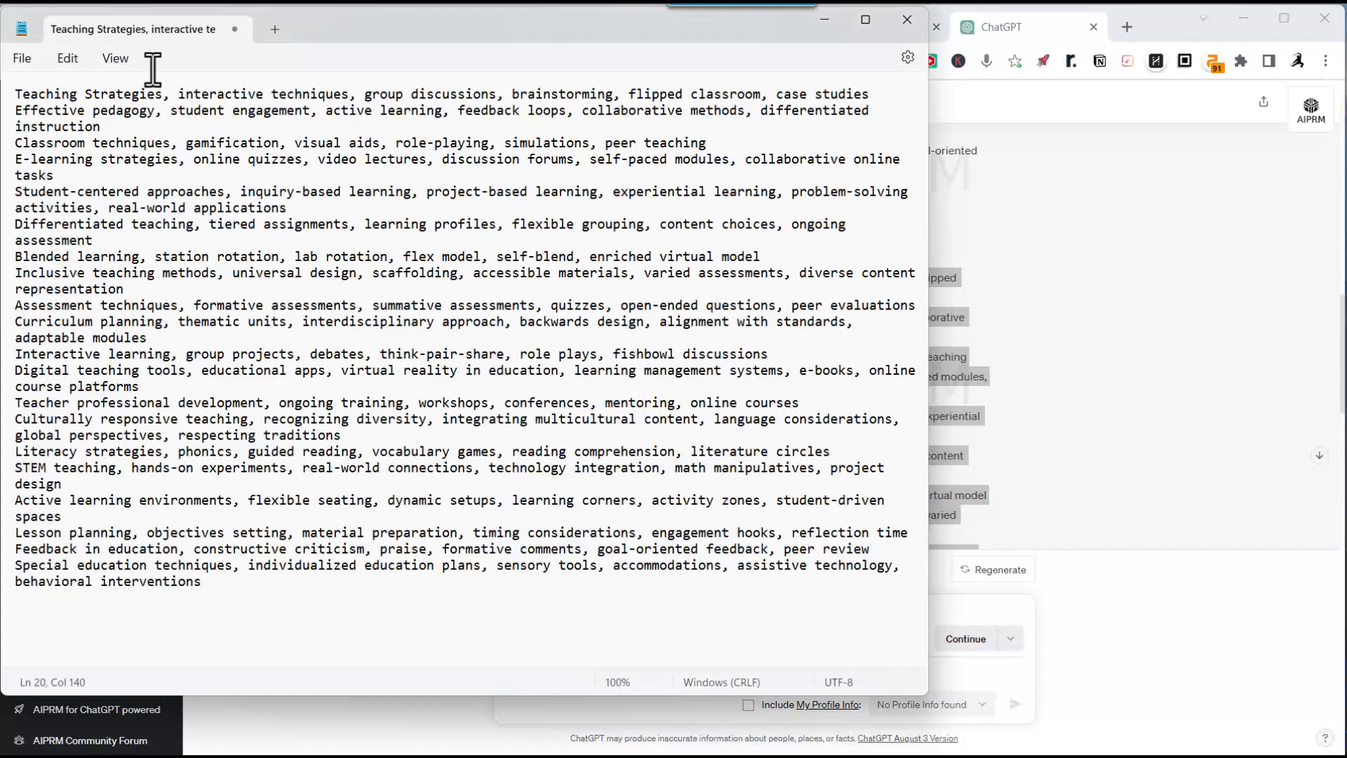
Save the keyword list in the Notes folder as Teaching Strategies.csv
click(30, 51)
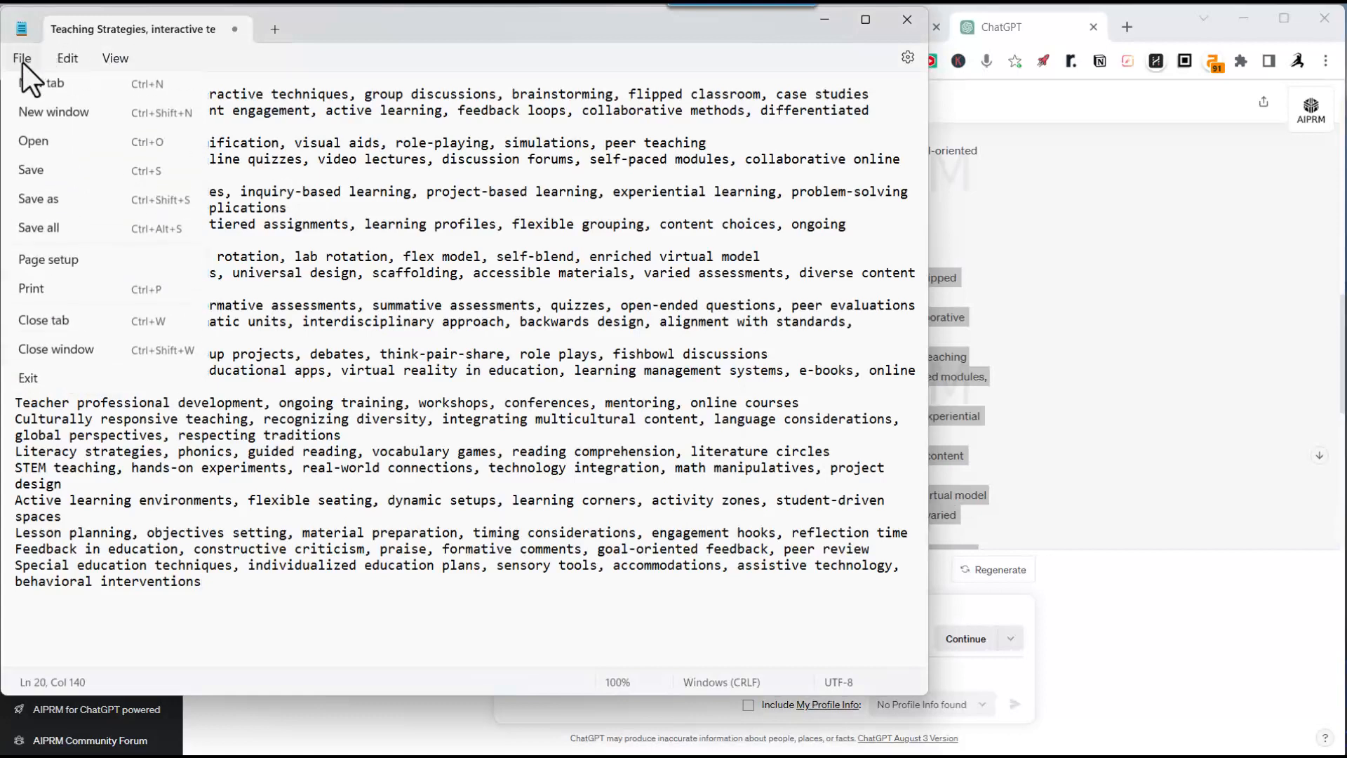
click(48, 174)
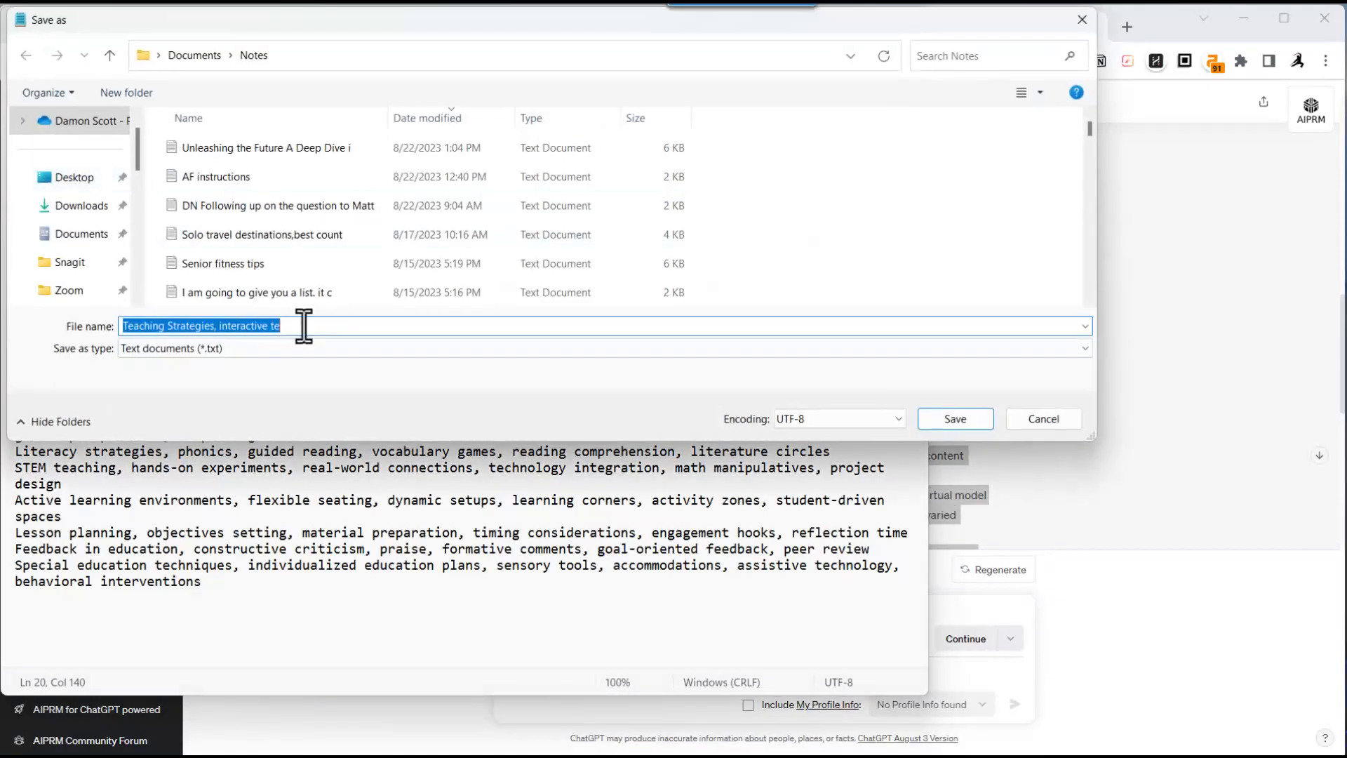
click(304, 327)
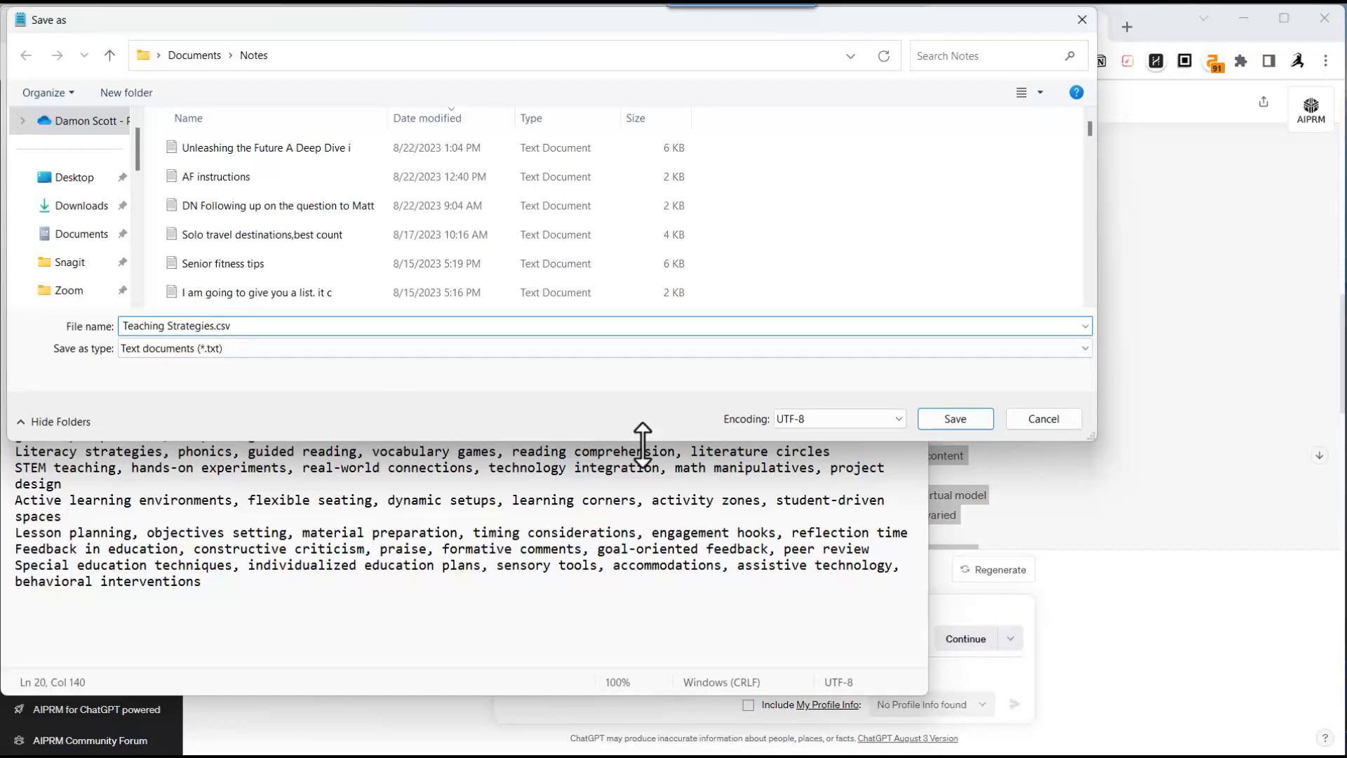
click(967, 418)
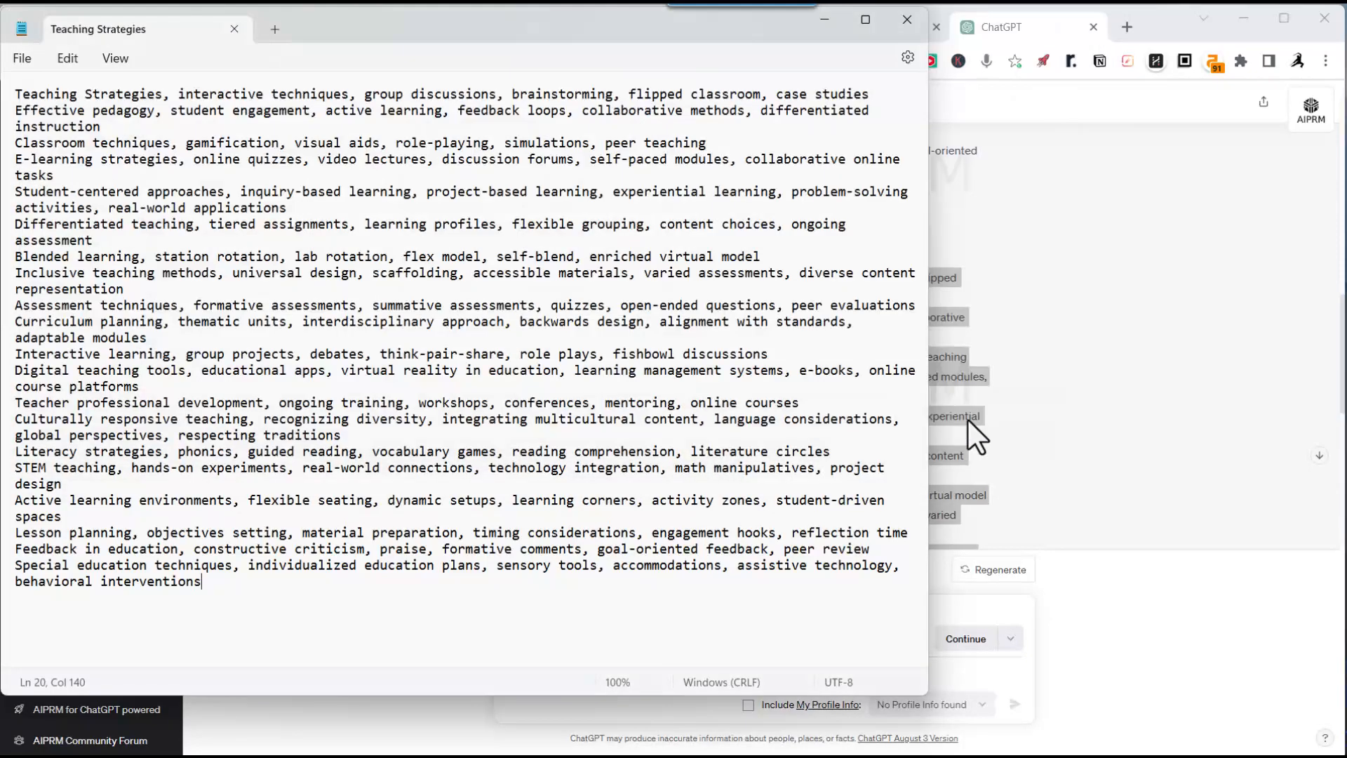
Switch to AiMasher in the browser and open the list of keyword campaigns
click(1126, 274)
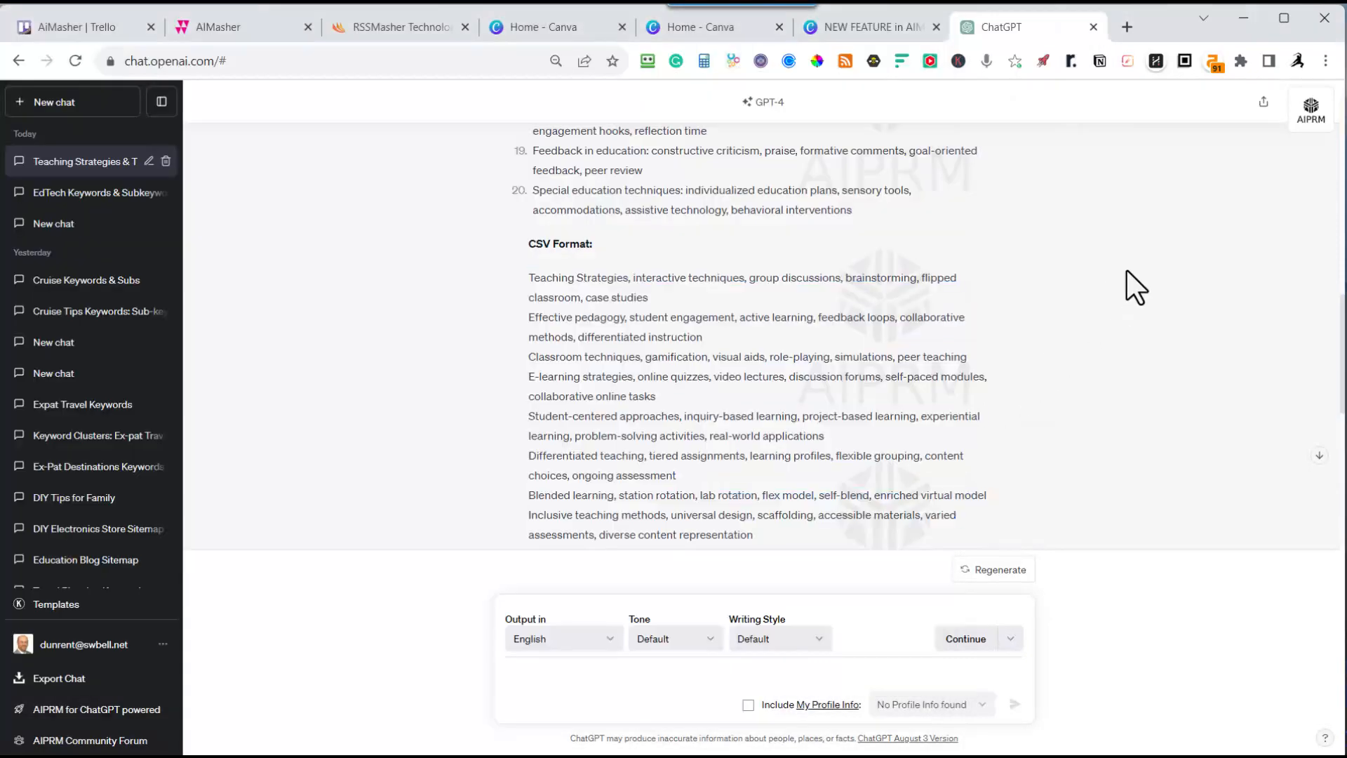
click(218, 29)
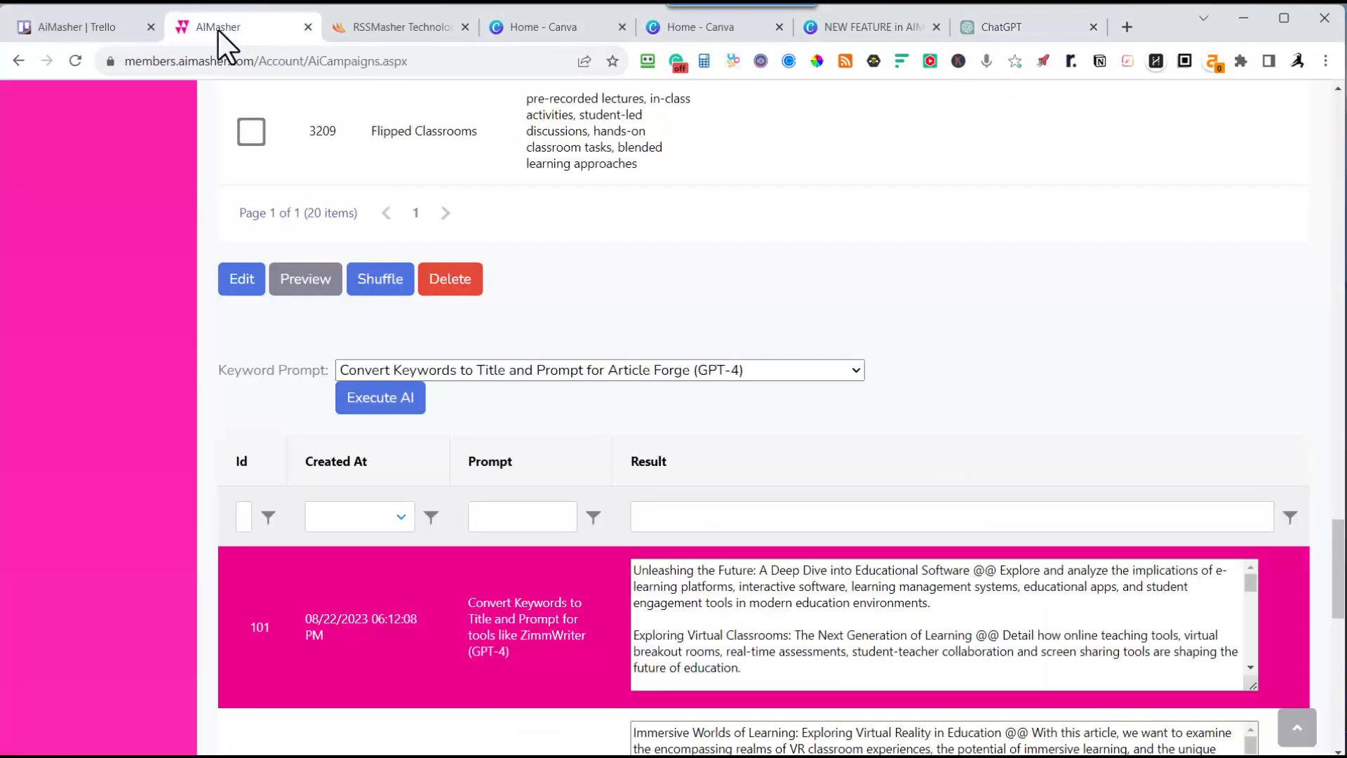
scroll(363, 112, up, 20)
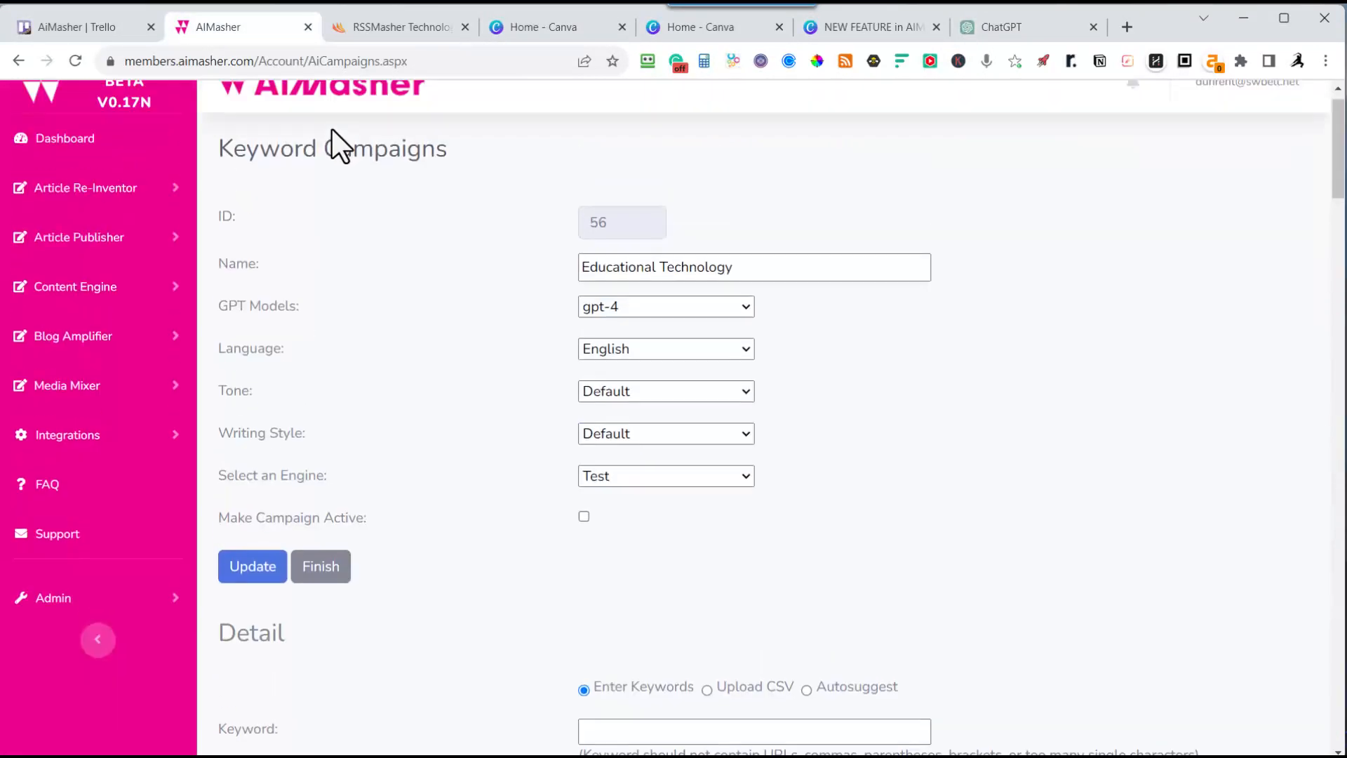
scroll(281, 175, down, 1)
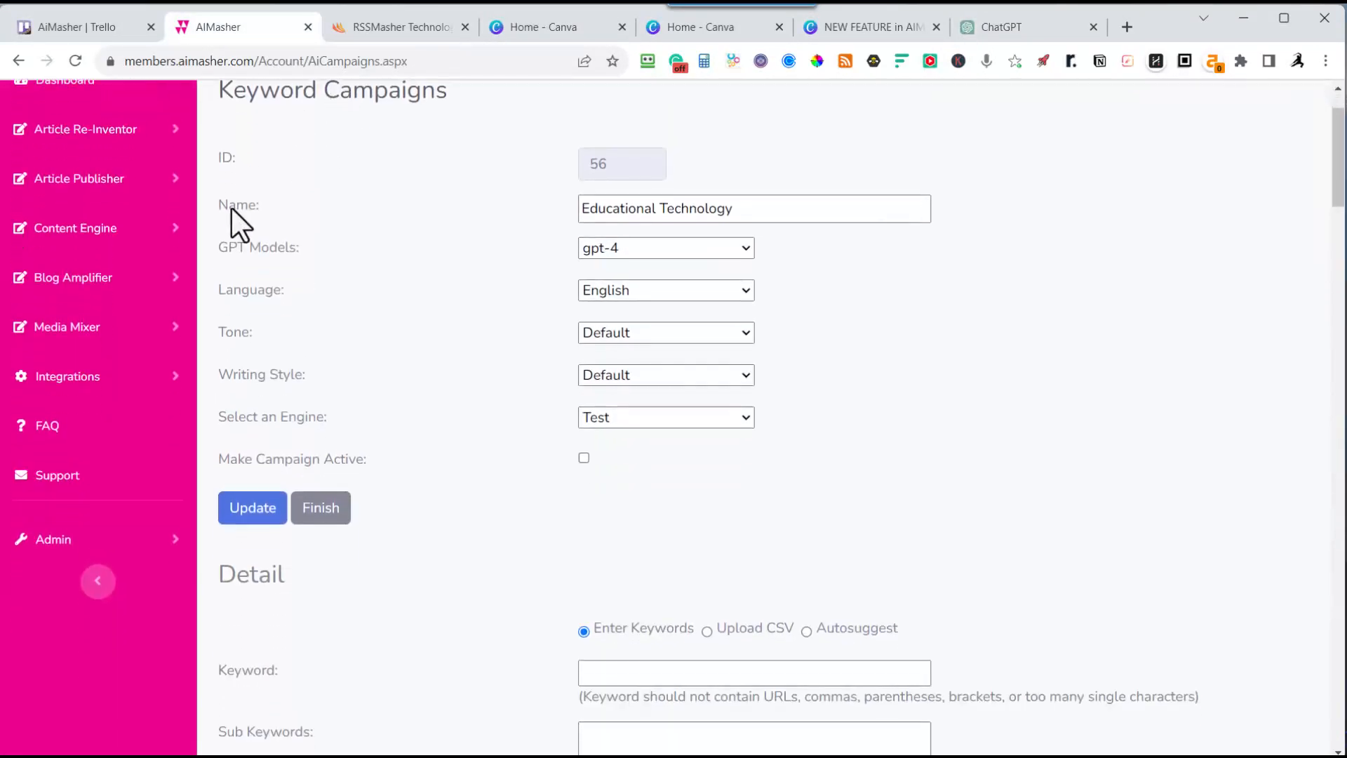
click(92, 249)
click(88, 272)
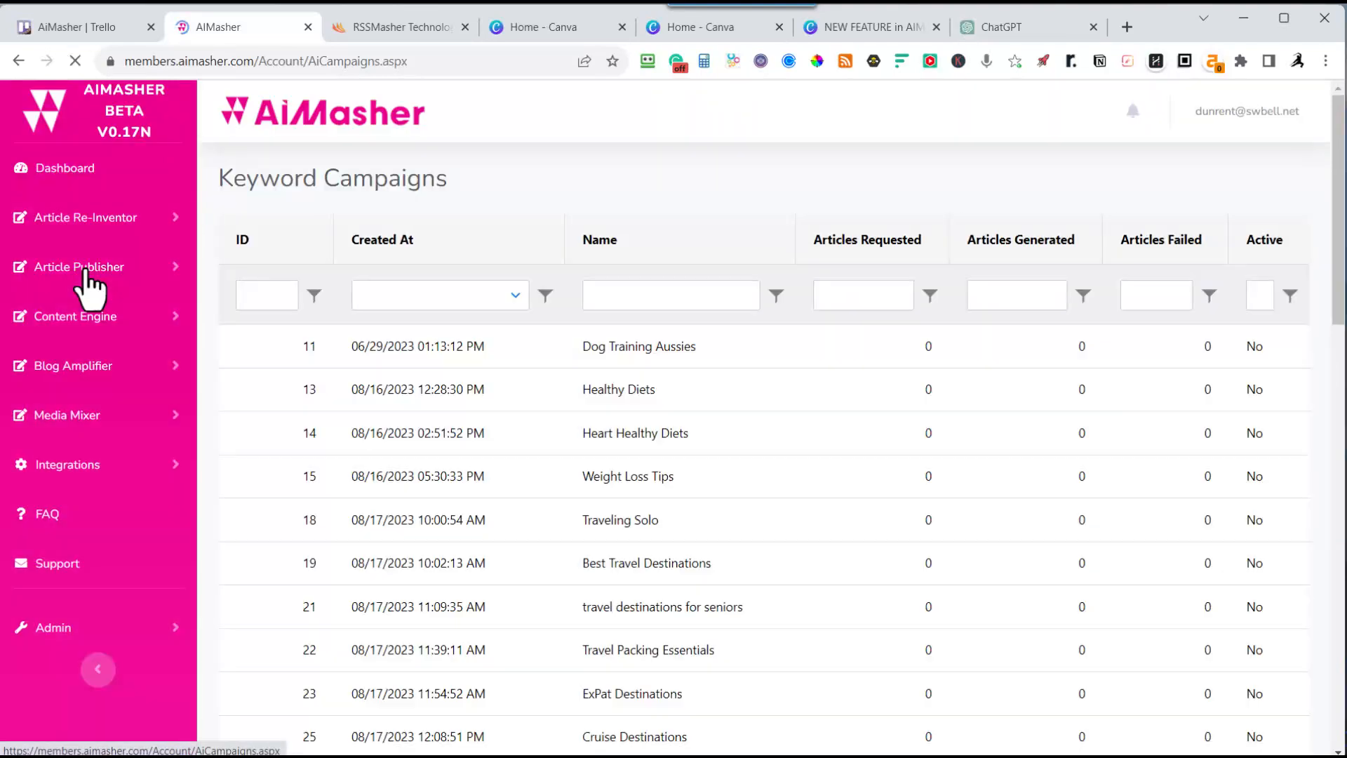
scroll(140, 295, down, 15)
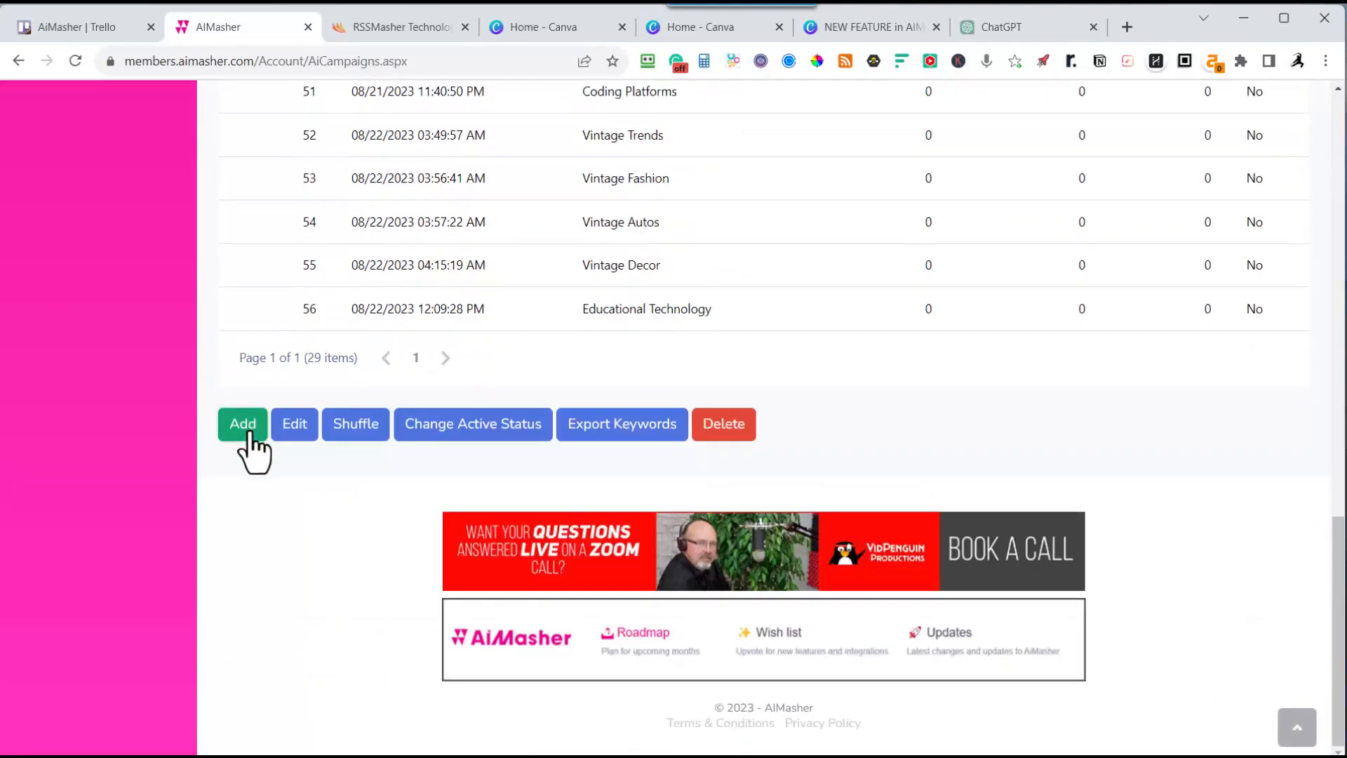
Add a keyword campaign named Teaching Strategies and set its GPT model to gpt-4
click(246, 429)
scroll(302, 418, up, 3)
click(626, 301)
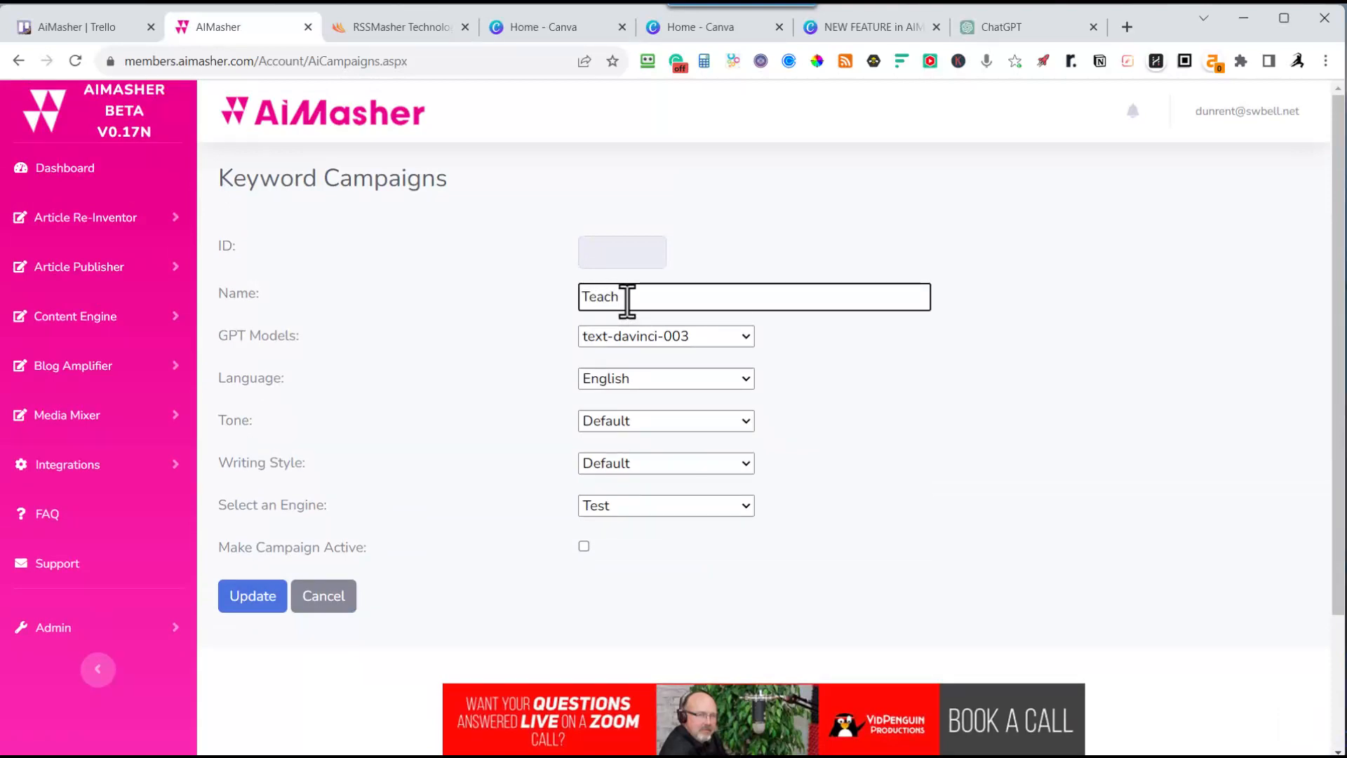
text(Teaching Strategies)
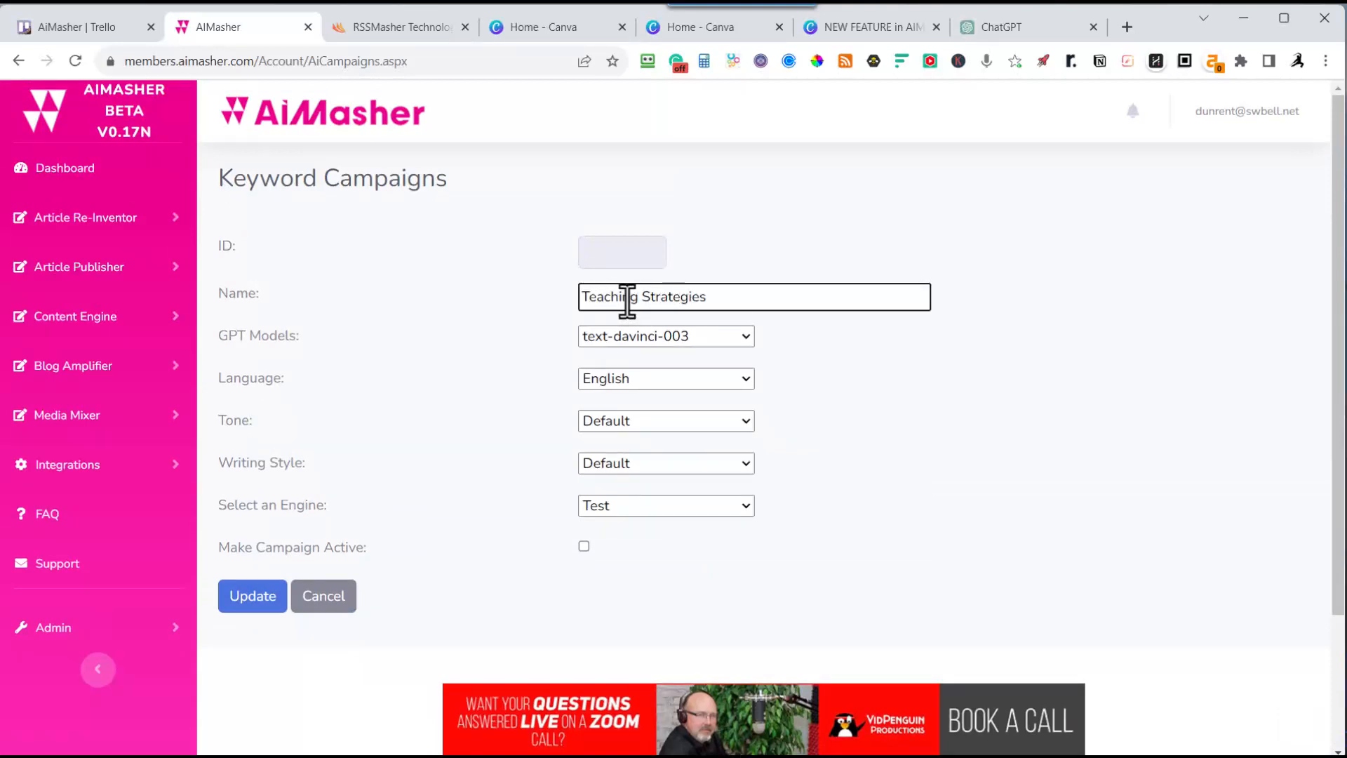
click(727, 338)
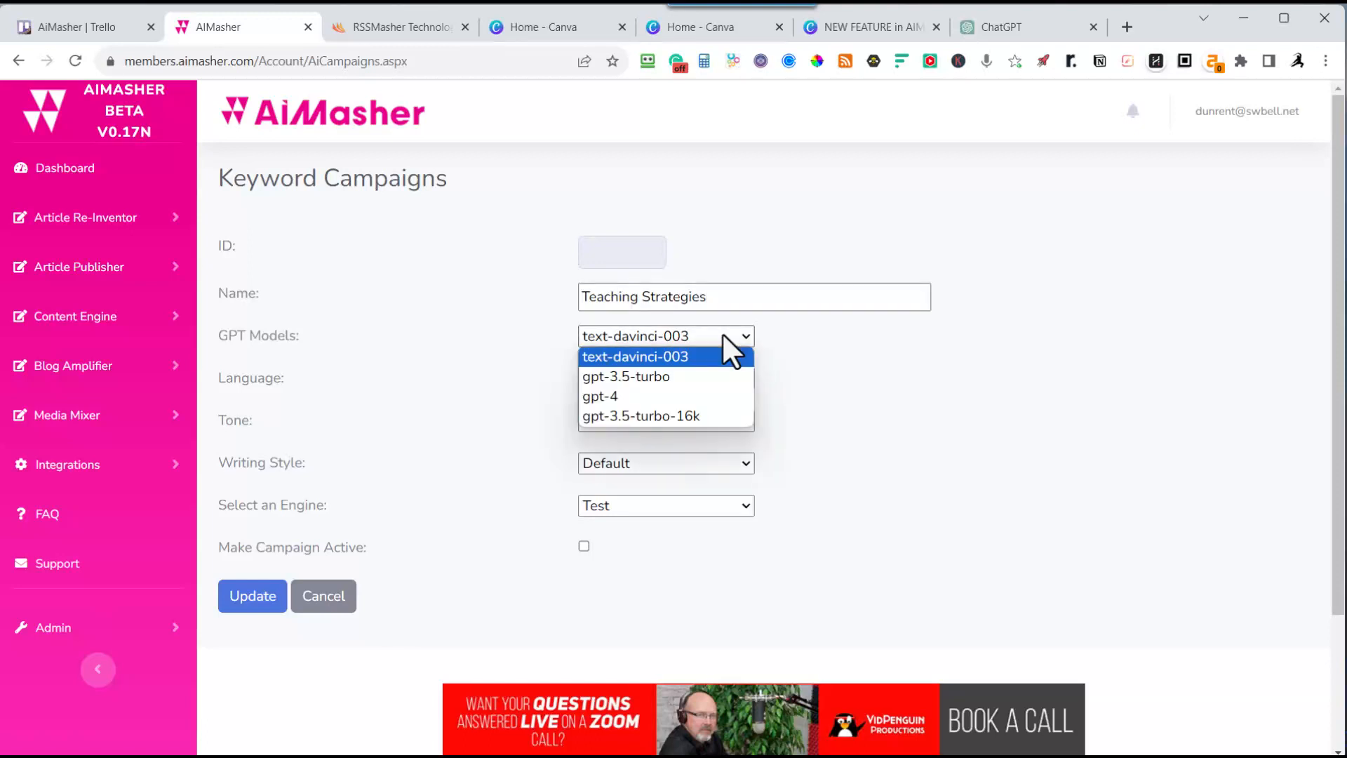
click(595, 395)
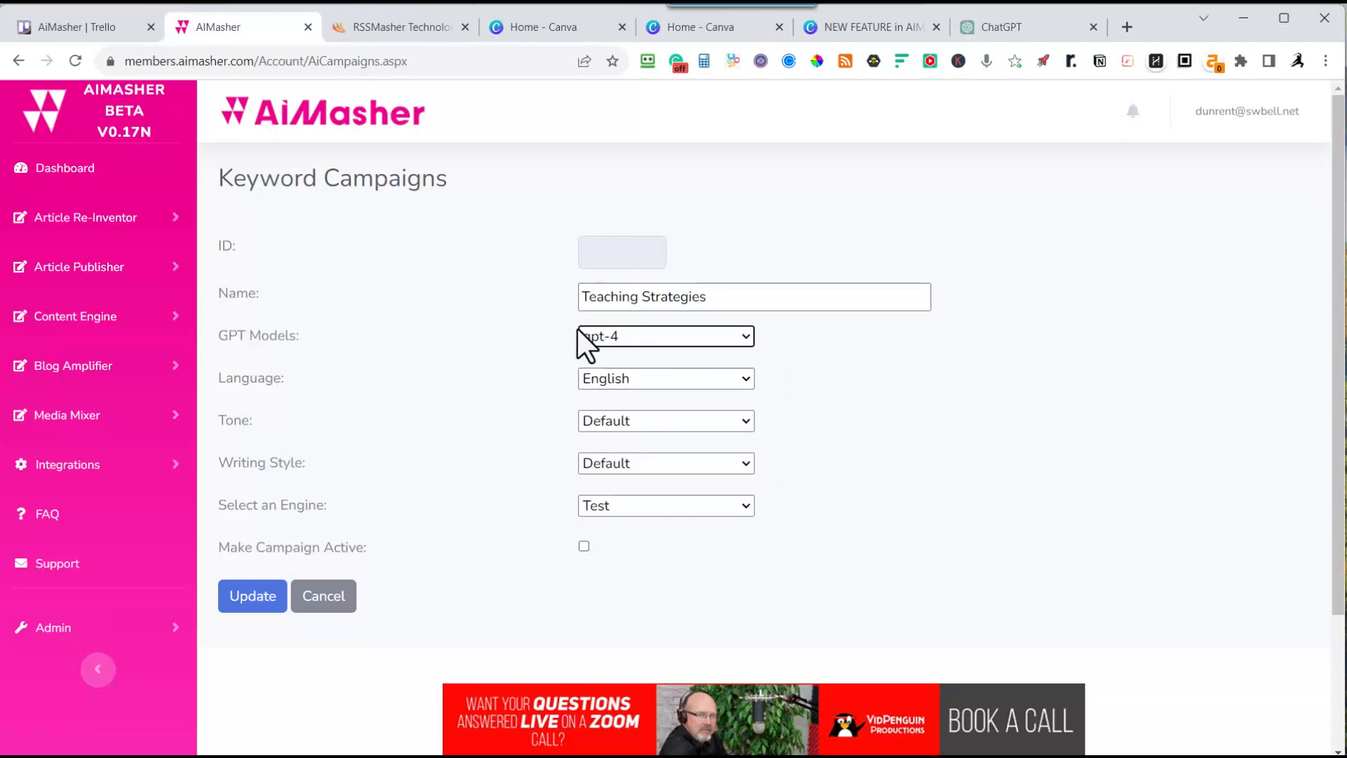
Switch the campaign's GPT model to text-davinci-003 and back to gpt-4
click(644, 336)
click(639, 355)
click(749, 335)
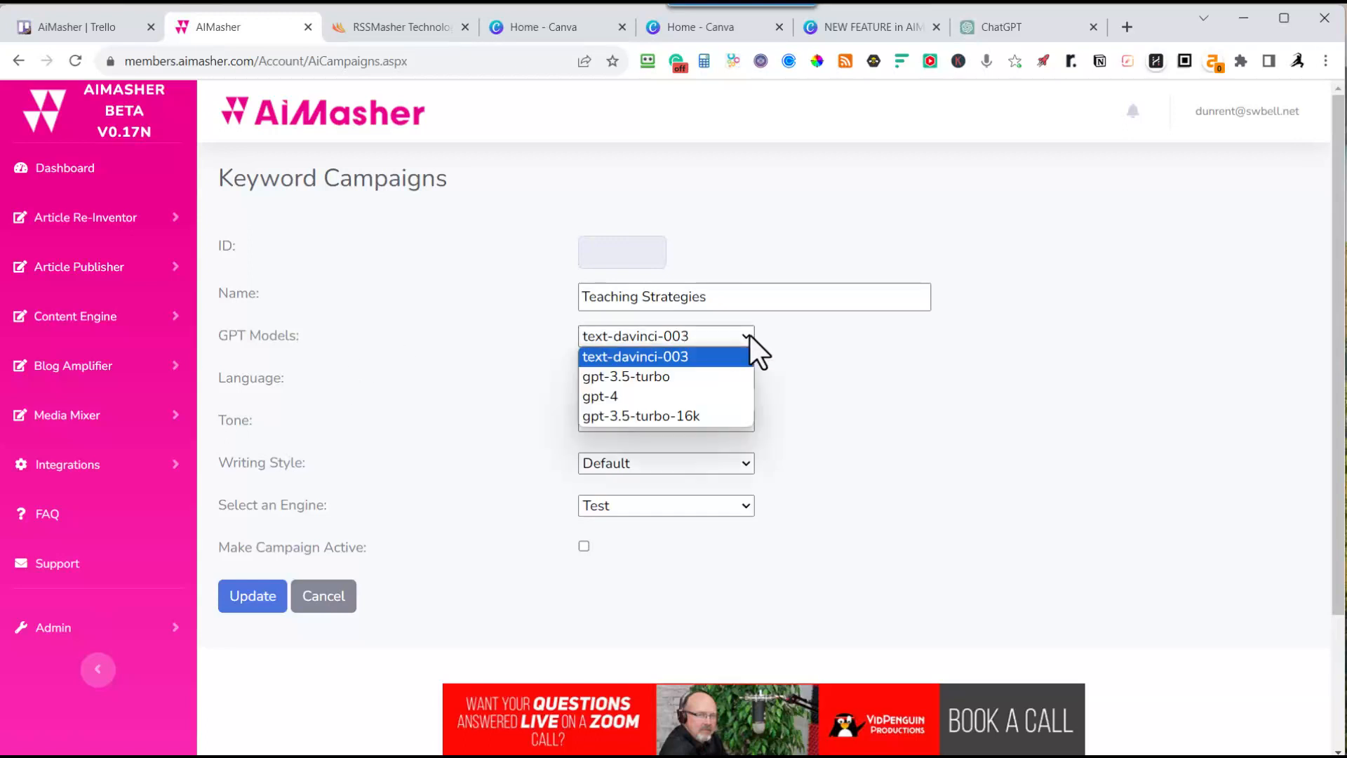
click(613, 395)
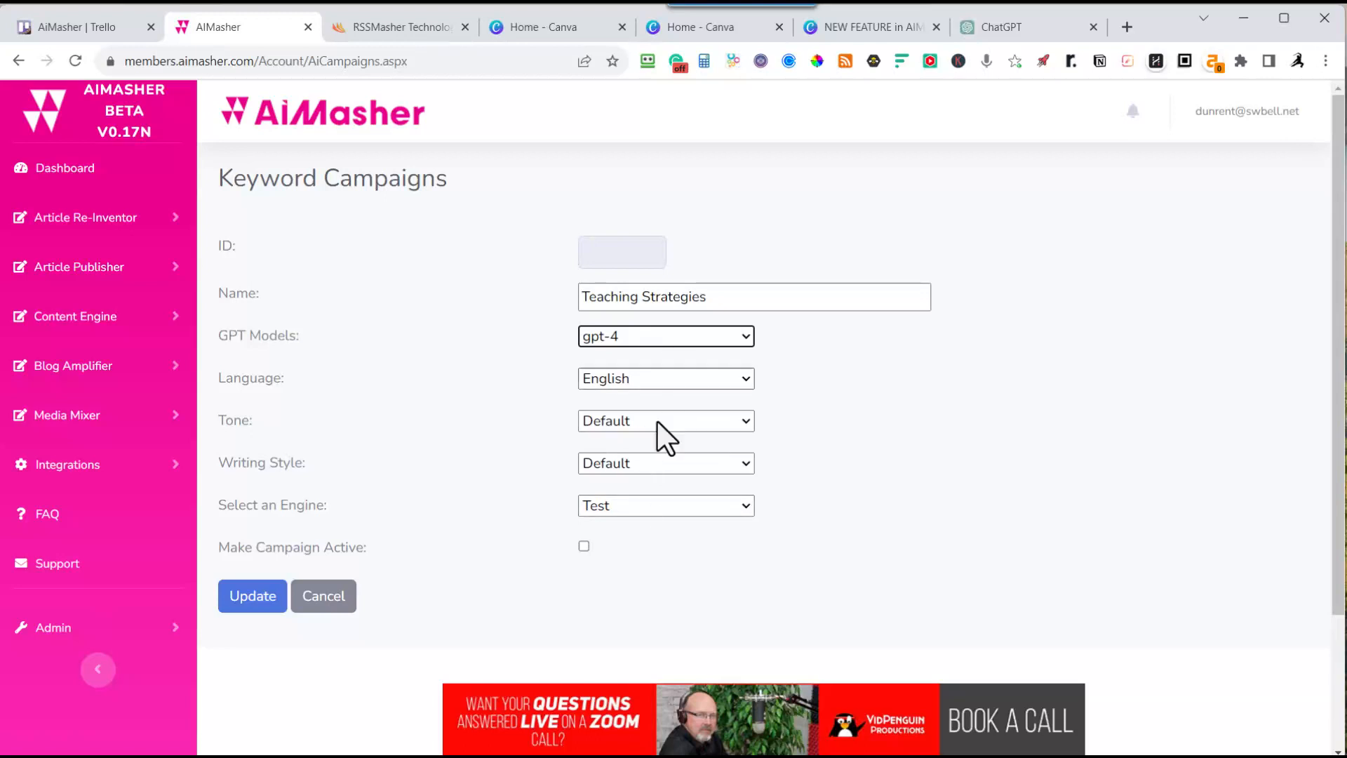
Save the campaign and upload the Teaching Strategies CSV file to it as a Basic CSV Upload
click(277, 596)
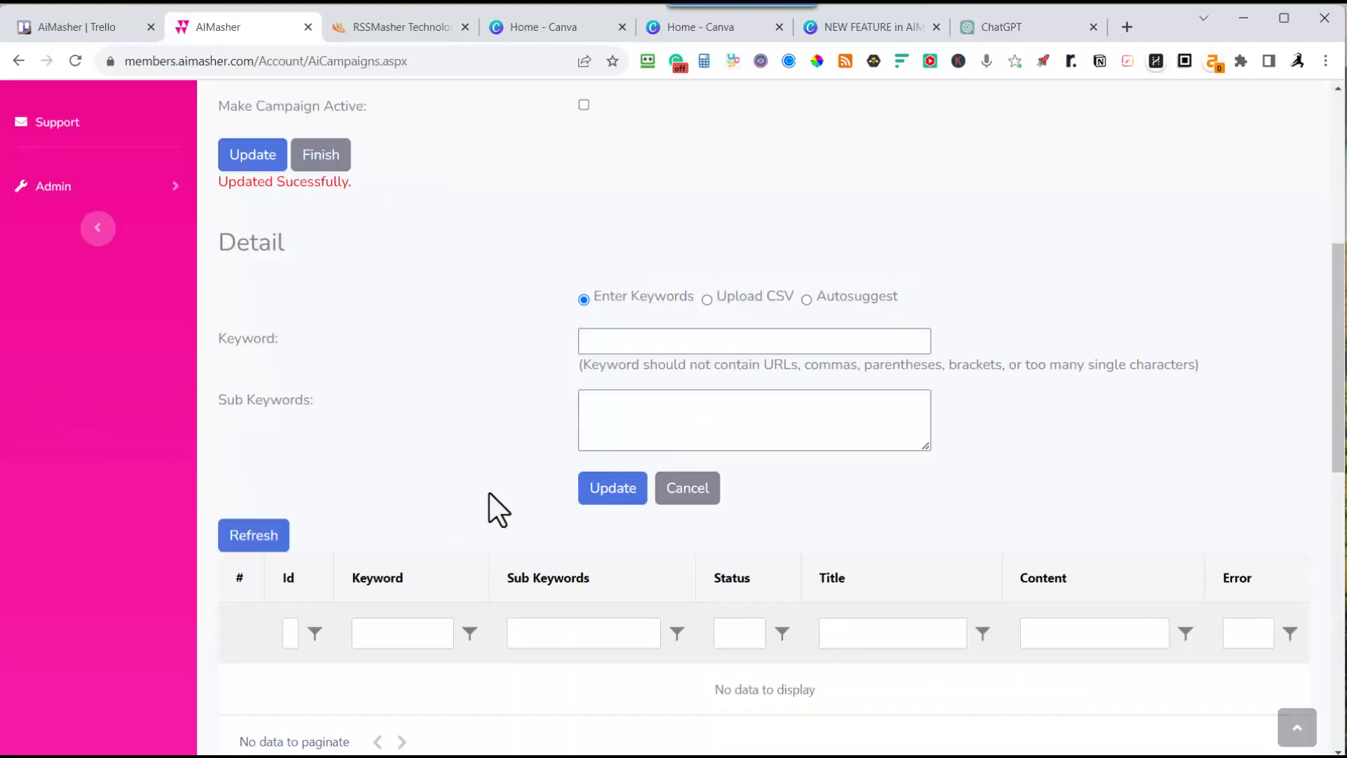
click(707, 300)
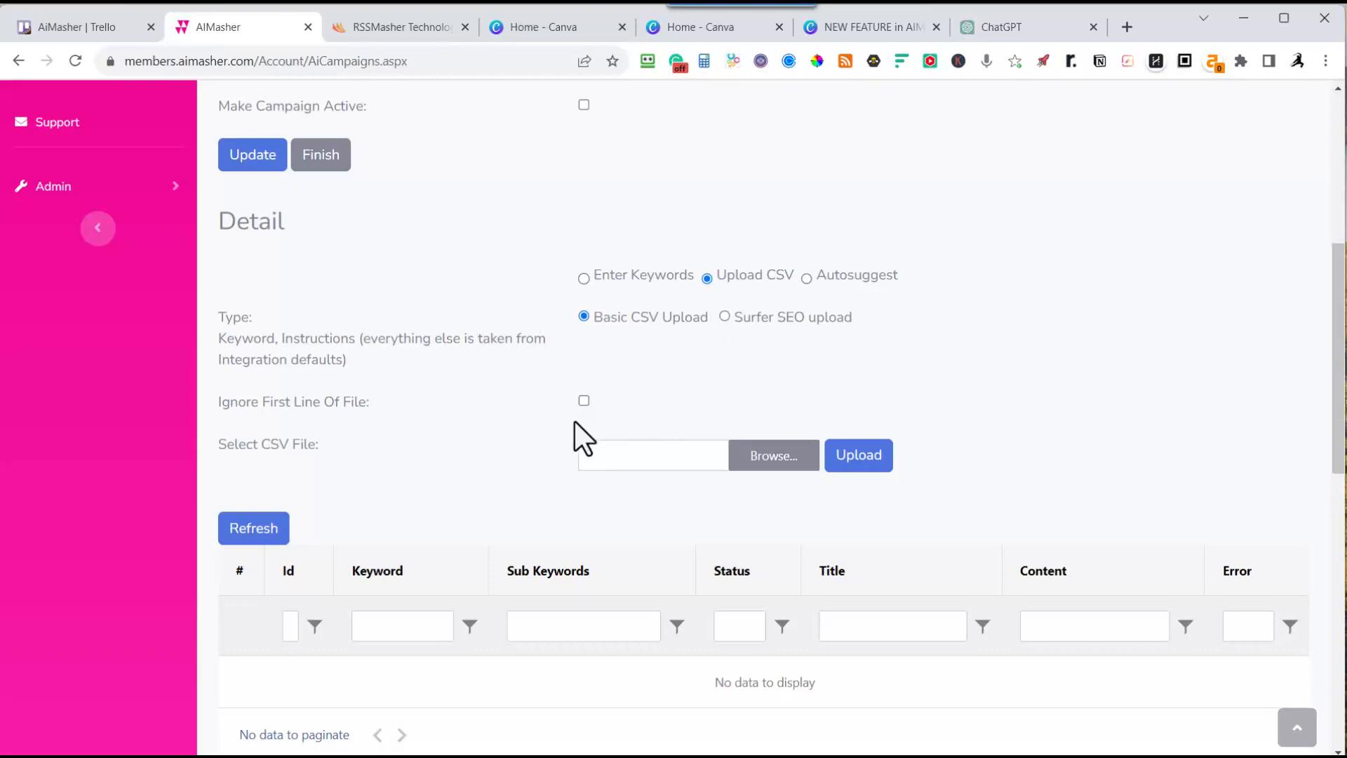
click(765, 462)
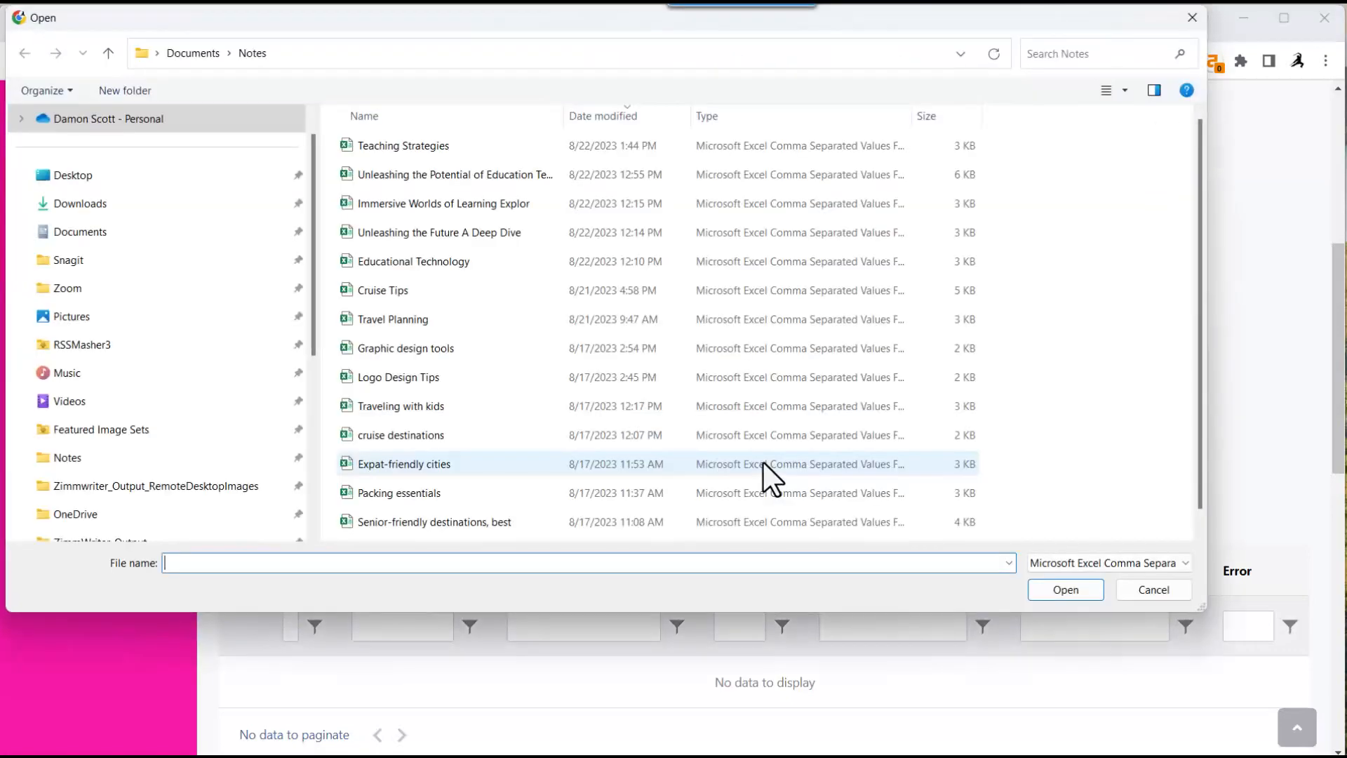
click(403, 147)
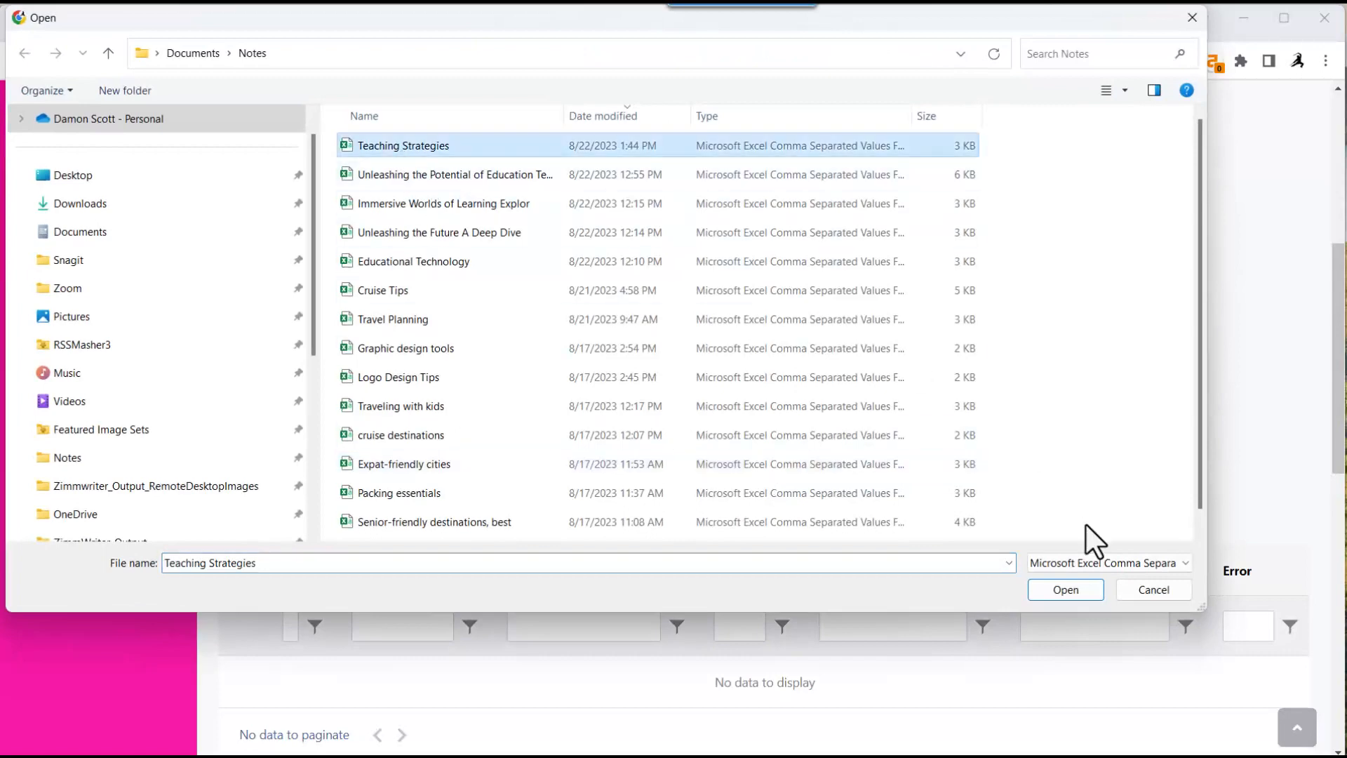
click(1067, 595)
click(863, 460)
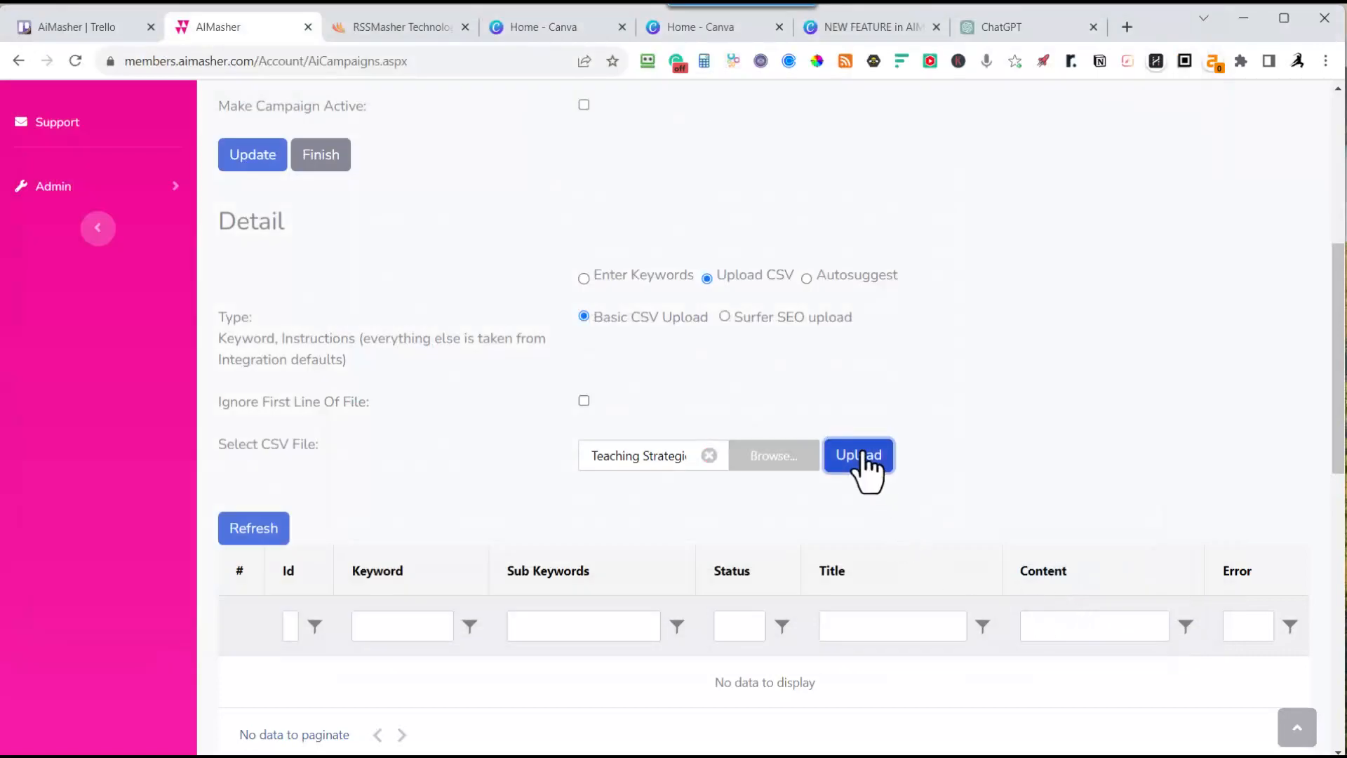
scroll(863, 451, down, 10)
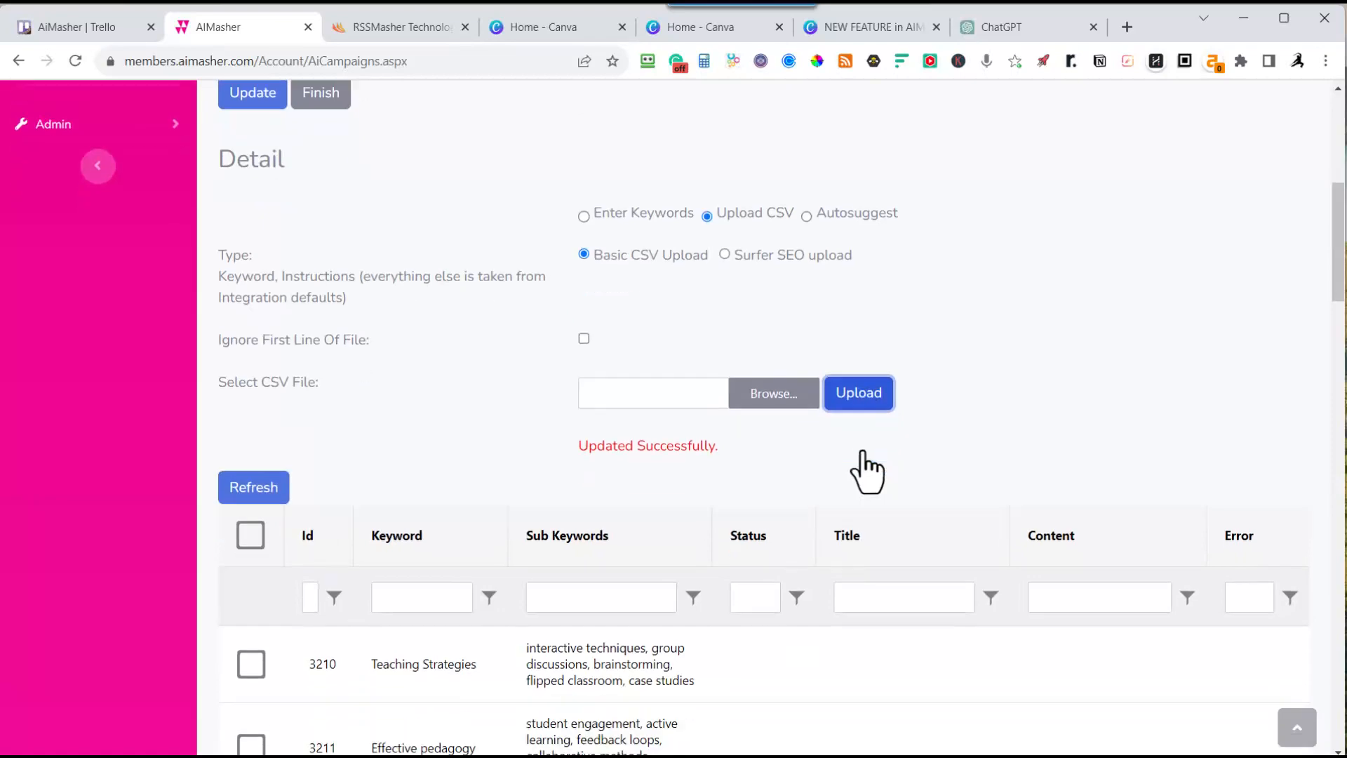
Select all the uploaded keywords in the campaign's keyword list
scroll(581, 385, up, 3)
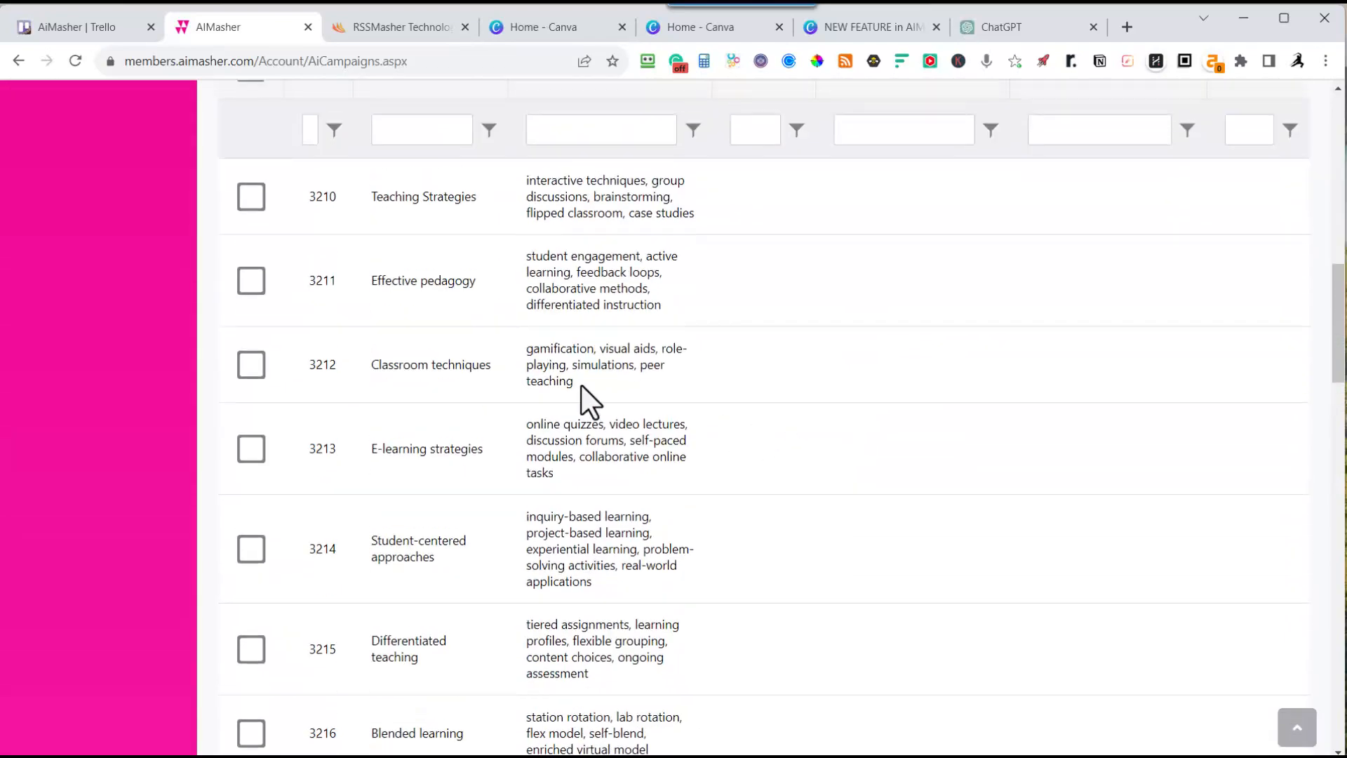
scroll(503, 365, down, 6)
scroll(512, 407, down, 10)
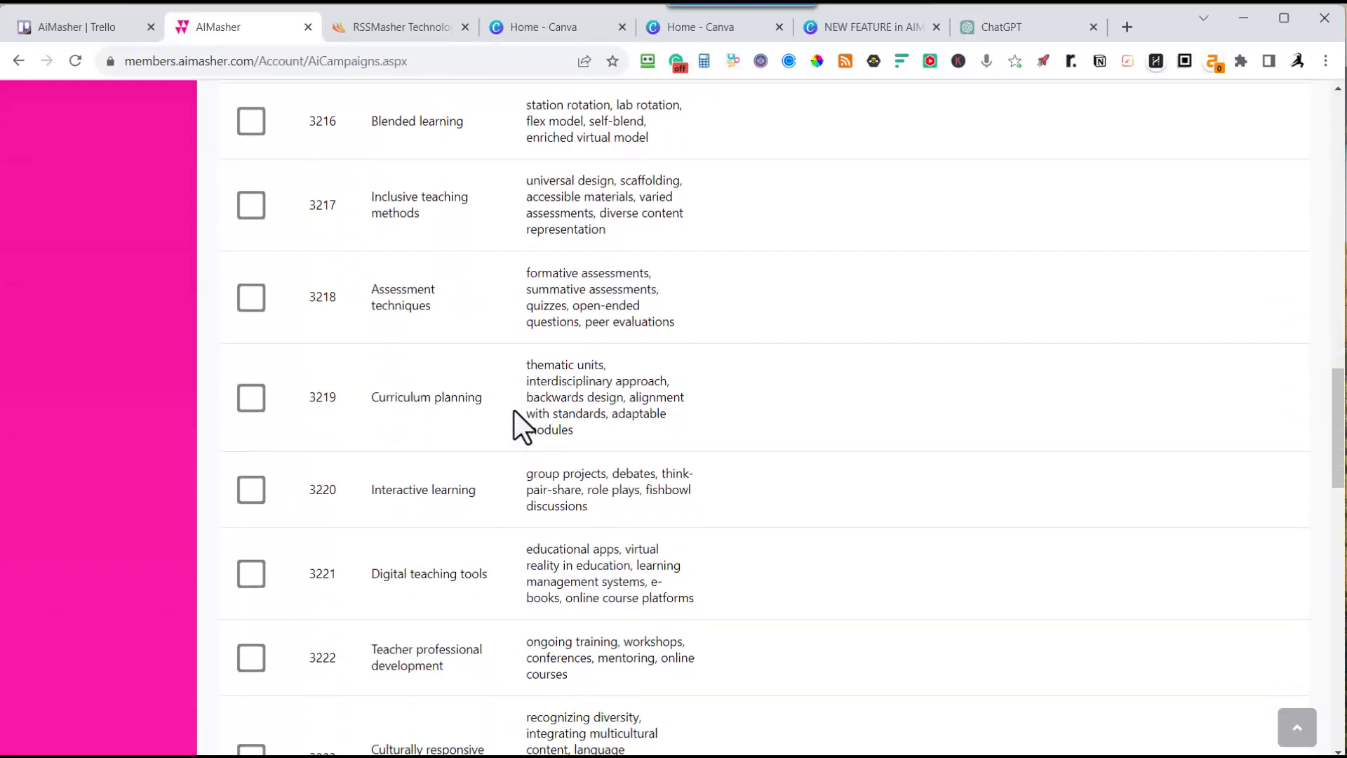
scroll(526, 469, down, 2)
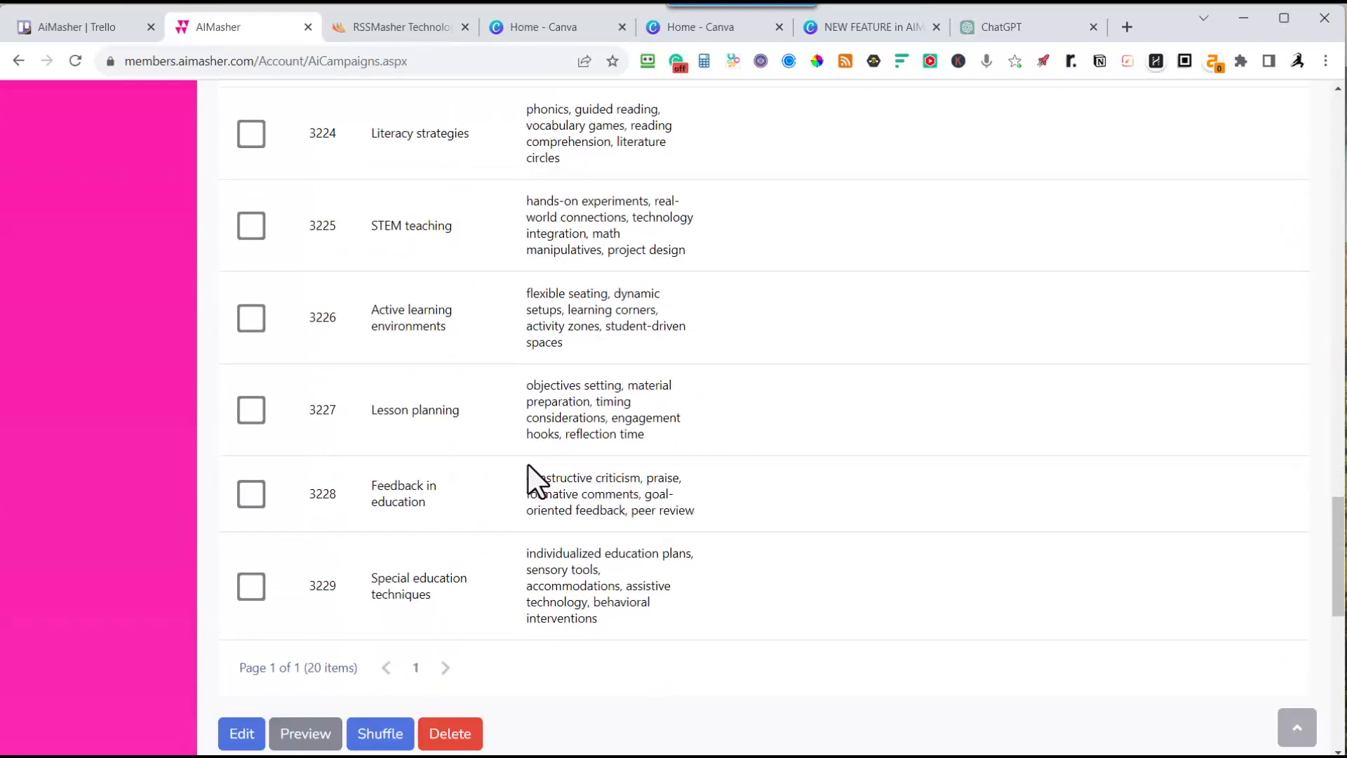
scroll(529, 457, up, 15)
scroll(533, 440, up, 1)
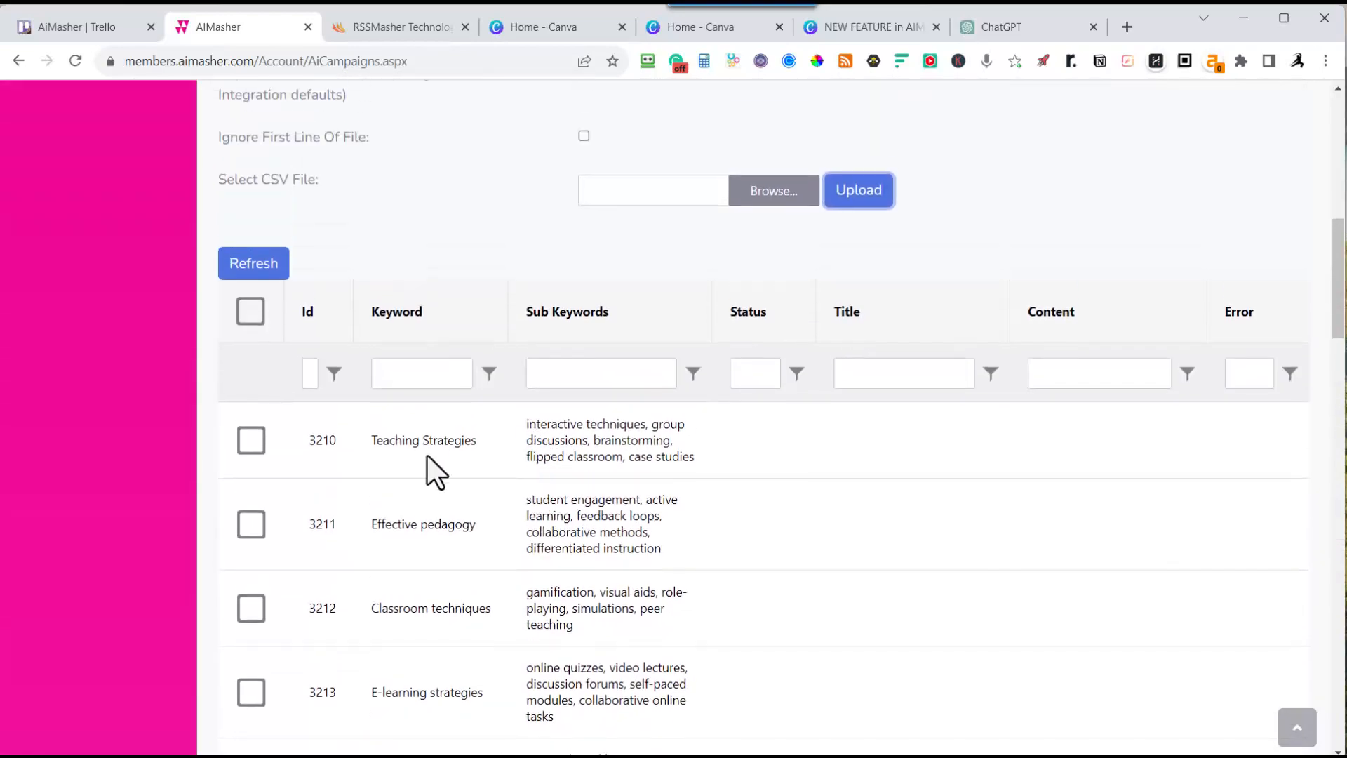
click(254, 319)
scroll(256, 435, down, 7)
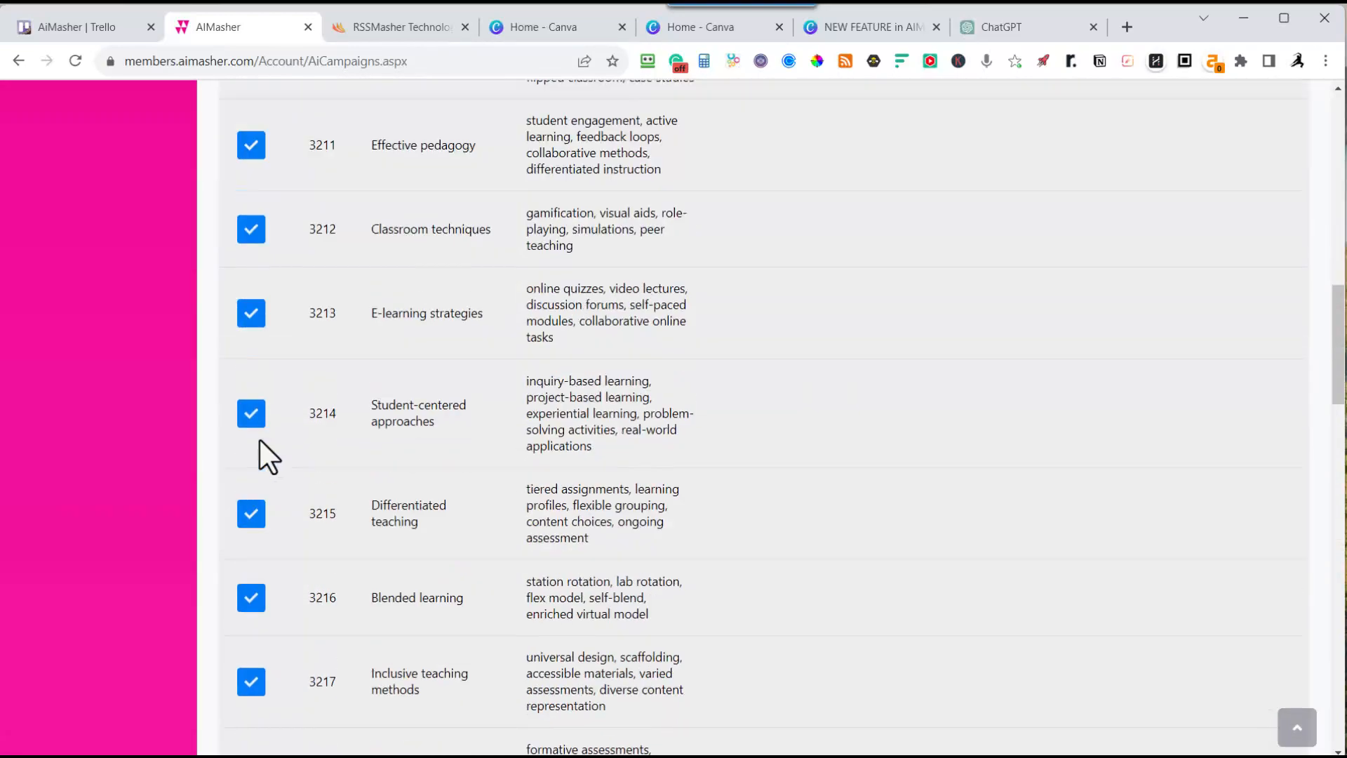
scroll(258, 455, down, 4)
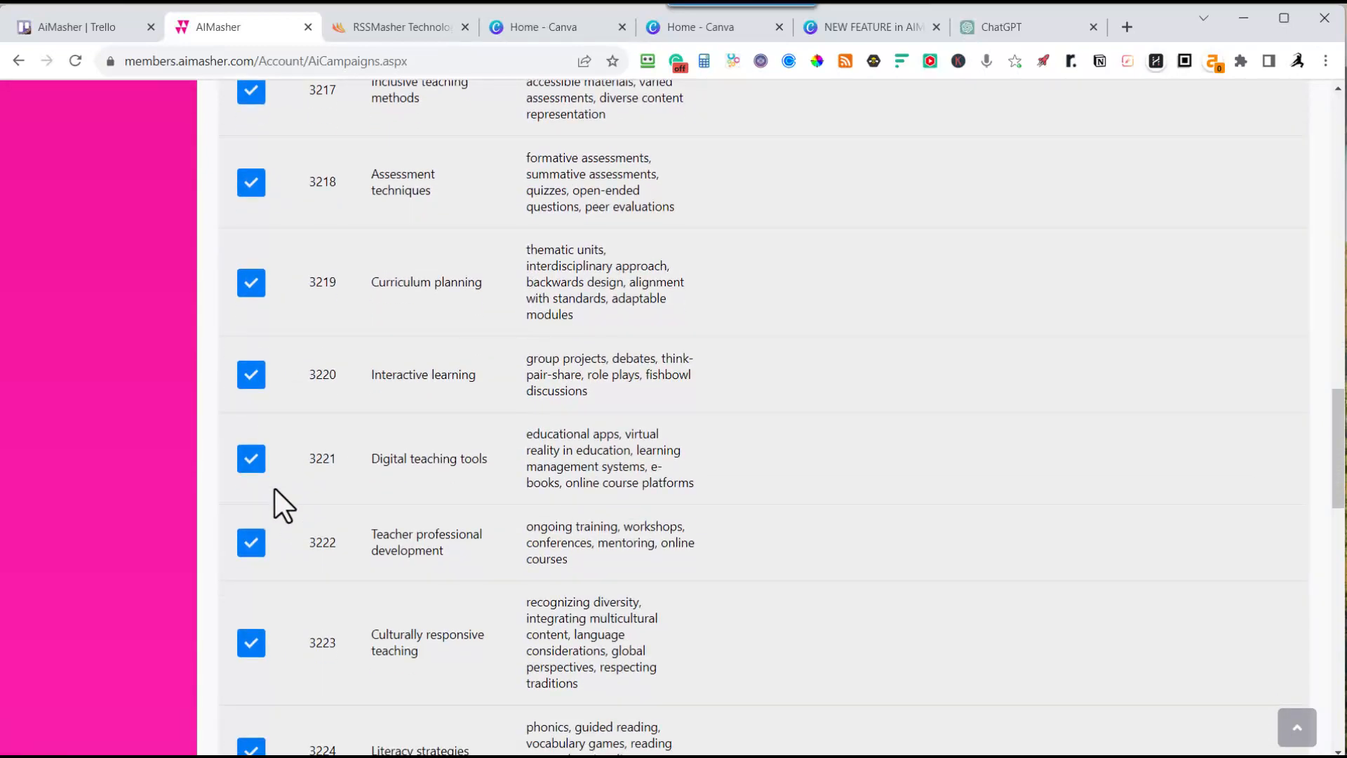
Deselect the keywords from Digital teaching tools through Special education techniques, leaving only the earlier ones selected
click(257, 457)
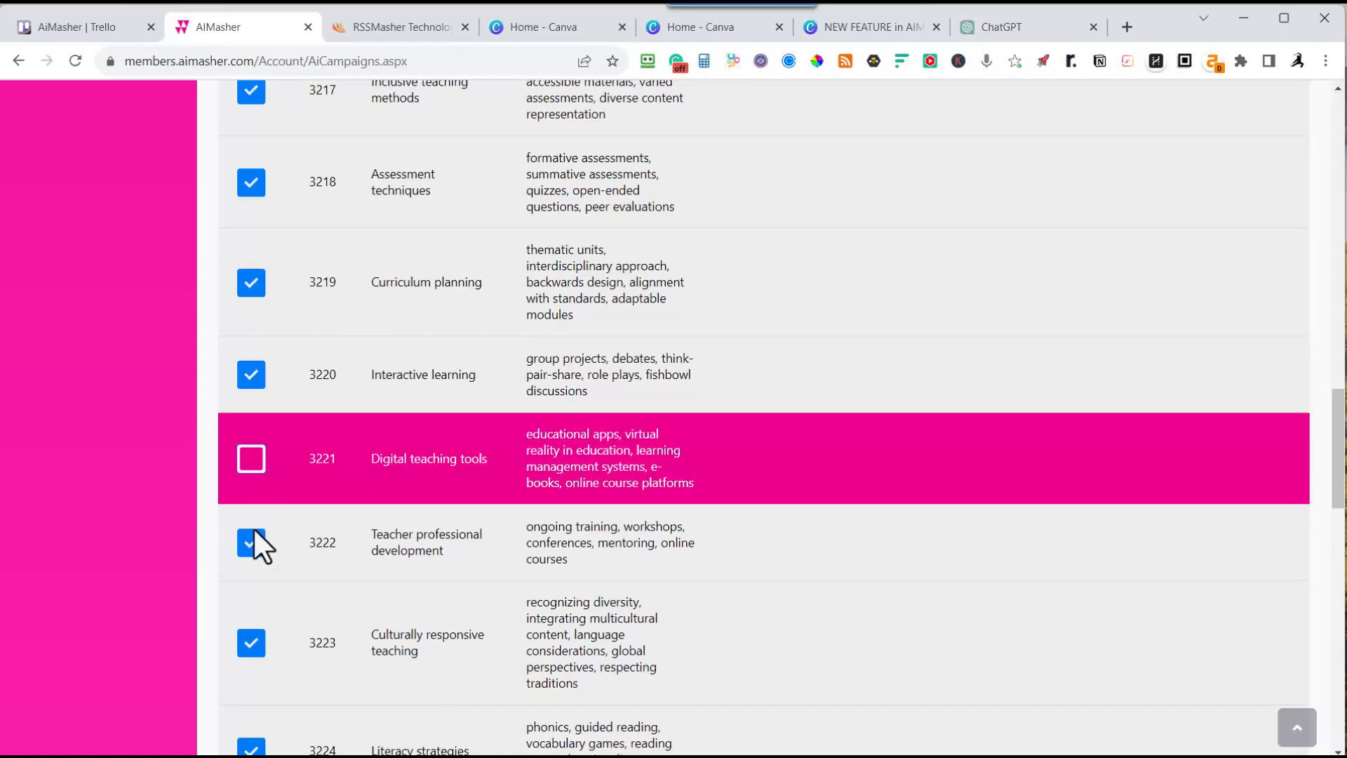
click(251, 543)
click(249, 635)
scroll(273, 598, down, 5)
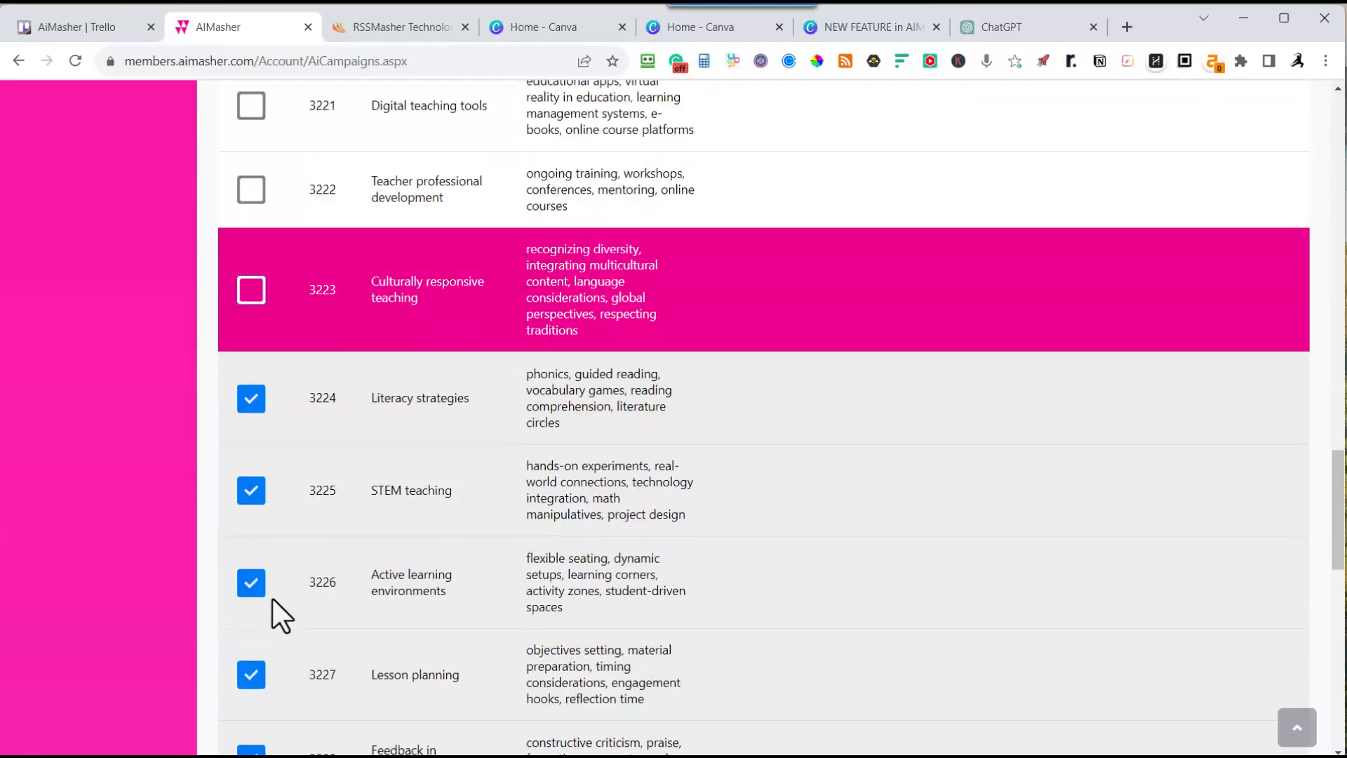
click(251, 398)
click(251, 490)
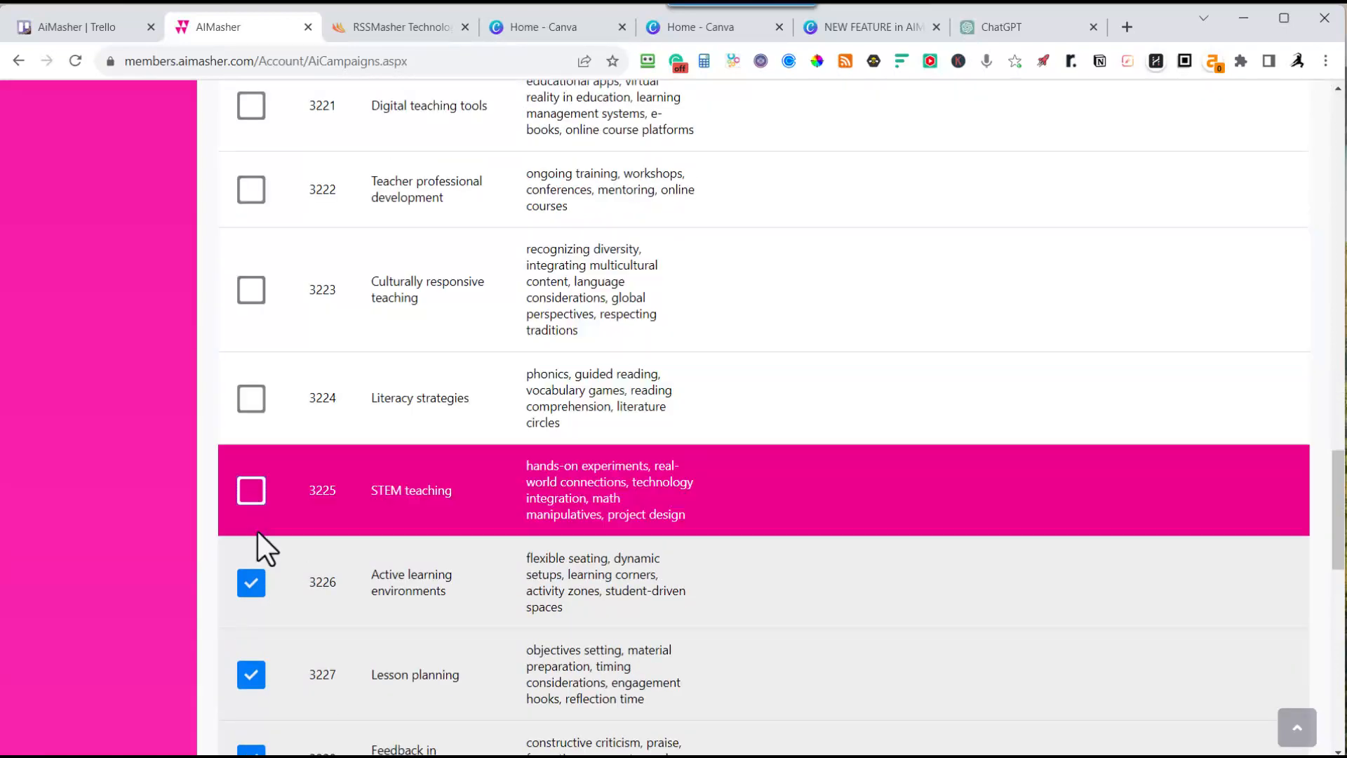
click(251, 583)
scroll(278, 578, down, 2)
scroll(278, 578, down, 2)
click(251, 410)
click(251, 494)
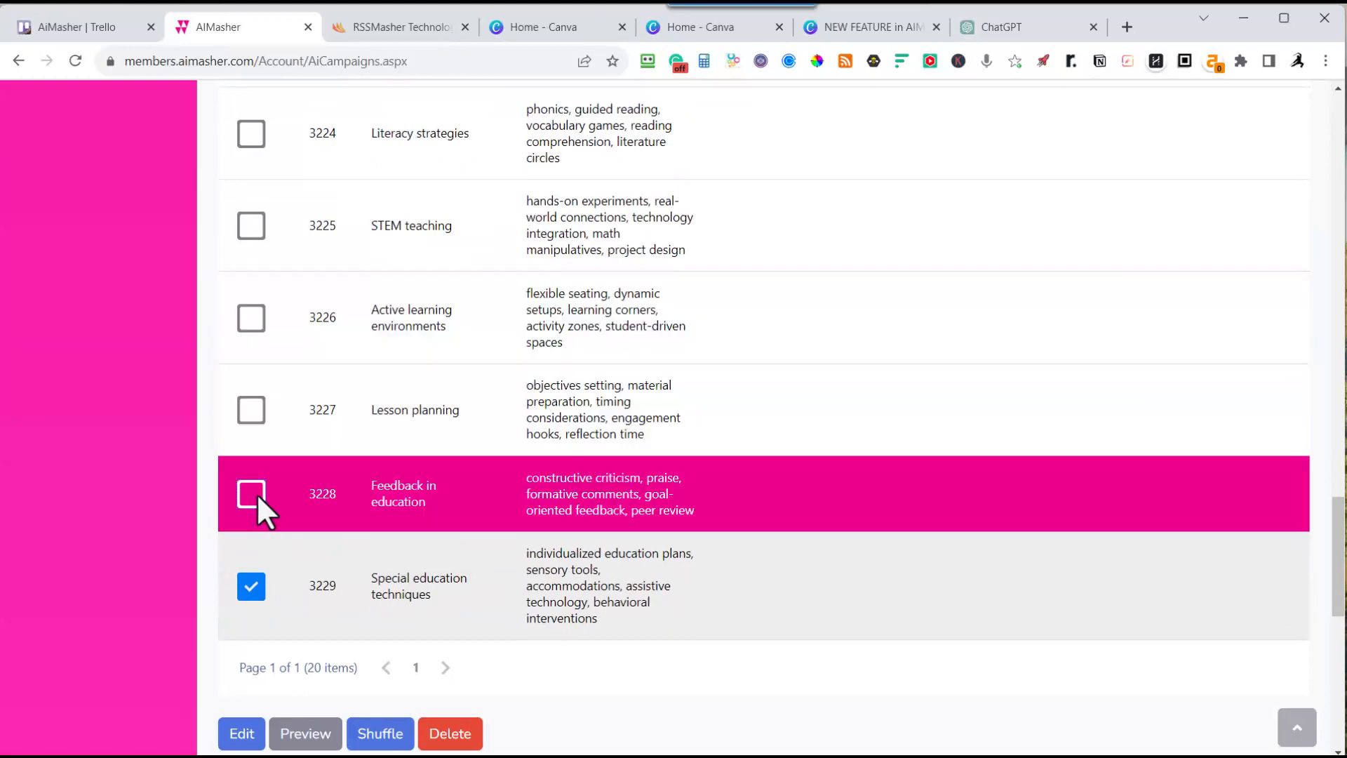
click(251, 586)
Execute the keyword prompt Convert Keywords to Title and Prompt for Article Forge (GPT-4) on the selected keywords
scroll(472, 603, up, 5)
scroll(483, 580, down, 11)
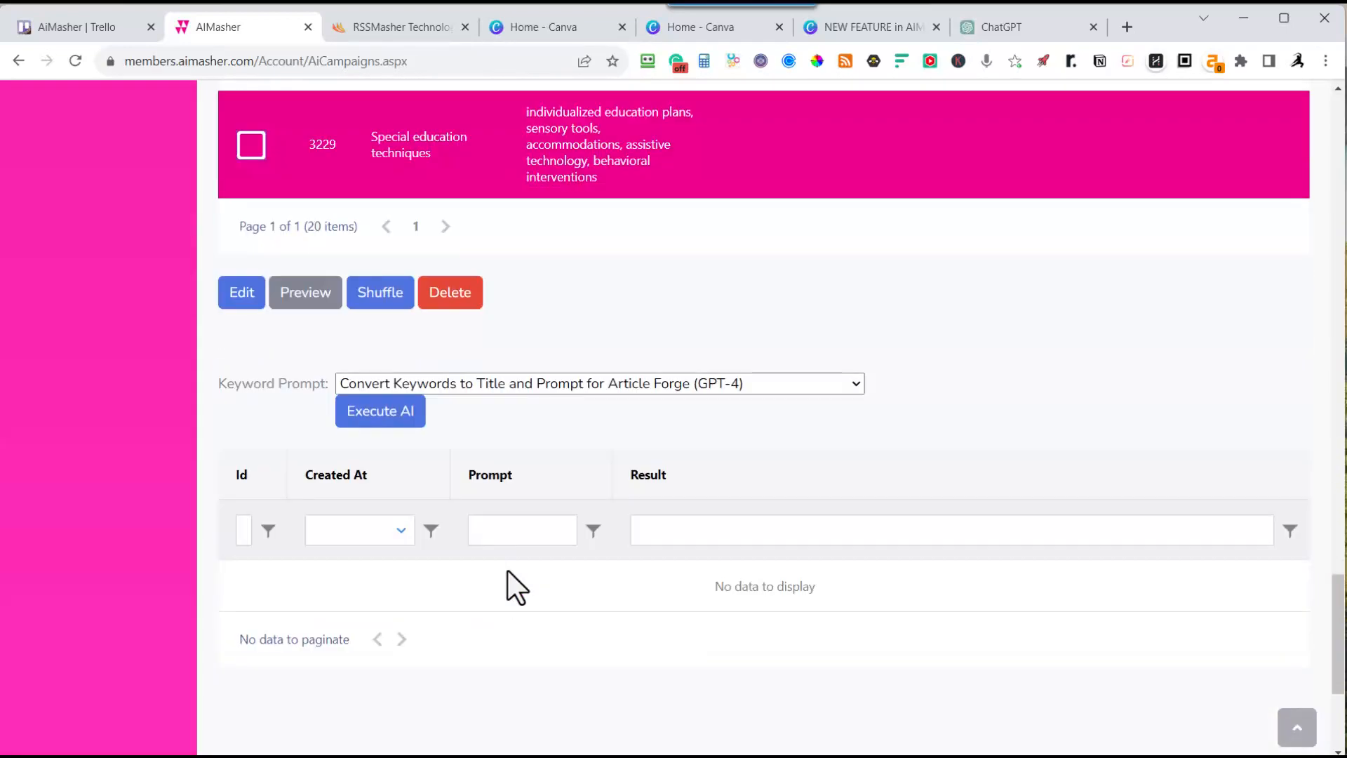
click(461, 388)
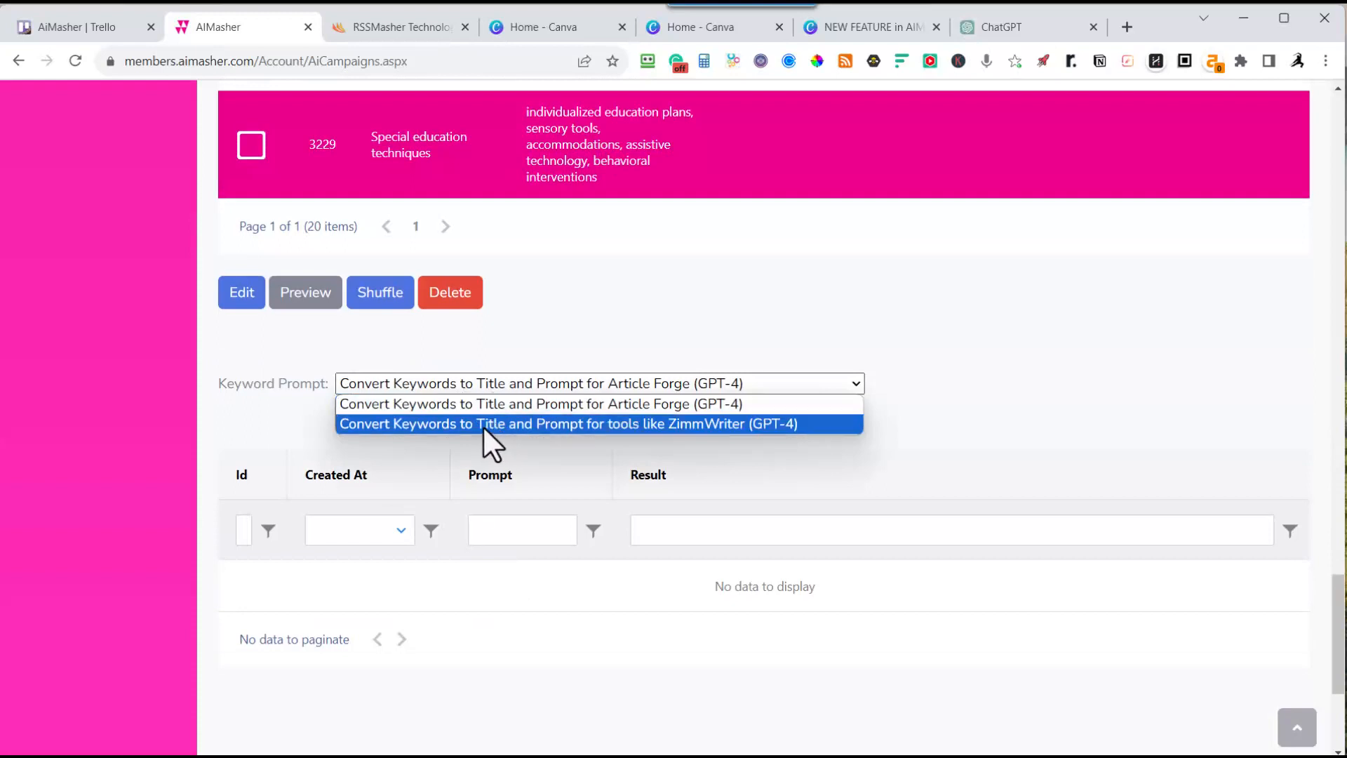
click(570, 405)
click(391, 415)
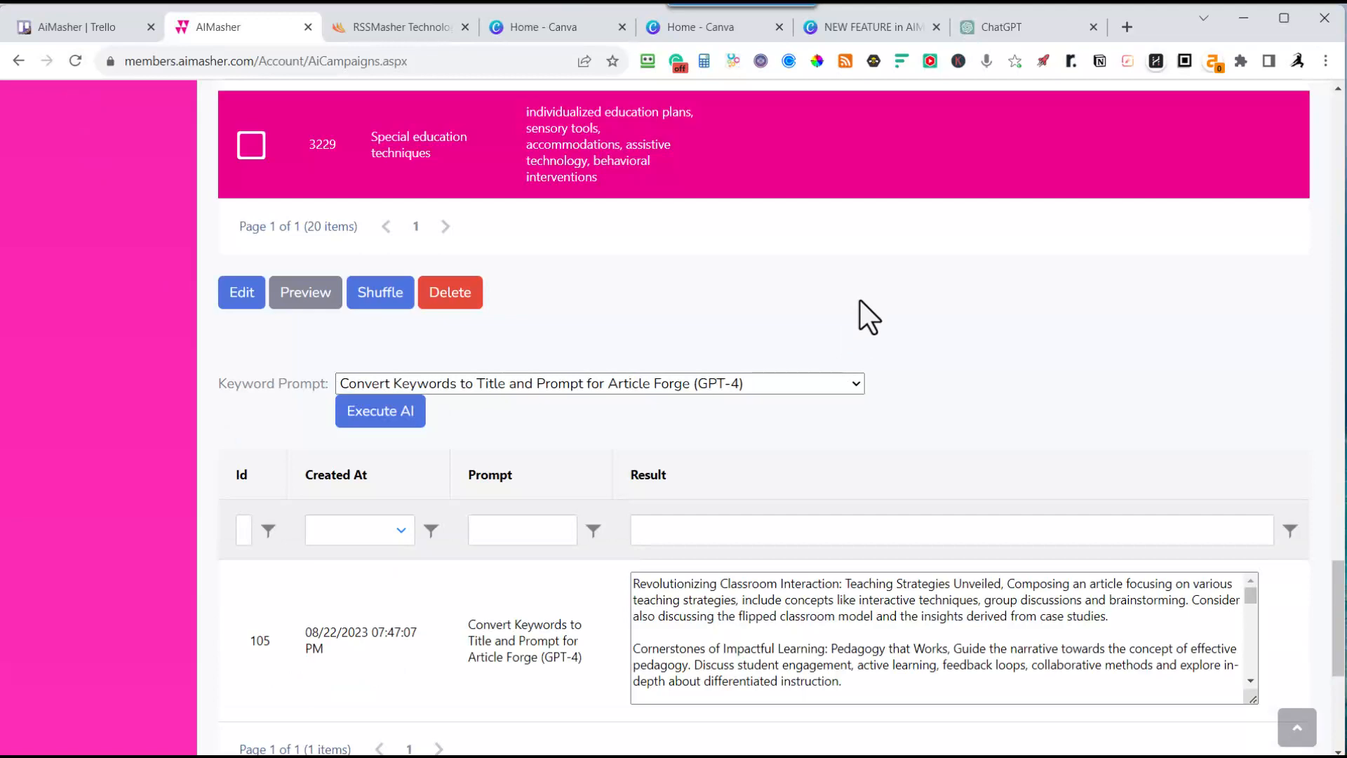
Replace the selection with only the keywords from Digital teaching tools through Special education techniques
scroll(860, 300, up, 10)
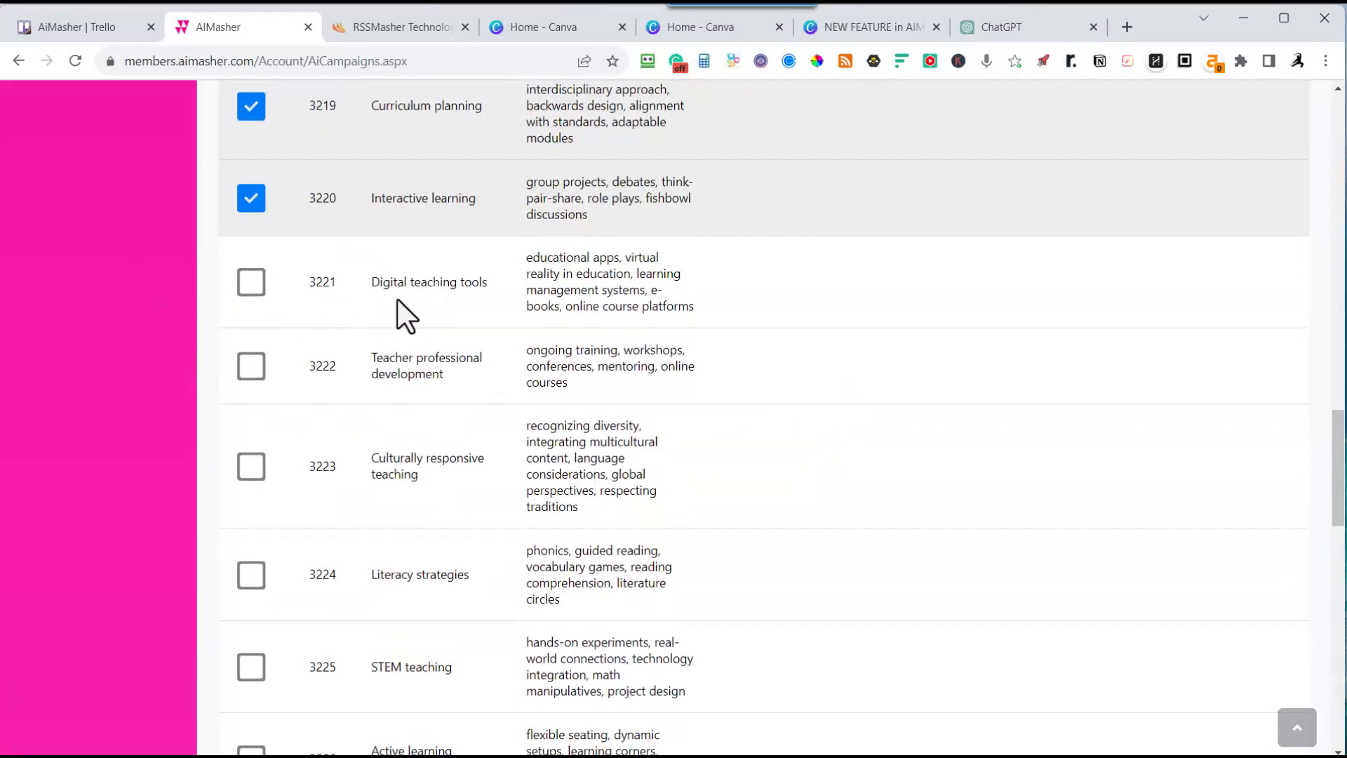
click(440, 289)
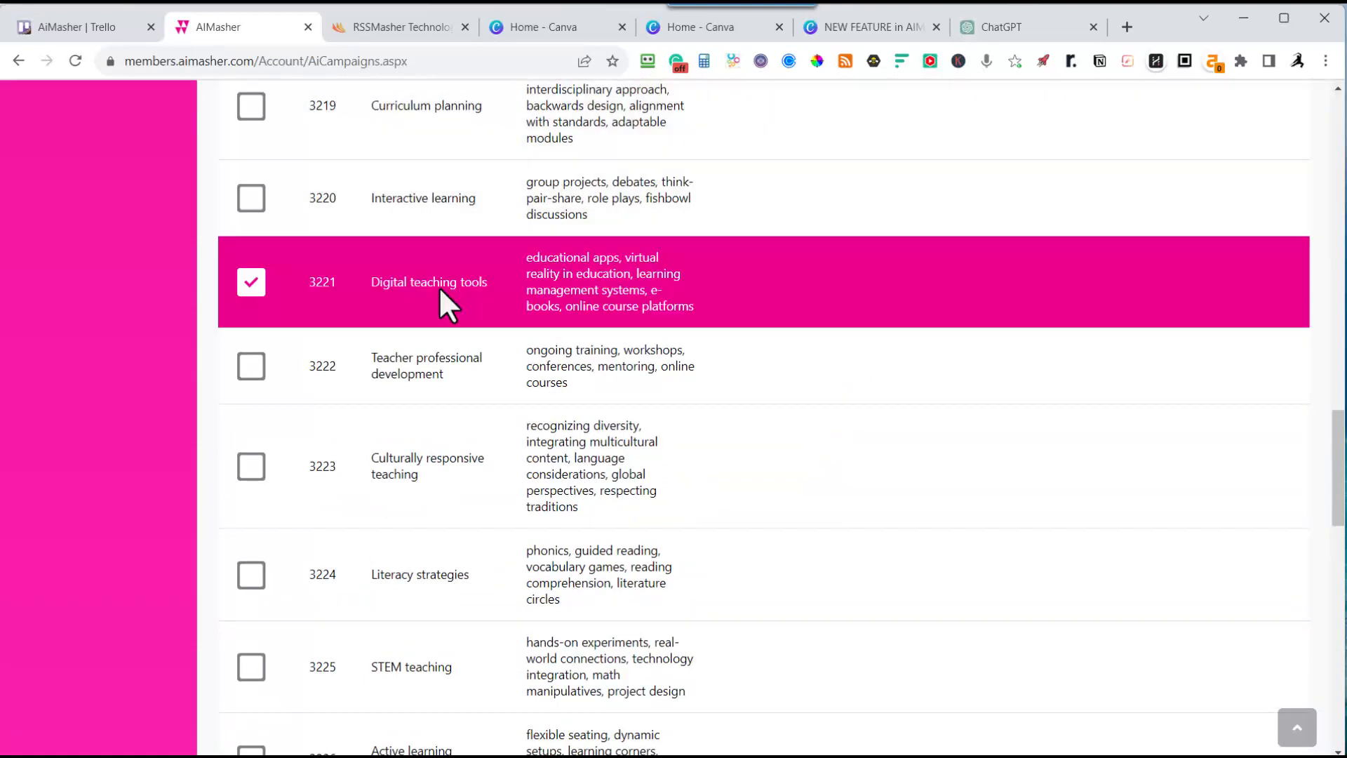
click(257, 366)
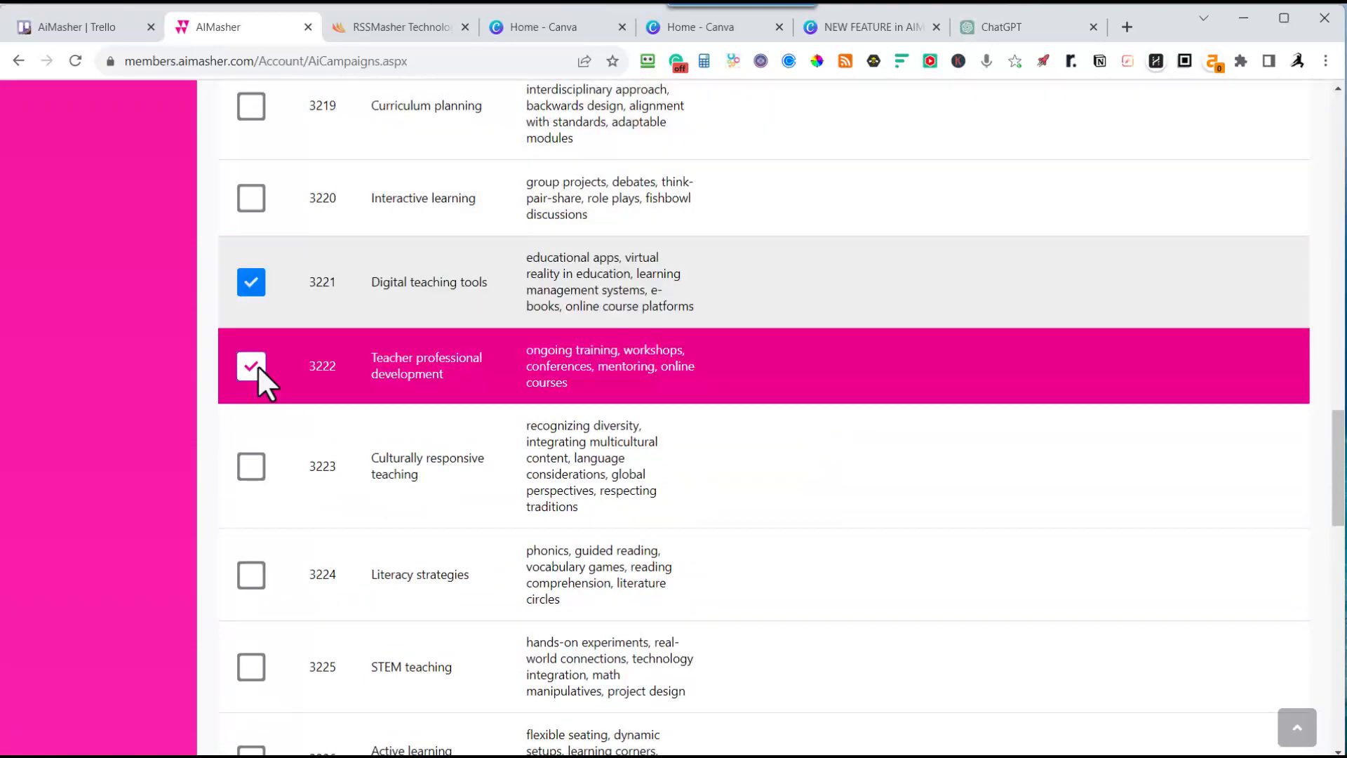
click(254, 471)
scroll(246, 456, down, 3)
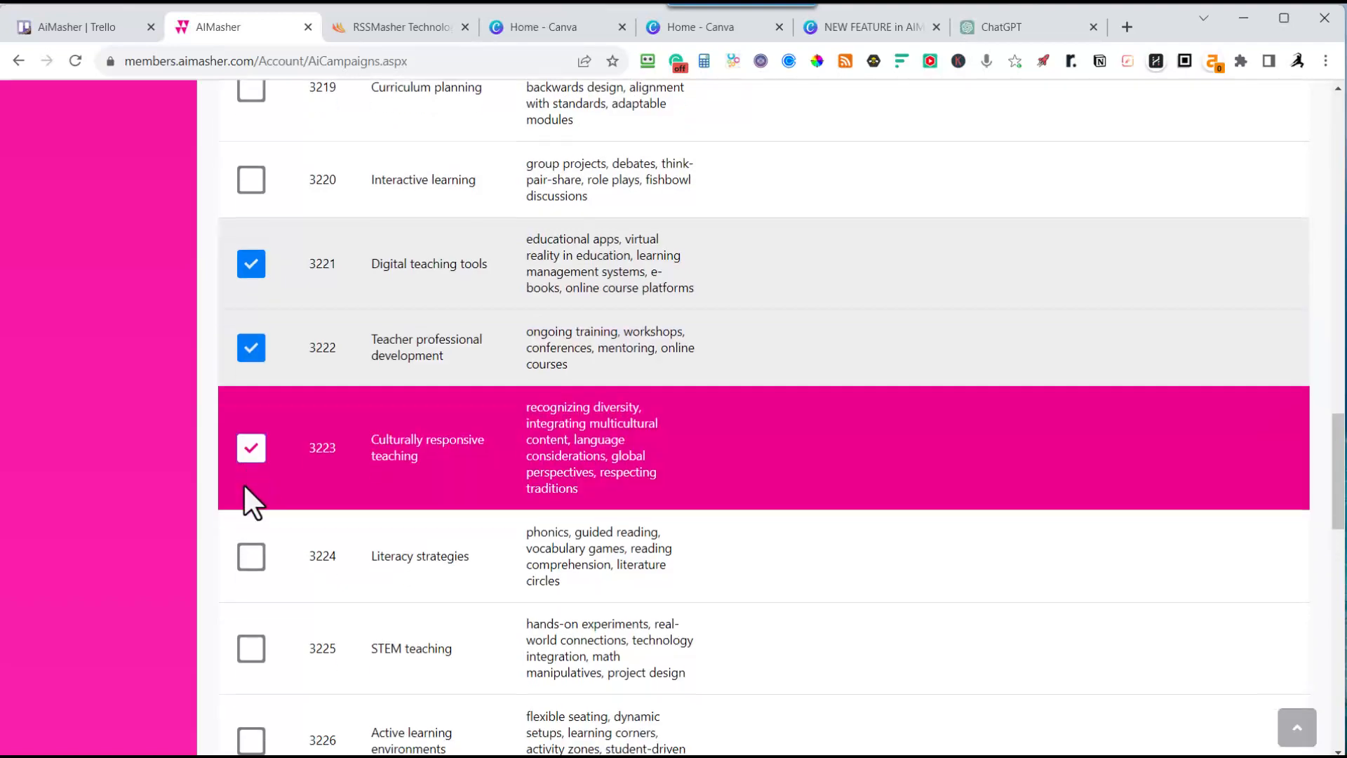
click(260, 397)
click(258, 490)
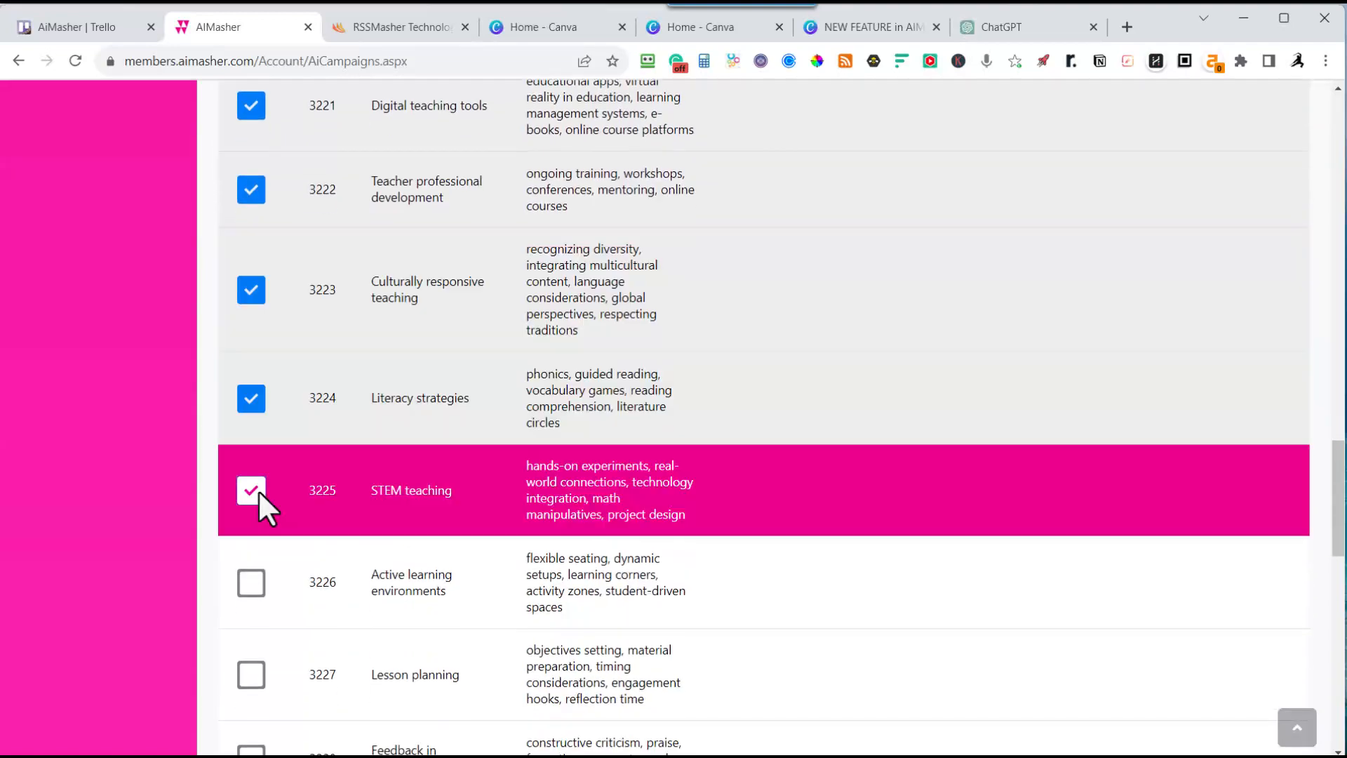
scroll(270, 488, down, 3)
click(254, 409)
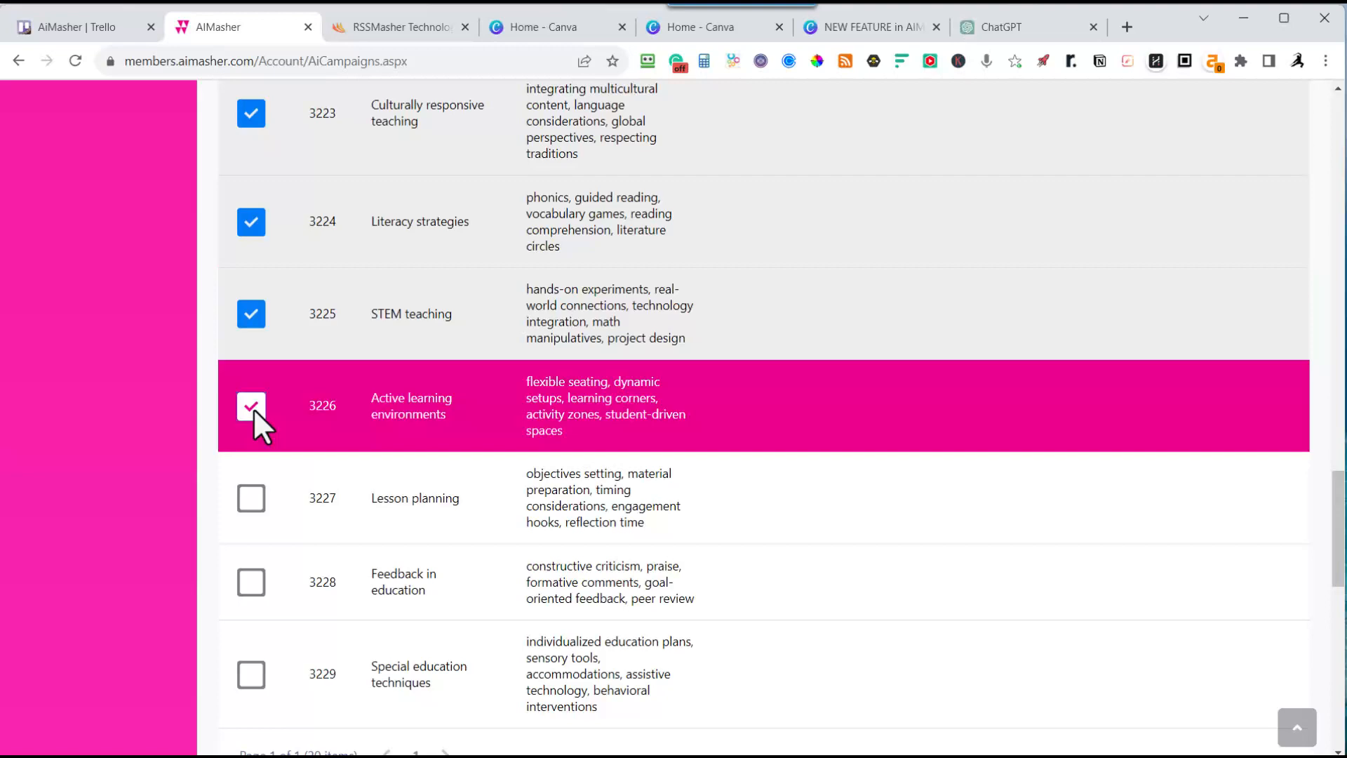
click(259, 503)
click(249, 581)
click(249, 672)
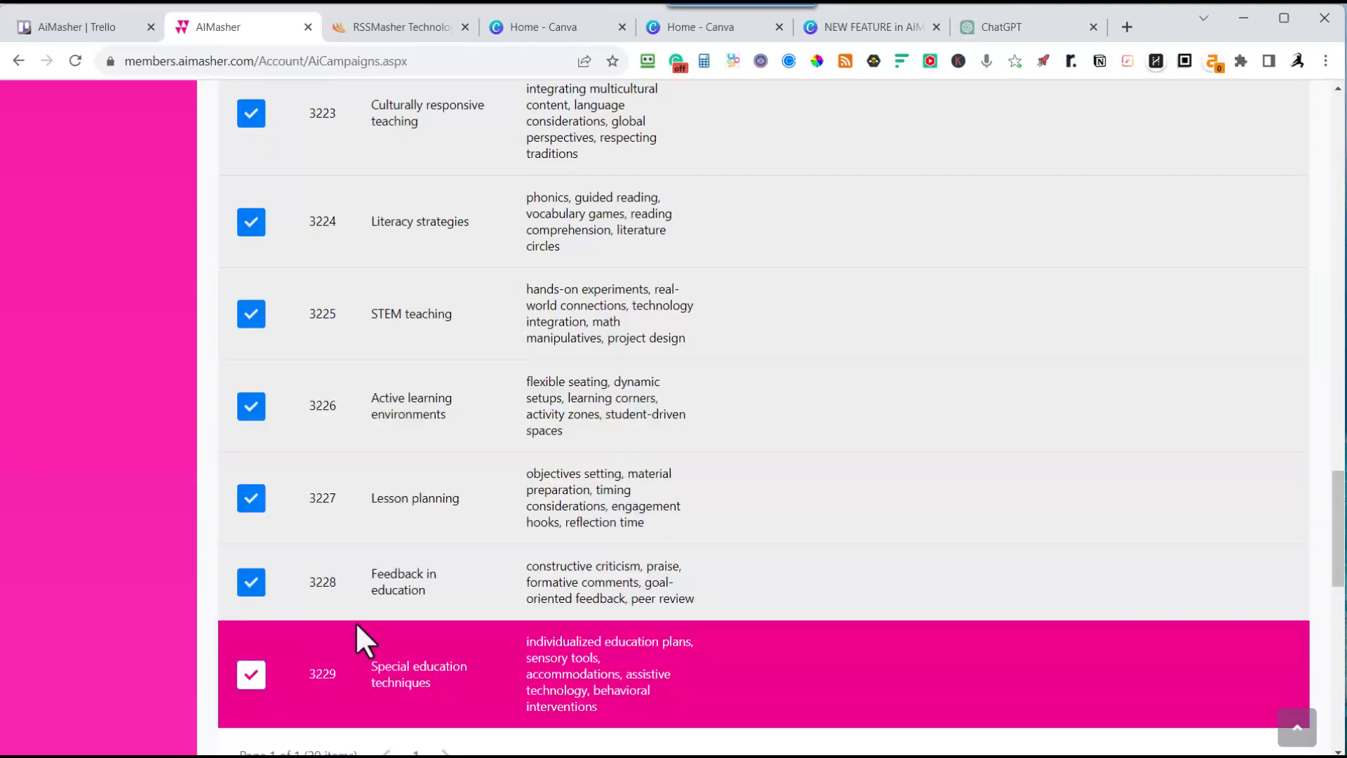
Execute the Article Forge (GPT-4) keyword prompt on this second batch of keywords
scroll(364, 618, down, 3)
scroll(456, 621, down, 4)
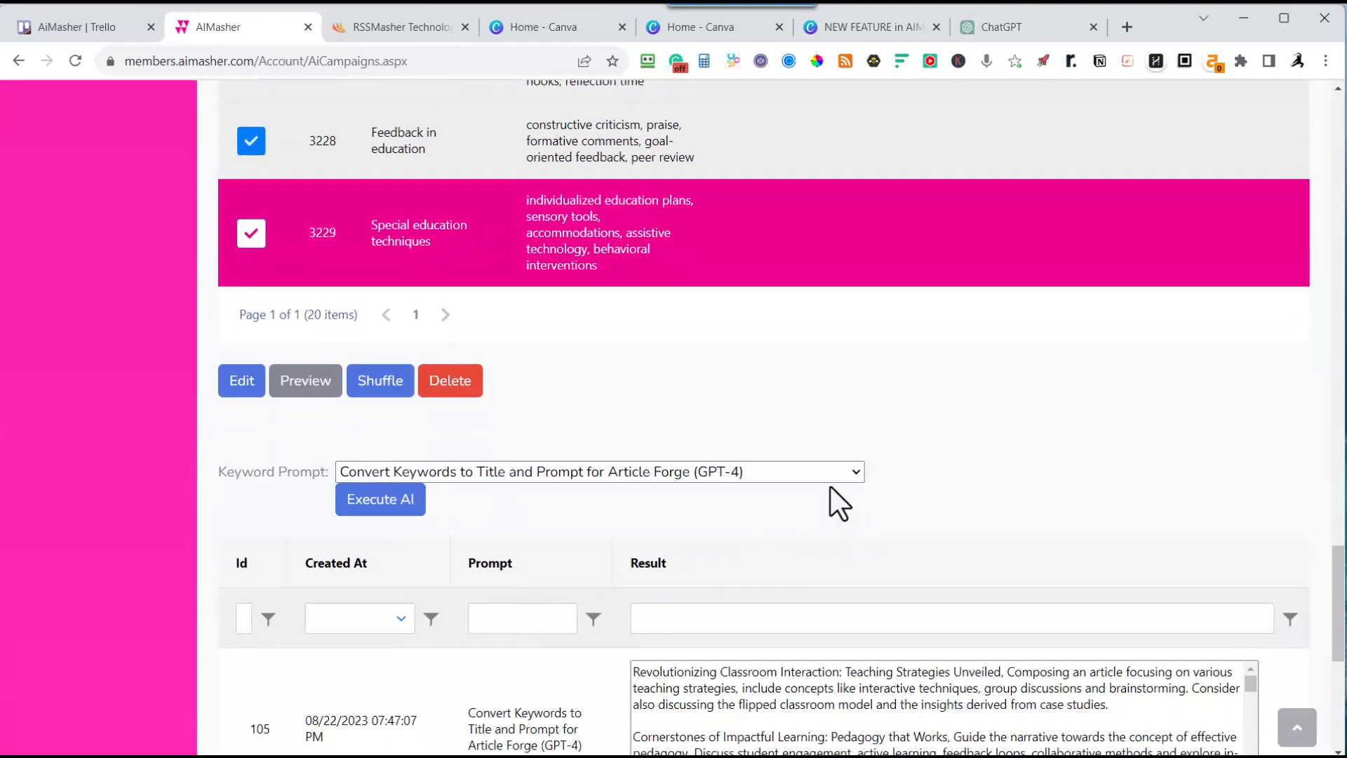
click(384, 504)
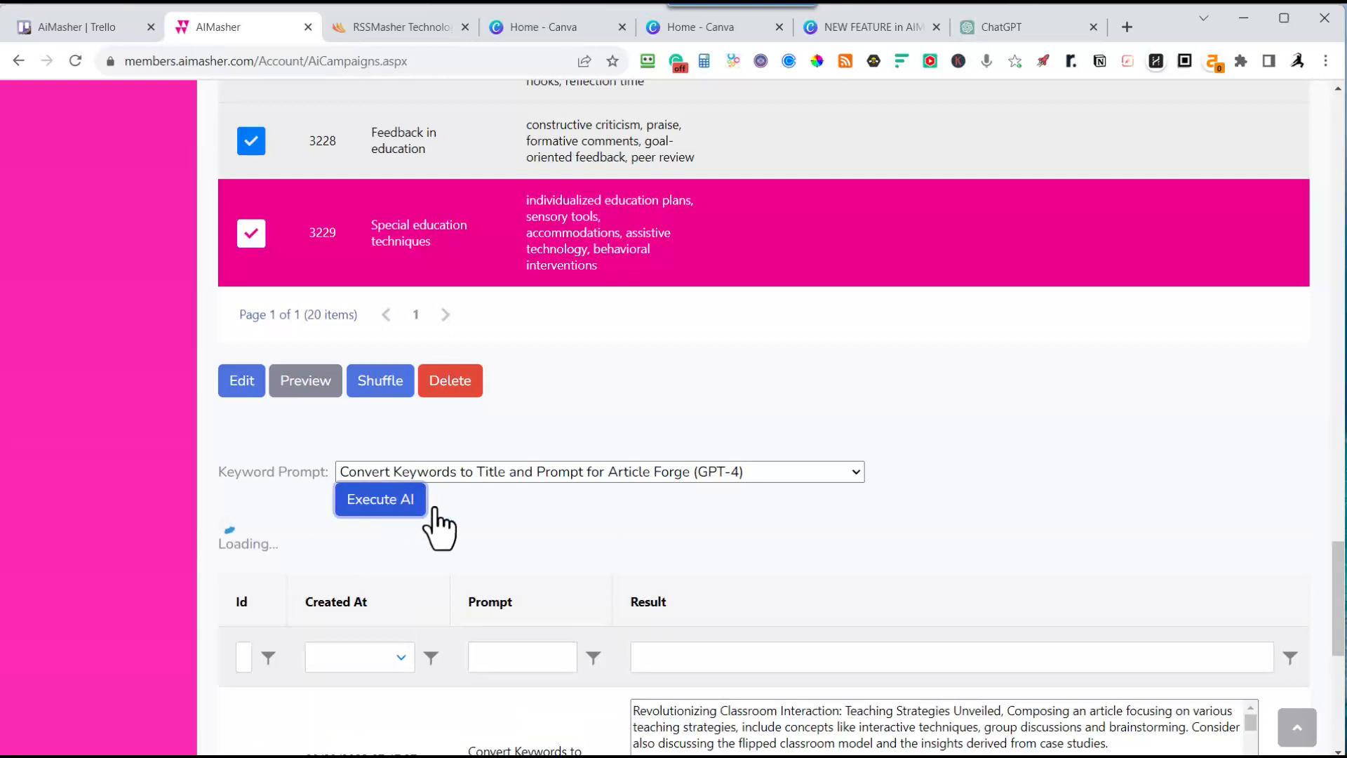
Copy the entire result text of the first Article Forge prompt run
scroll(597, 554, down, 1)
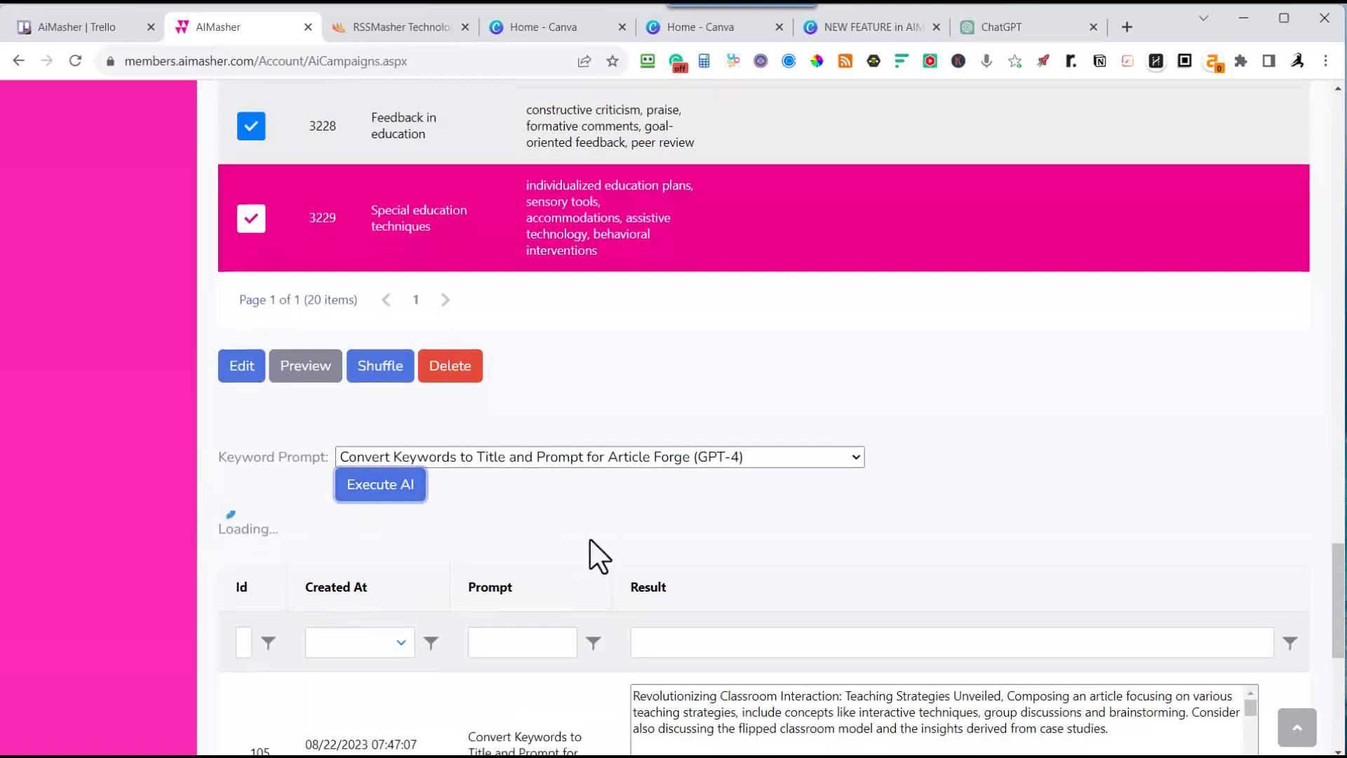
scroll(596, 554, down, 1)
click(716, 545)
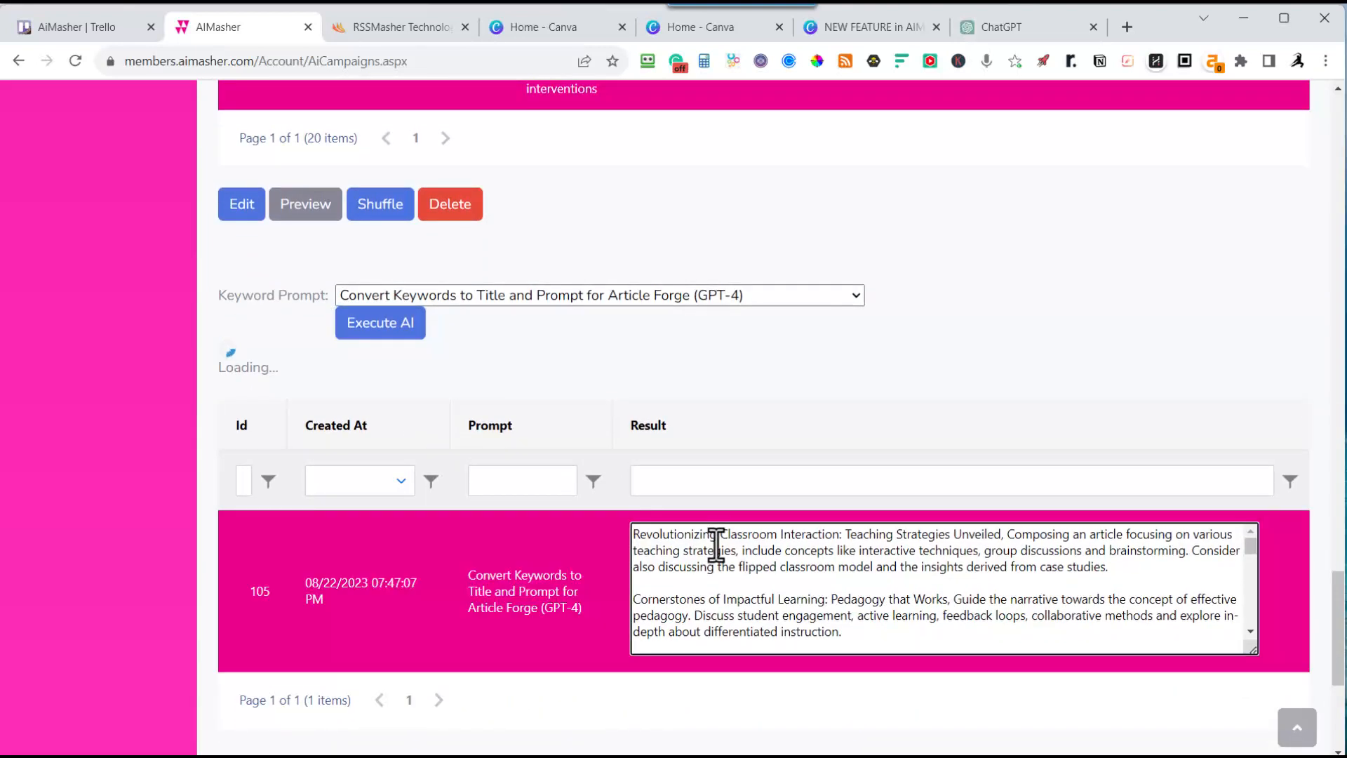
key(ctrl+a)
key(ctrl+c)
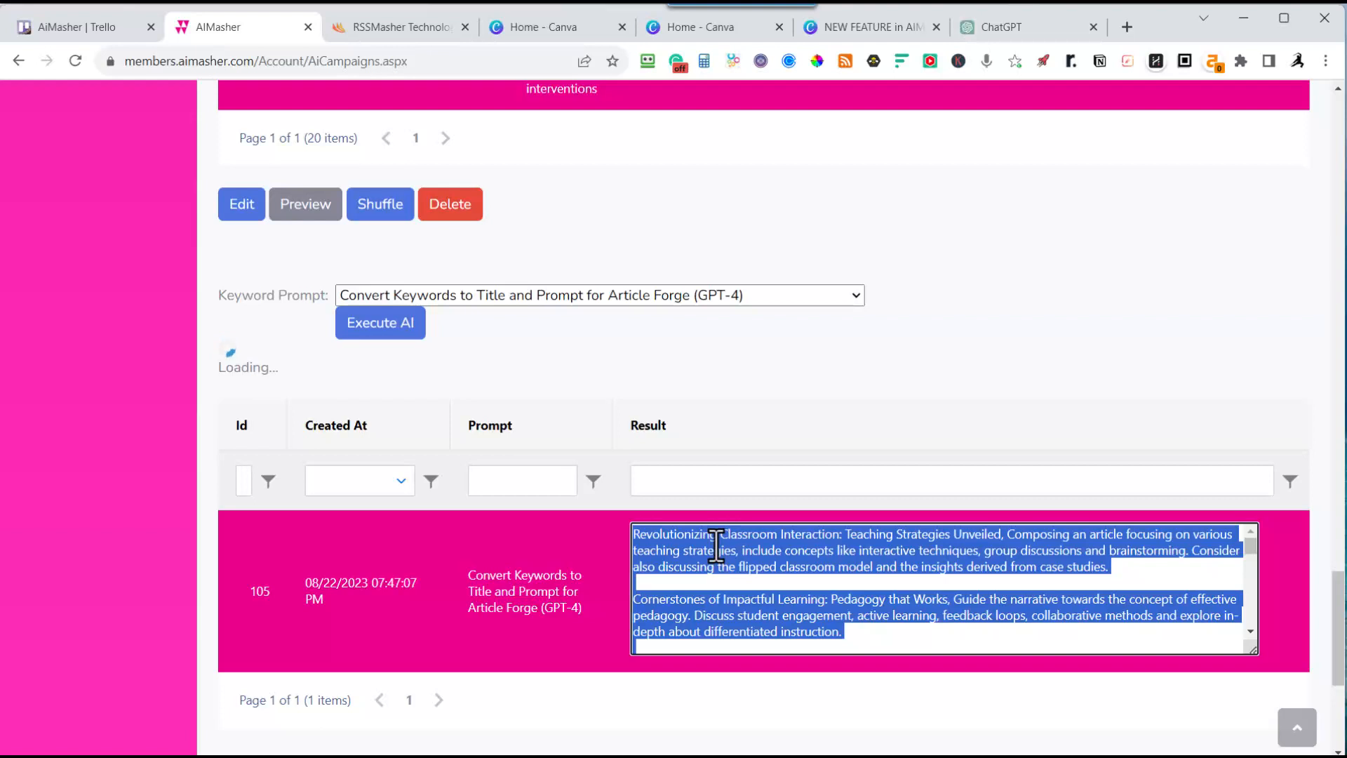
right_click(717, 546)
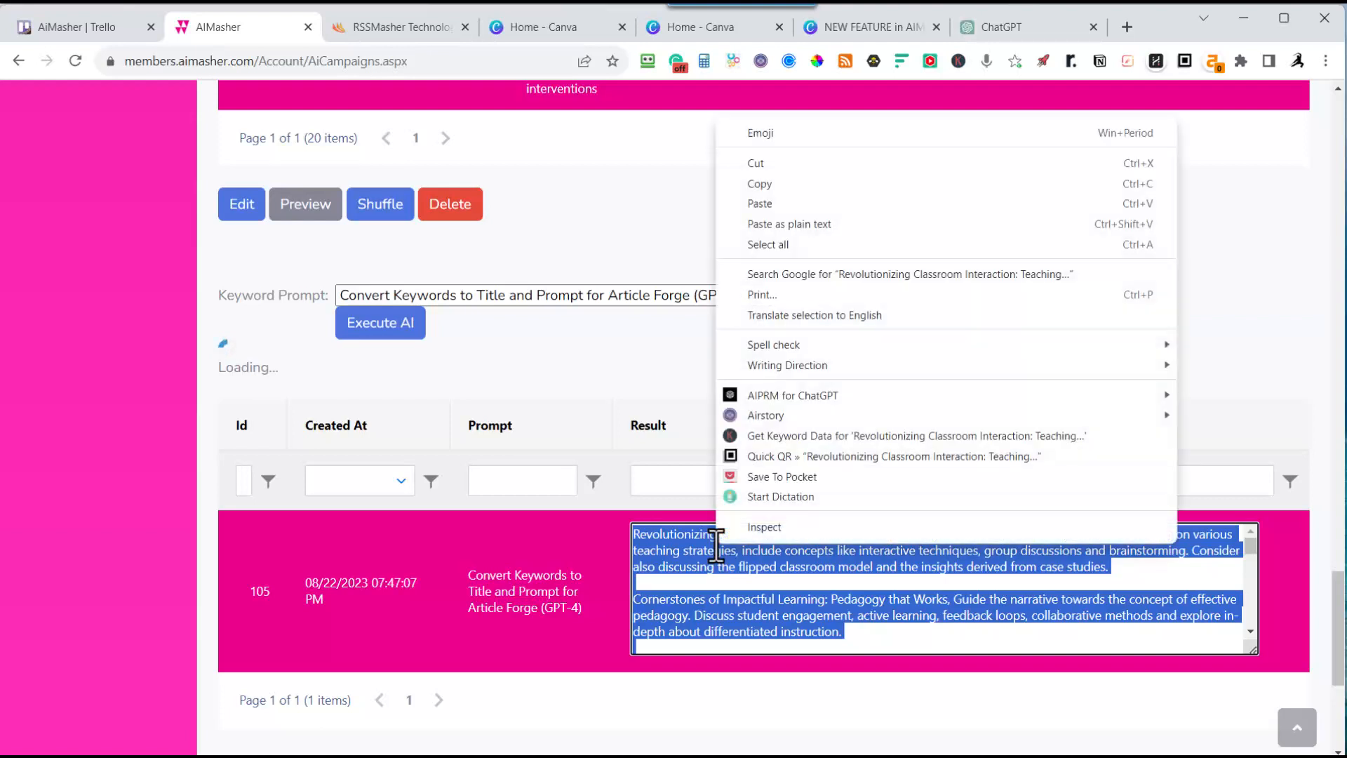
click(844, 188)
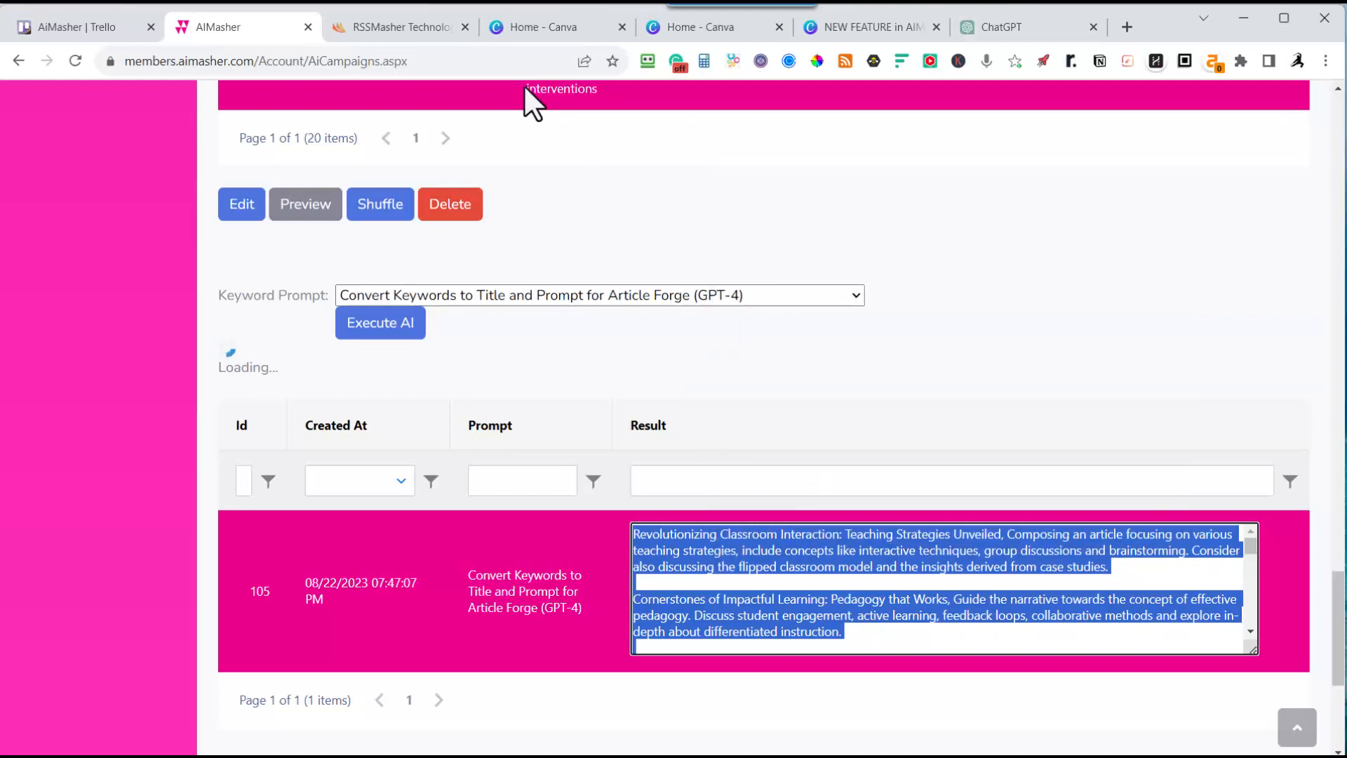
Switch to Notepad and paste the copied titles and prompts into a new document
key(alt+Tab)
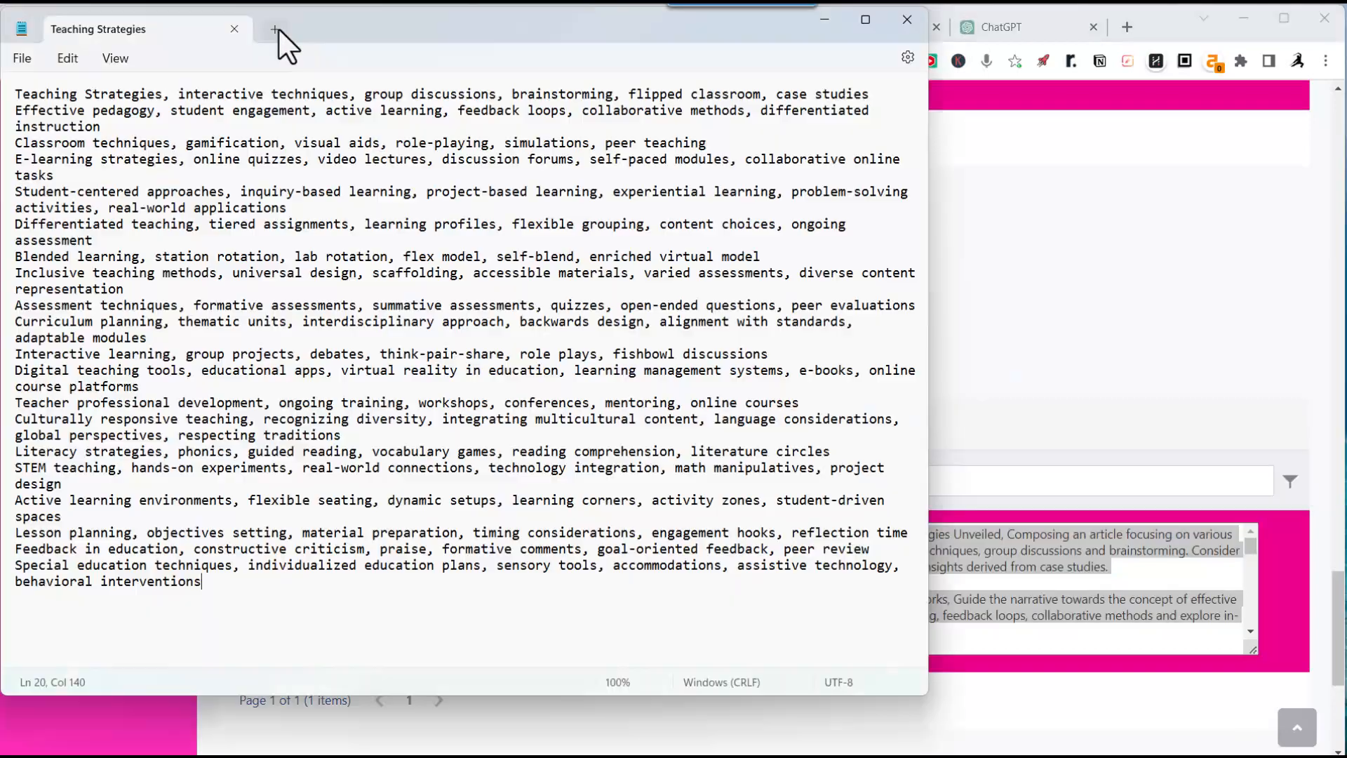
click(277, 30)
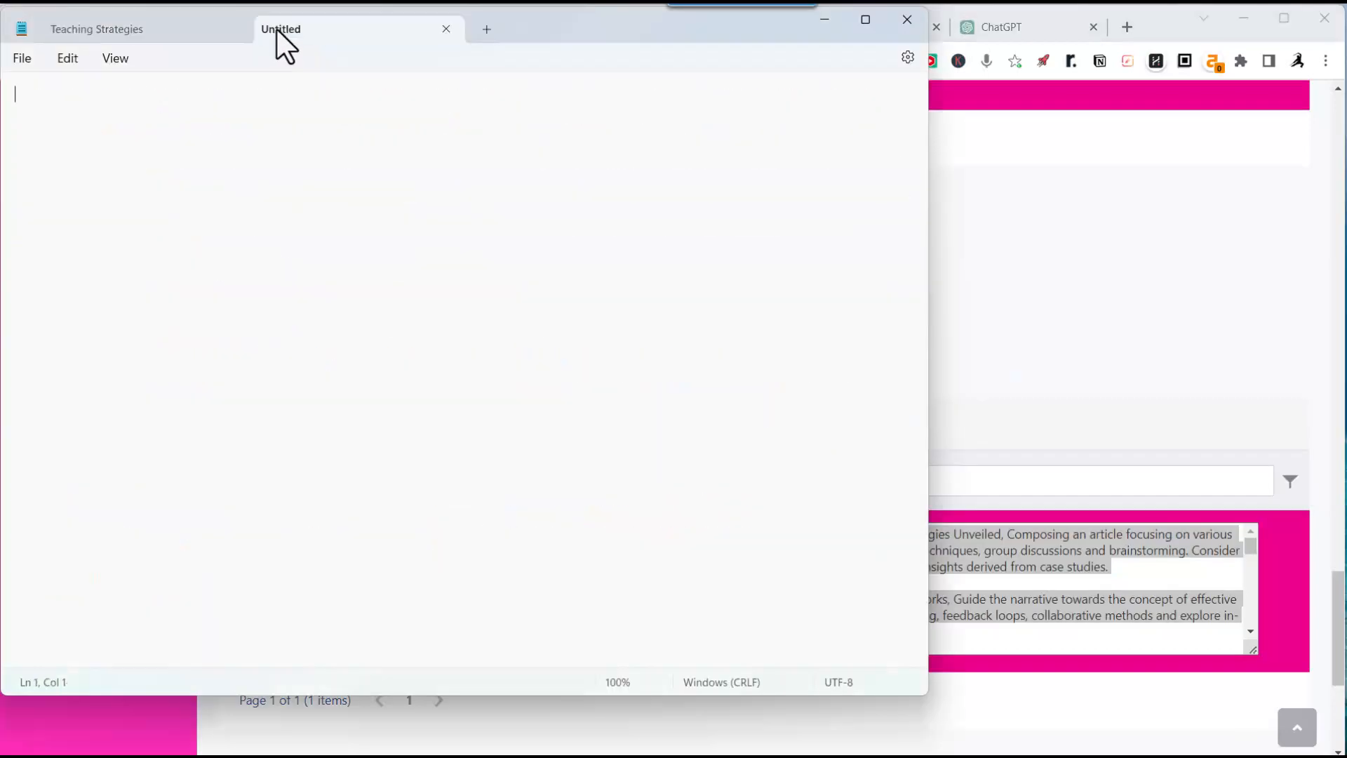
key(ctrl+v)
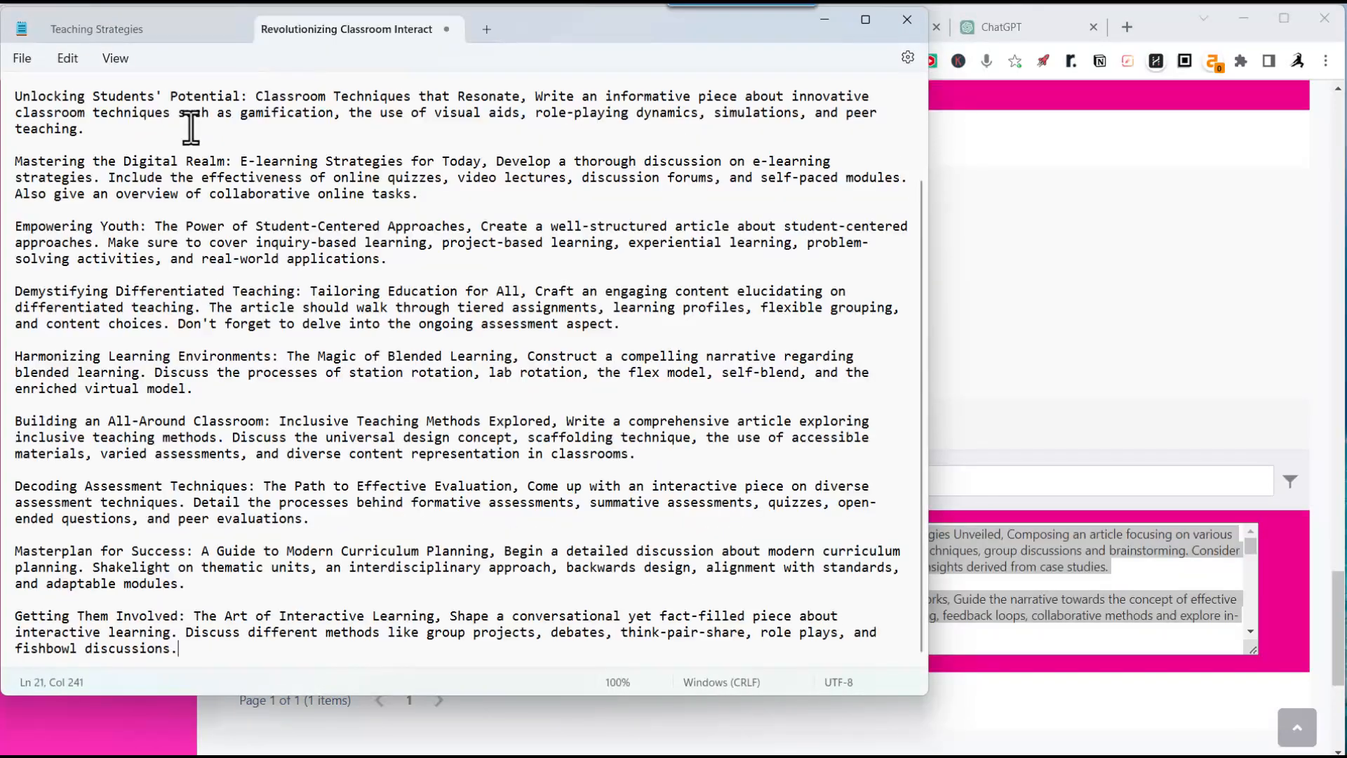
scroll(211, 166, up, 3)
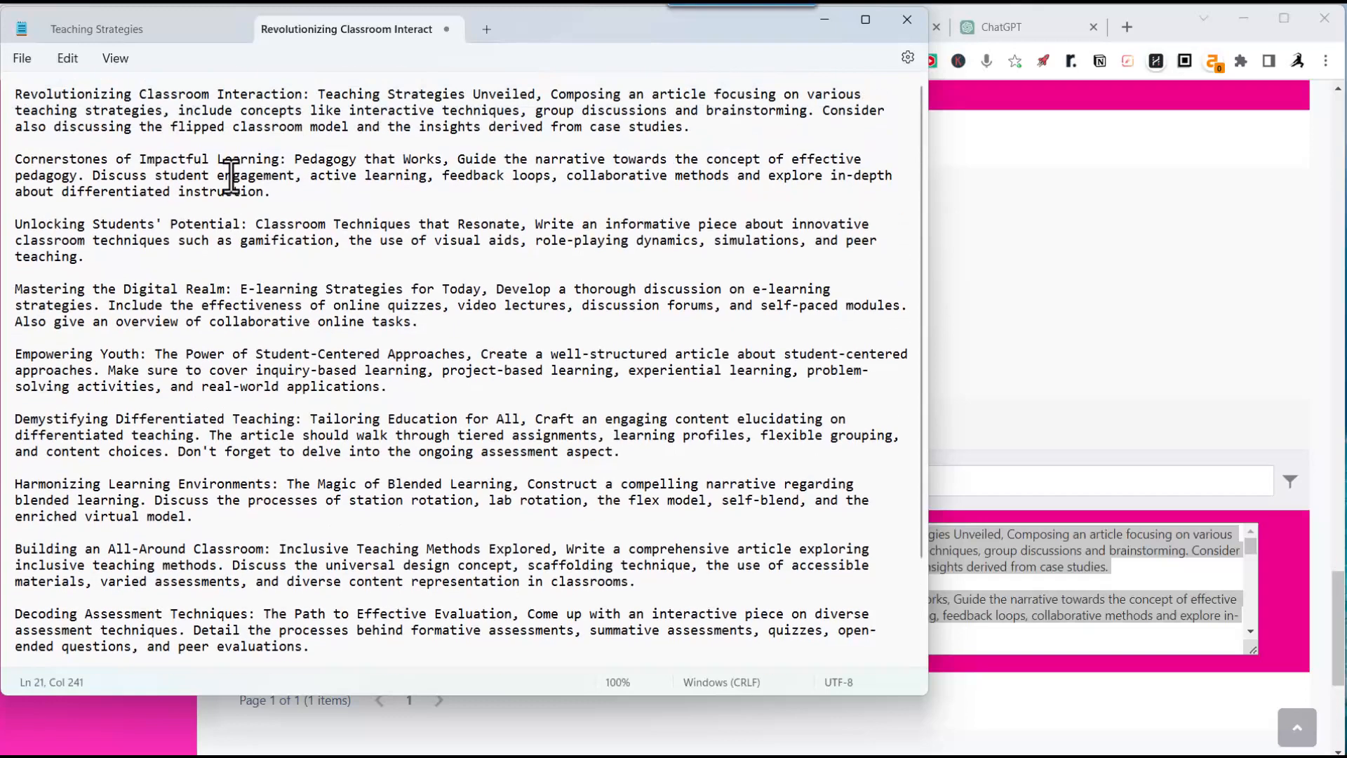
Save the new document under its suggested file name and add two line breaks at the end of the text
click(23, 61)
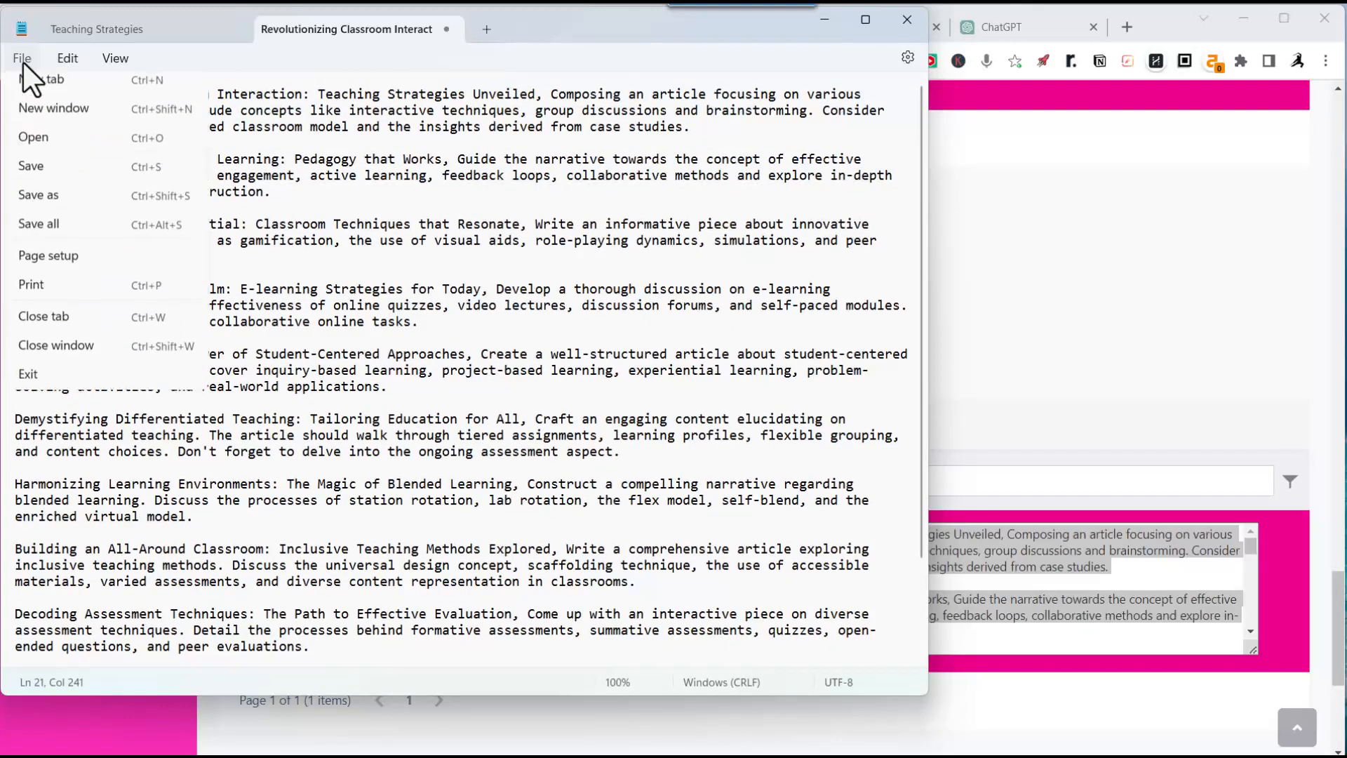
click(70, 175)
click(955, 435)
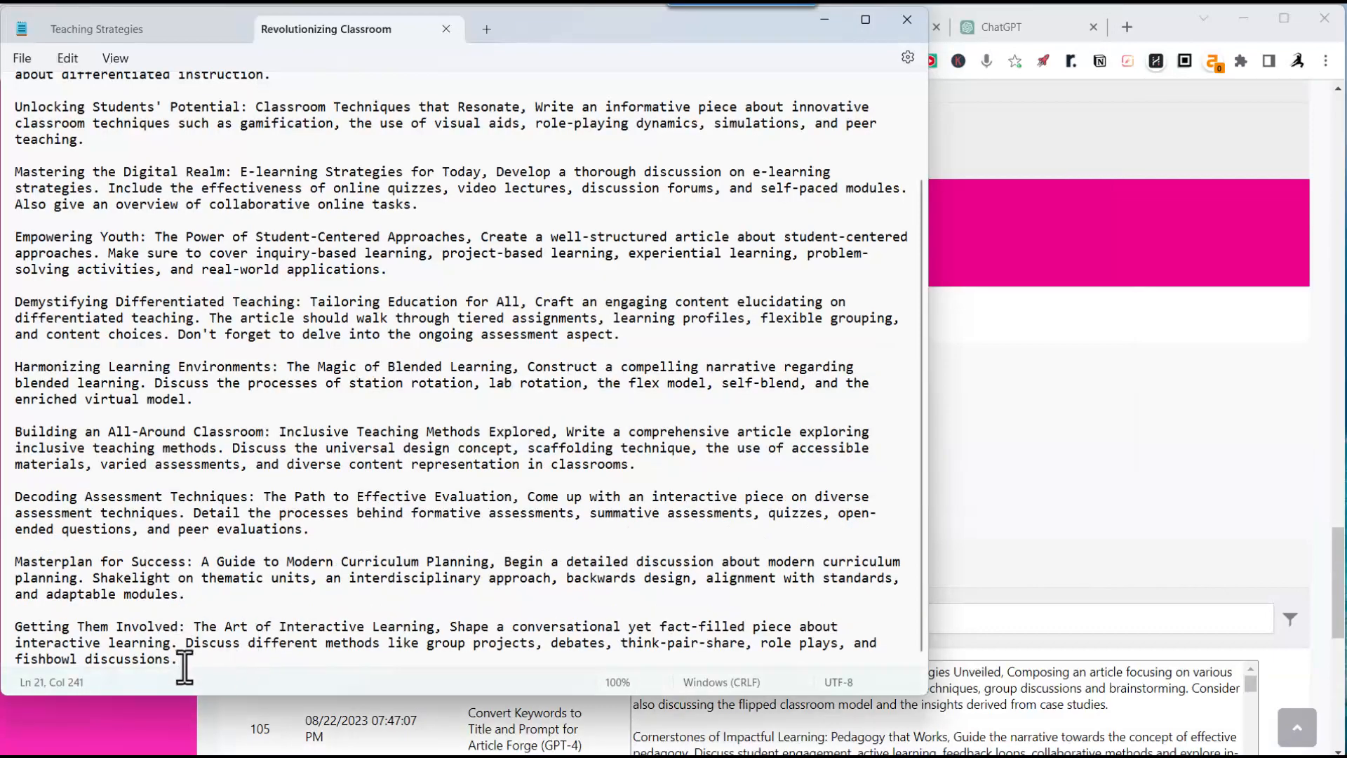
key(Return)
key(Return)
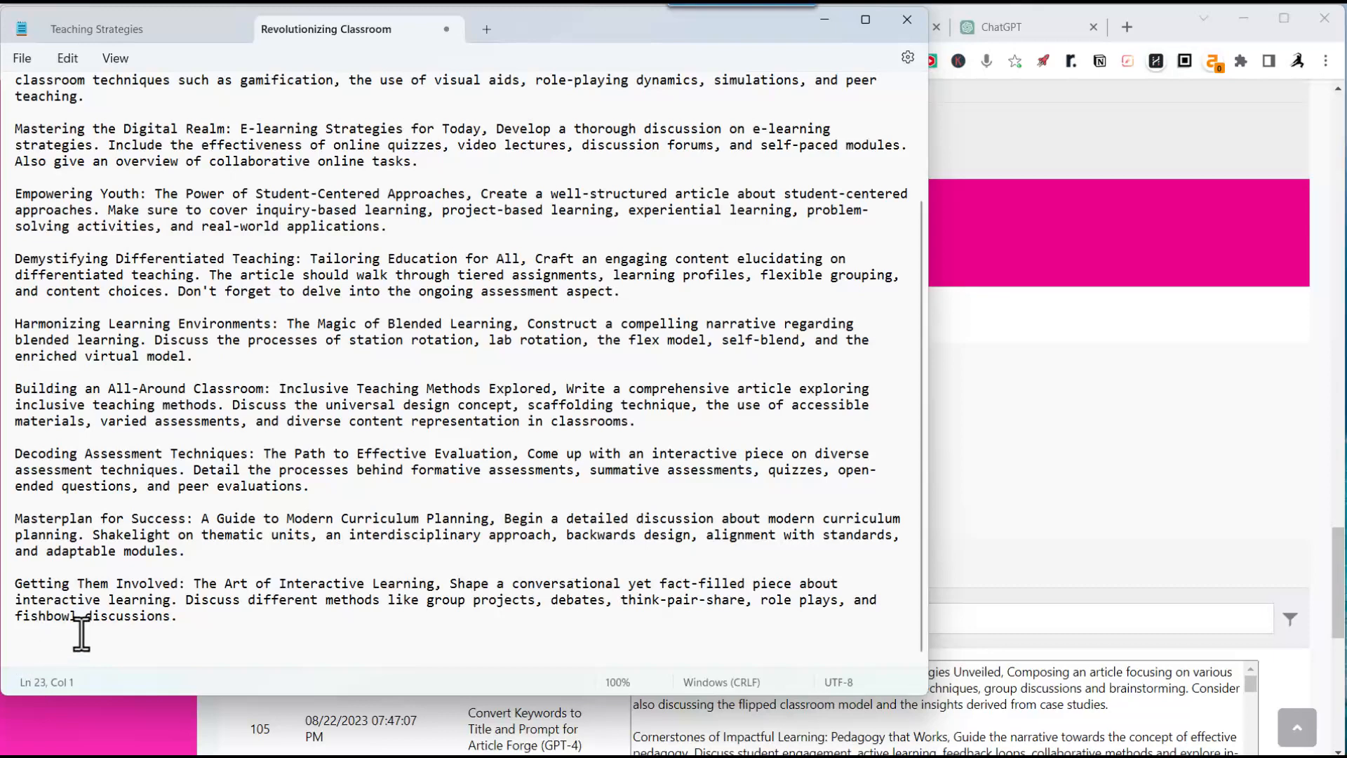
Copy the entire result text of the second Article Forge prompt run in AiMasher
click(1073, 452)
scroll(1073, 450, down, 5)
click(892, 518)
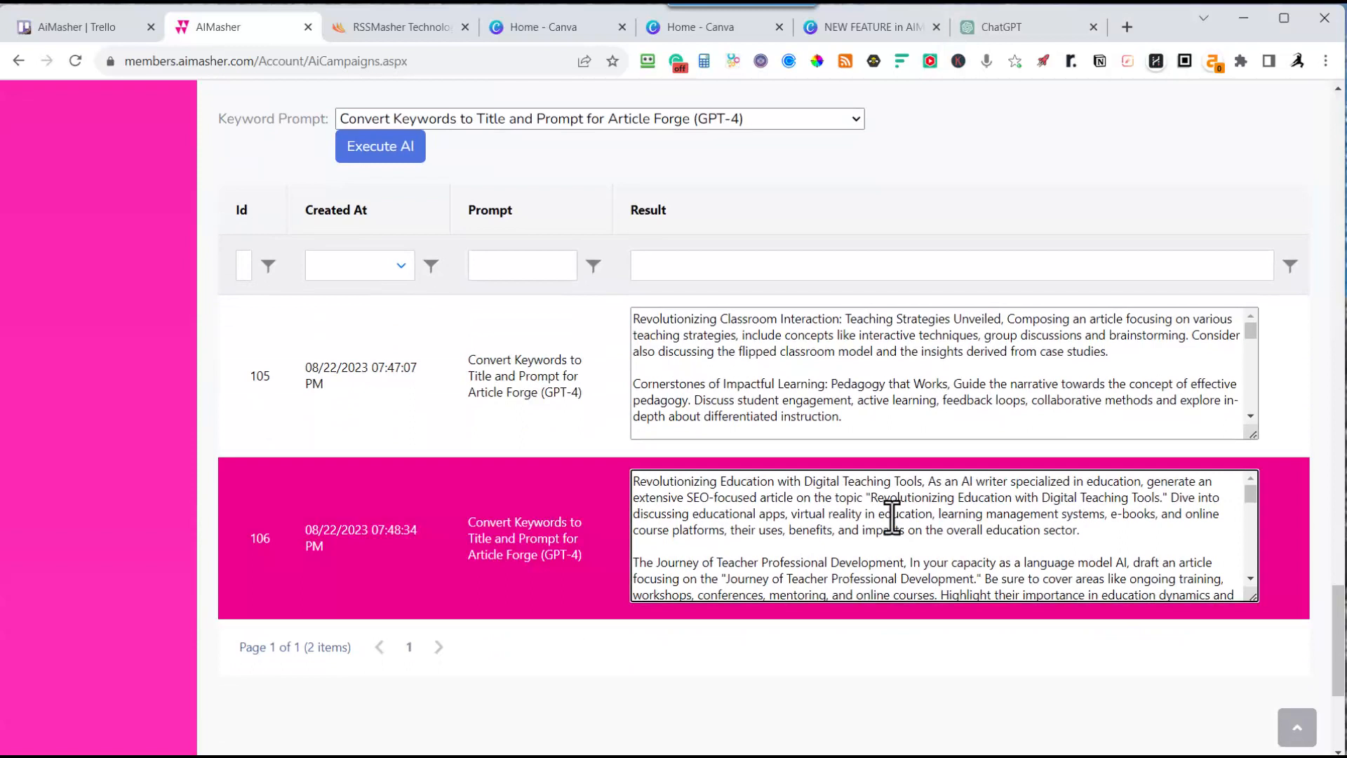
key(ctrl+a)
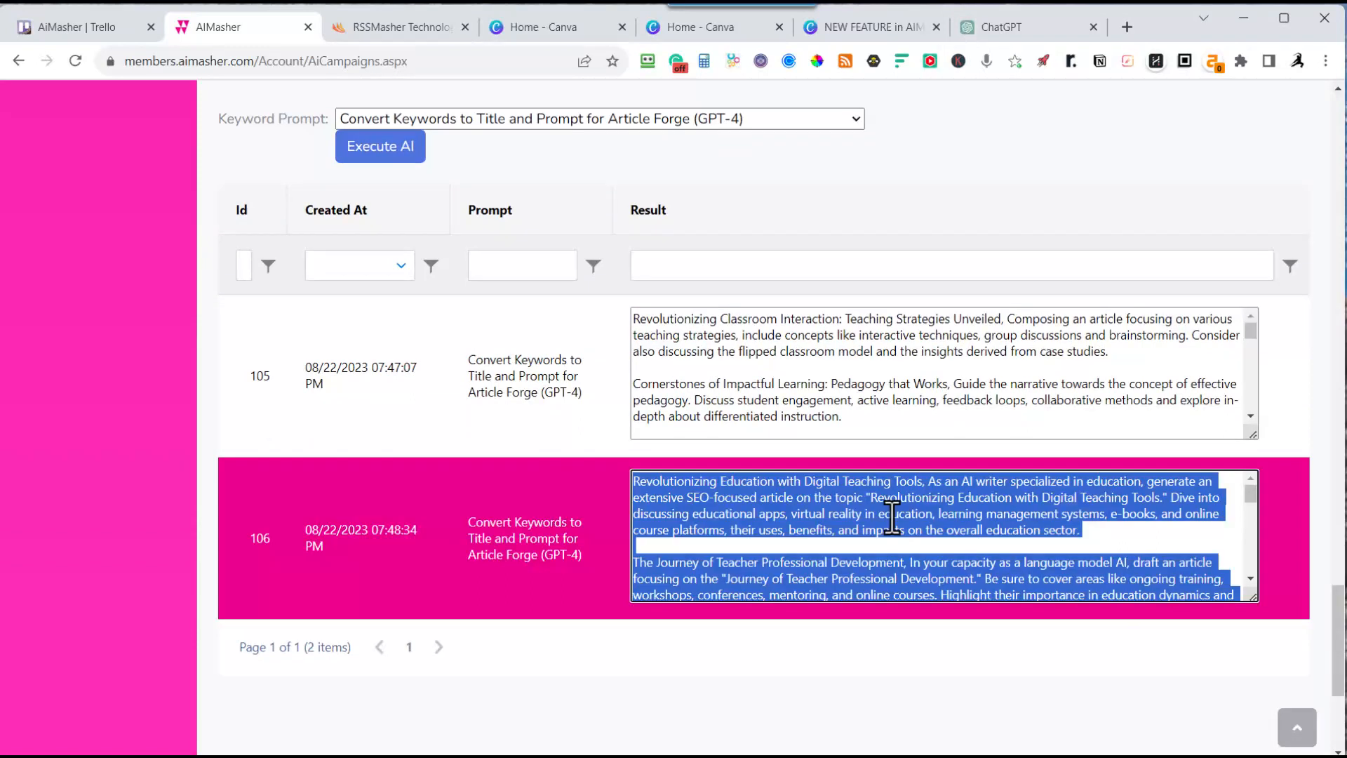
Switch to Notepad, paste the copied titles and prompts at the end of the Revolutionizing Classroom document, and save it
key(alt+Tab)
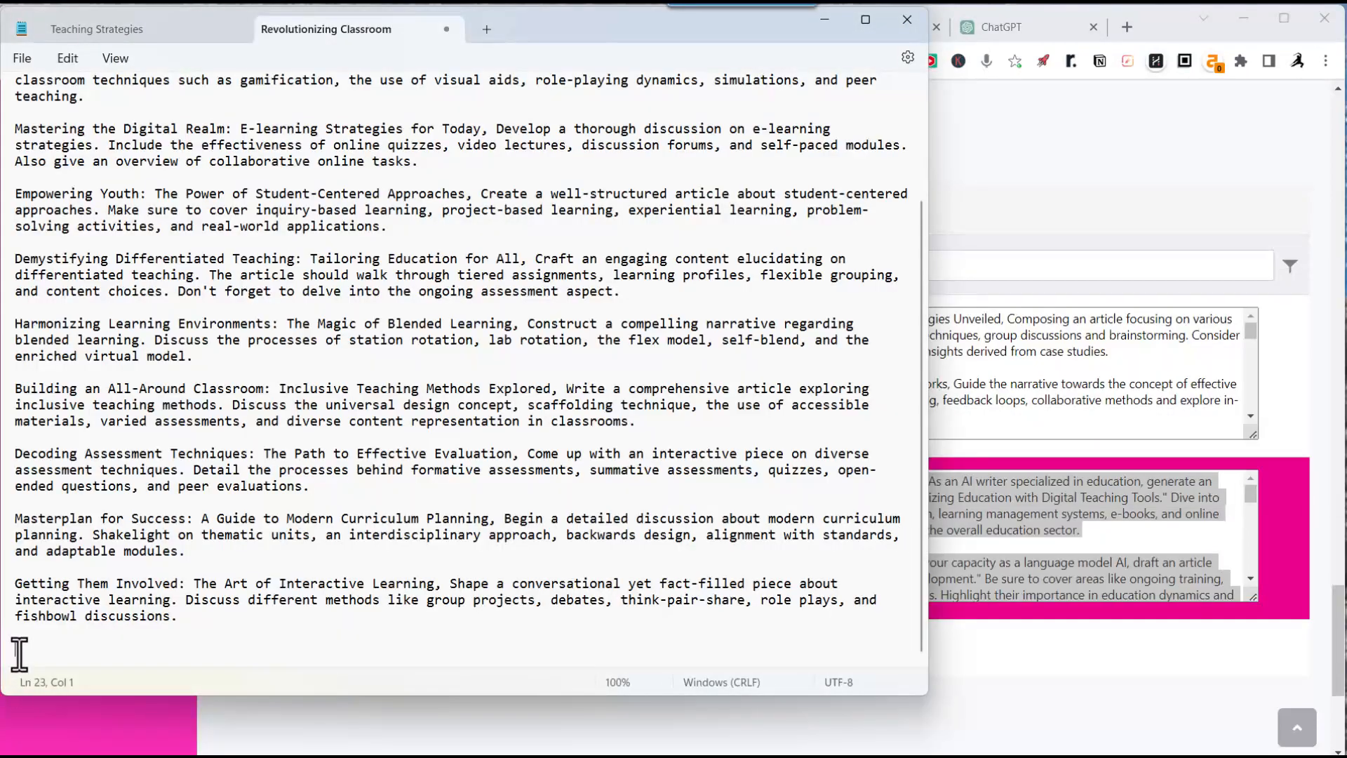
key(ctrl+v)
scroll(28, 653, up, 15)
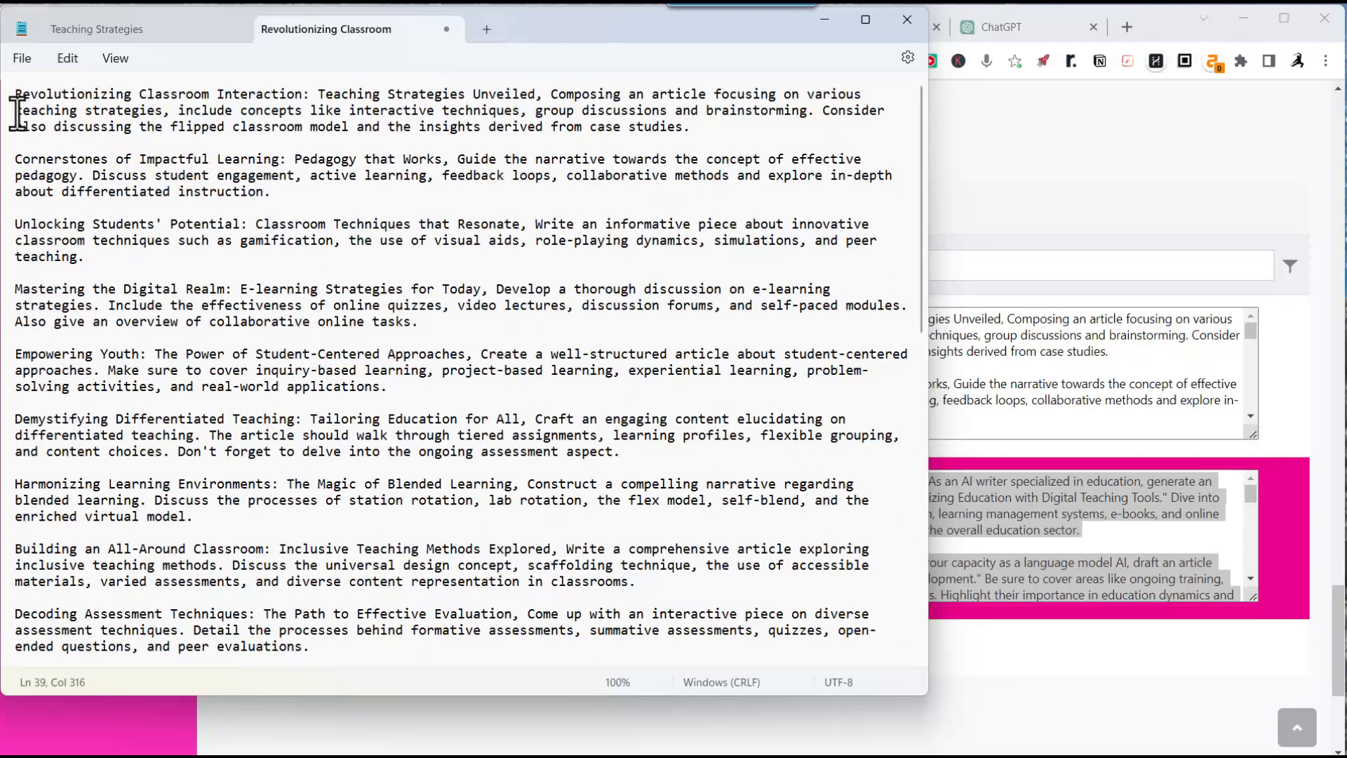
click(23, 59)
click(32, 177)
click(1023, 165)
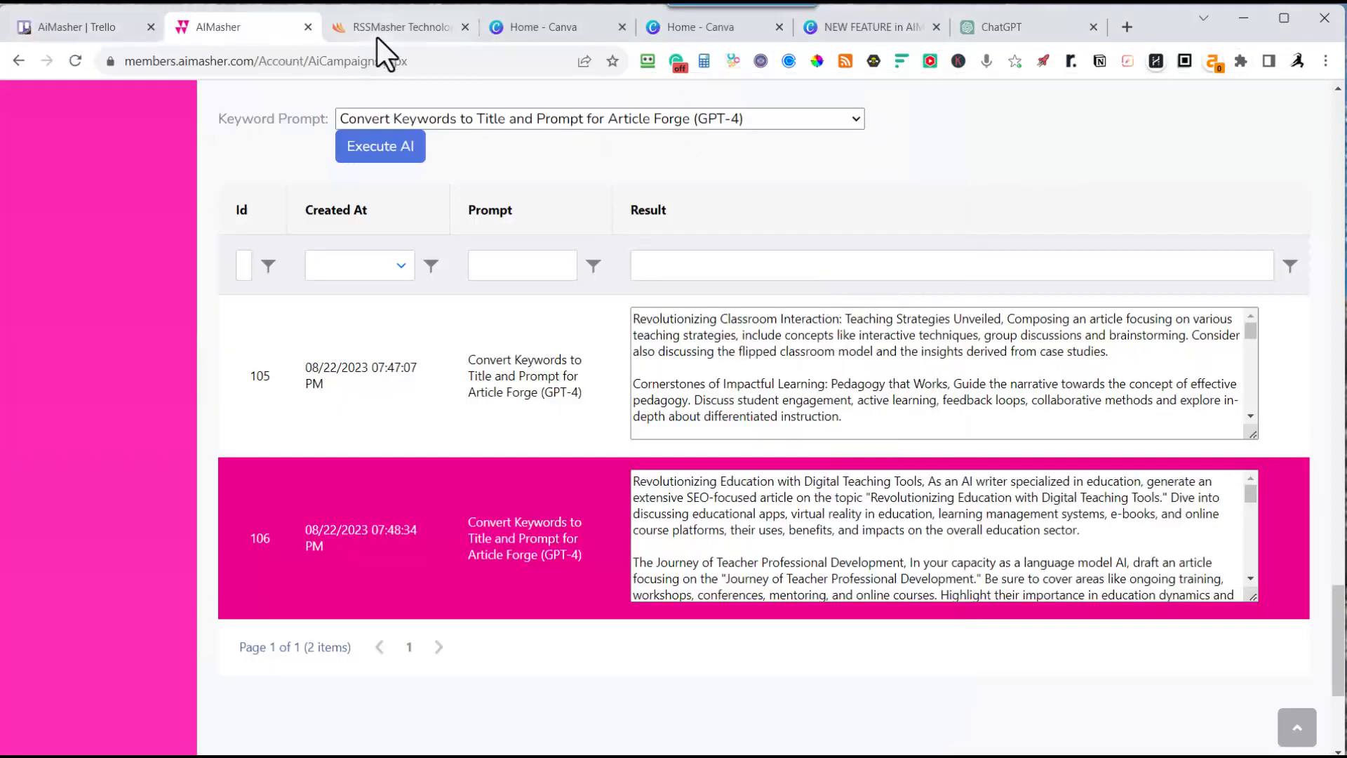
Switch to RSSMasher and start adding a new Article Forge campaign
click(395, 29)
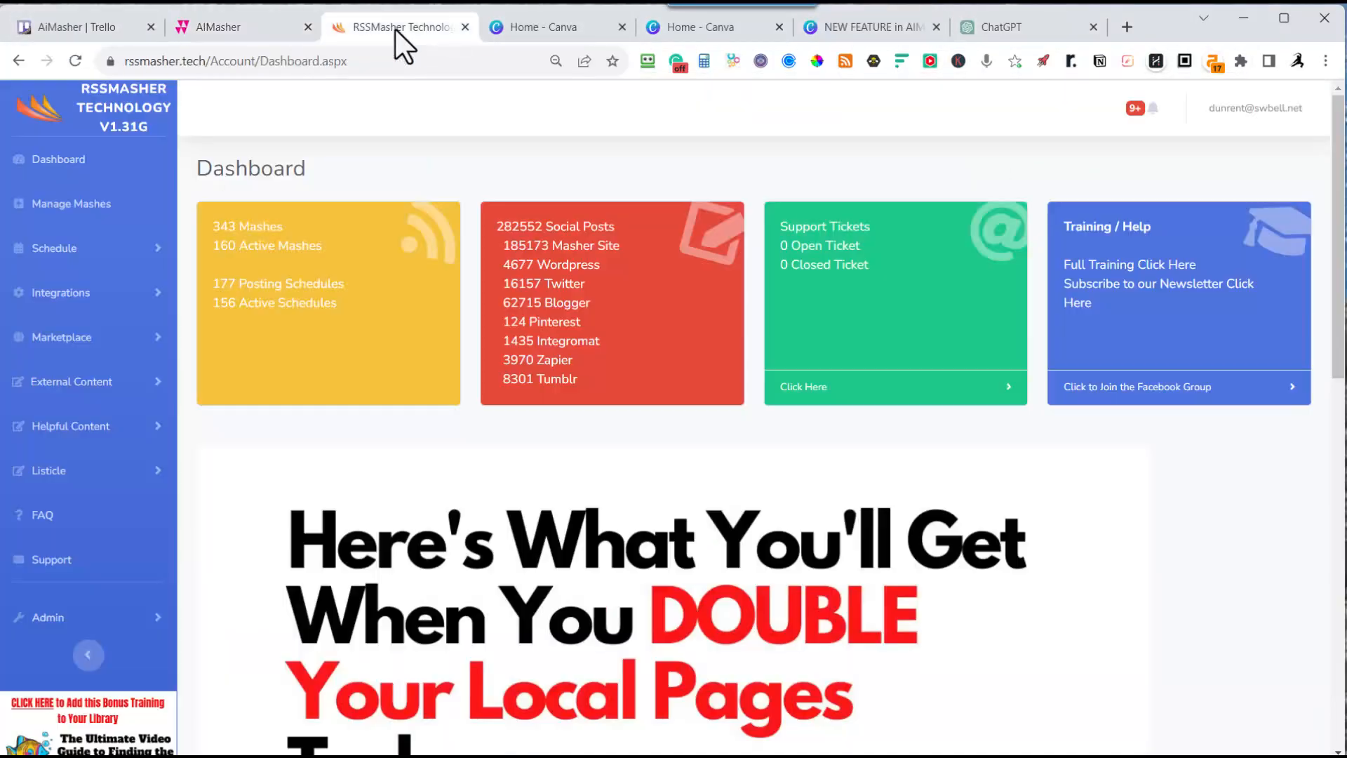
click(95, 384)
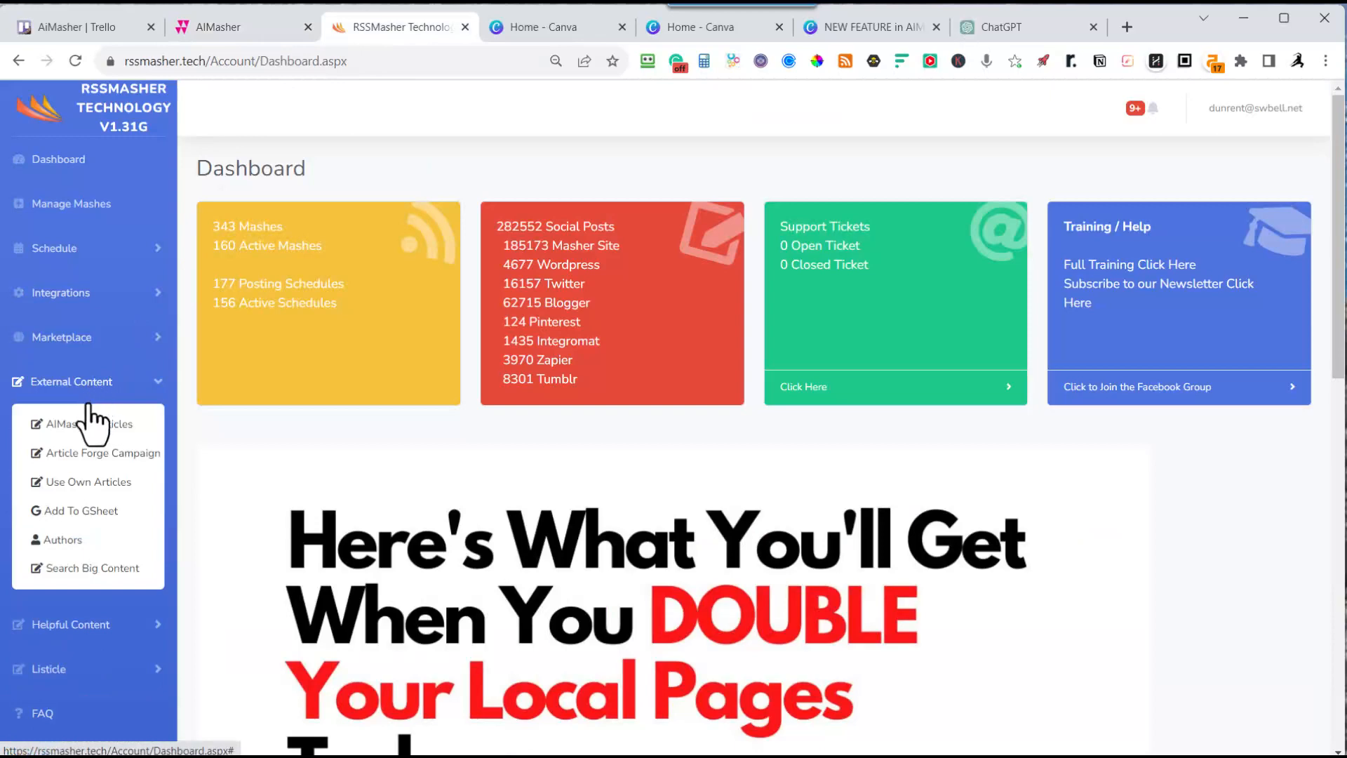
click(86, 455)
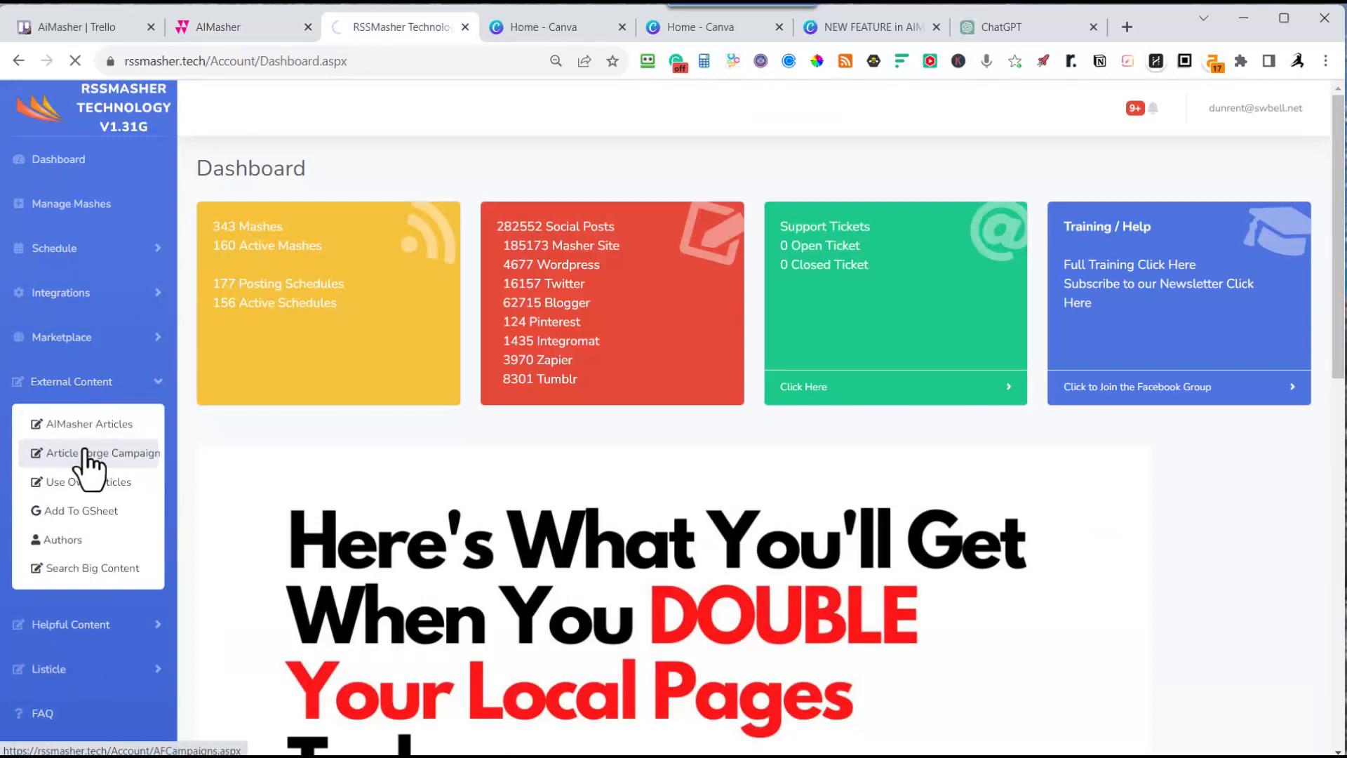
scroll(335, 507, up, 7)
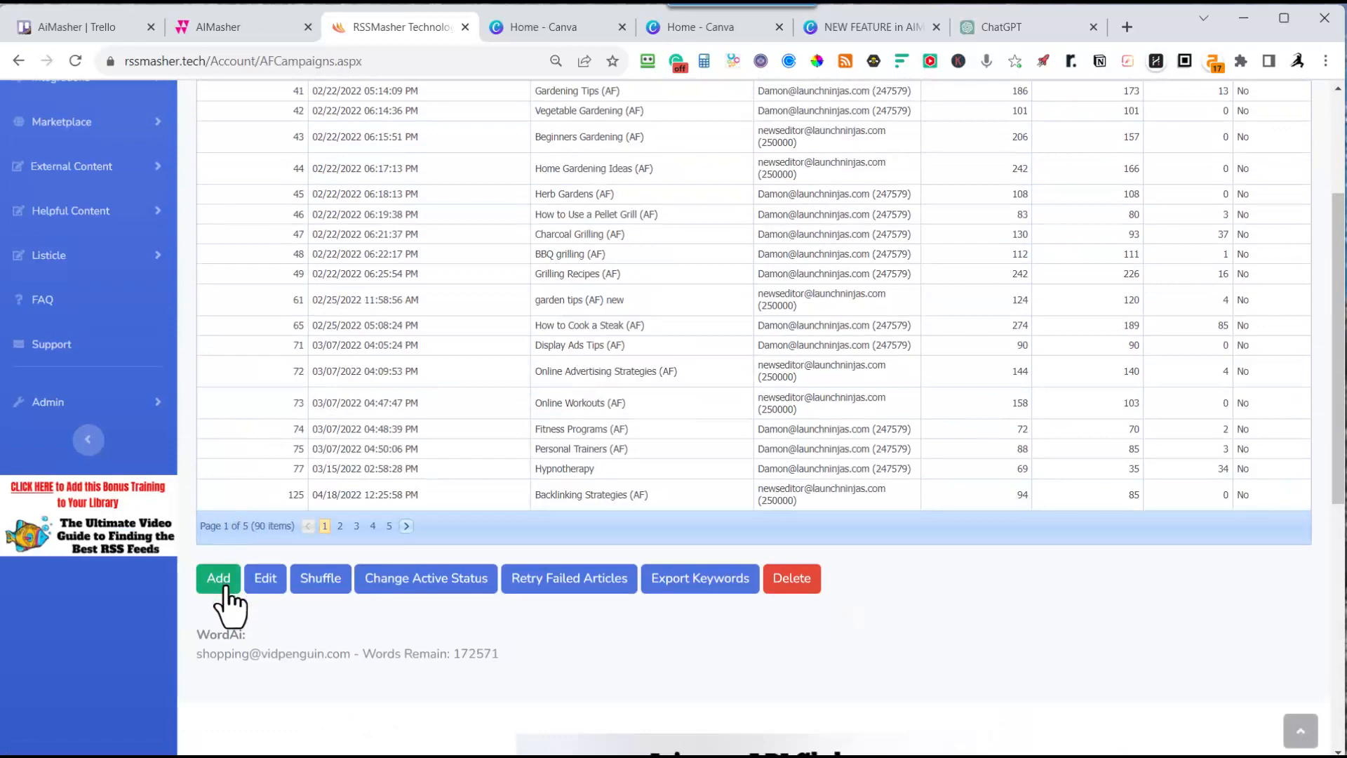
click(226, 586)
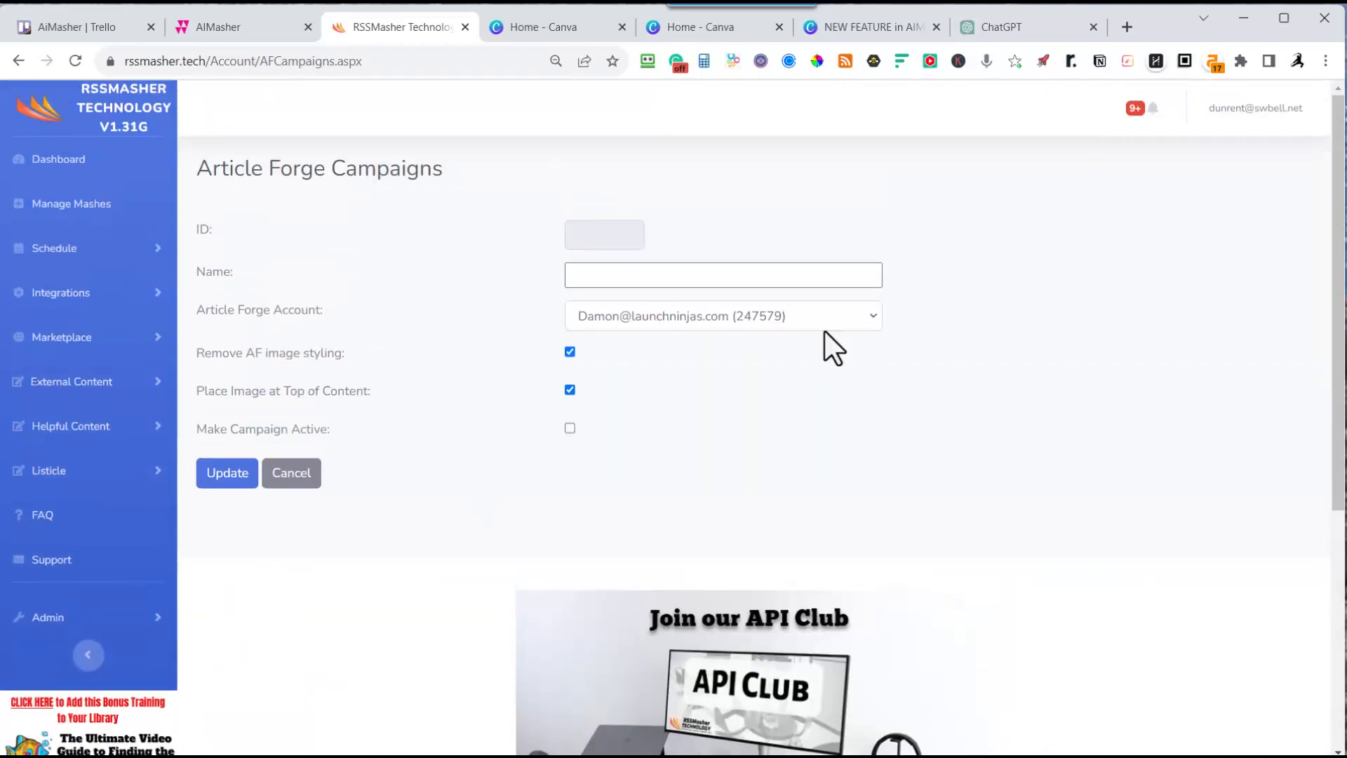
Assign the second listed Article Forge account to the campaign and save it with the name Teaching Strategies
click(857, 317)
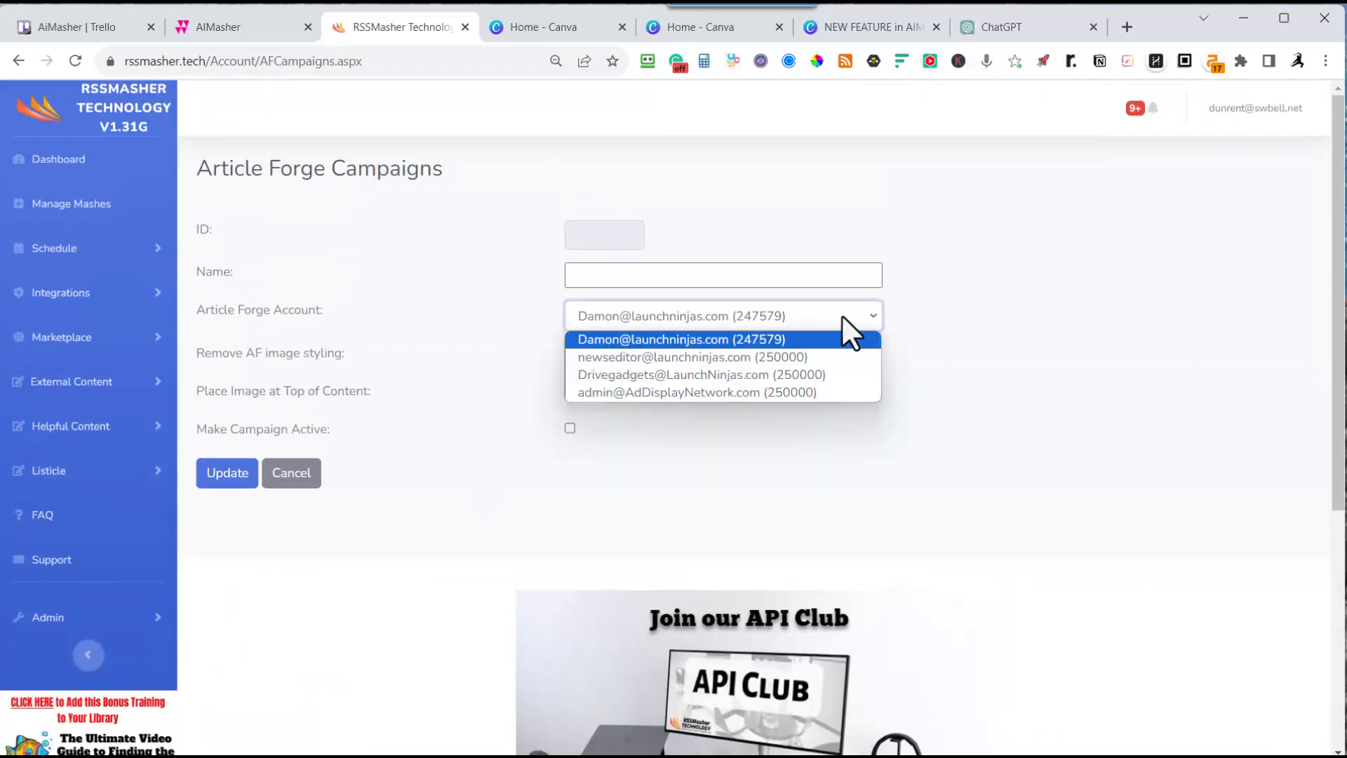
click(734, 357)
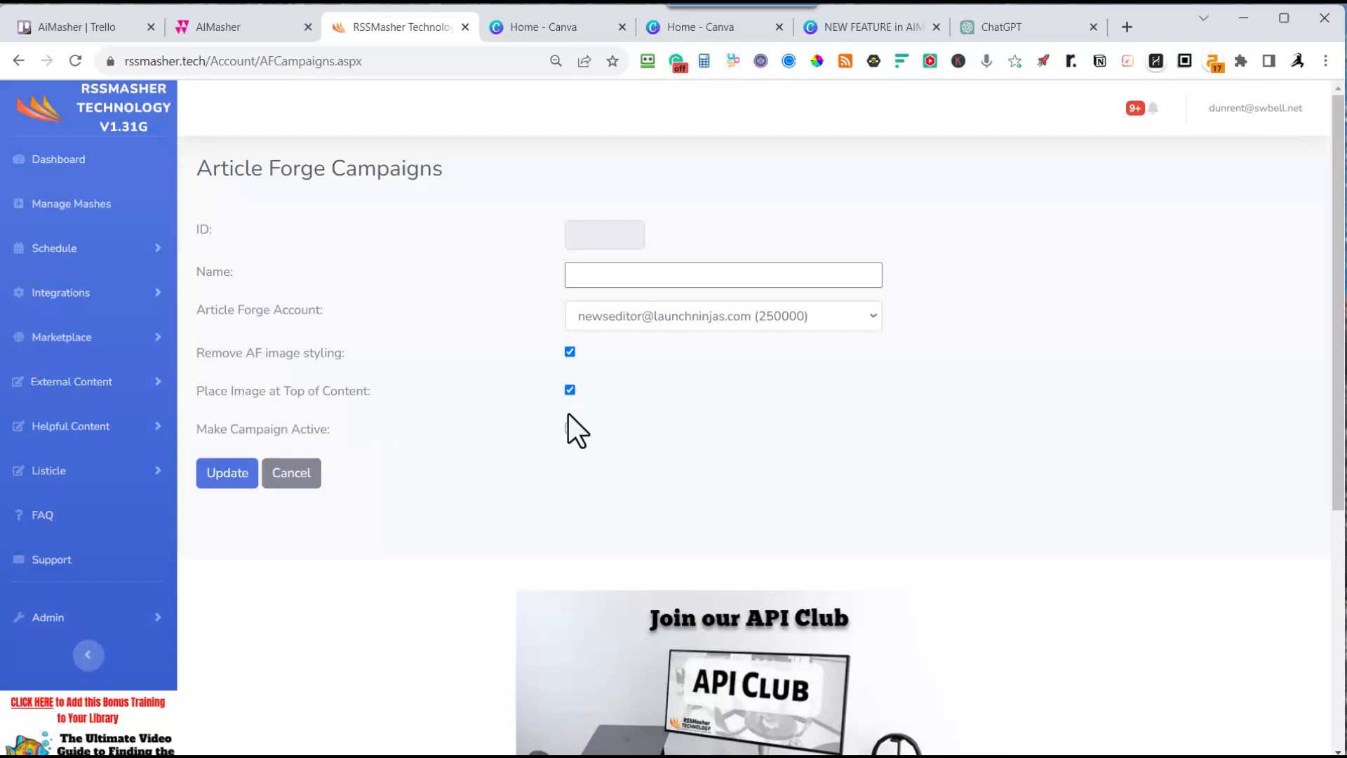
click(226, 475)
click(590, 276)
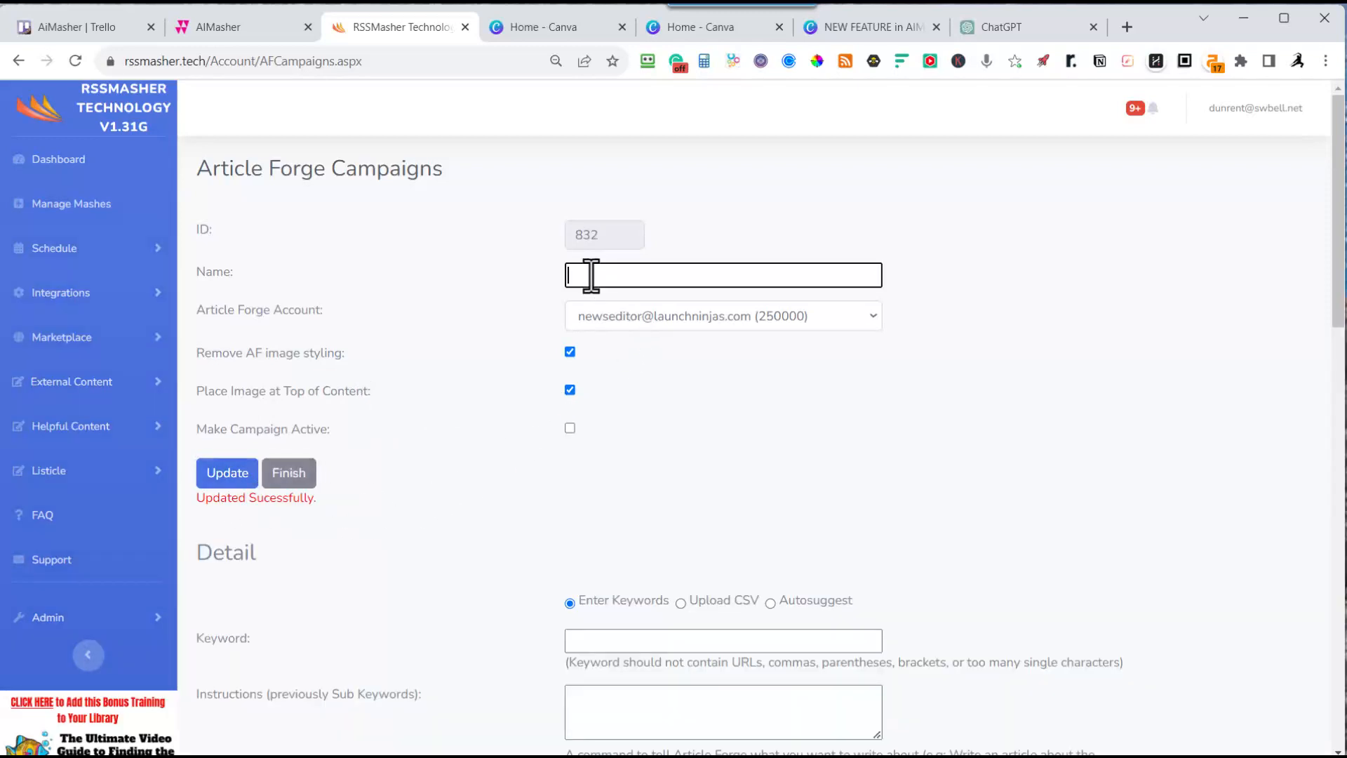
text(Teaching Strategies)
click(229, 475)
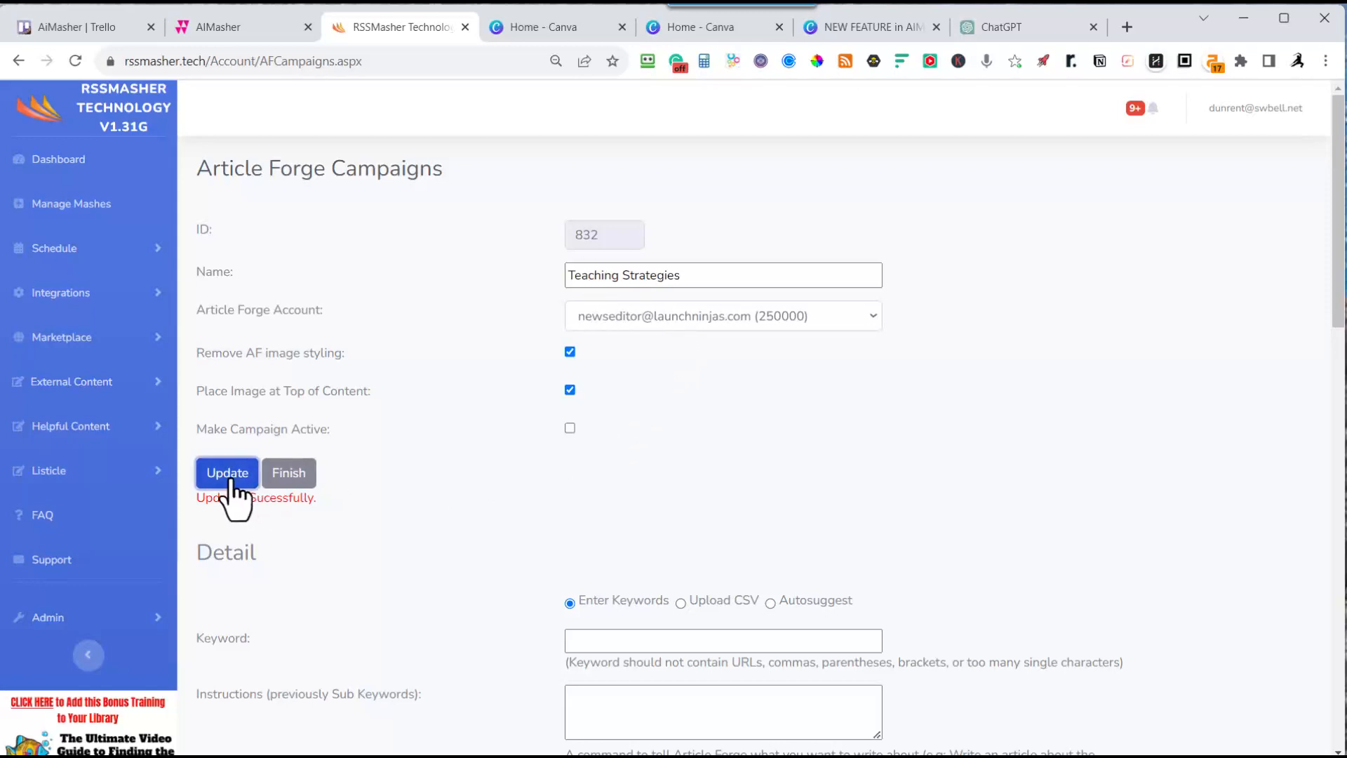
Upload the Revolutionizing Classroom CSV file to the campaign as a basic CSV upload with Long length
scroll(428, 512, down, 5)
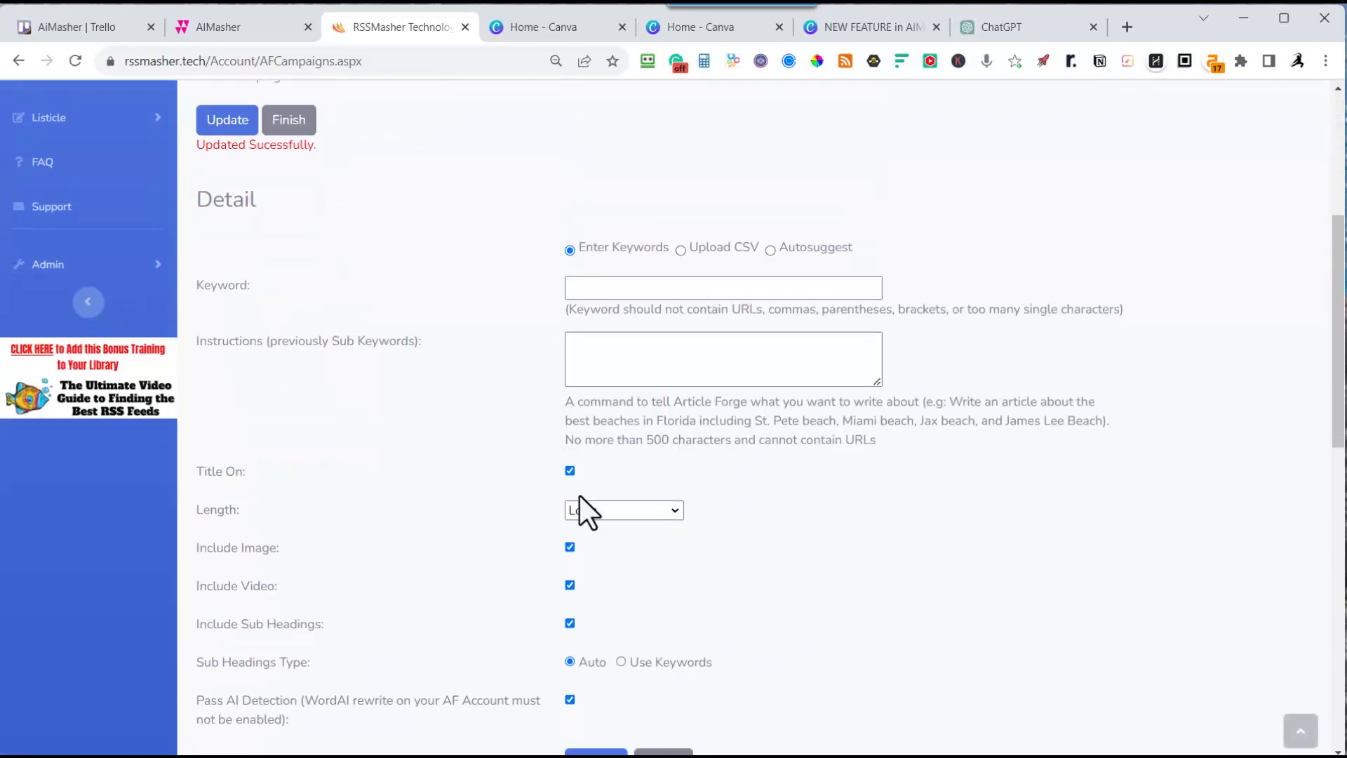
click(681, 251)
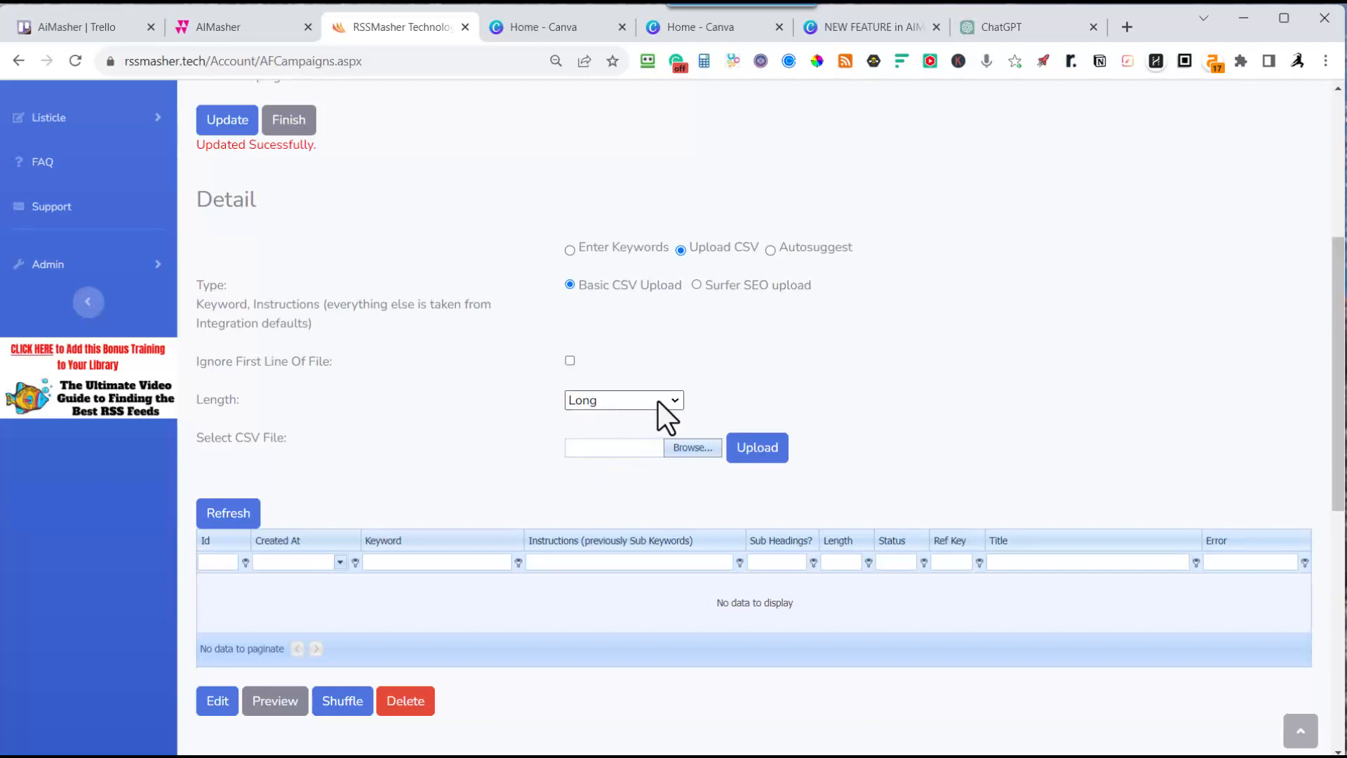
click(677, 450)
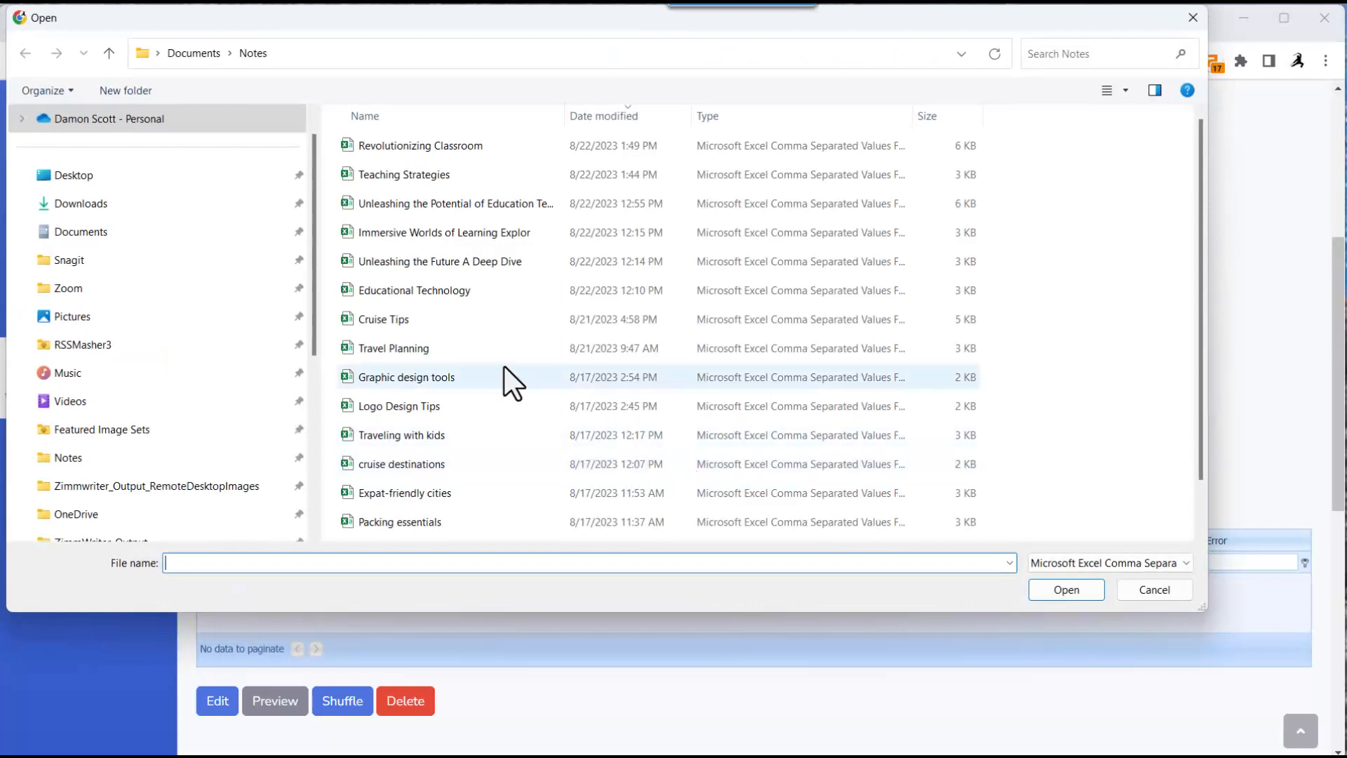
click(389, 147)
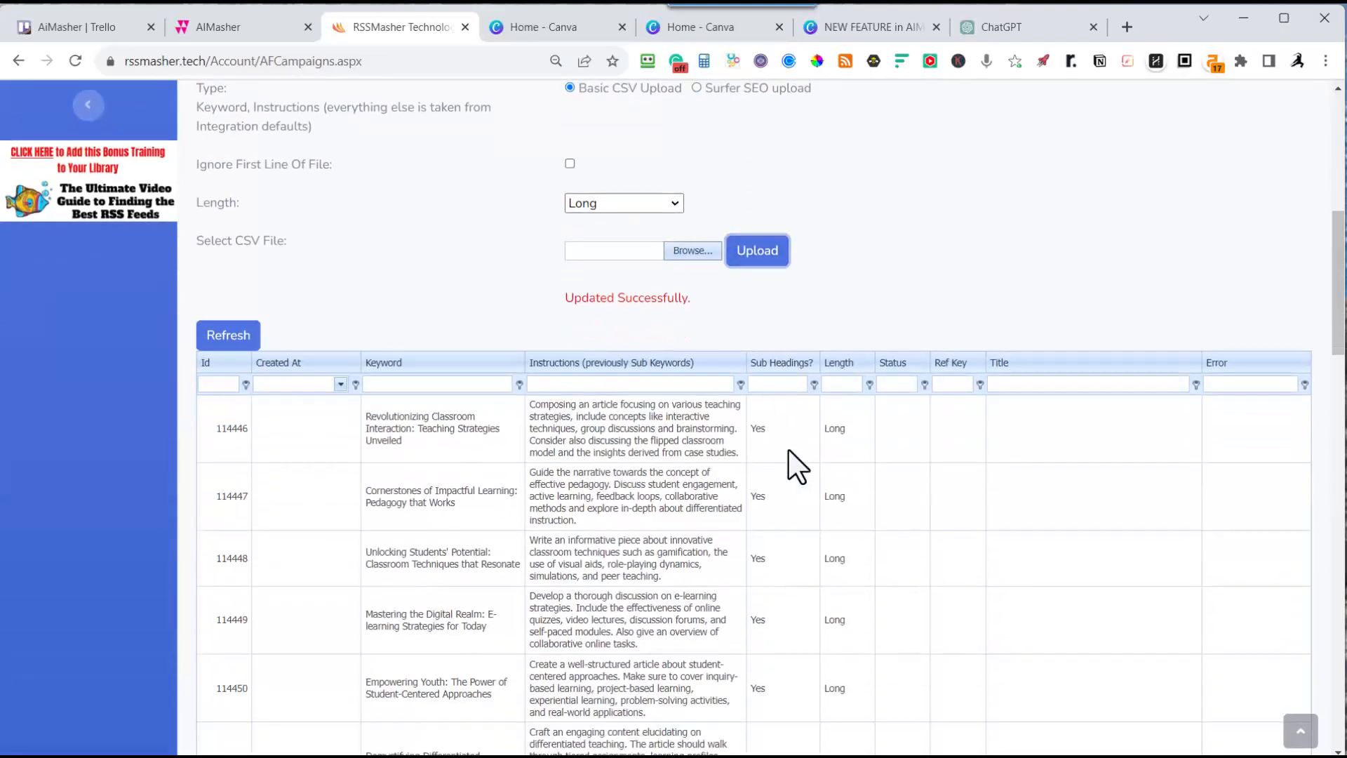
scroll(797, 466, down, 1)
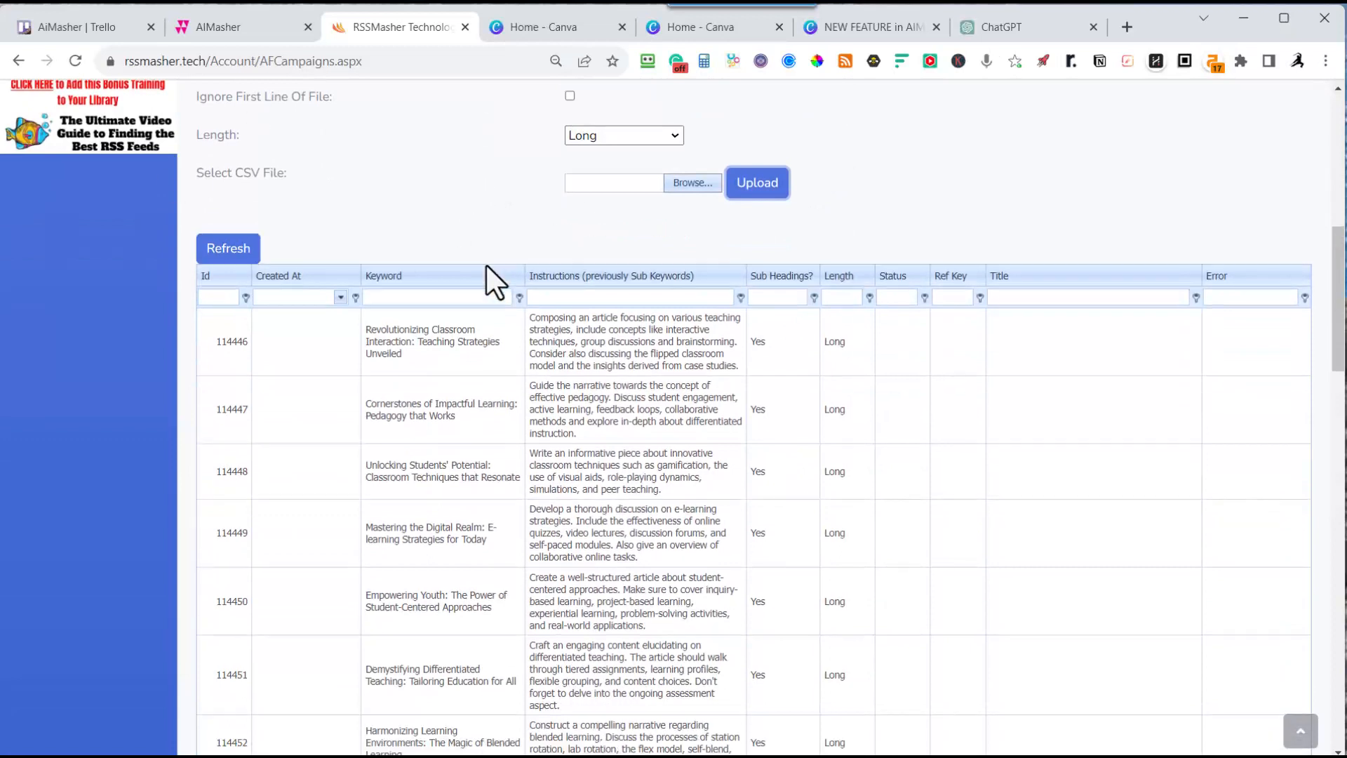
Review the AiMasher keyword list, the ChatGPT Teaching Strategies lists, and the Canva slides on the AIPRM search and the new keyword prompt
click(218, 29)
scroll(400, 295, up, 2)
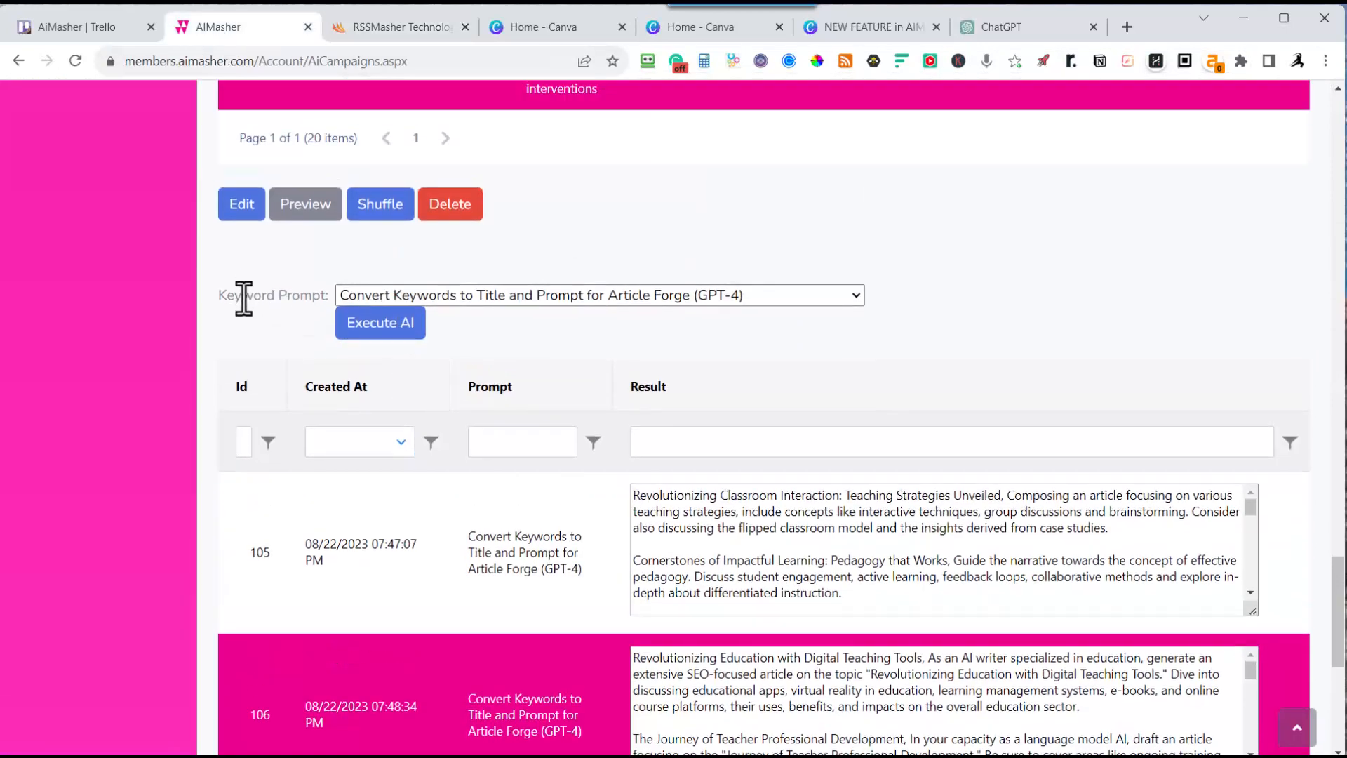
scroll(557, 355, up, 18)
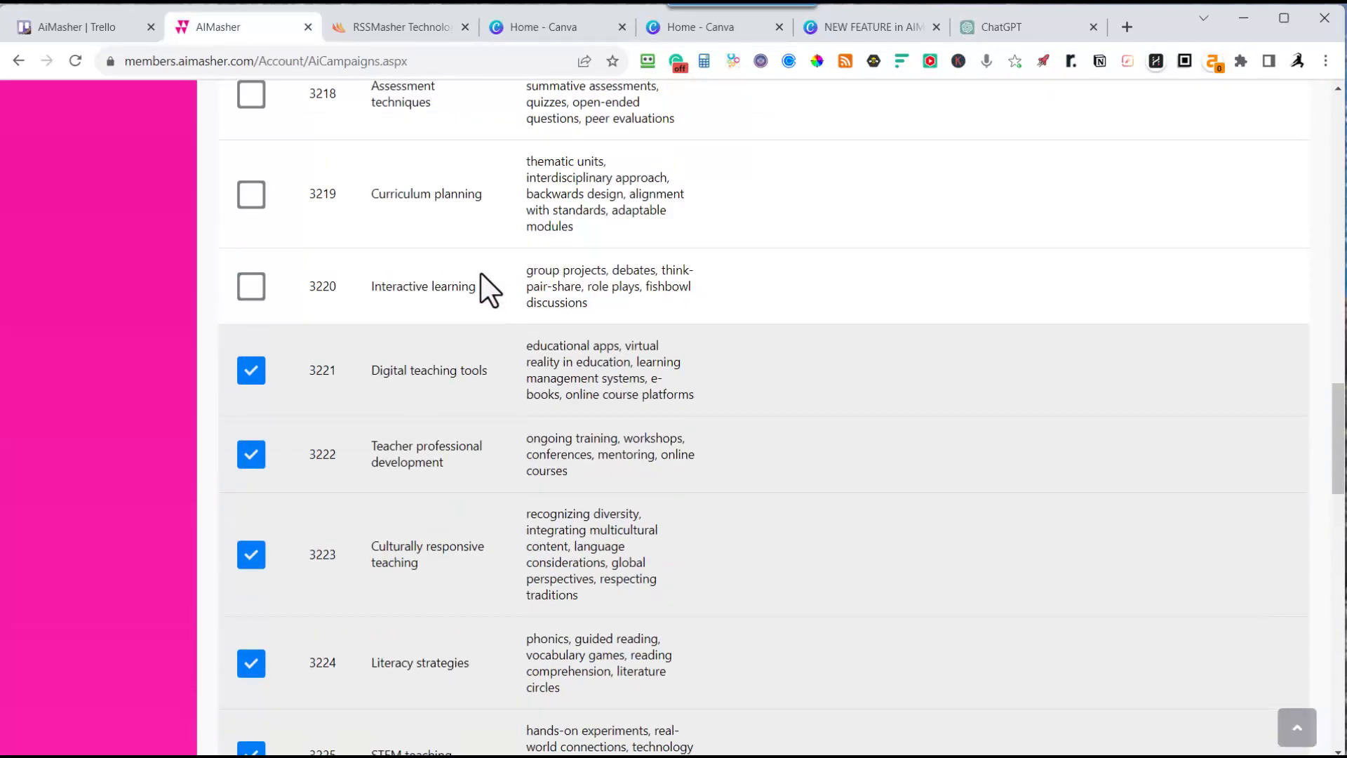
scroll(470, 276, up, 10)
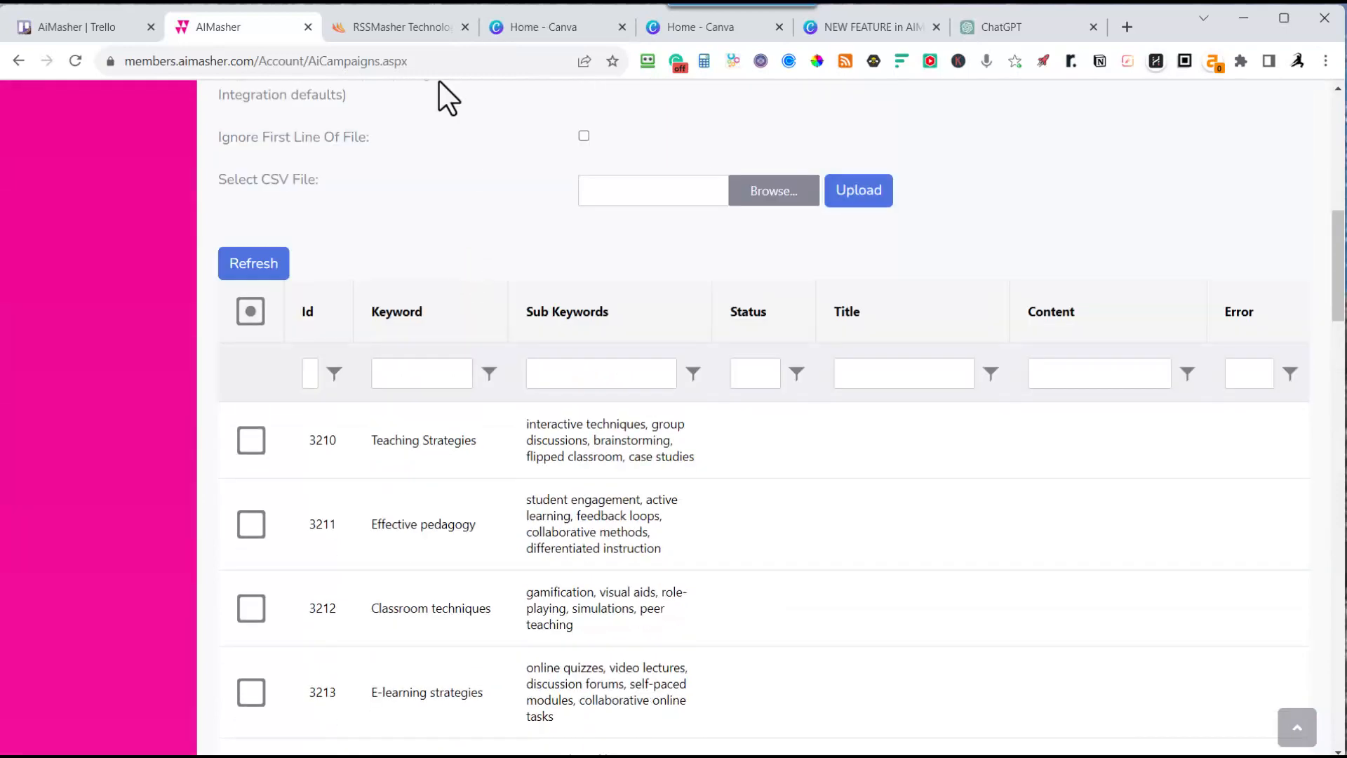
click(987, 22)
scroll(975, 175, up, 10)
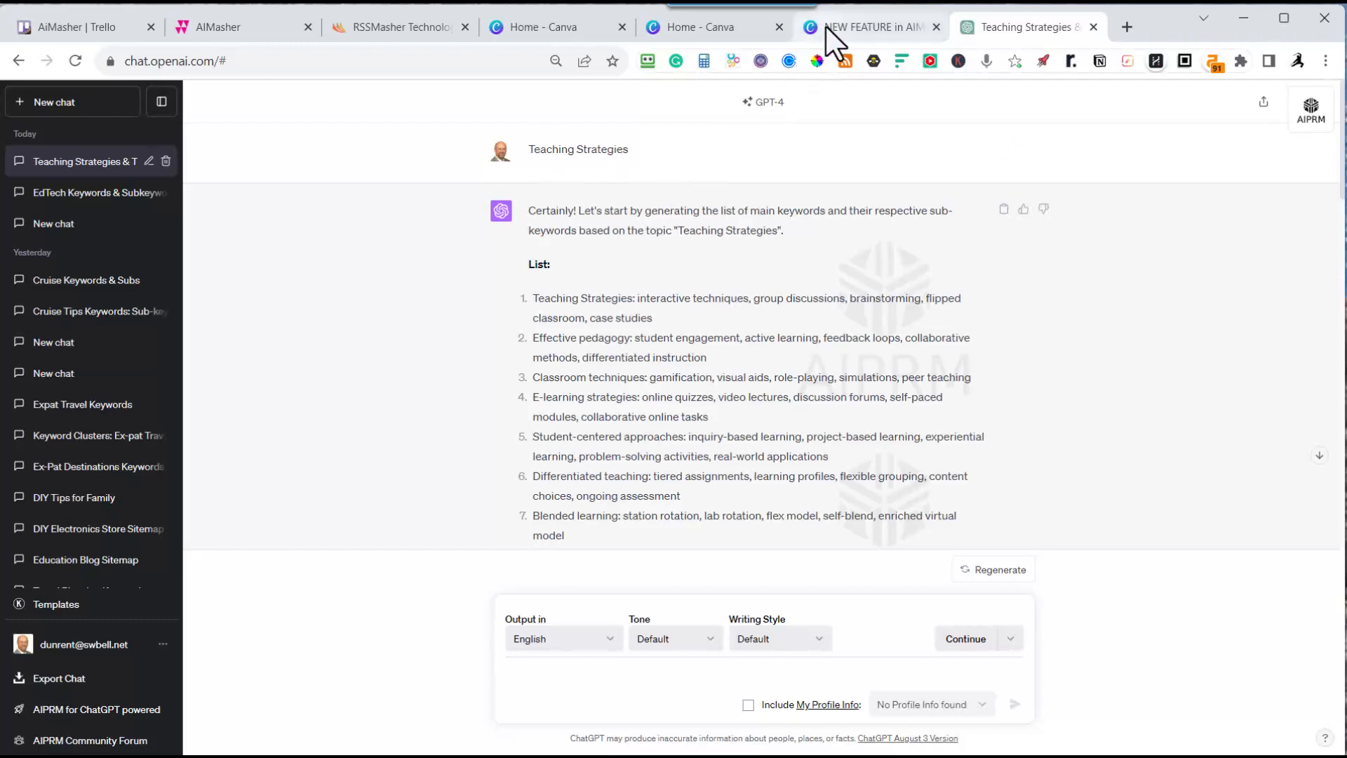
mouse_move(758, 27)
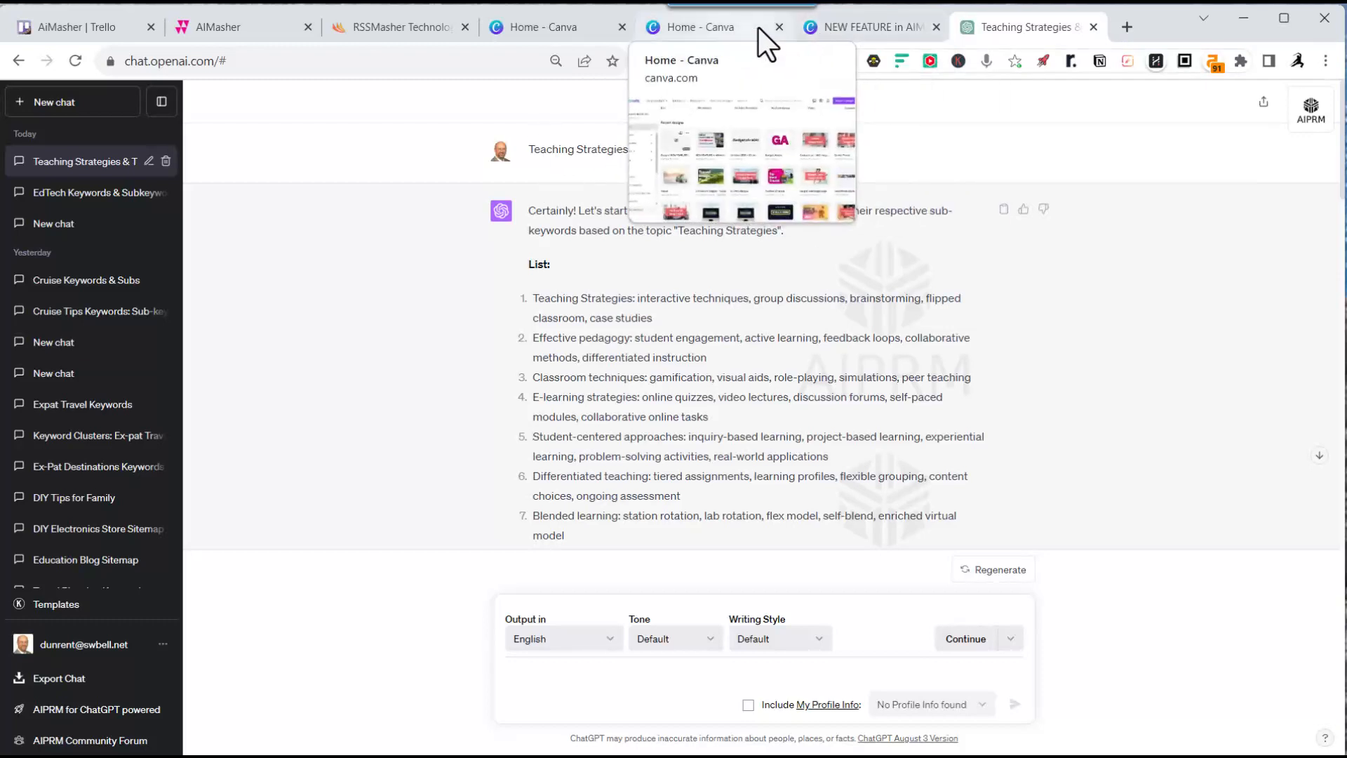
click(828, 26)
scroll(737, 347, up, 8)
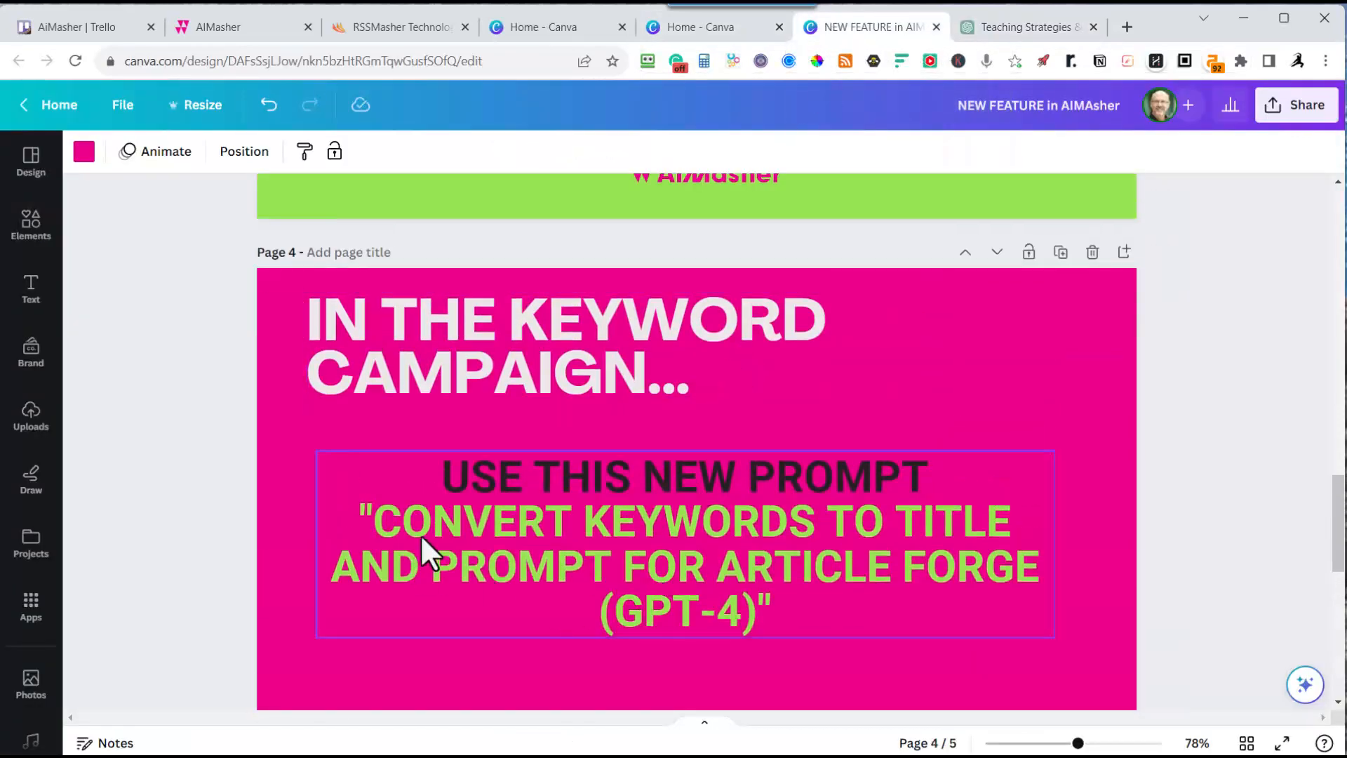
scroll(609, 477, up, 8)
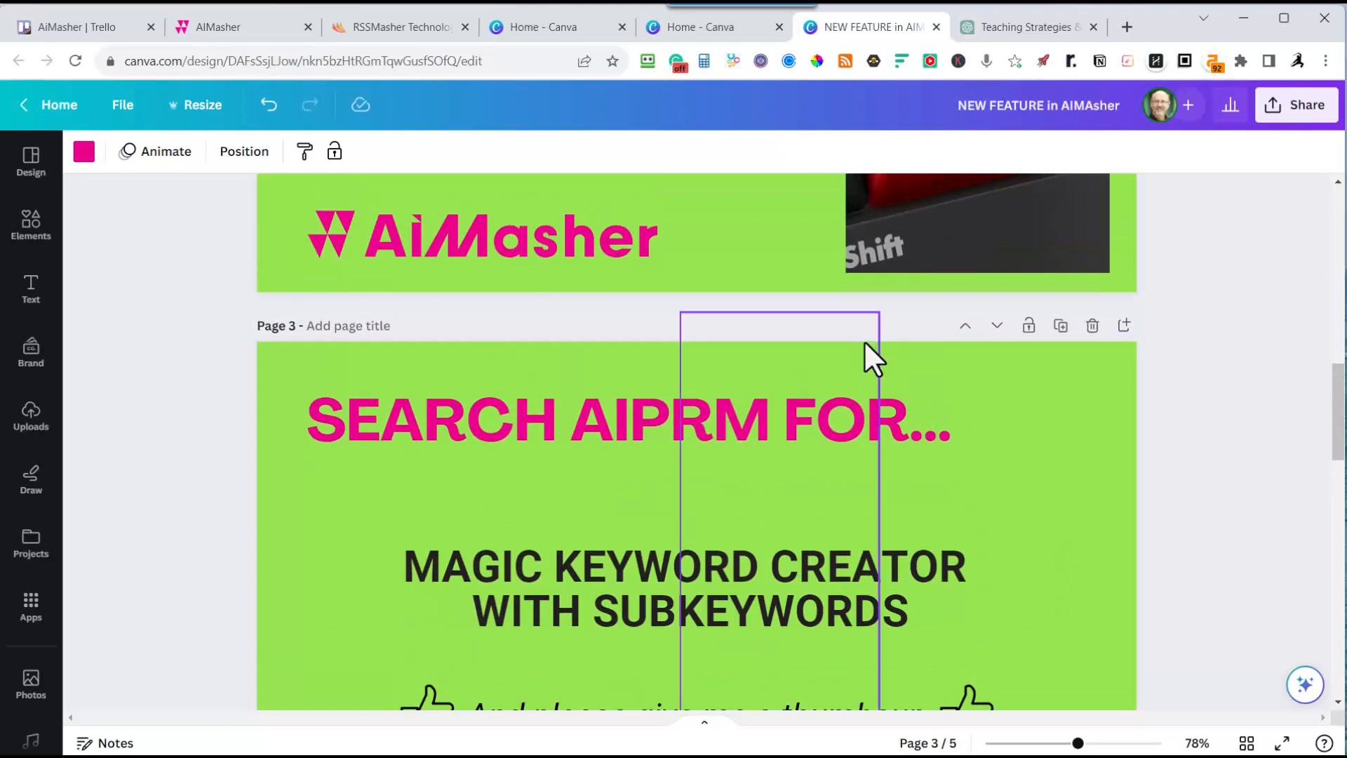
click(1037, 28)
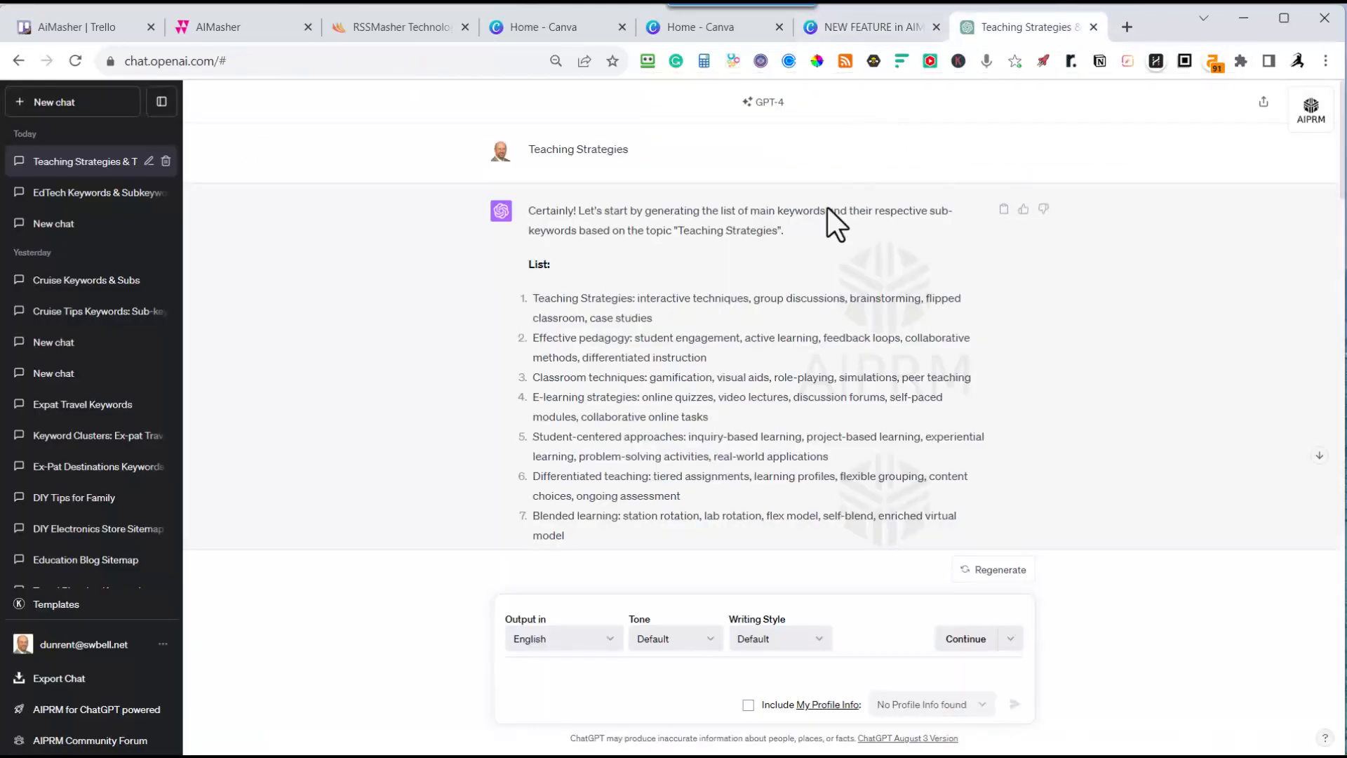
scroll(828, 237, down, 20)
scroll(595, 275, up, 3)
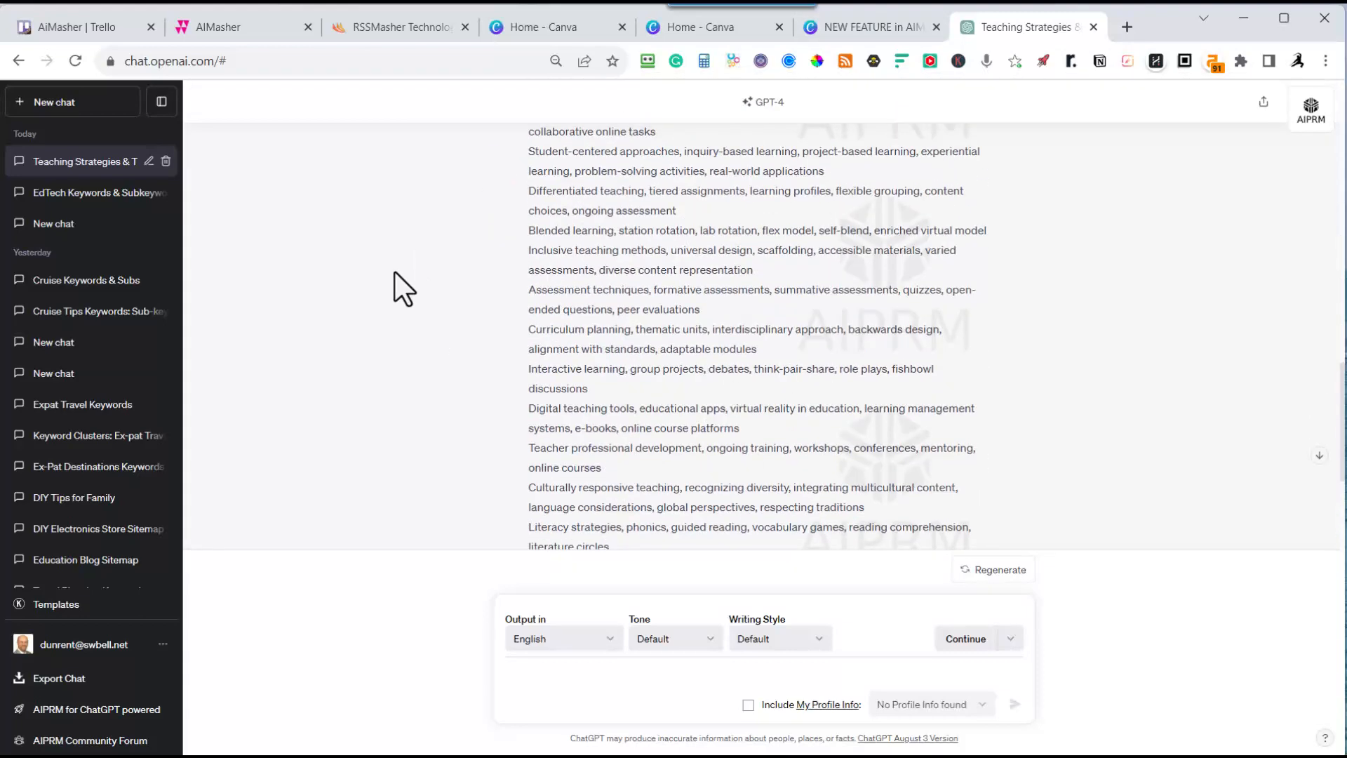
Review the AiMasher keywords and both prompt results, and compare them with the imported keywords and instructions in the RSSMasher campaign
click(254, 33)
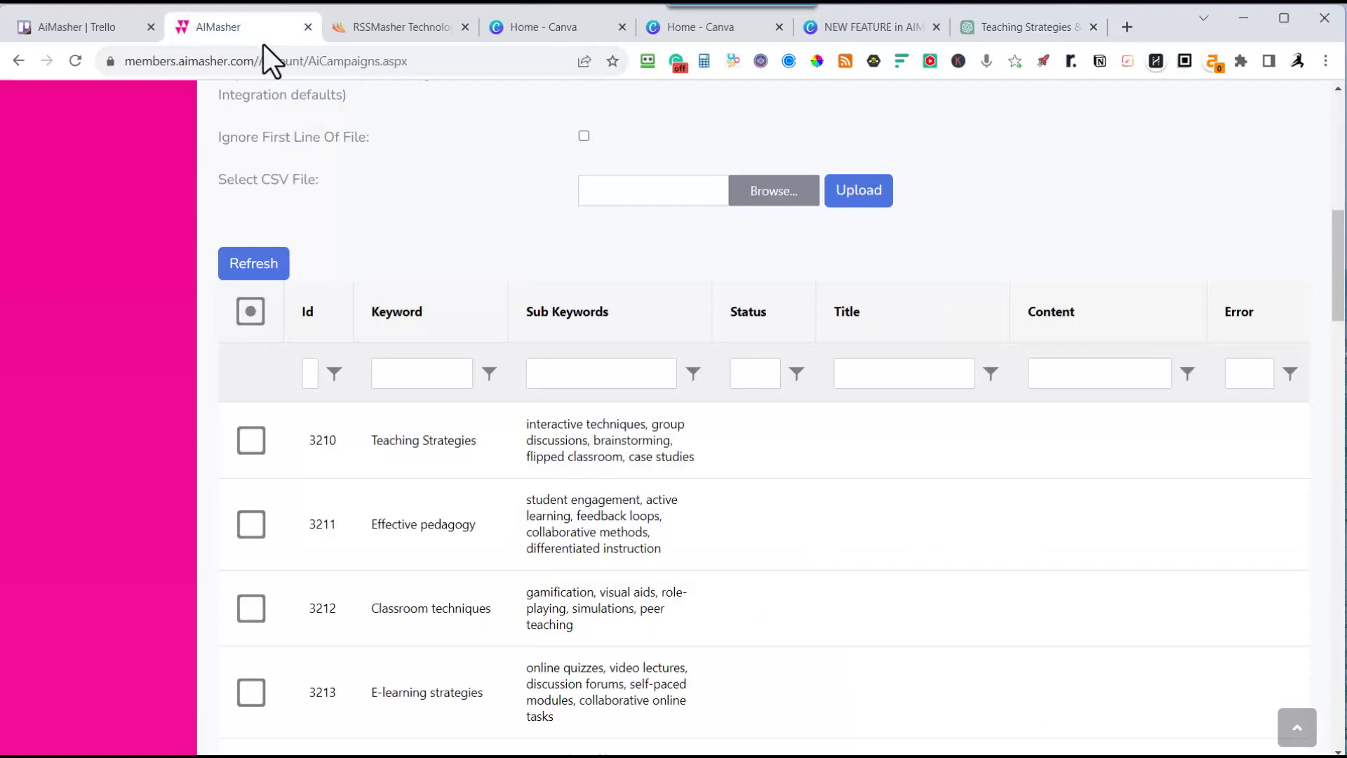
scroll(487, 463, down, 9)
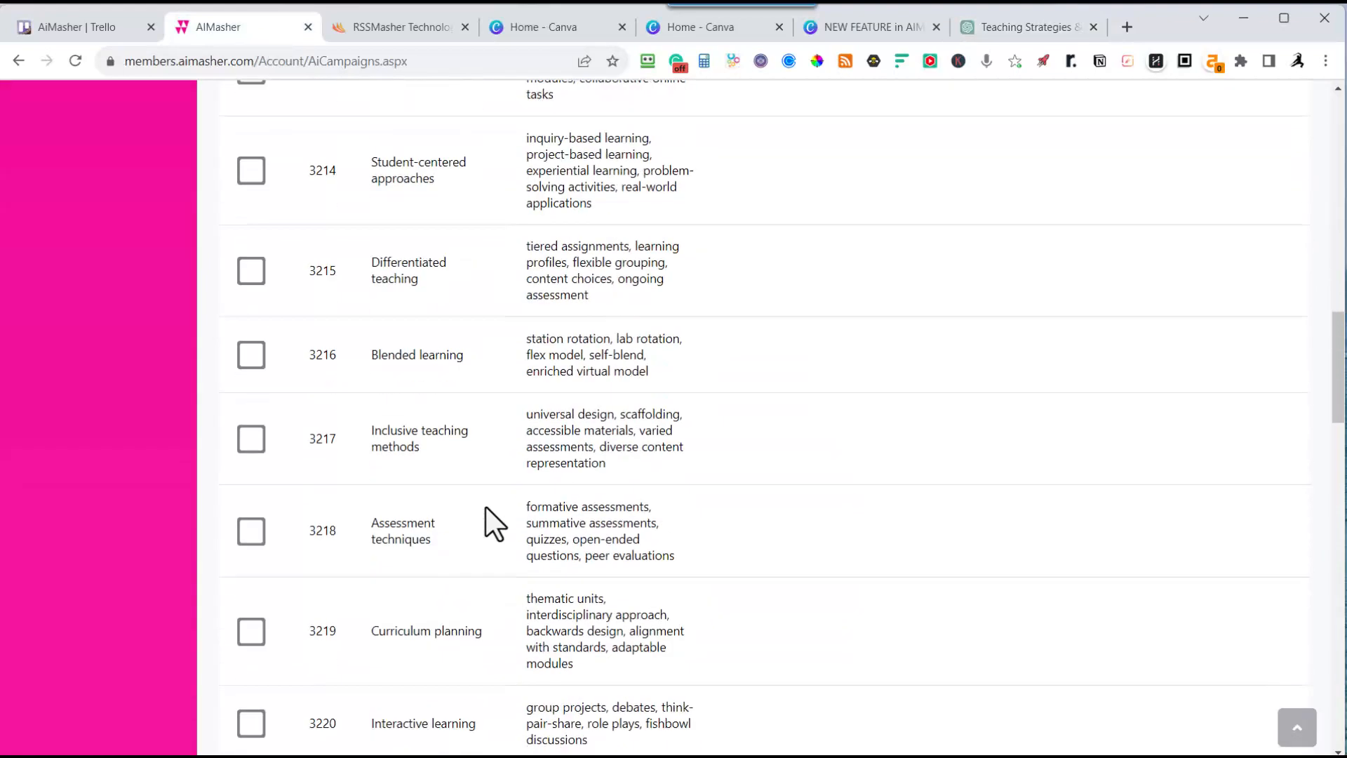
scroll(492, 512, down, 20)
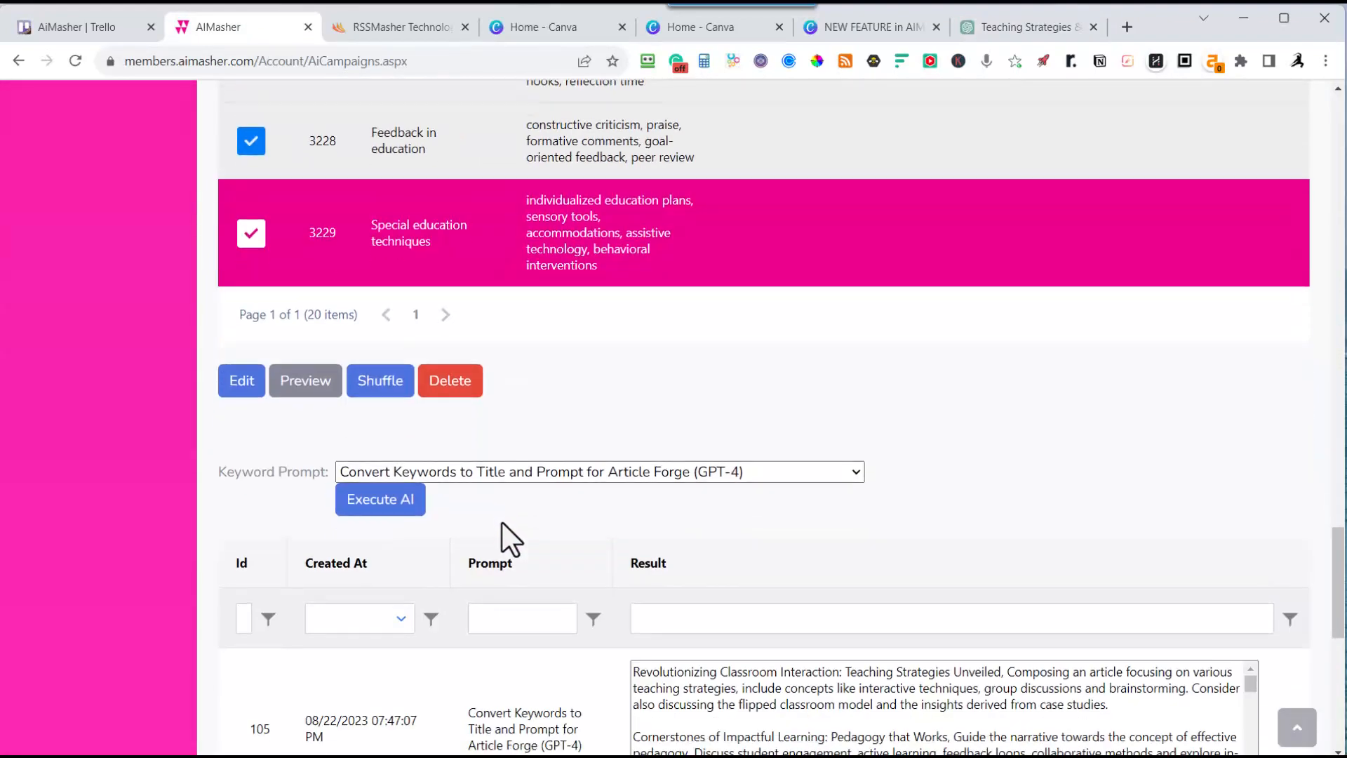
scroll(512, 529, down, 3)
scroll(635, 558, down, 2)
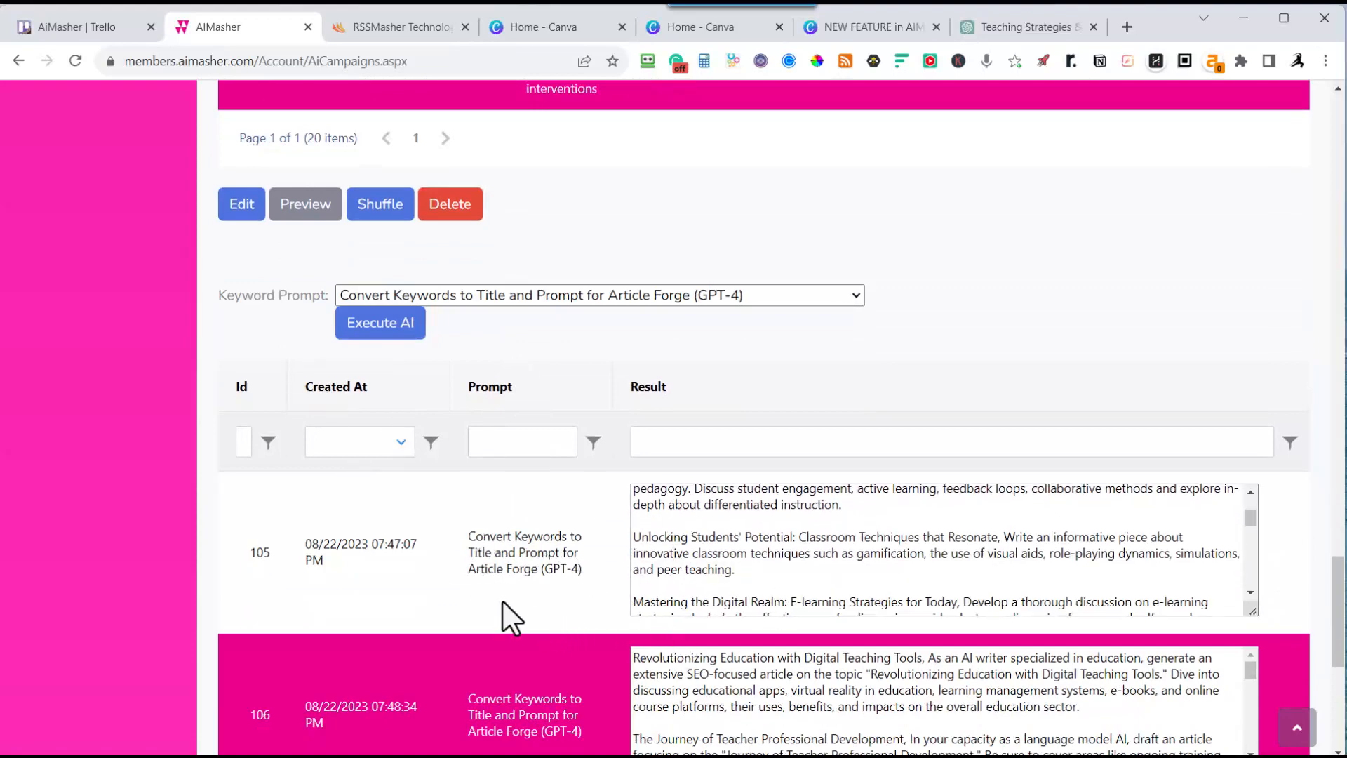
scroll(503, 602, down, 3)
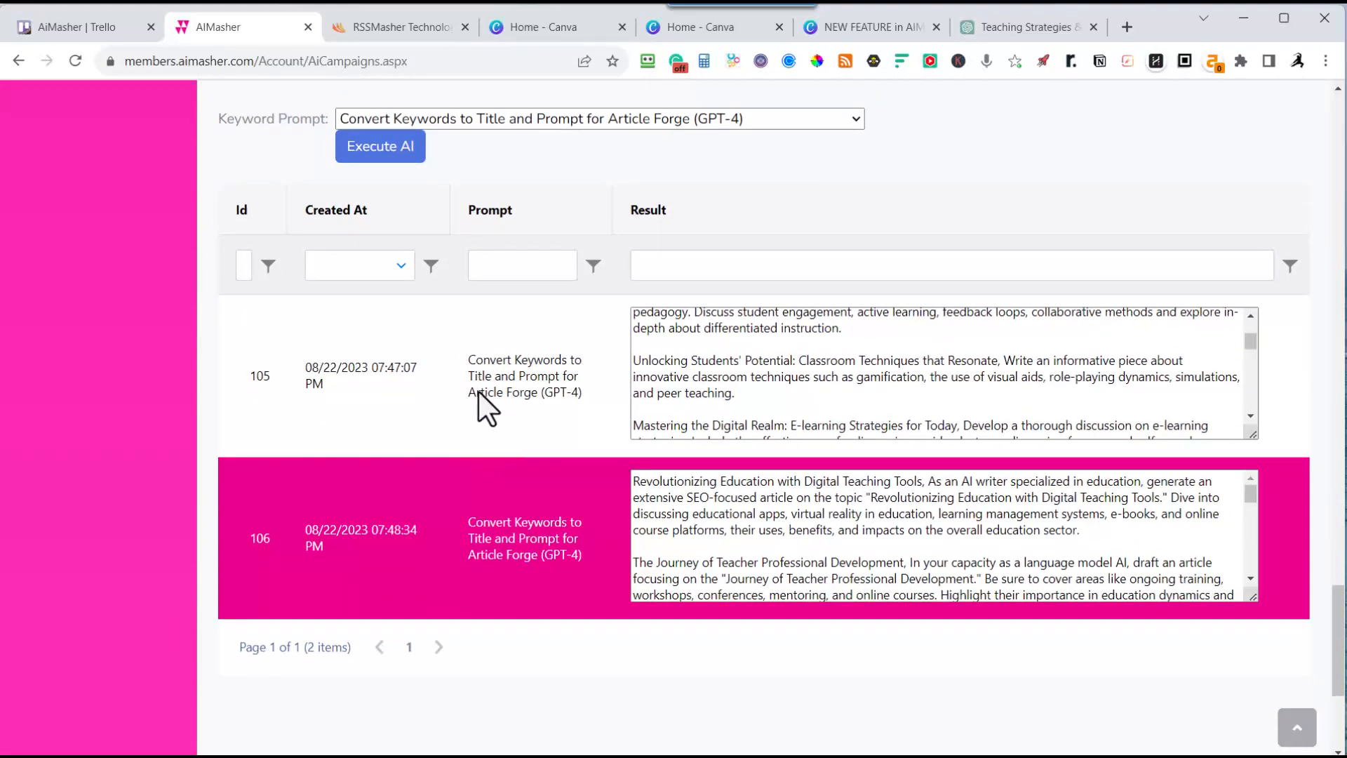
scroll(534, 414, up, 3)
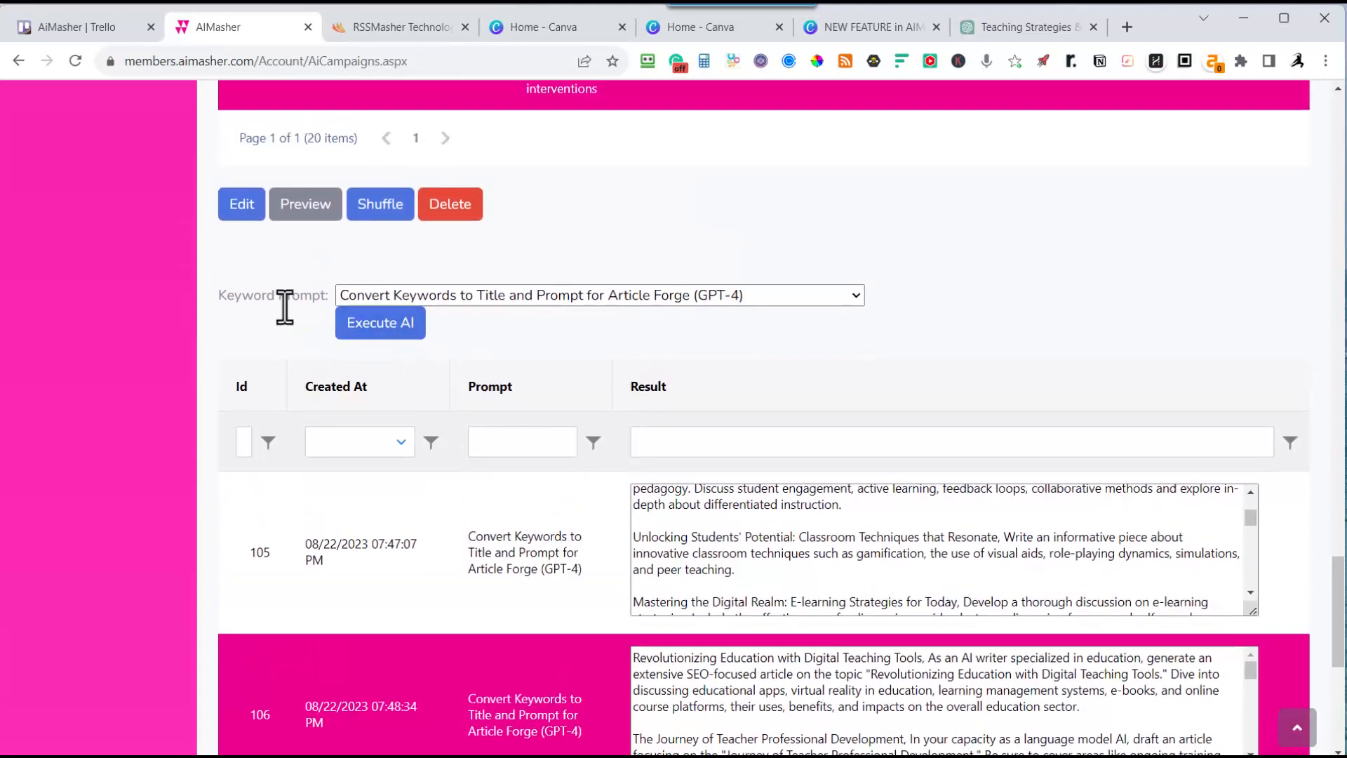
click(393, 323)
click(405, 30)
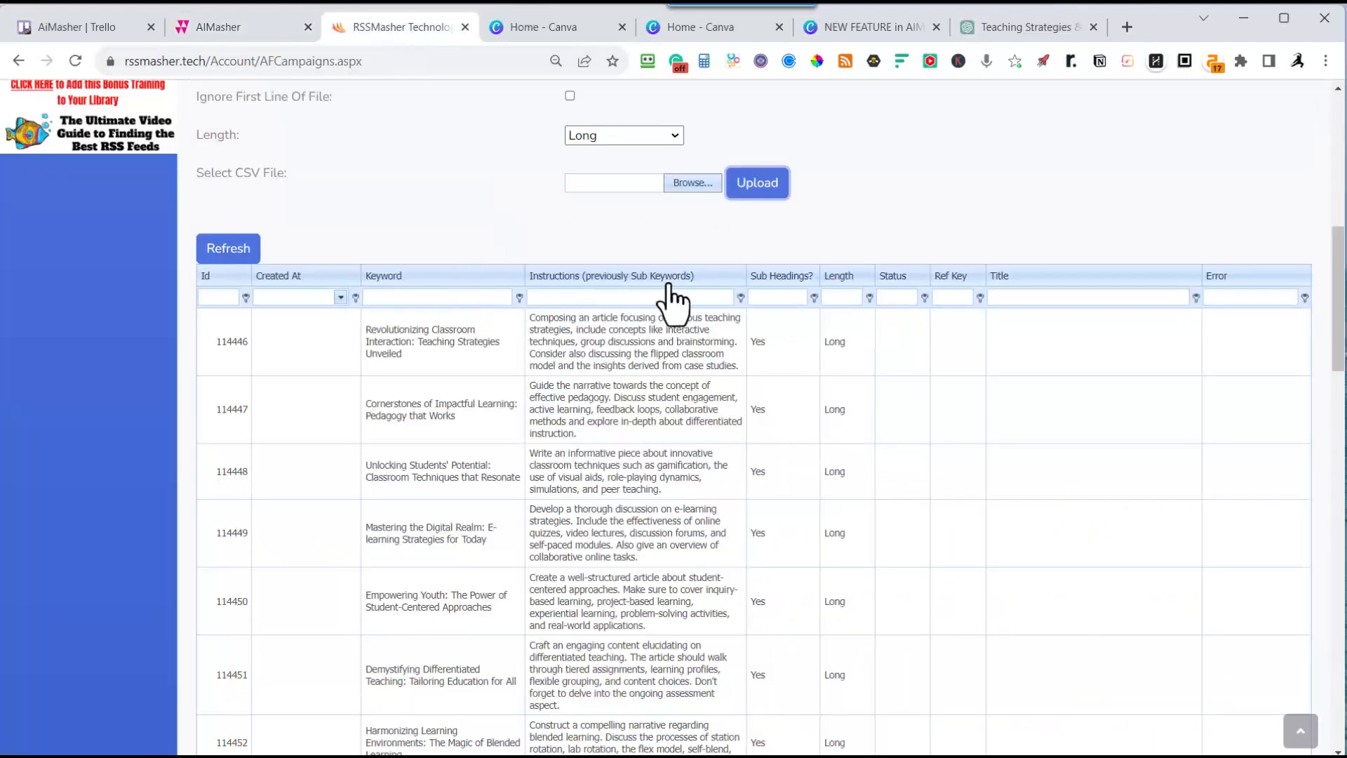
Review the imported keywords and instructions of the Teaching Strategies campaign from the first to the last row
scroll(594, 261, up, 5)
scroll(592, 261, down, 18)
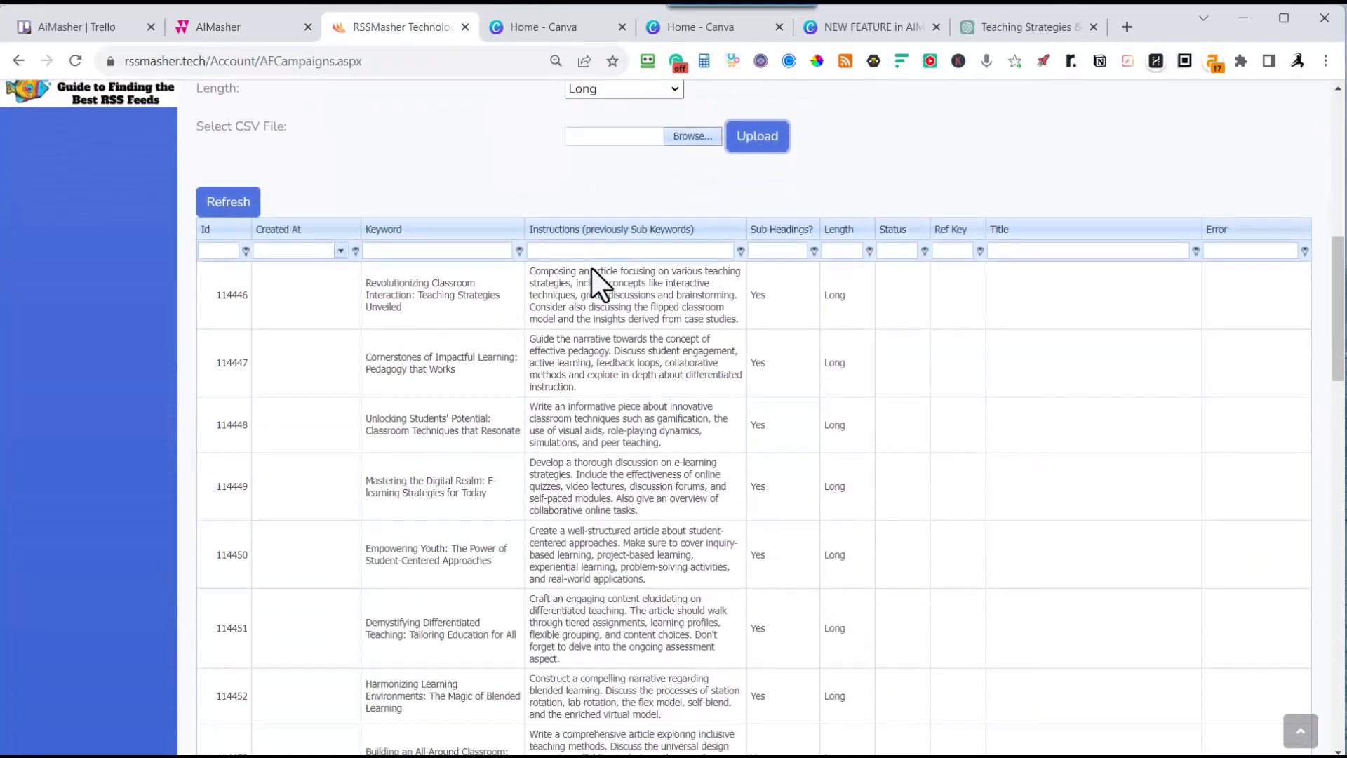
scroll(592, 276, down, 5)
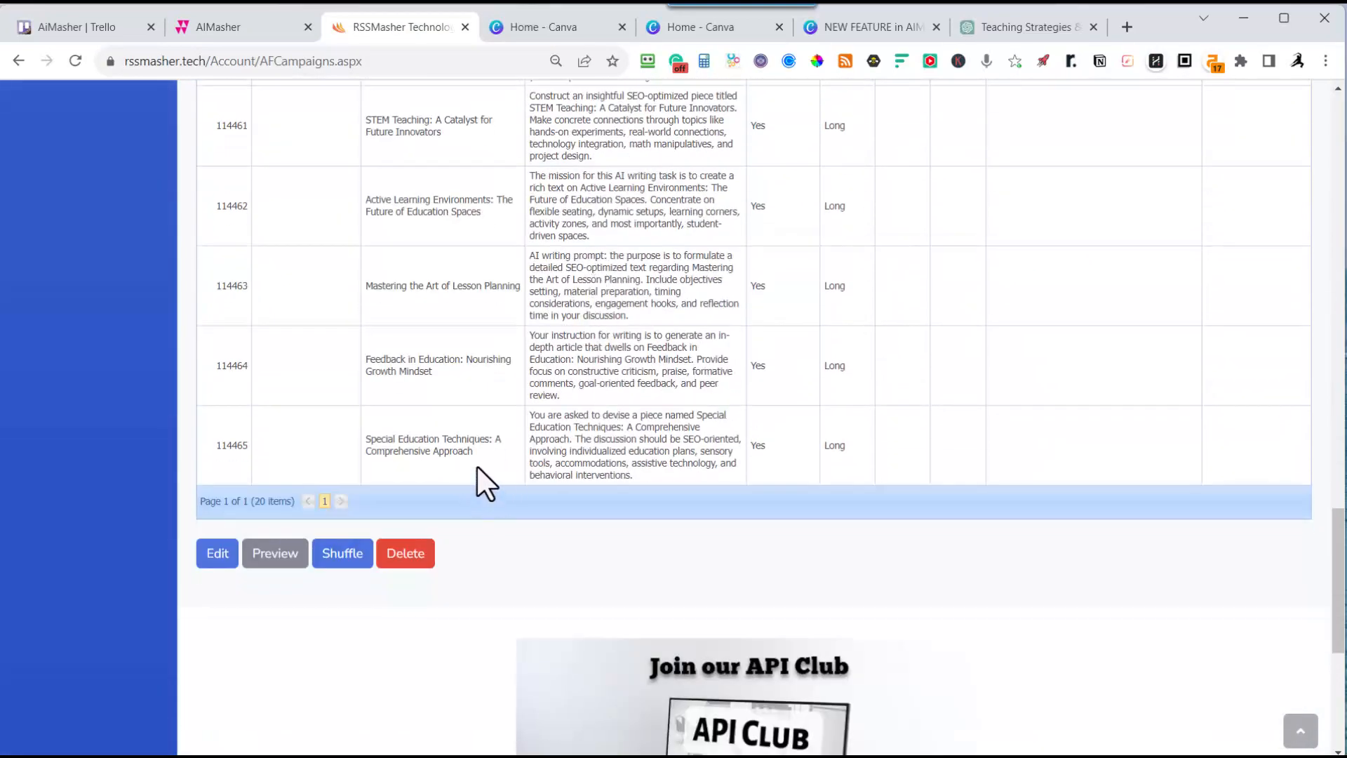
scroll(477, 470, up, 3)
scroll(478, 464, up, 6)
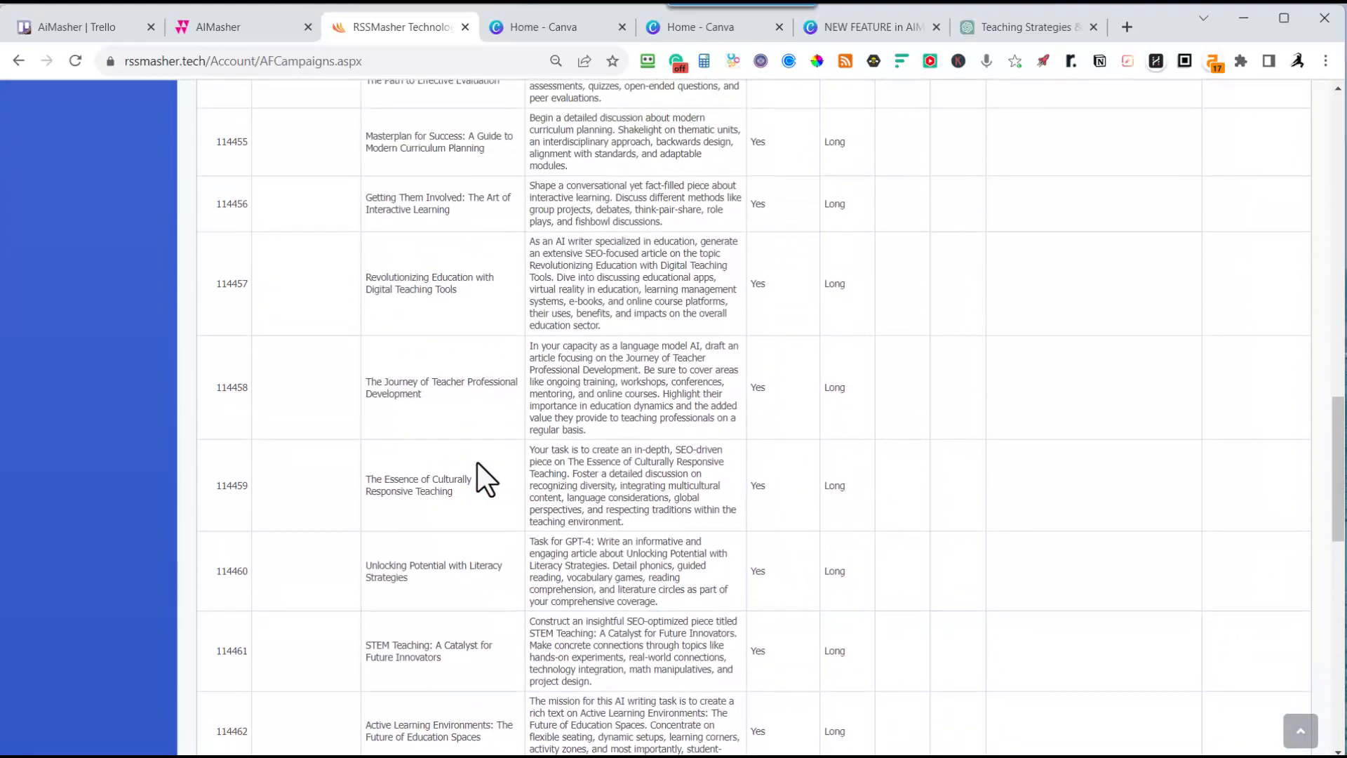
scroll(477, 463, up, 5)
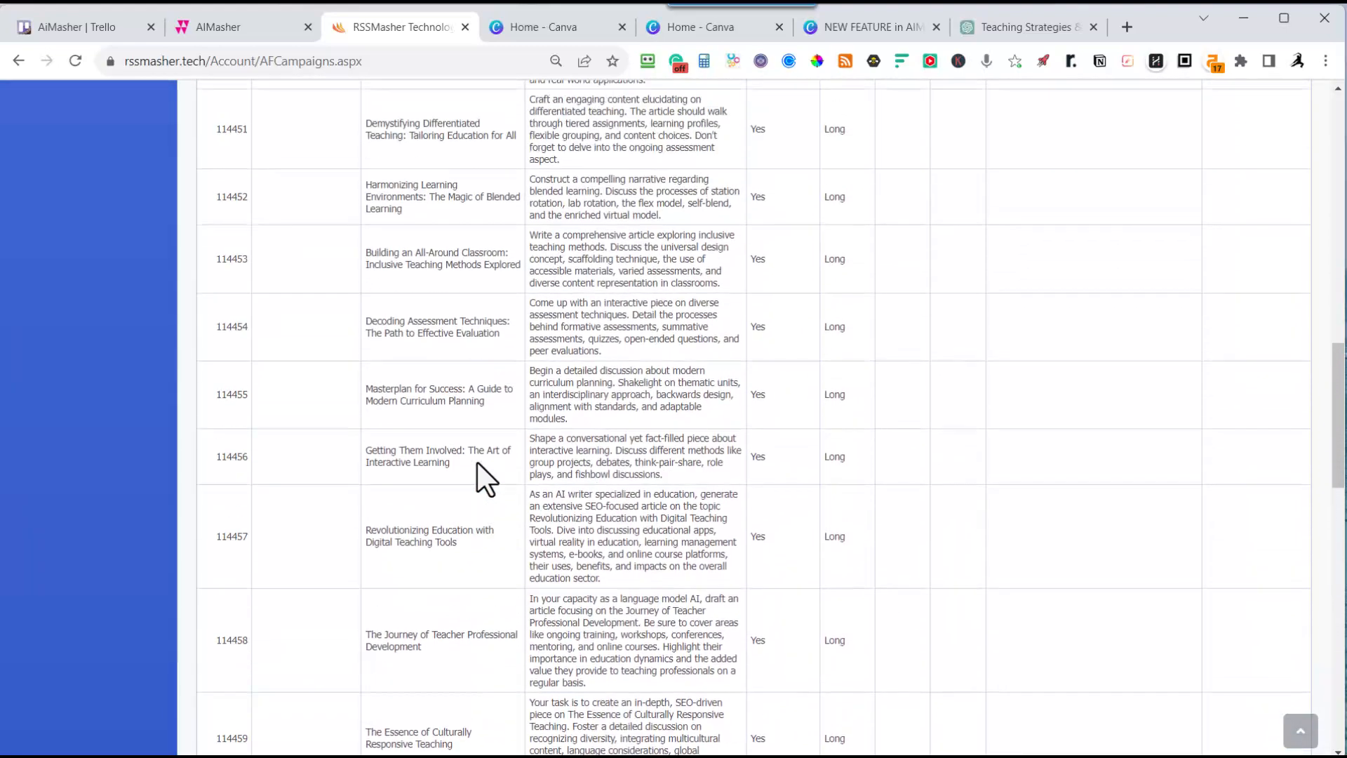
scroll(477, 462, up, 1)
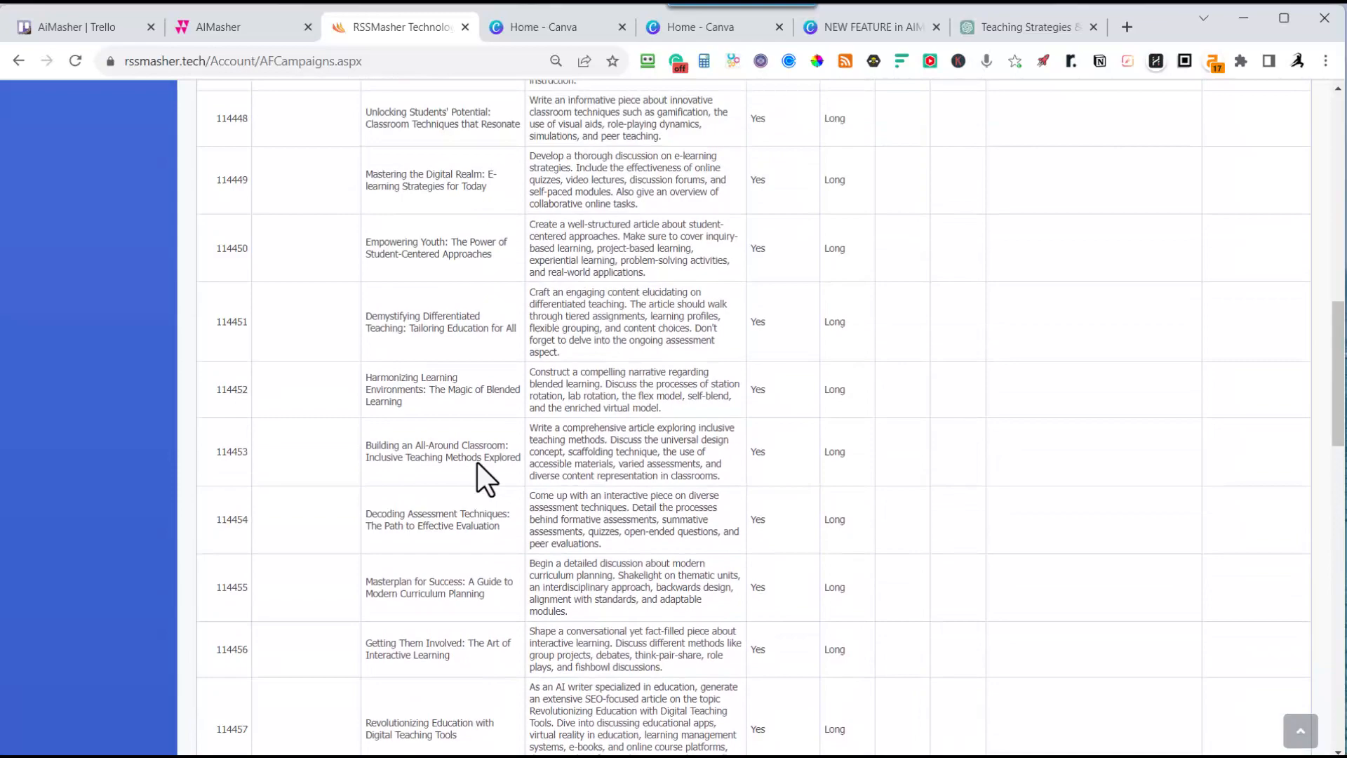
scroll(477, 462, up, 4)
scroll(476, 466, down, 17)
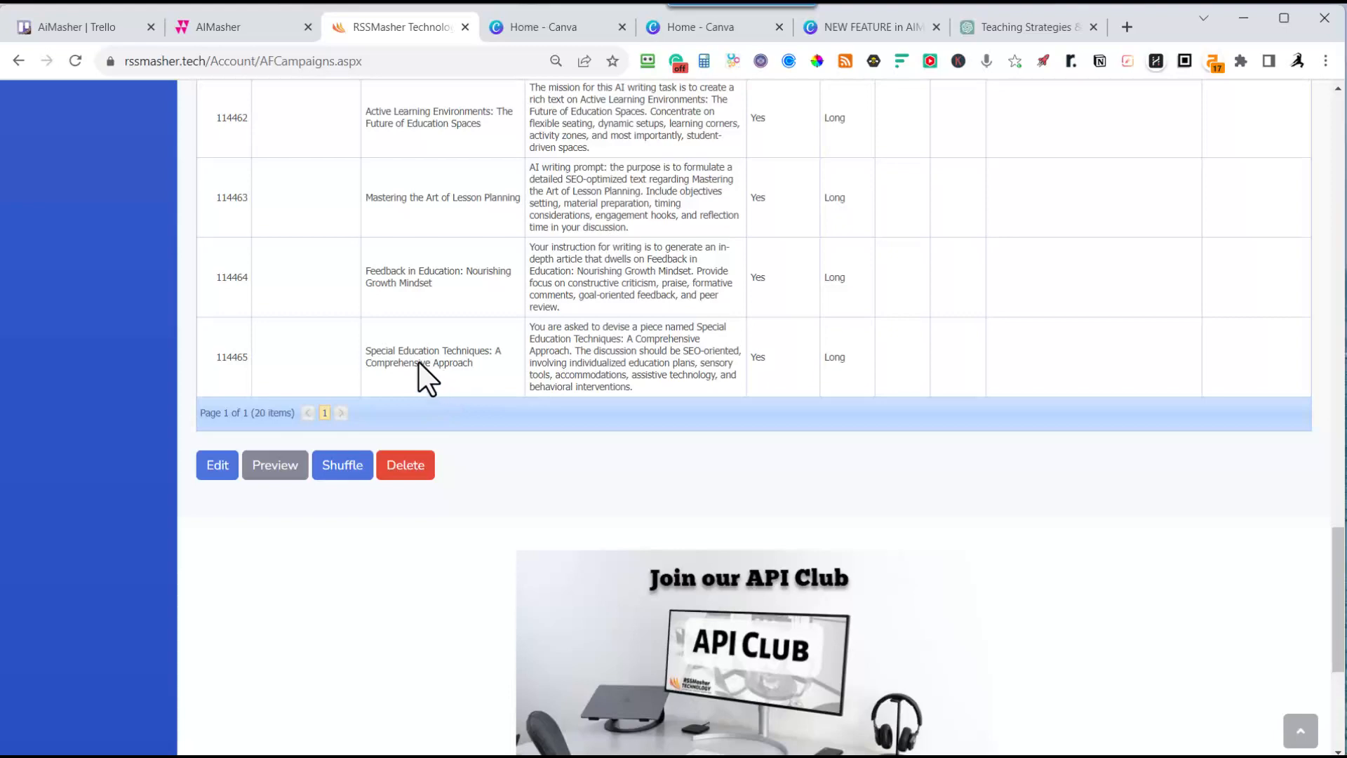
scroll(418, 366, up, 9)
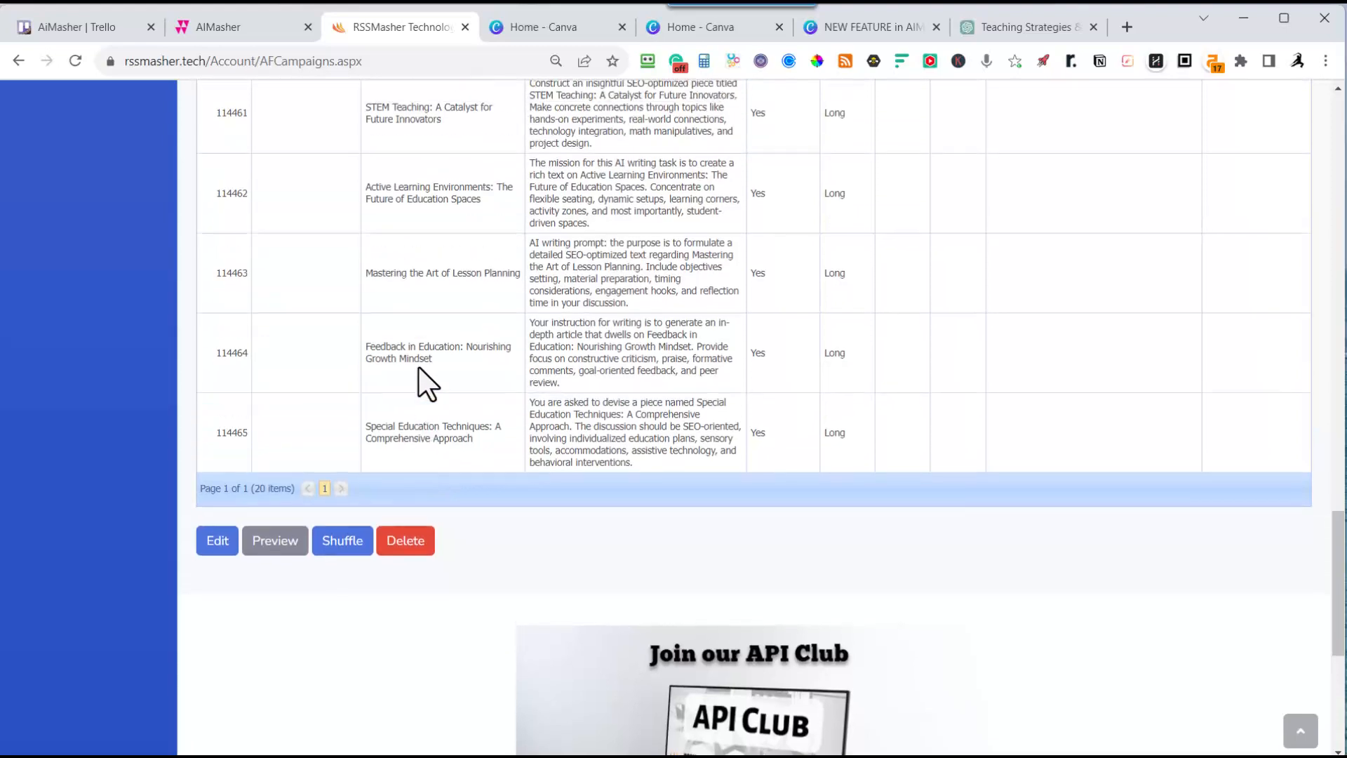
scroll(418, 366, up, 11)
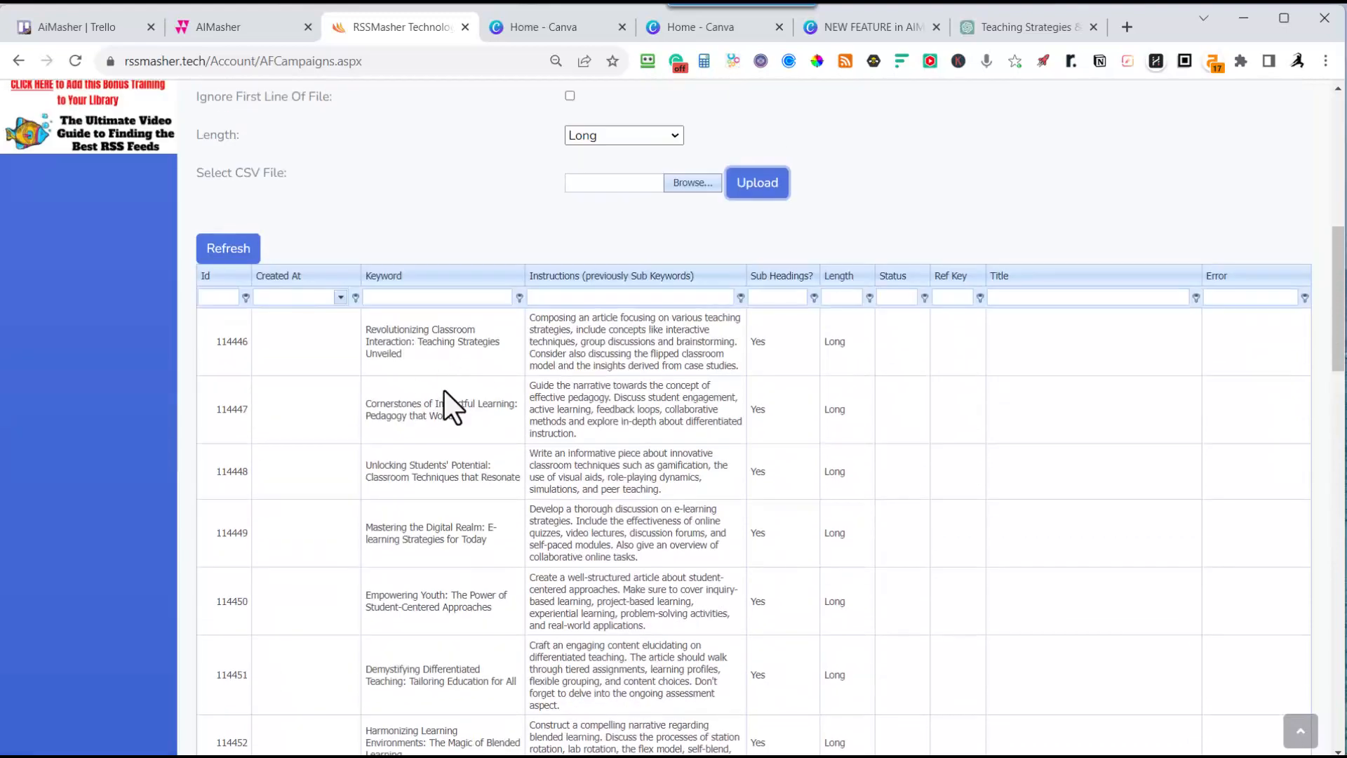
Make the Teaching Strategies campaign active, save the change, and finish editing it
scroll(444, 390, up, 6)
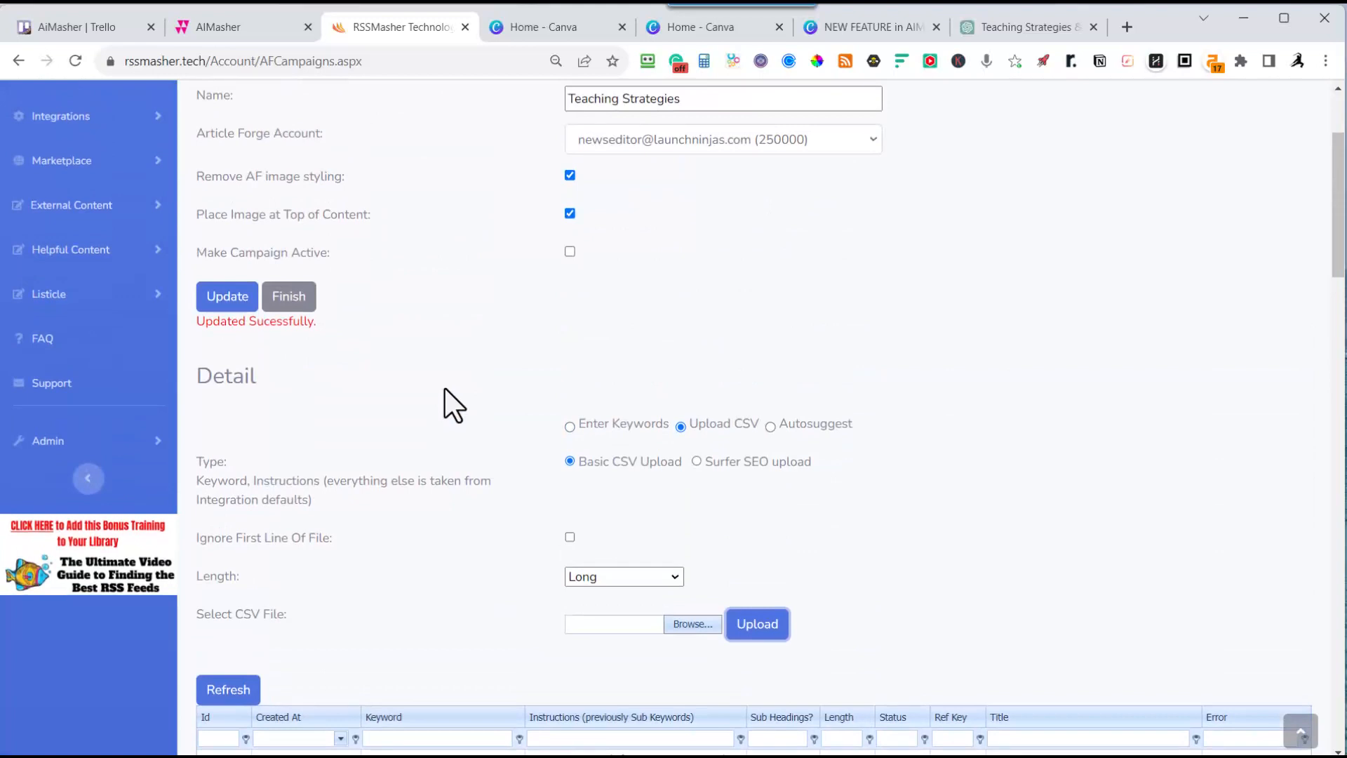
click(570, 251)
click(213, 307)
click(291, 308)
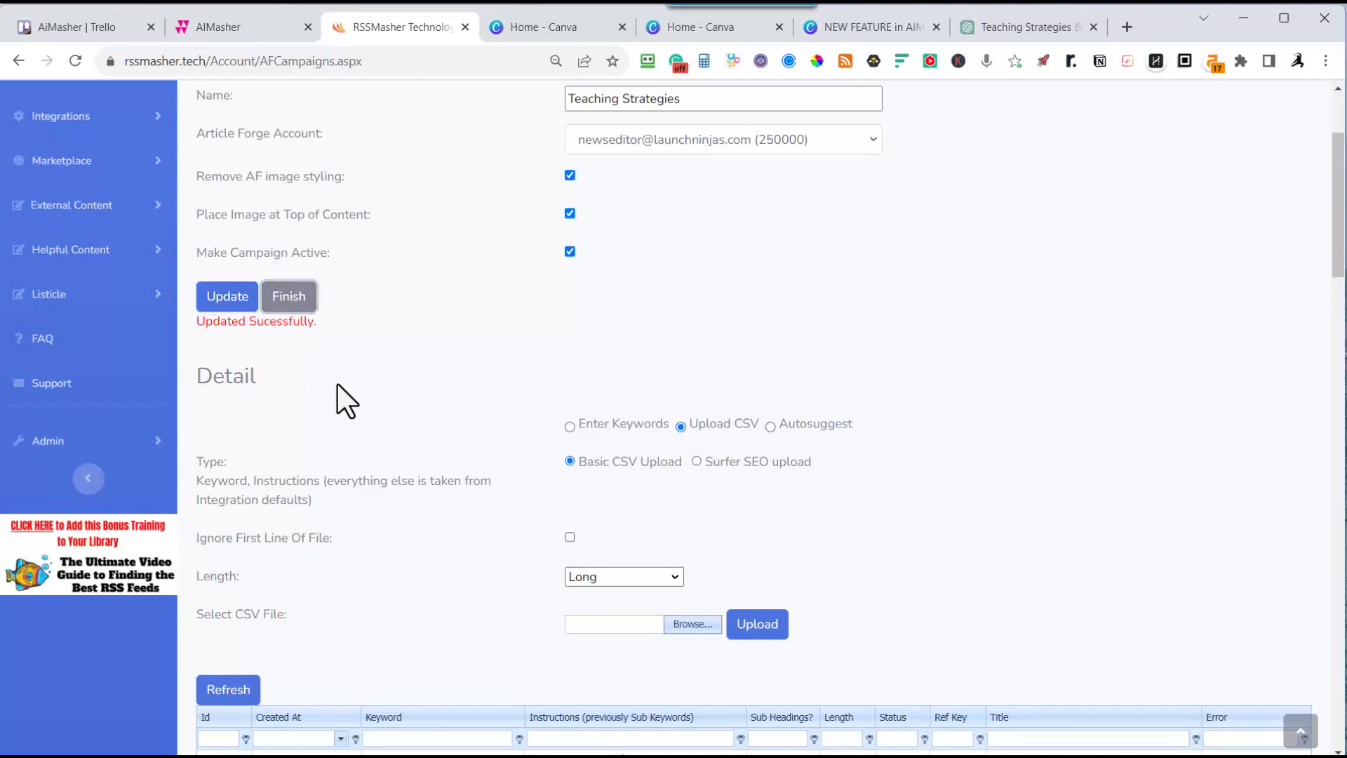
Open the Educational Technology campaign from page 5 of the Article Forge campaign list for editing
click(389, 565)
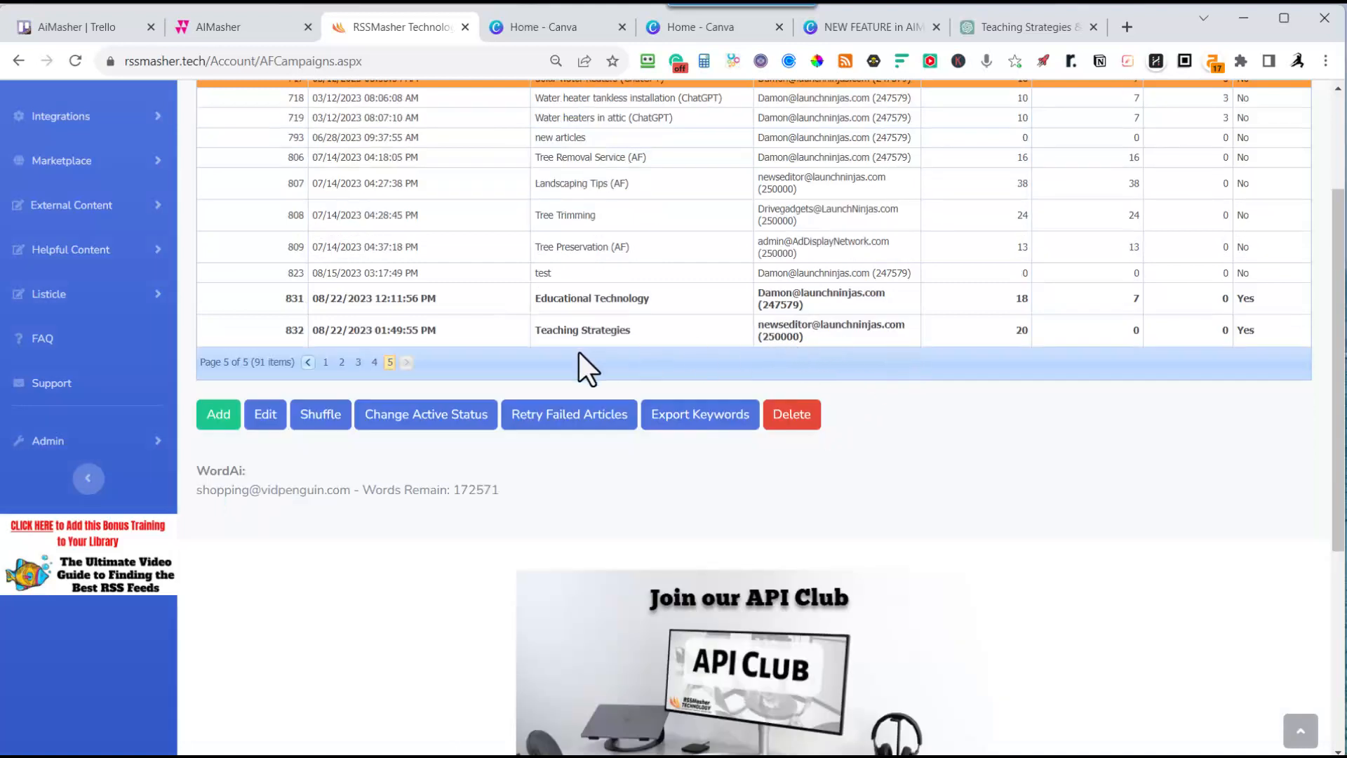
click(583, 297)
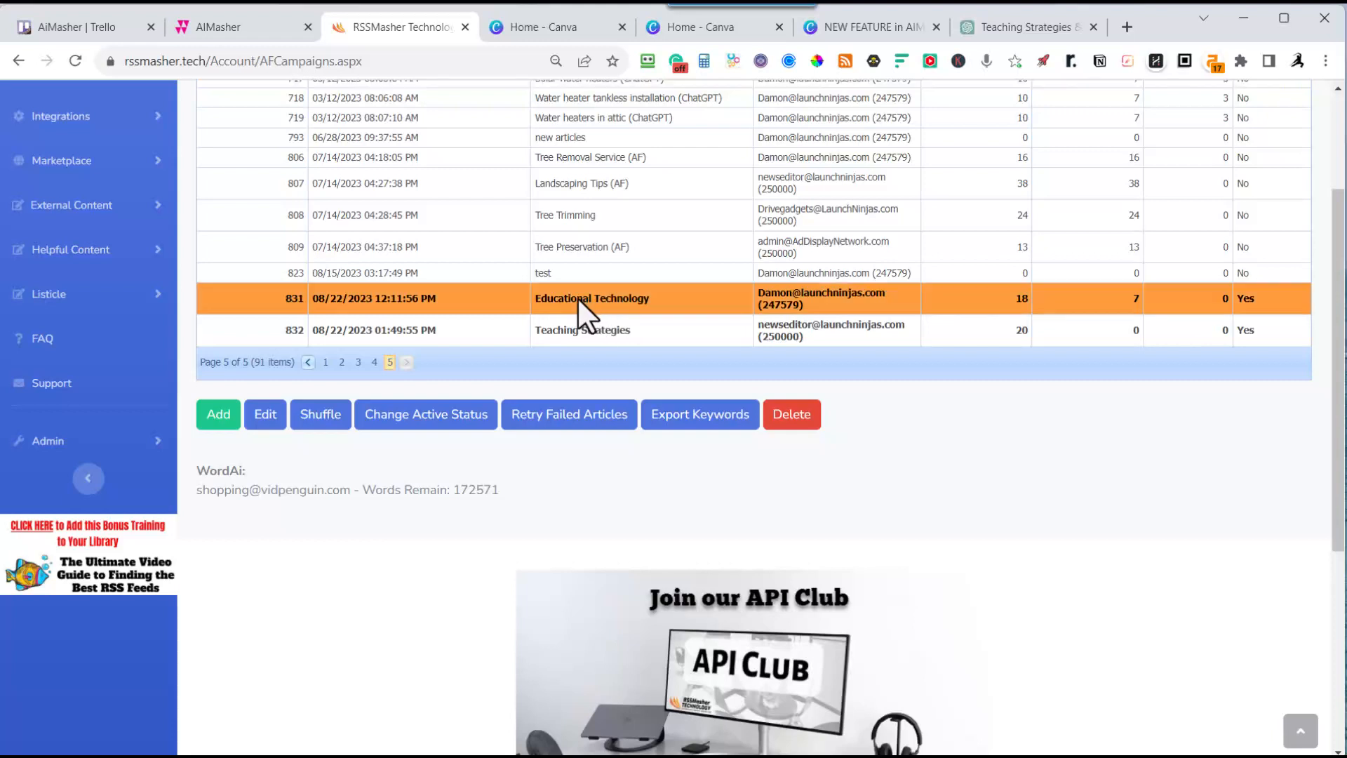
click(266, 414)
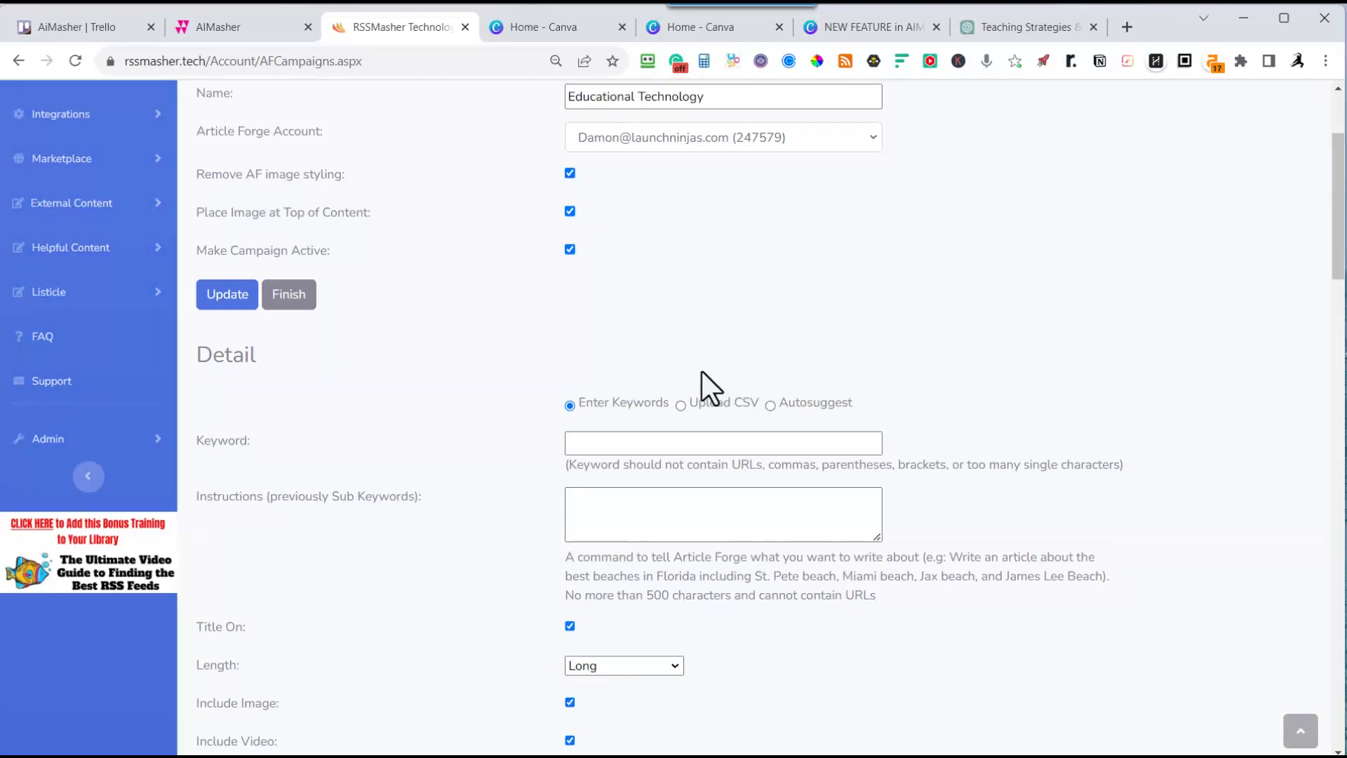
Preview the generated article Paving the Way for Personalized Learning, read through it, and close the preview
scroll(701, 370, down, 10)
scroll(702, 386, down, 3)
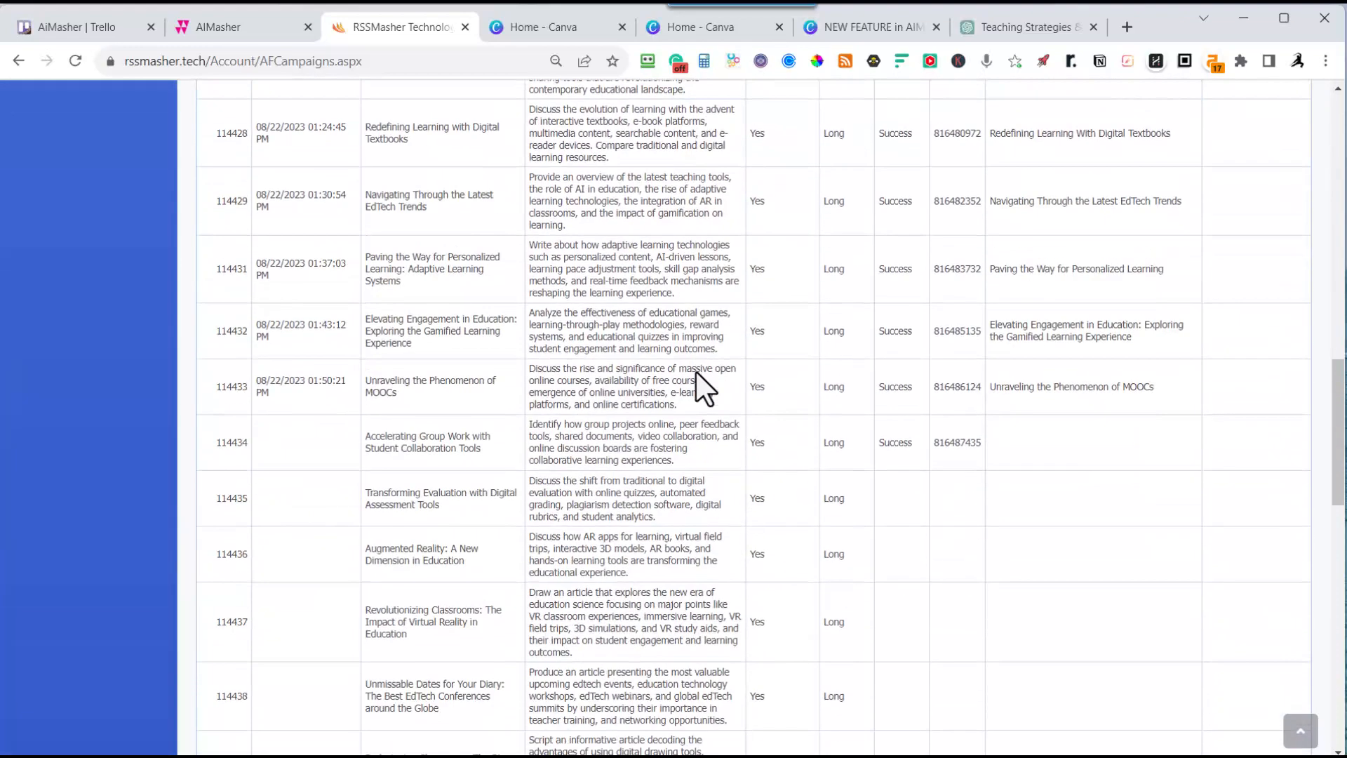
click(630, 279)
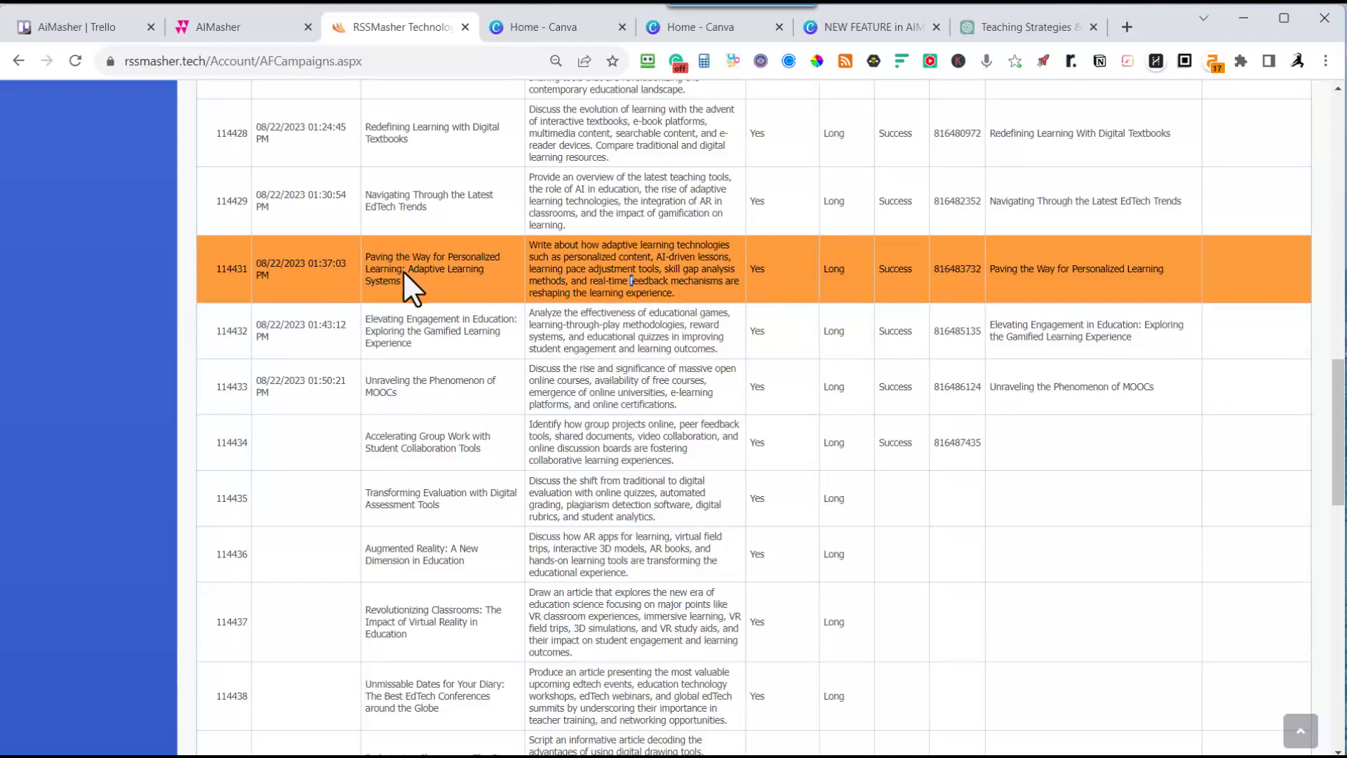
scroll(325, 367, down, 11)
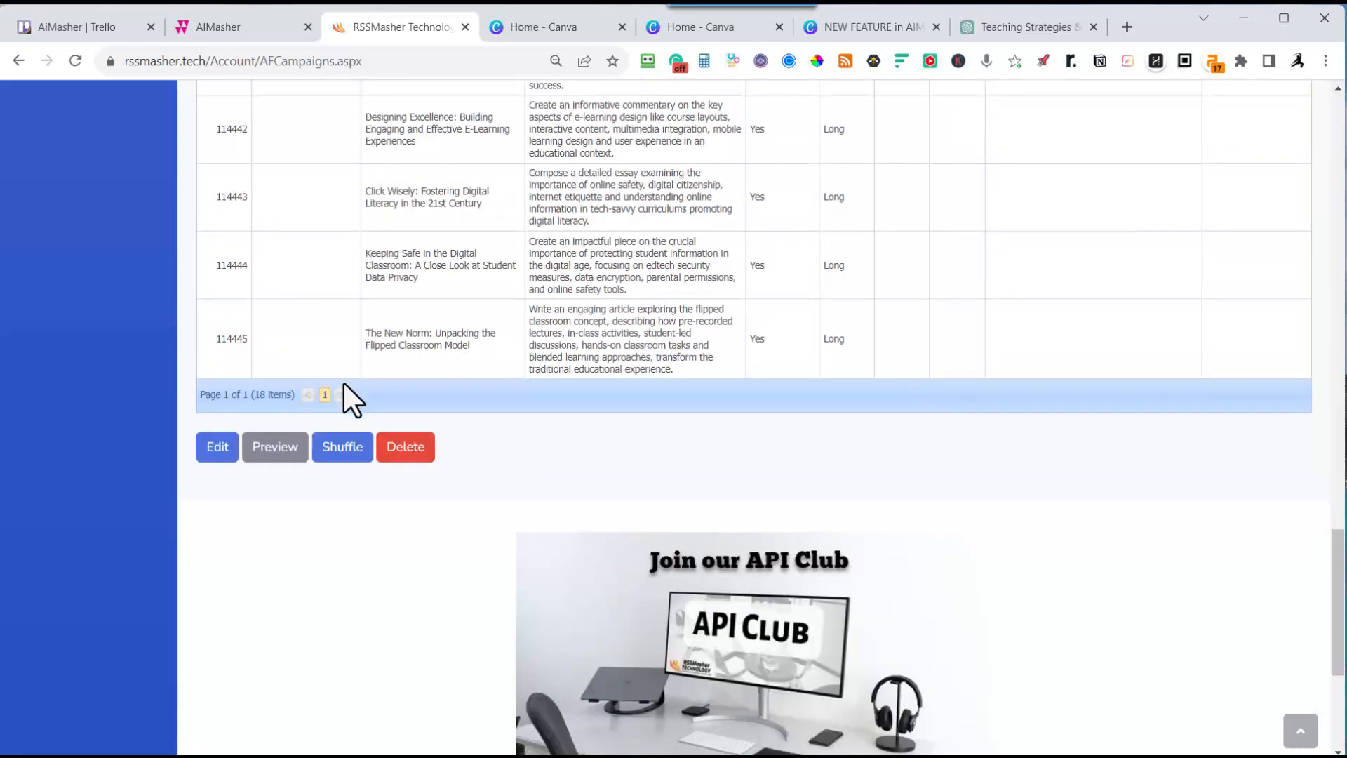
click(286, 449)
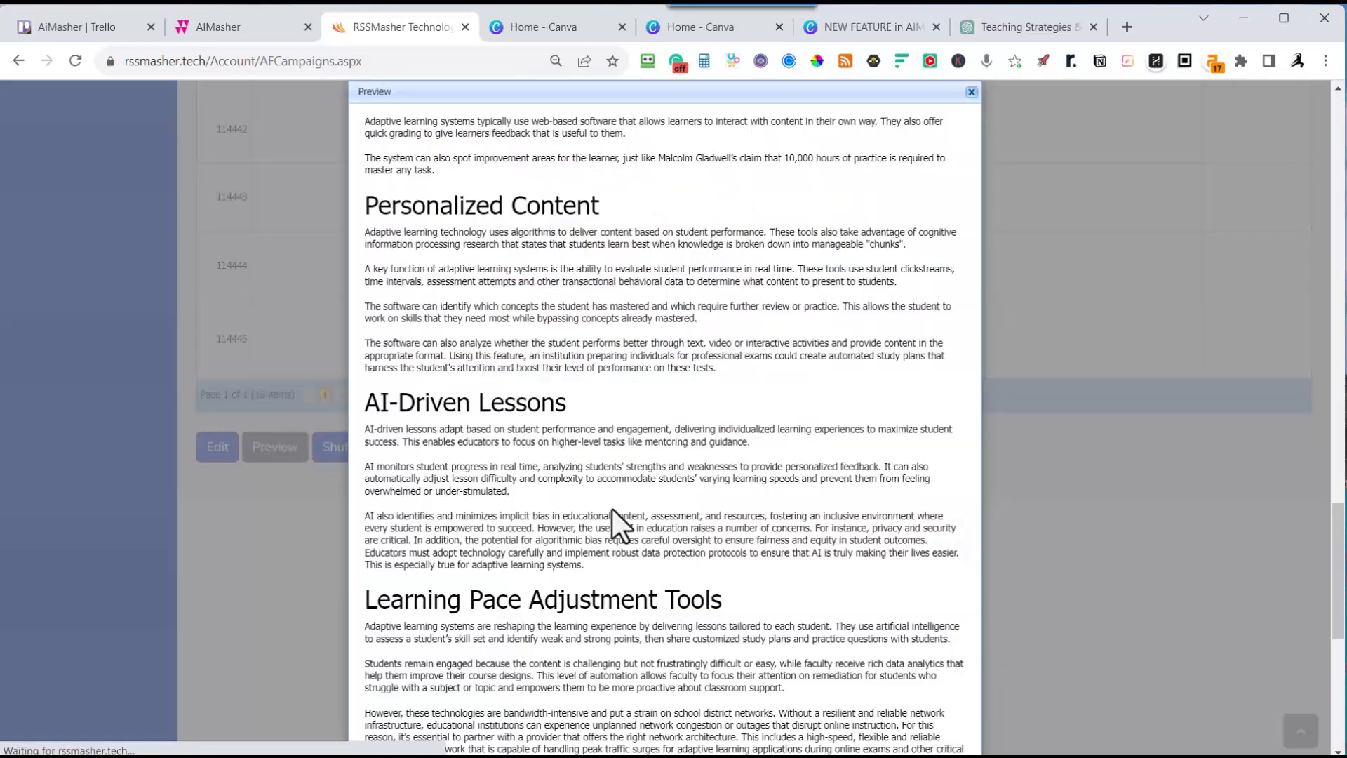
scroll(617, 505, down, 10)
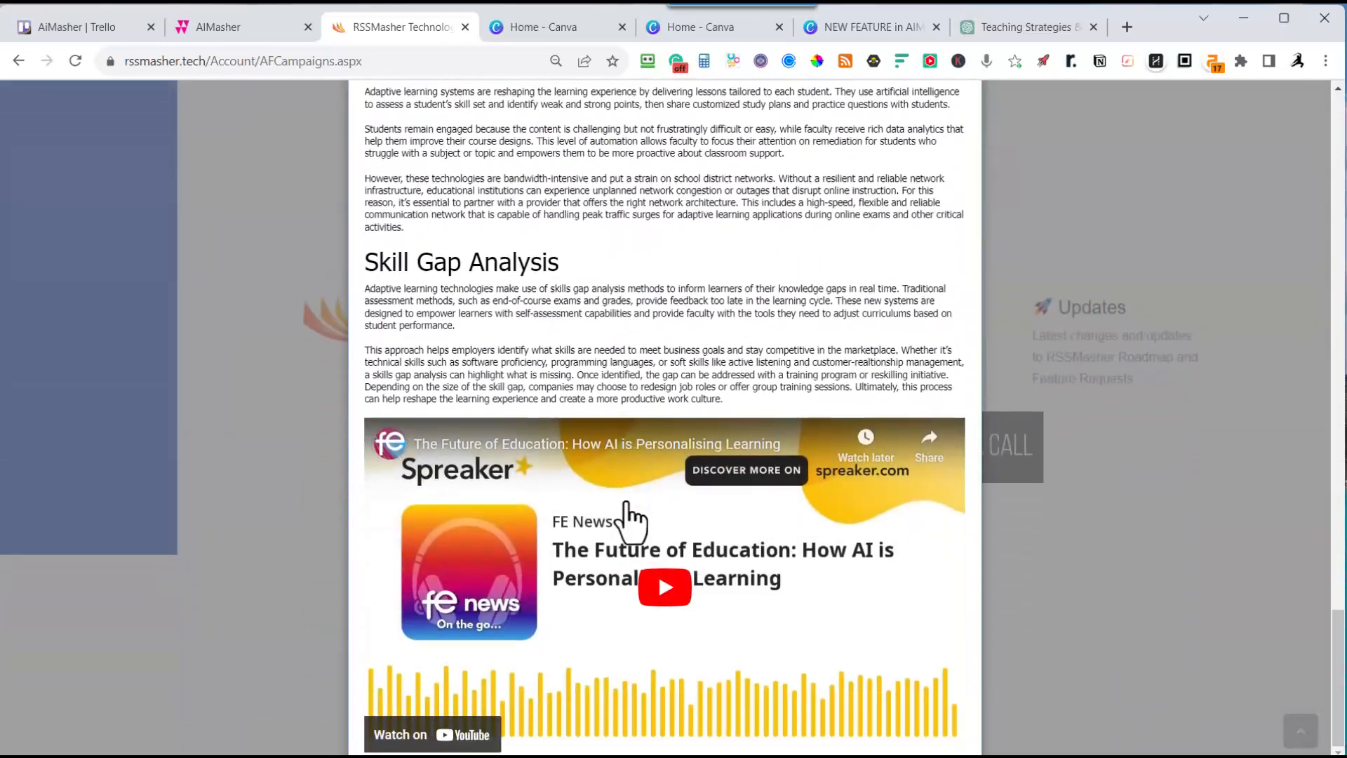
scroll(624, 509, up, 10)
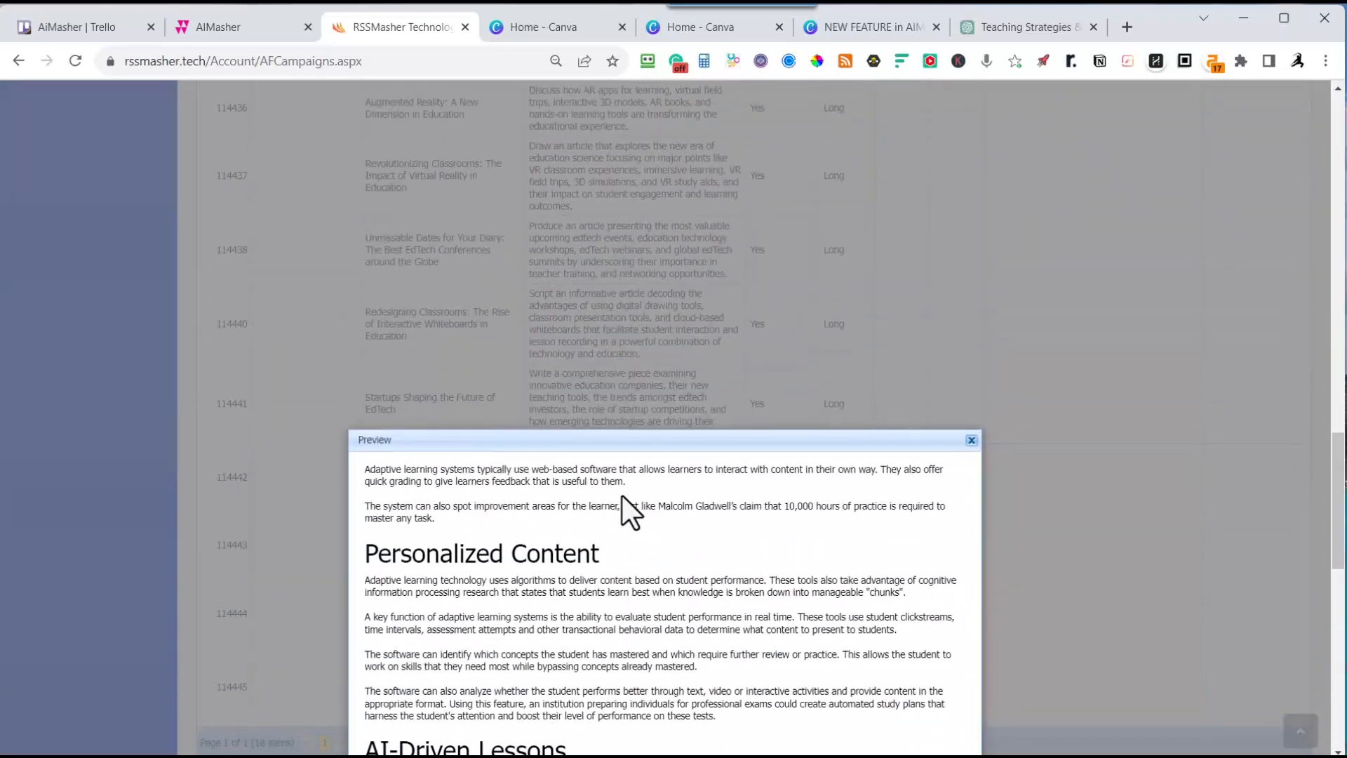
click(971, 440)
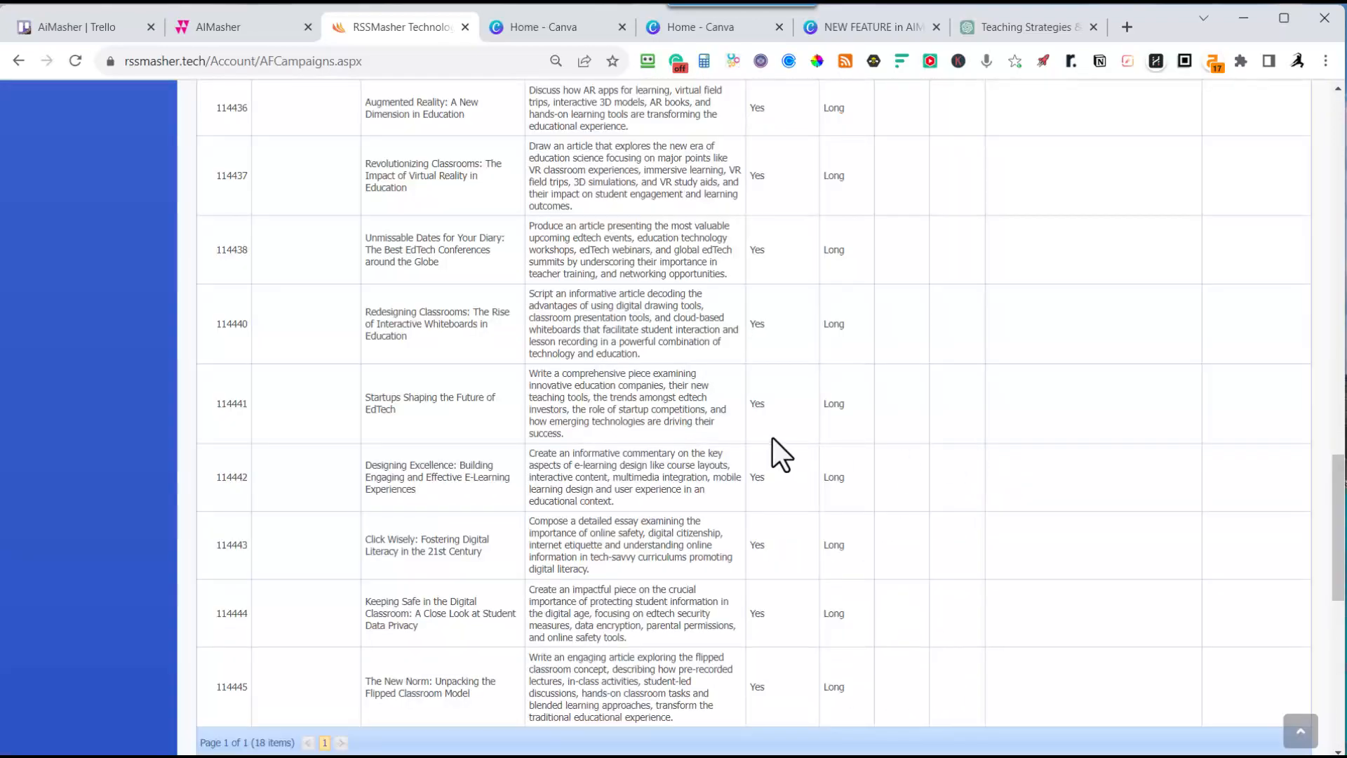
Preview the generated article Unraveling the Phenomenon of MOOCs, look through its sections, and close the preview
scroll(773, 439, up, 7)
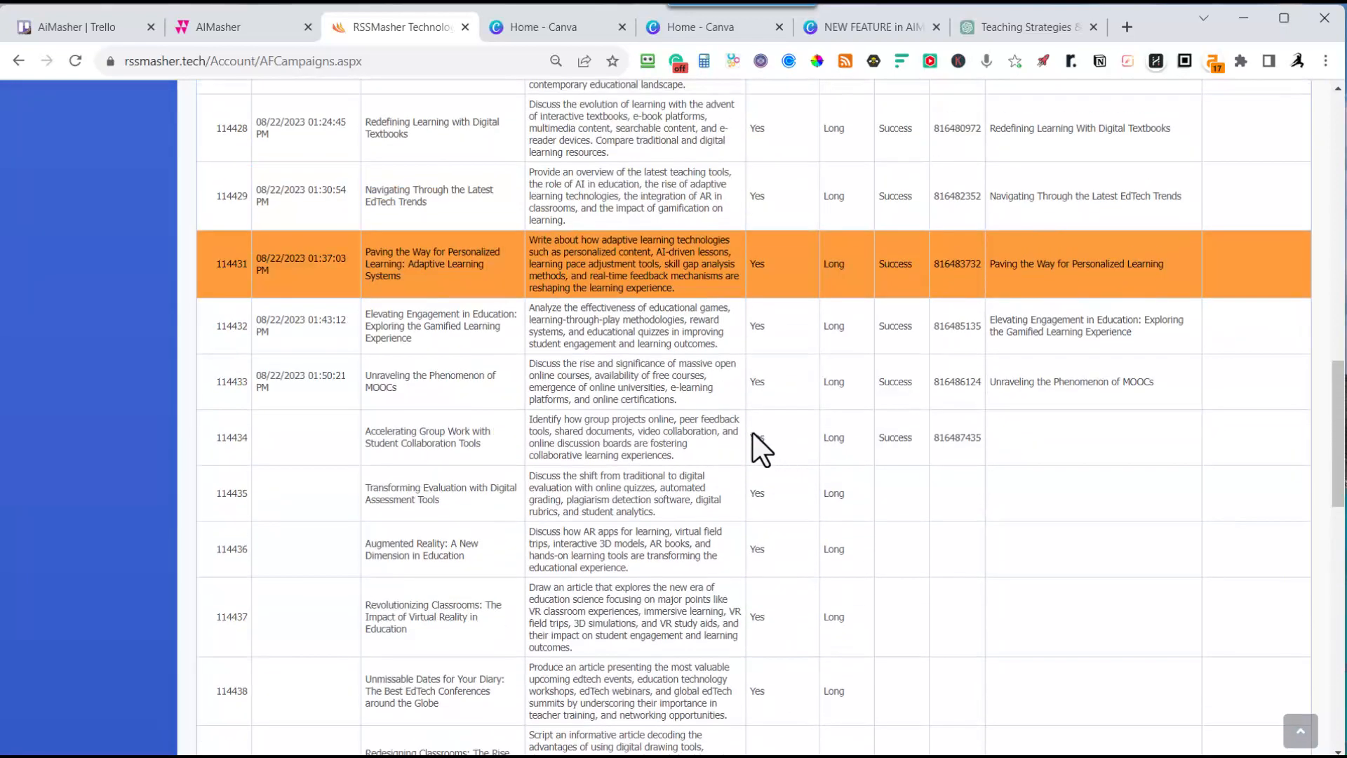
scroll(740, 433, up, 2)
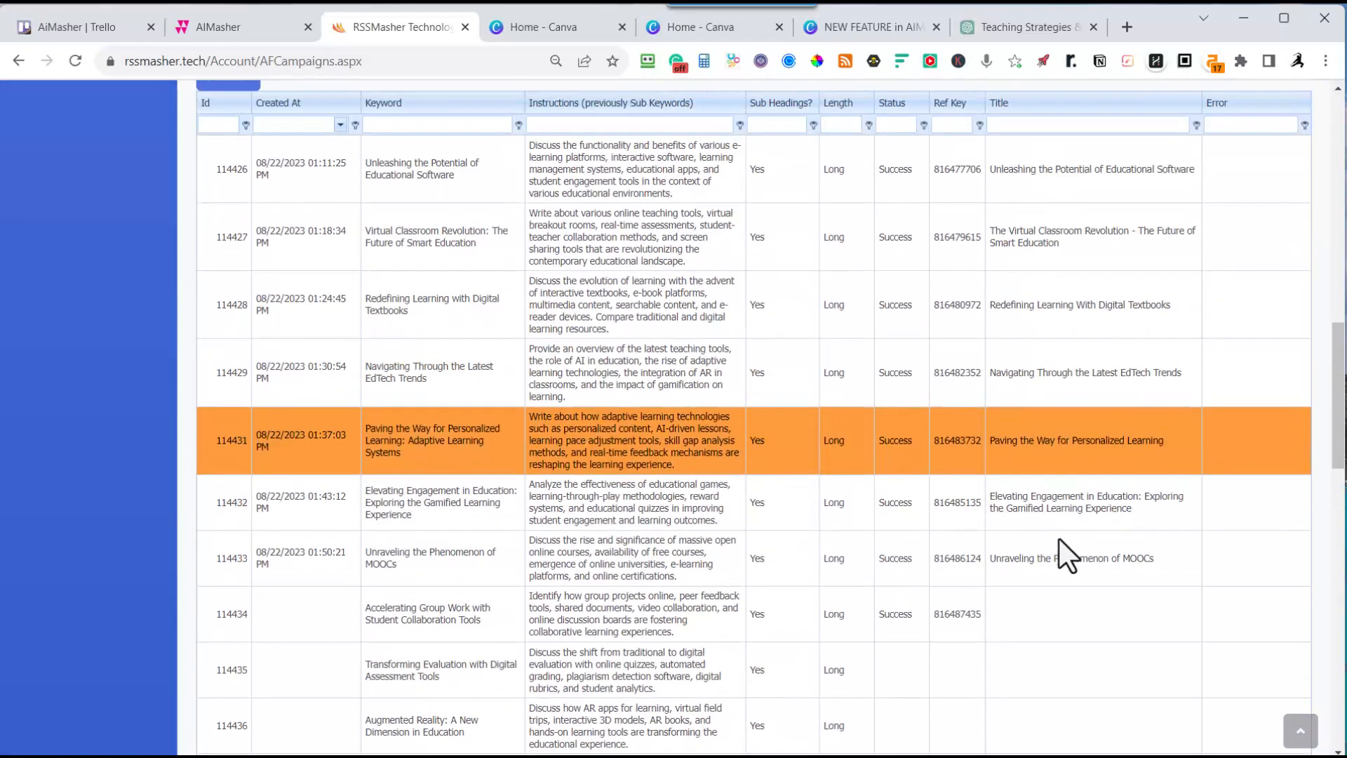
click(1040, 553)
scroll(735, 495, down, 6)
scroll(735, 495, down, 15)
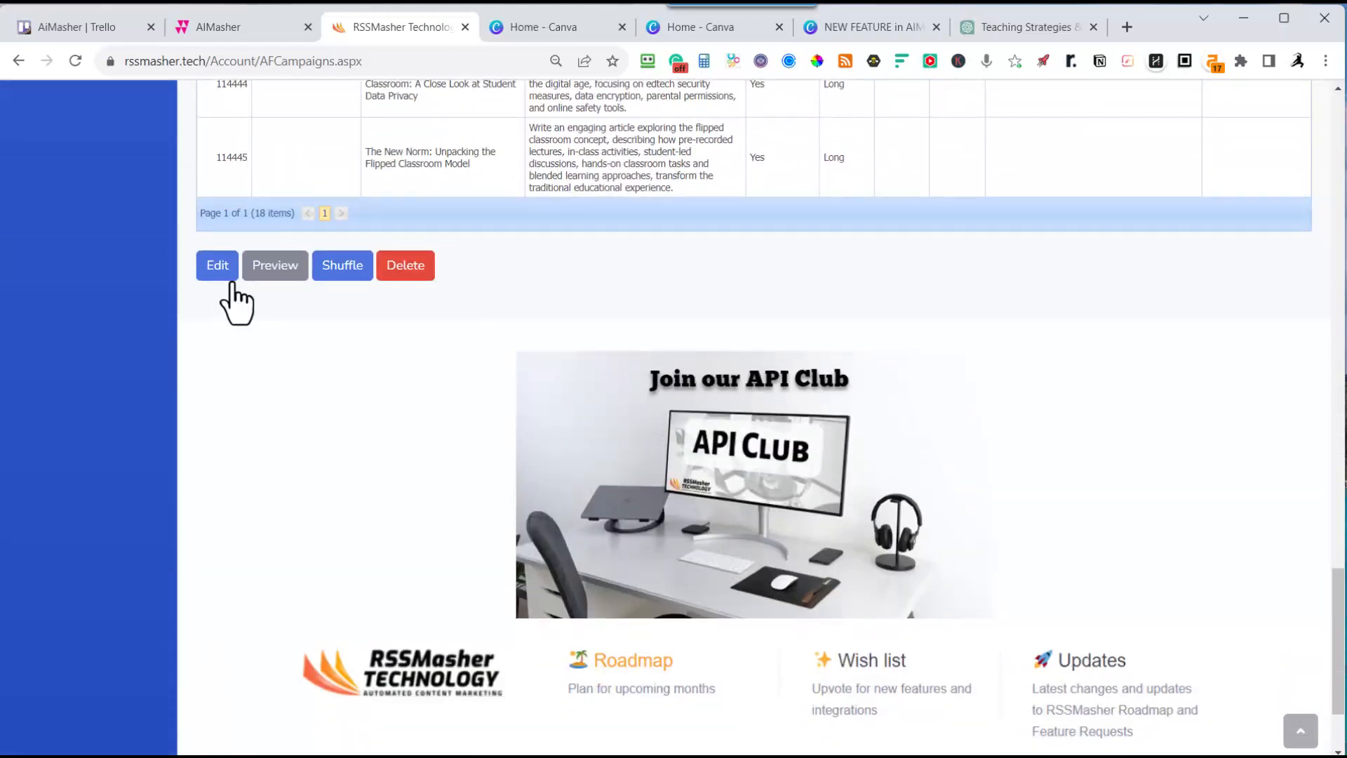
click(263, 272)
scroll(637, 437, down, 7)
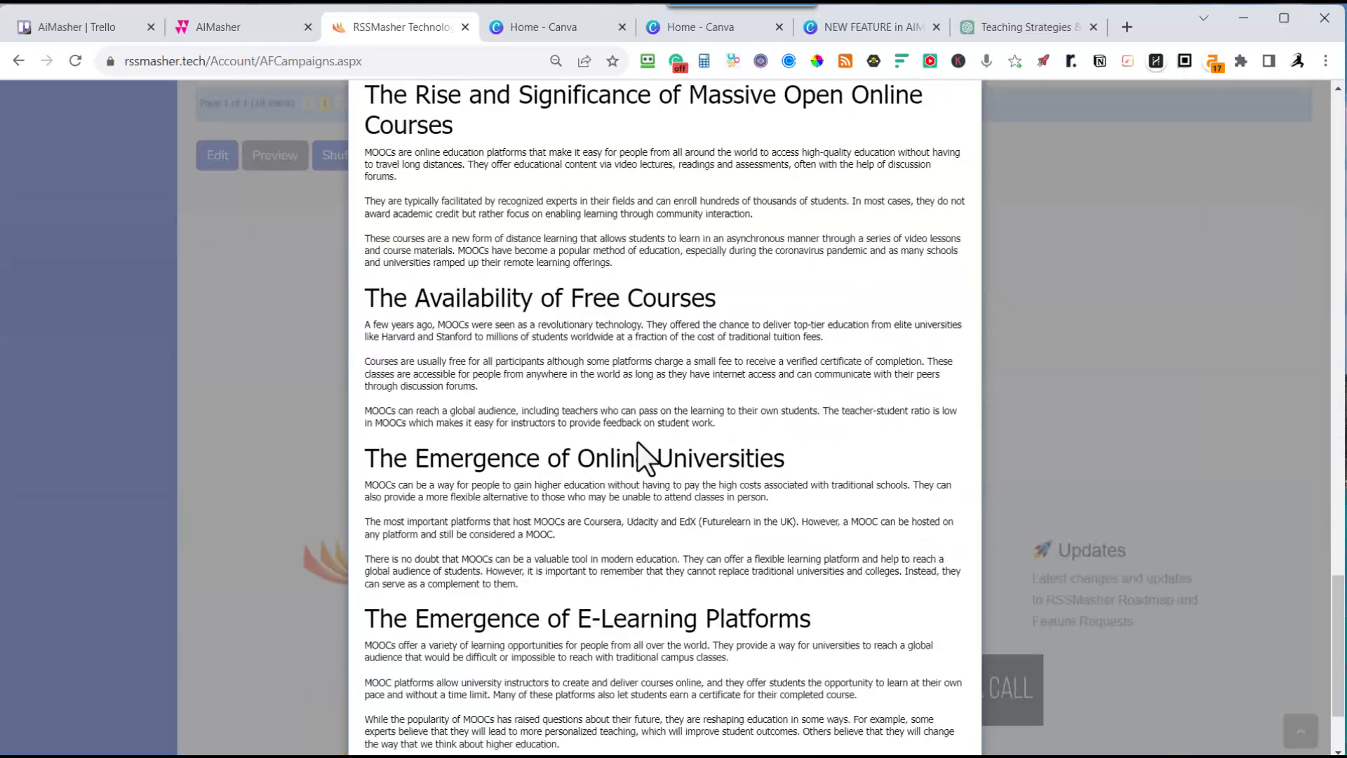
scroll(637, 440, up, 10)
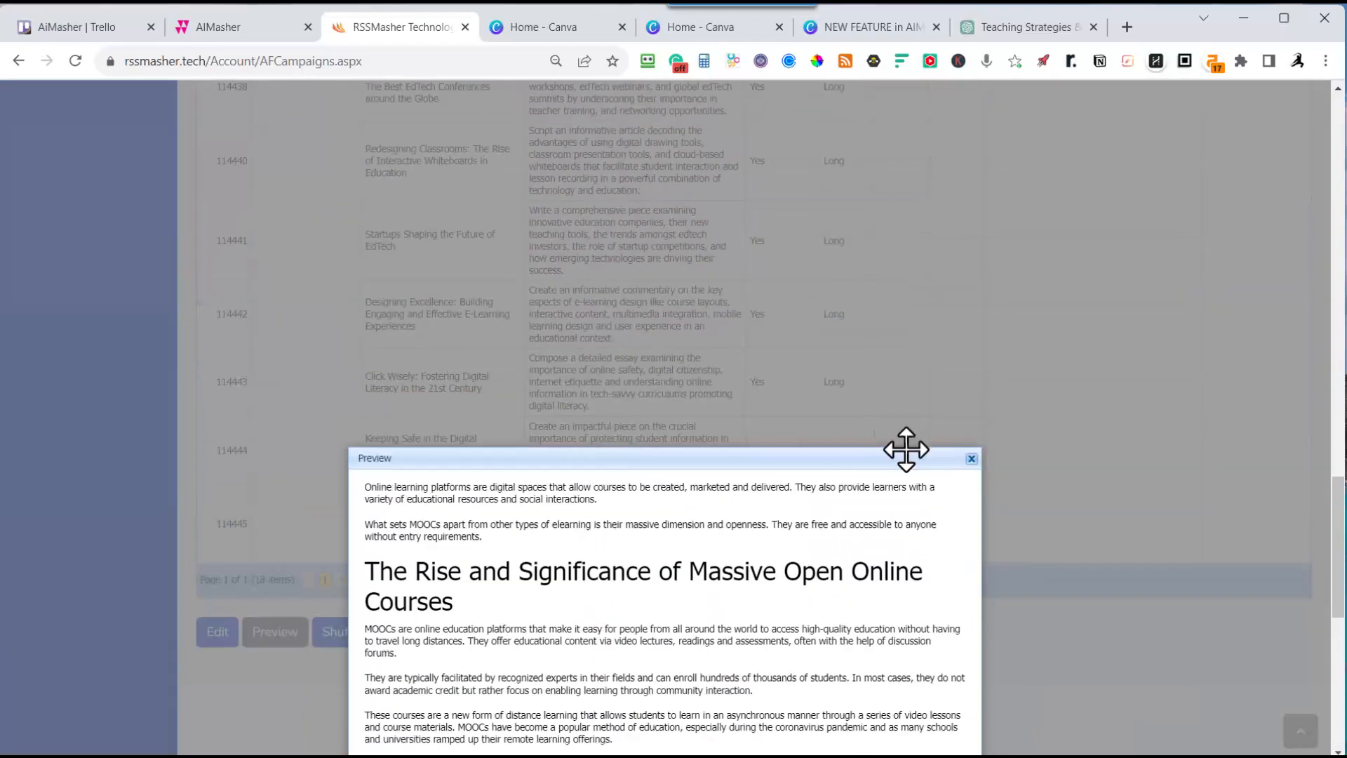
click(971, 458)
Start a new mash and title it Educational Technology (AF)
scroll(441, 284, up, 20)
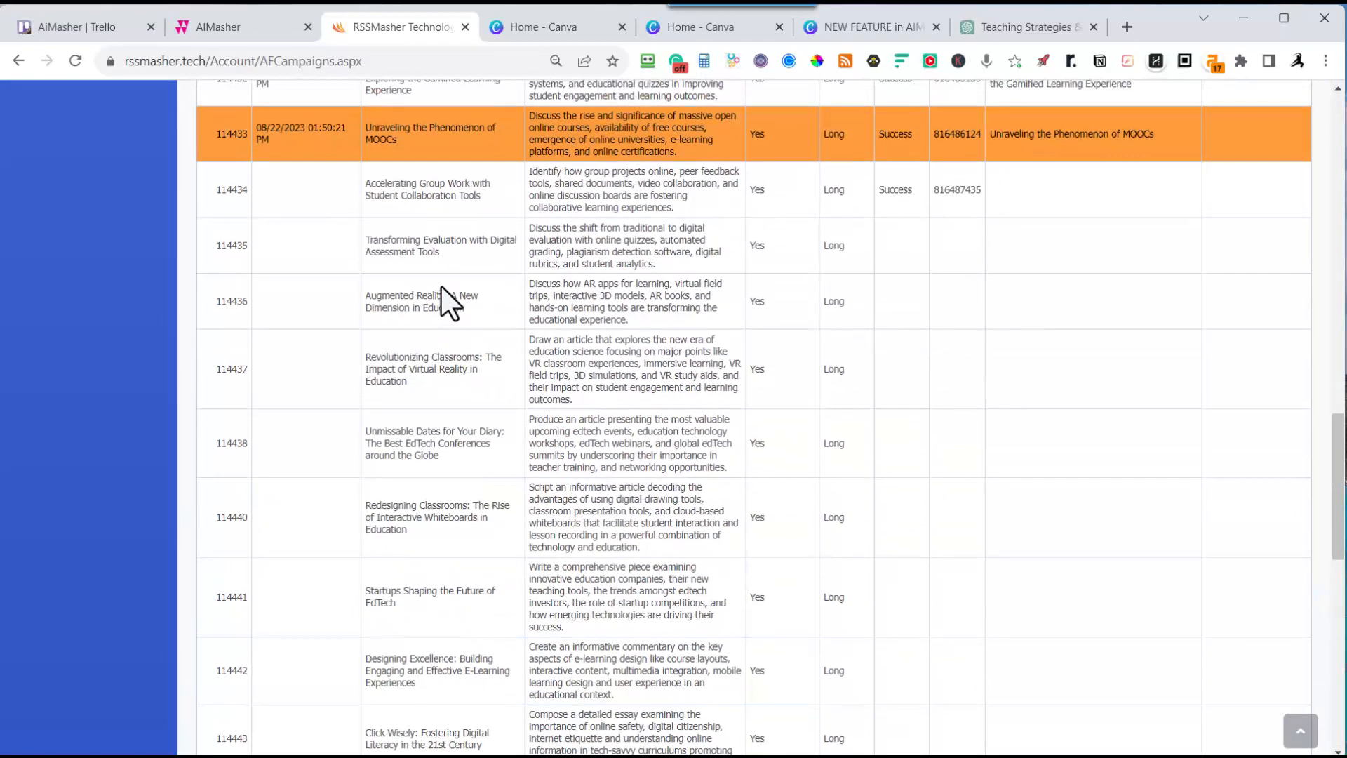
scroll(444, 301, up, 1)
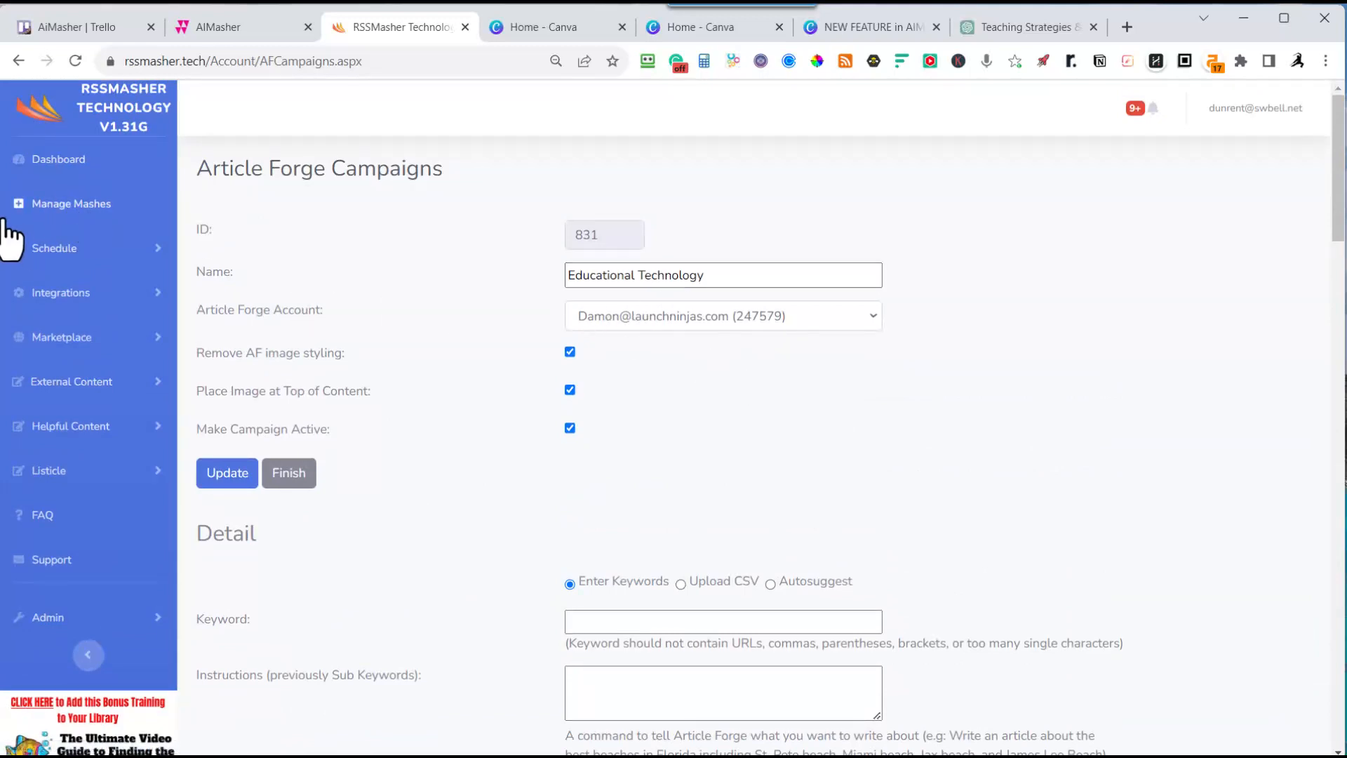
click(68, 211)
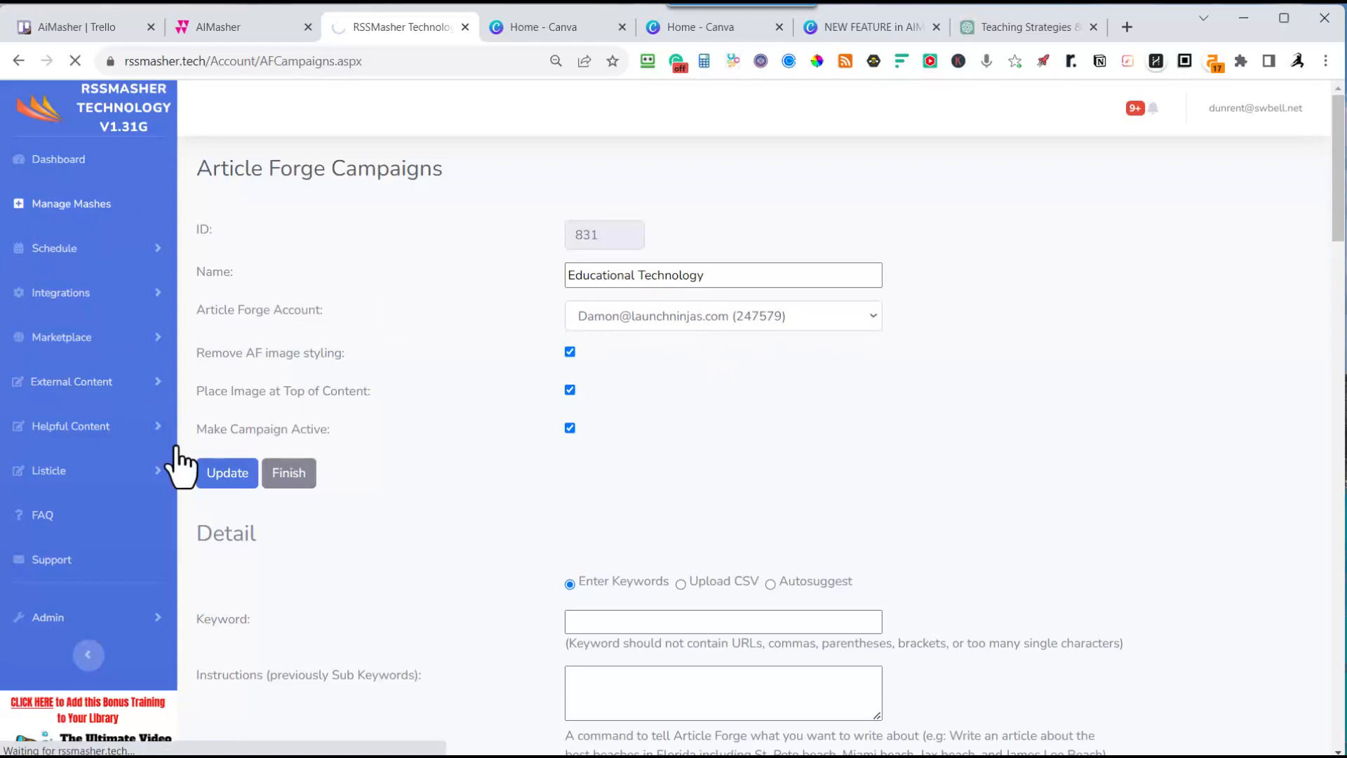
click(218, 745)
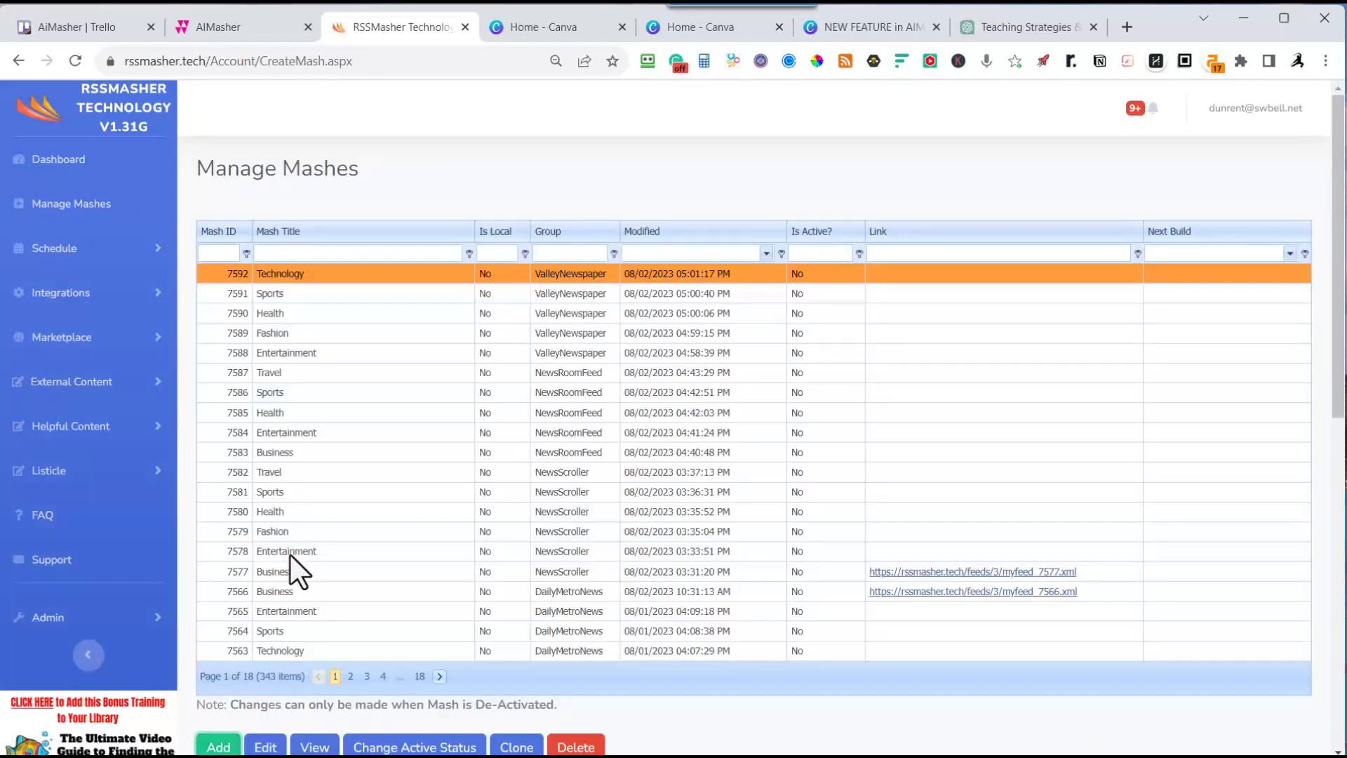
click(591, 300)
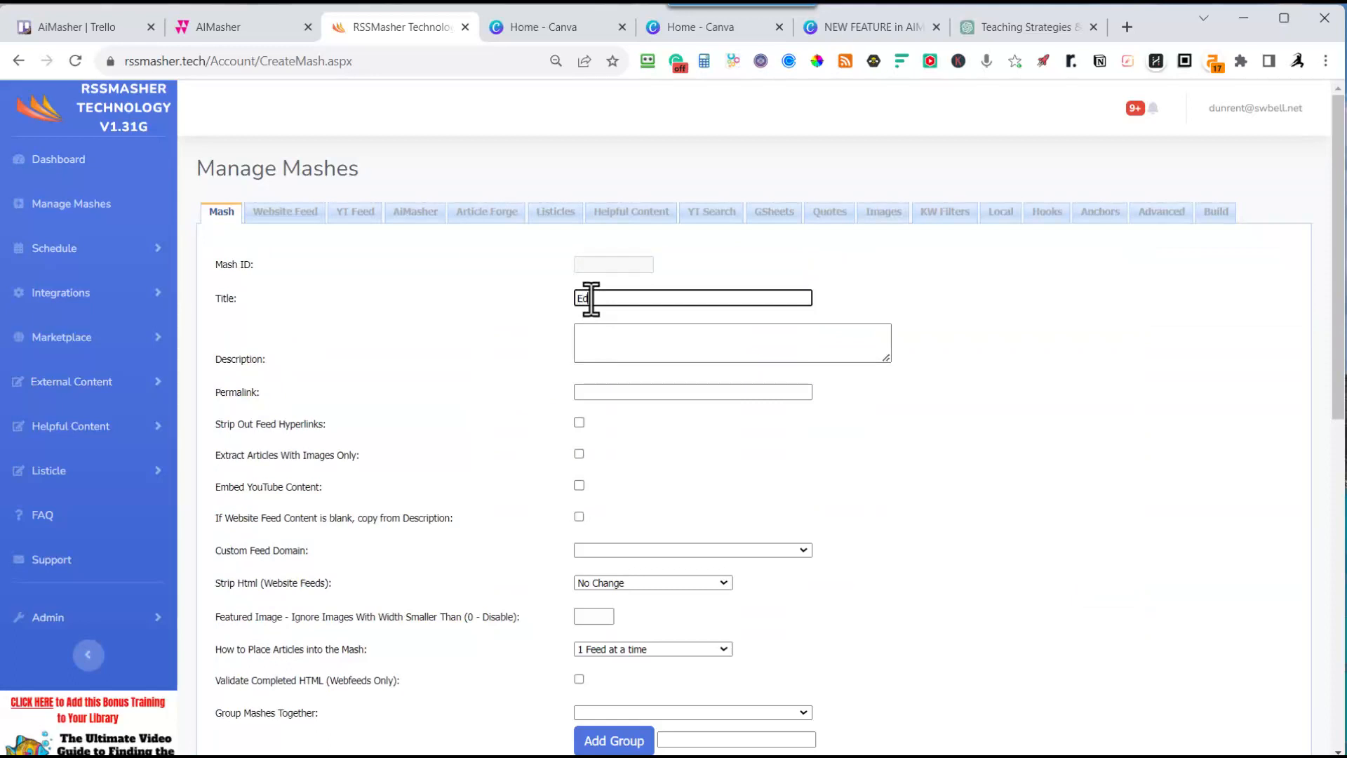
text(Educational Technology (AF)
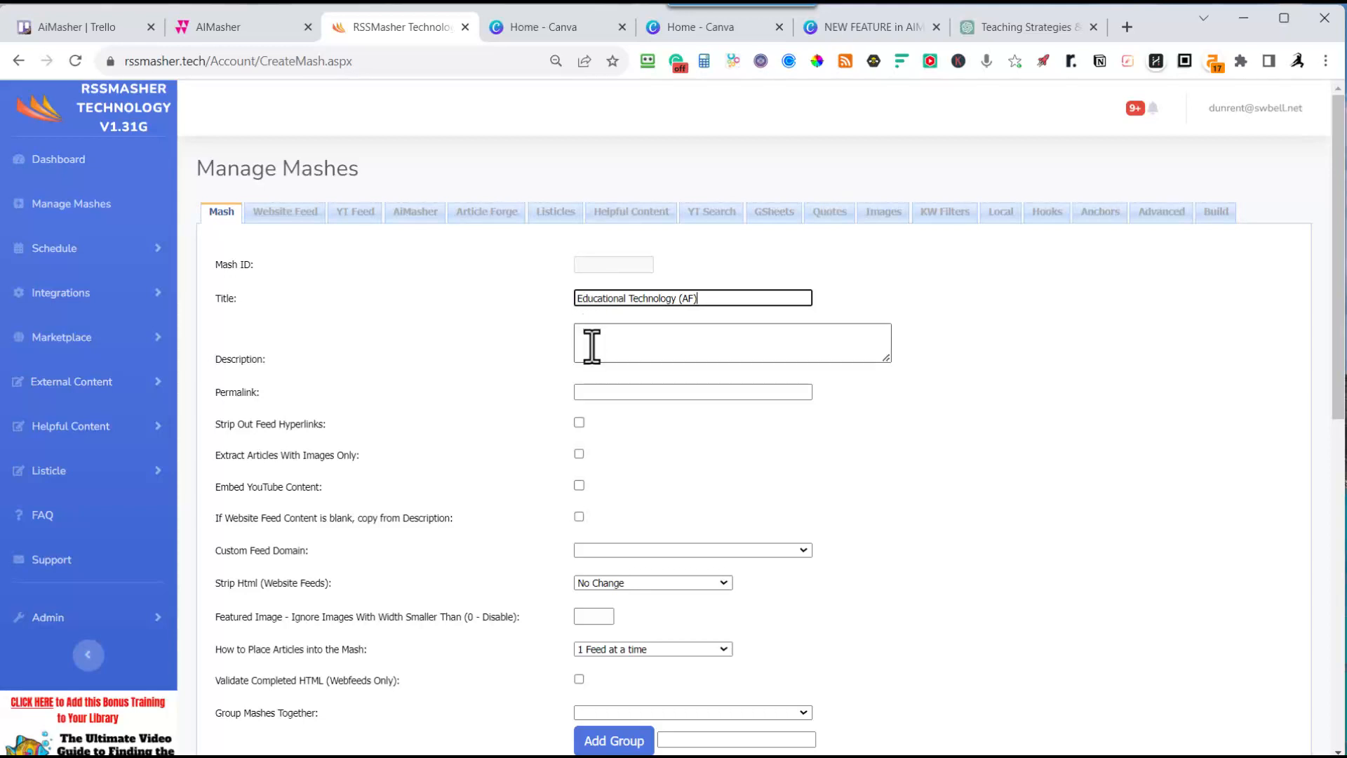
Check the existing mash groups and copy the domain EdupediaWeb.com from the PBN Topic Suggestions for Sites page in Notion
scroll(592, 351, down, 4)
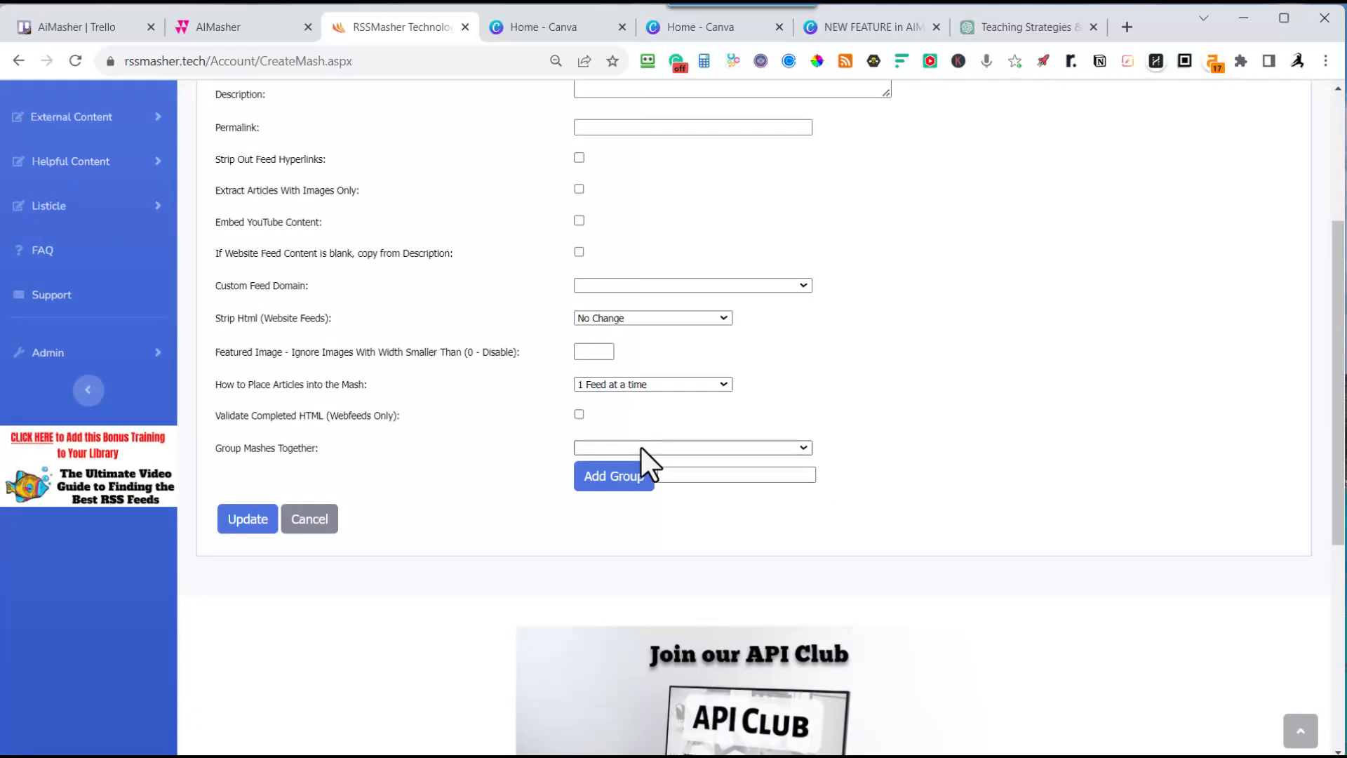
click(641, 446)
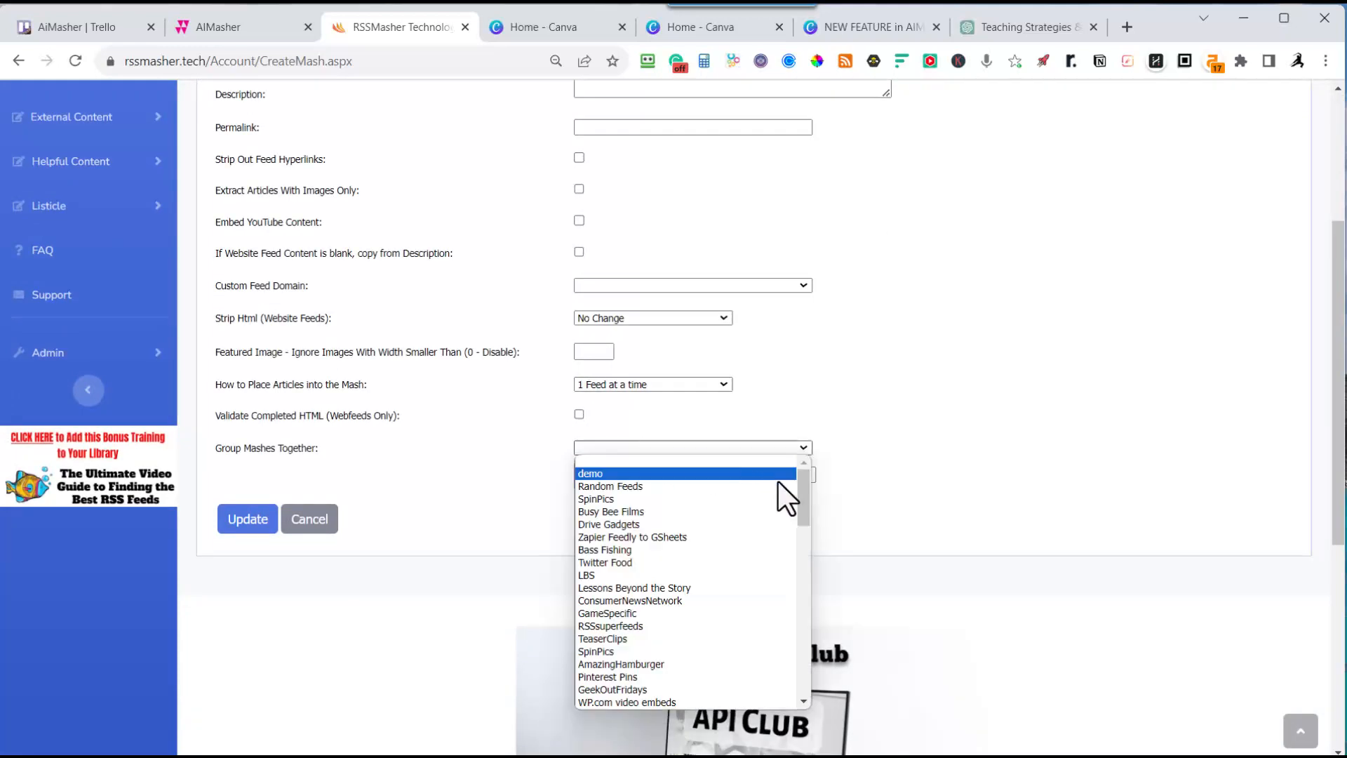
click(552, 455)
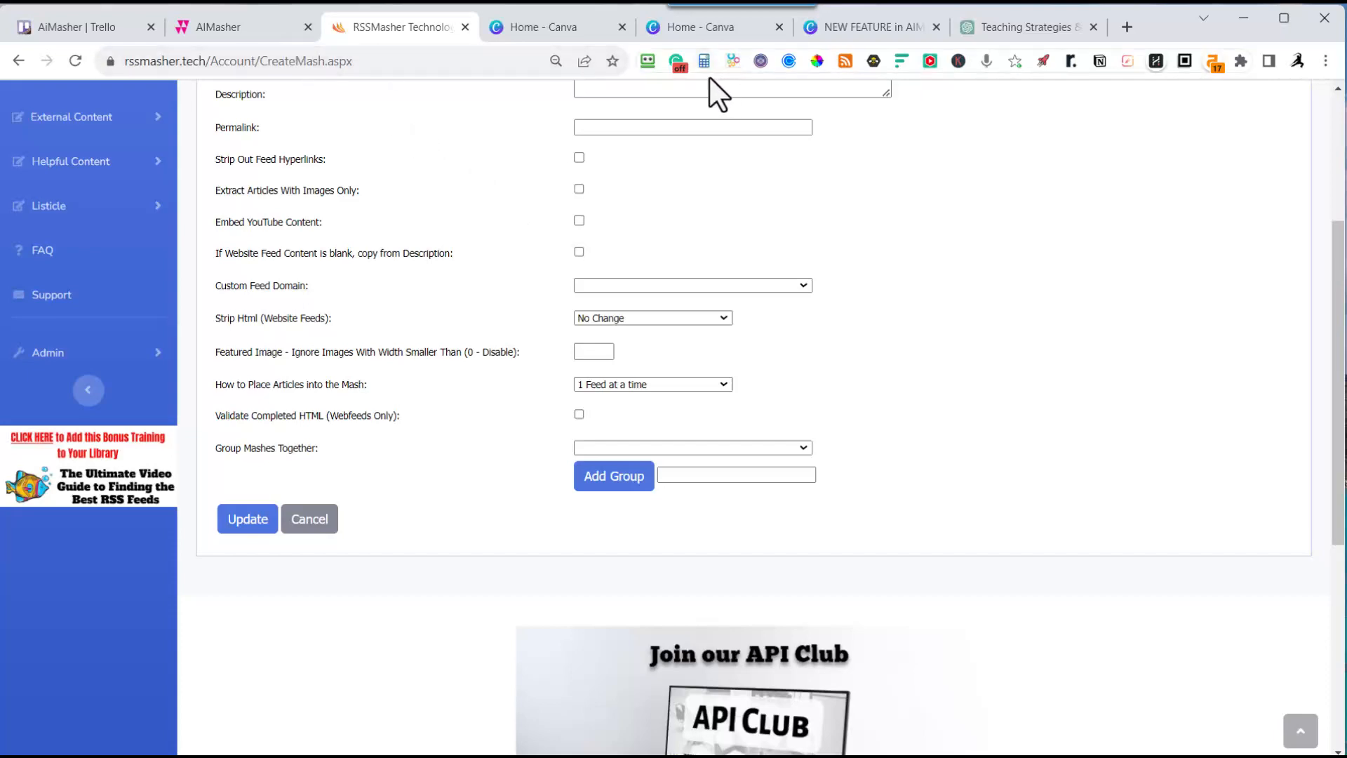
key(alt+Tab)
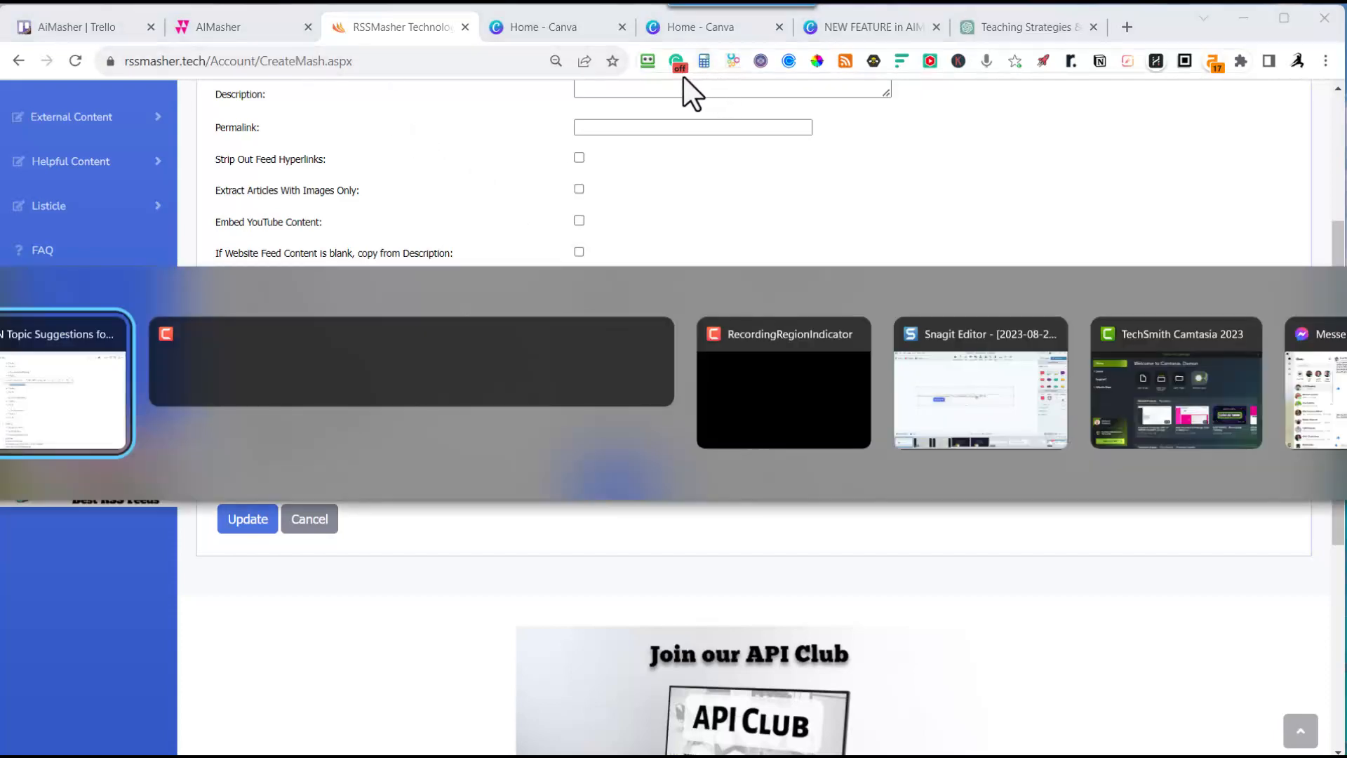
scroll(737, 351, up, 5)
scroll(691, 349, up, 4)
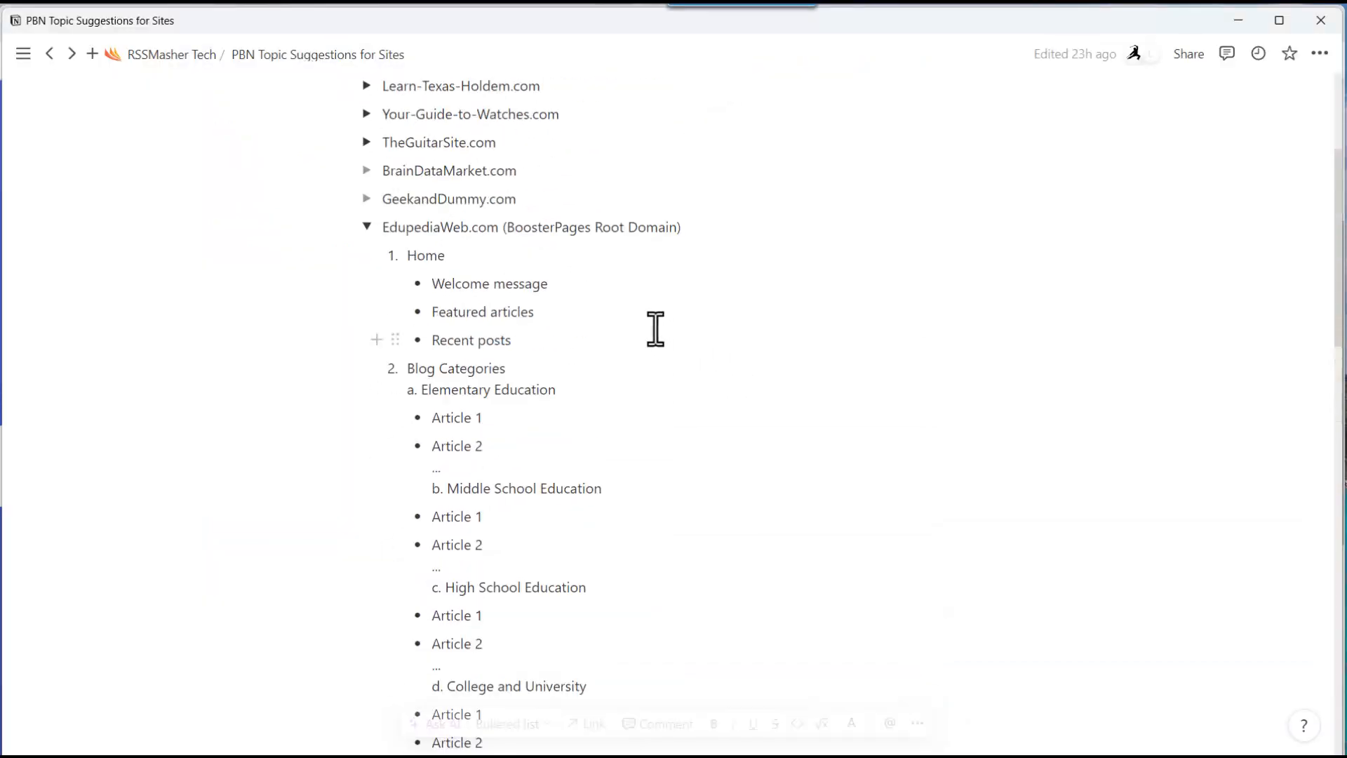
drag(496, 230, 380, 230)
key(ctrl+c)
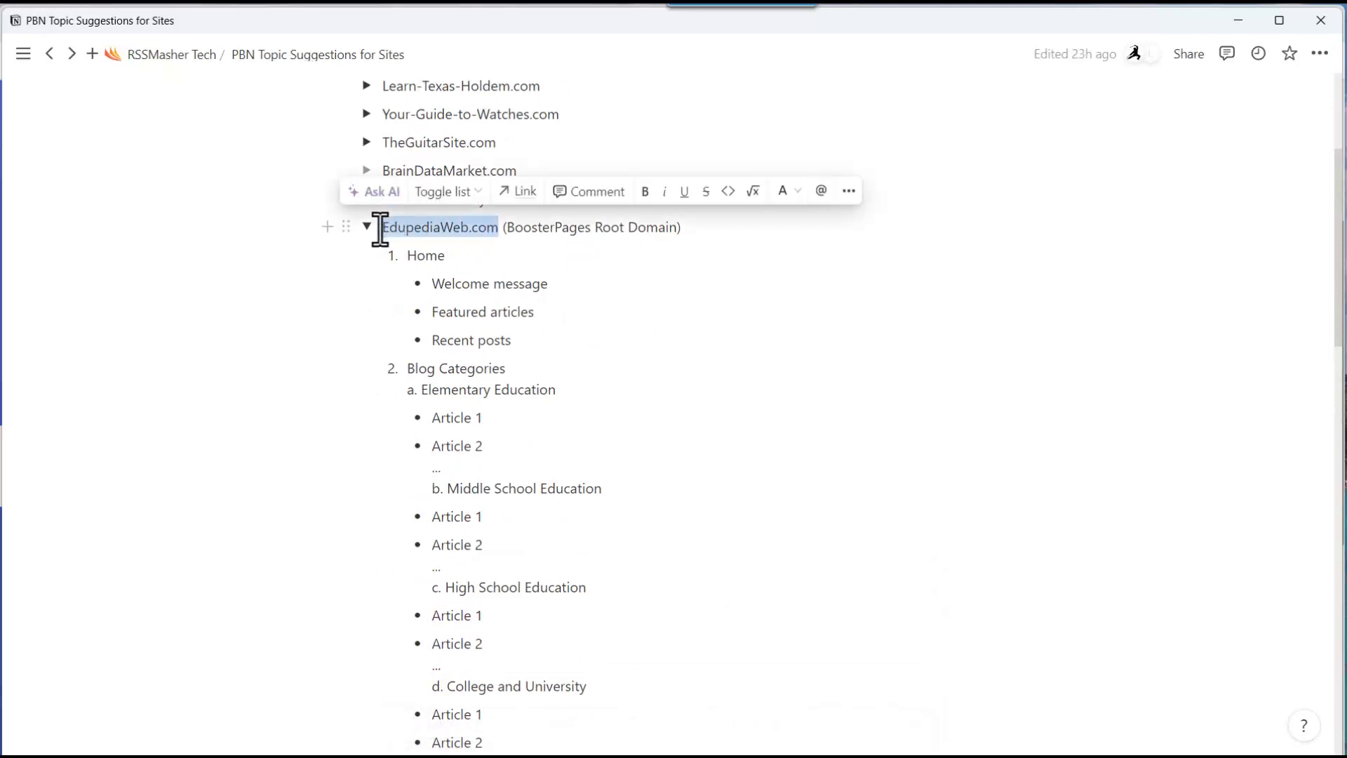
Return to RSSMasher in the browser and add a new mash group named EdupediaWeb.com
key(alt+Tab)
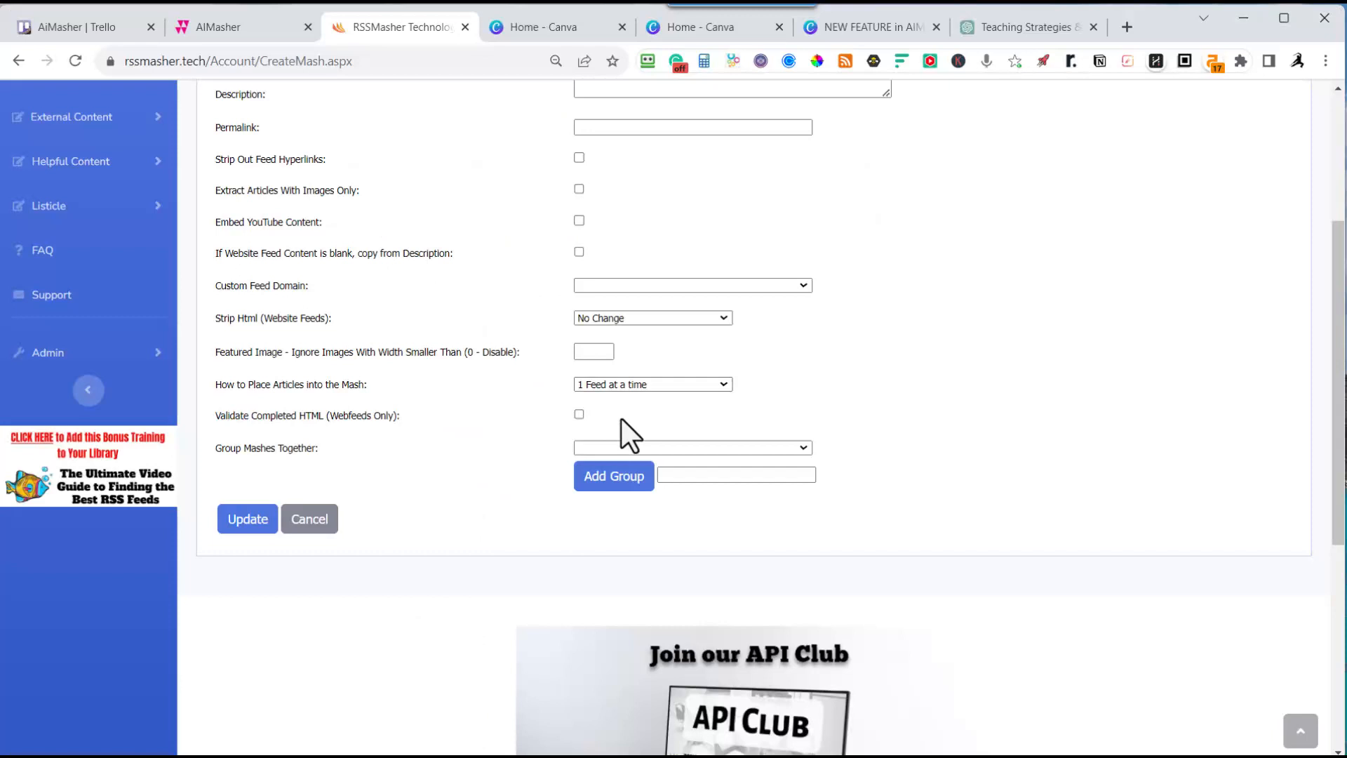
click(672, 475)
key(ctrl+v)
click(611, 484)
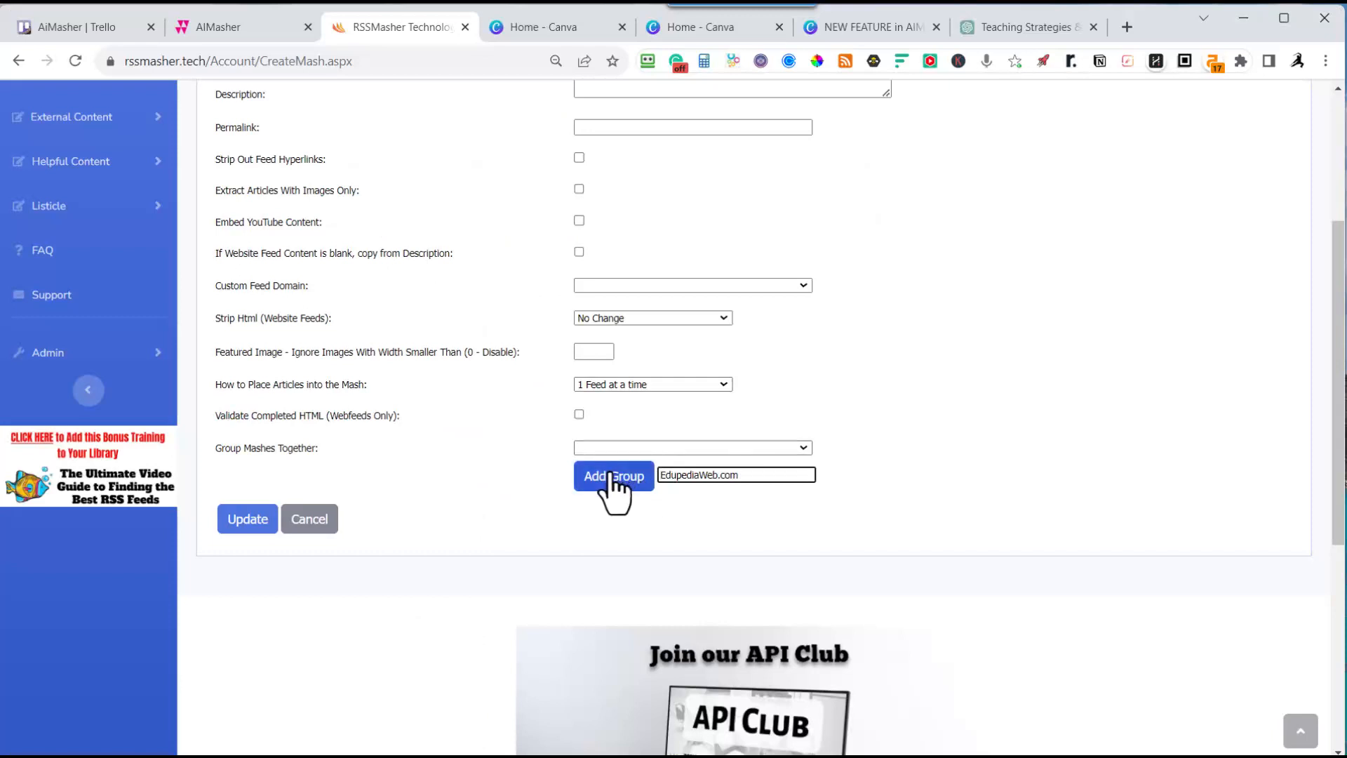
Assign the new mash to the EdupediaWeb.com group and save the mash settings
click(762, 451)
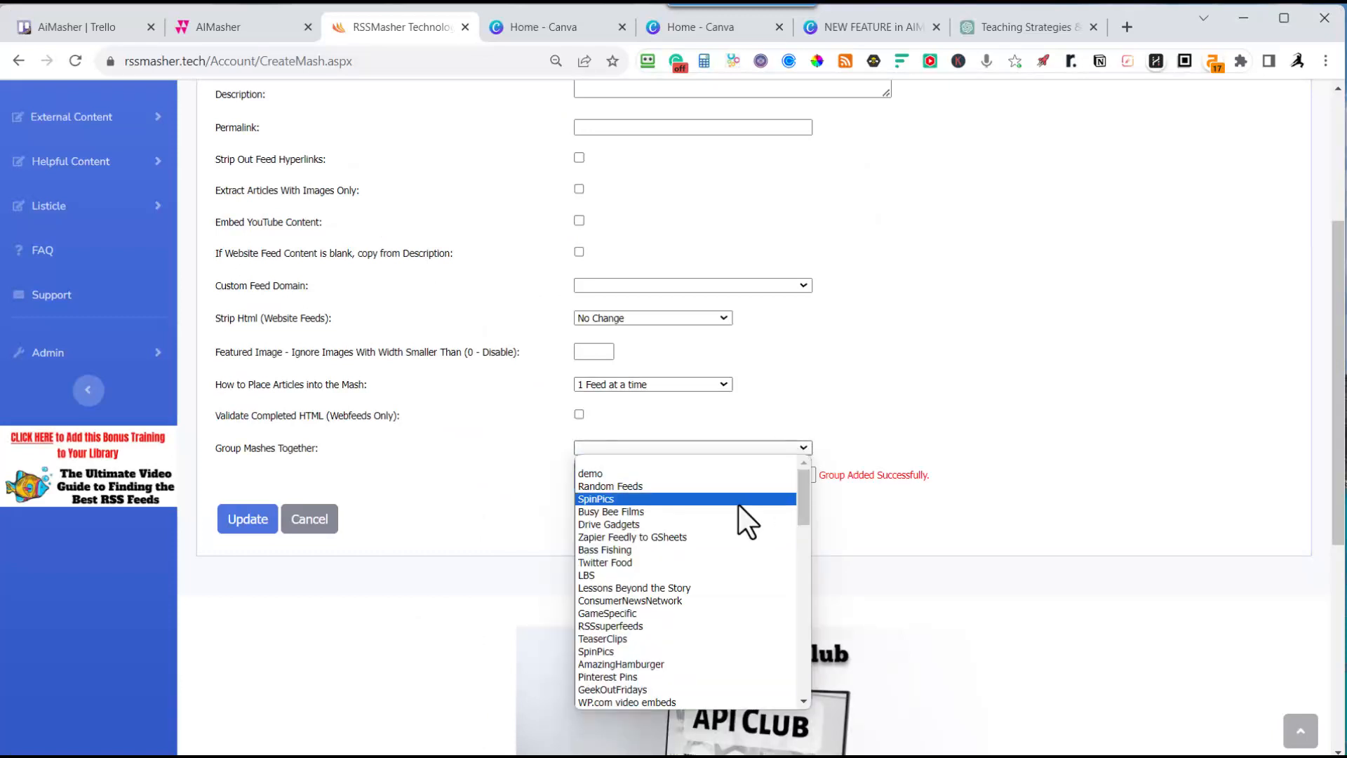
scroll(735, 511, down, 5)
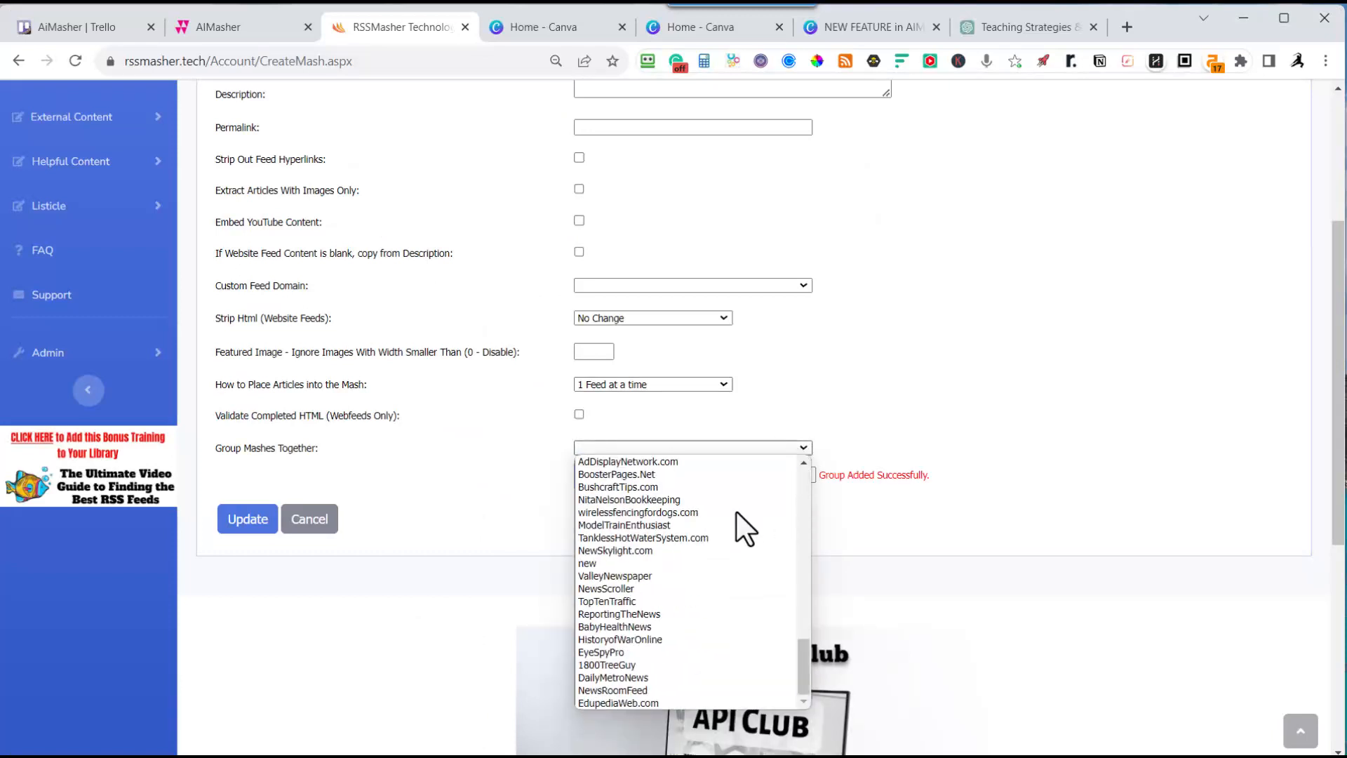
click(591, 703)
click(246, 530)
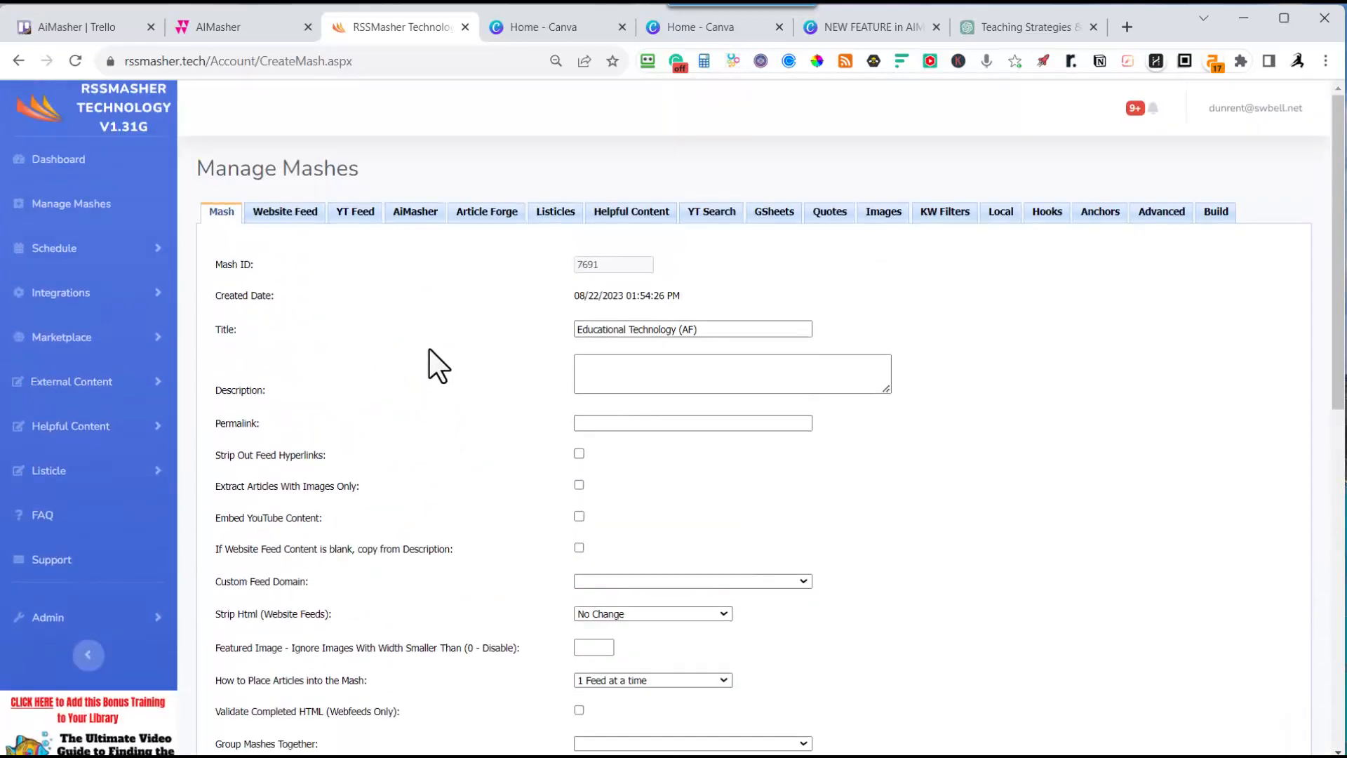
Add the Educational Technology Article Forge campaign to the mash
click(486, 213)
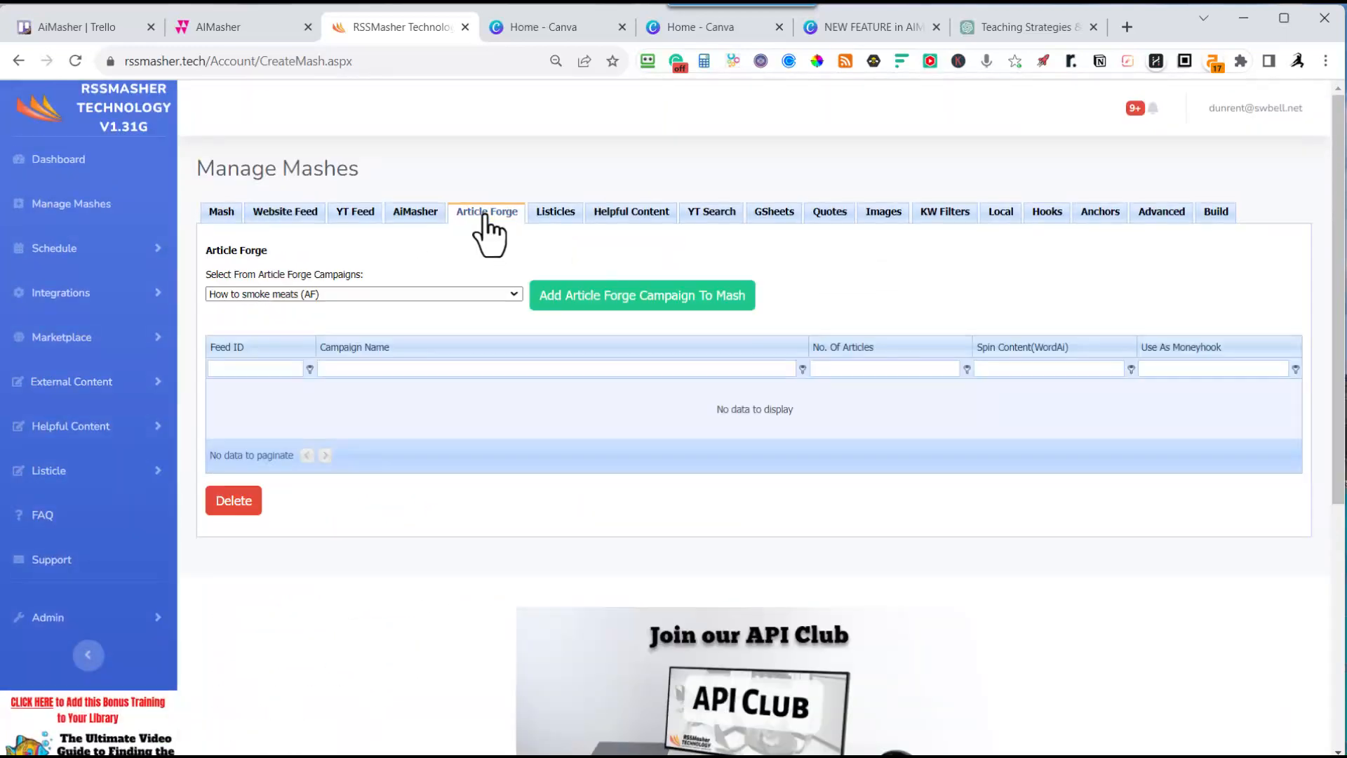
click(511, 294)
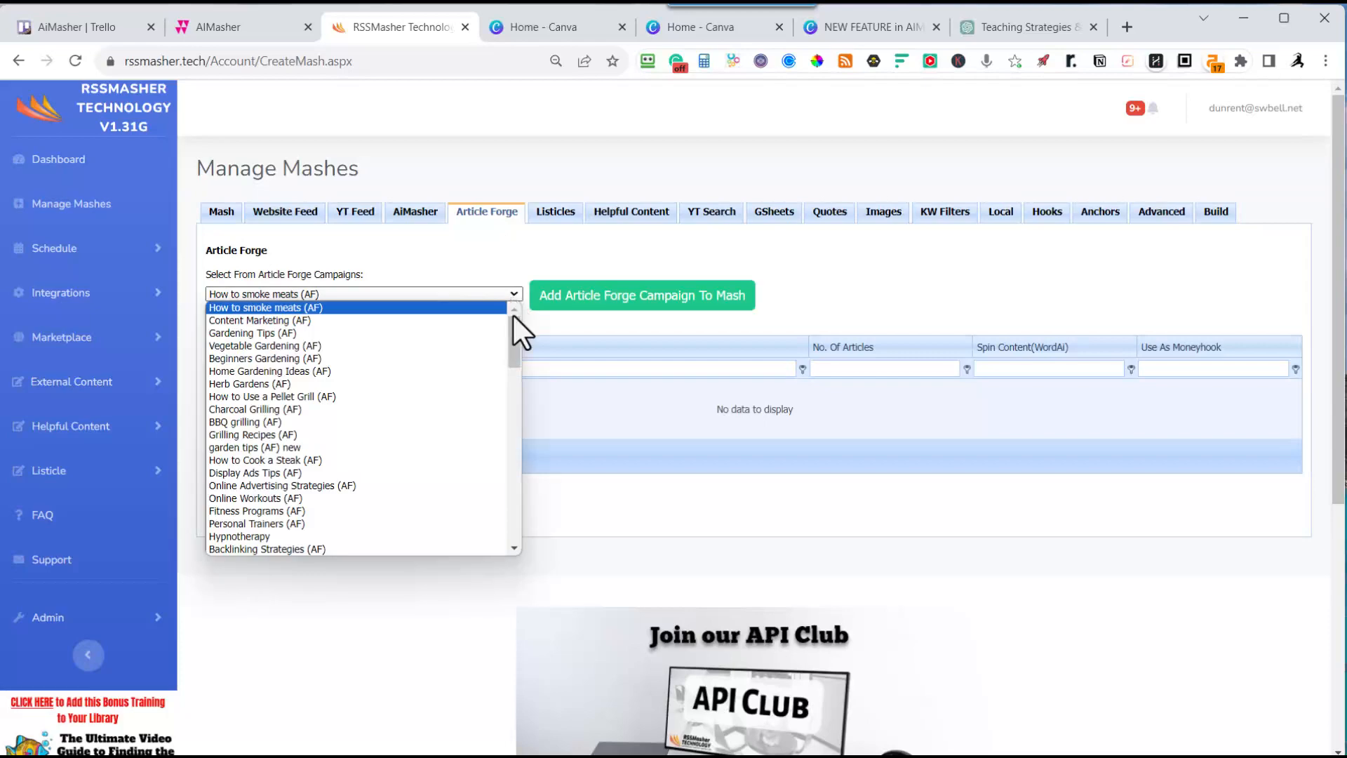
drag(513, 327, 511, 520)
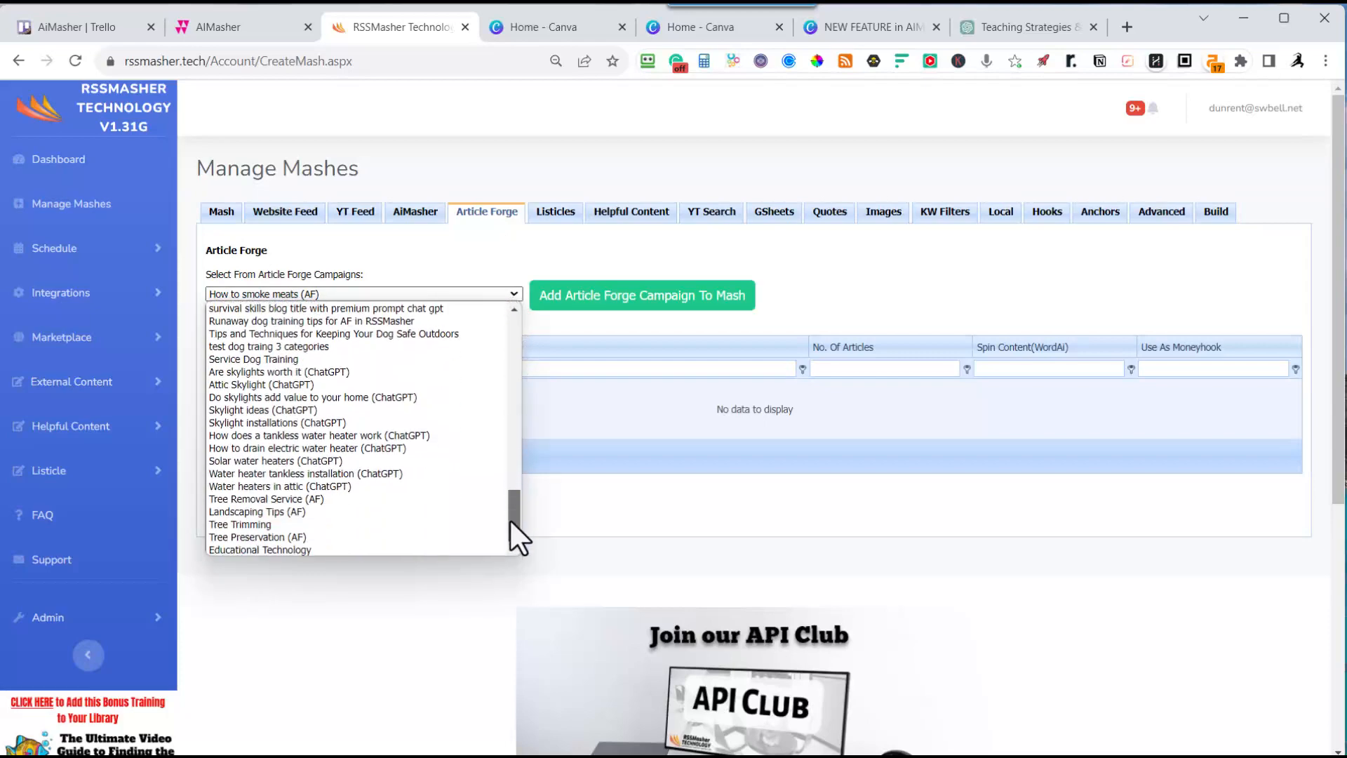
click(263, 552)
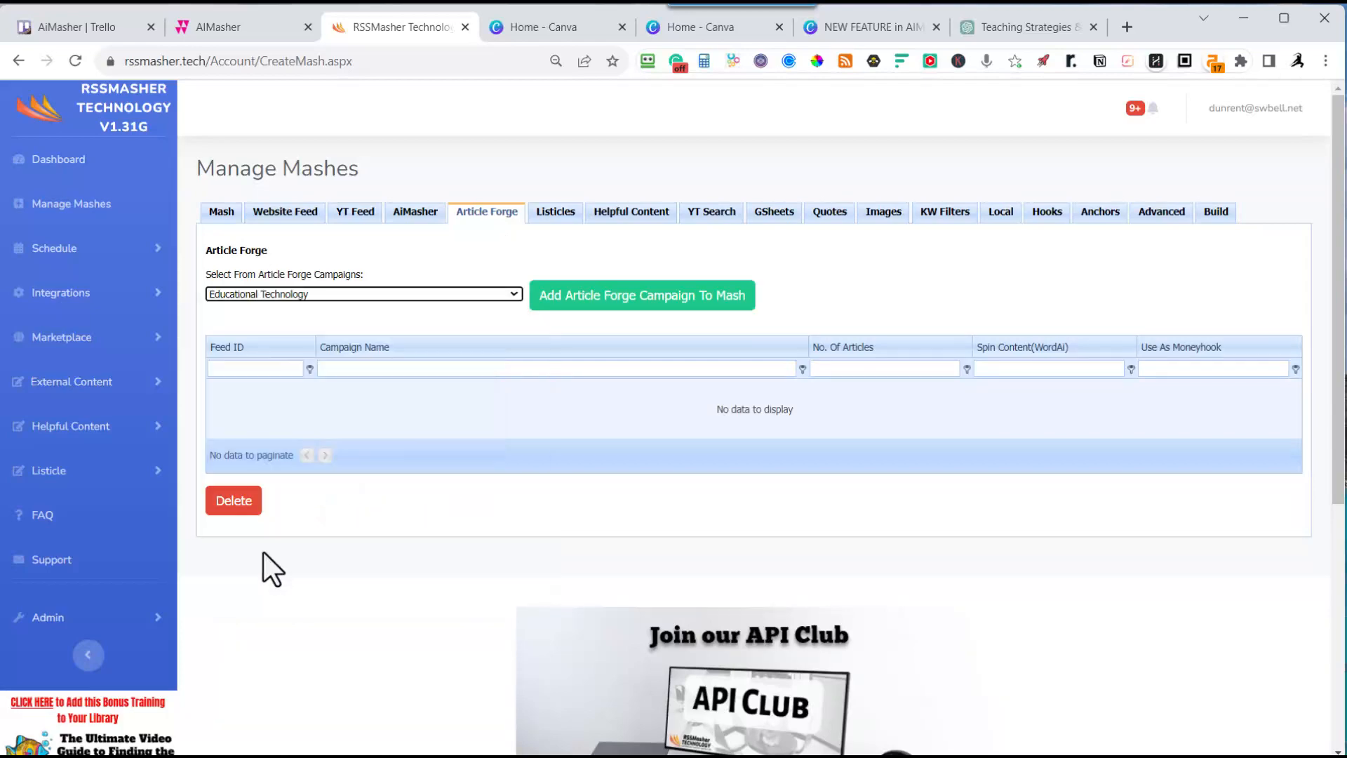
click(609, 302)
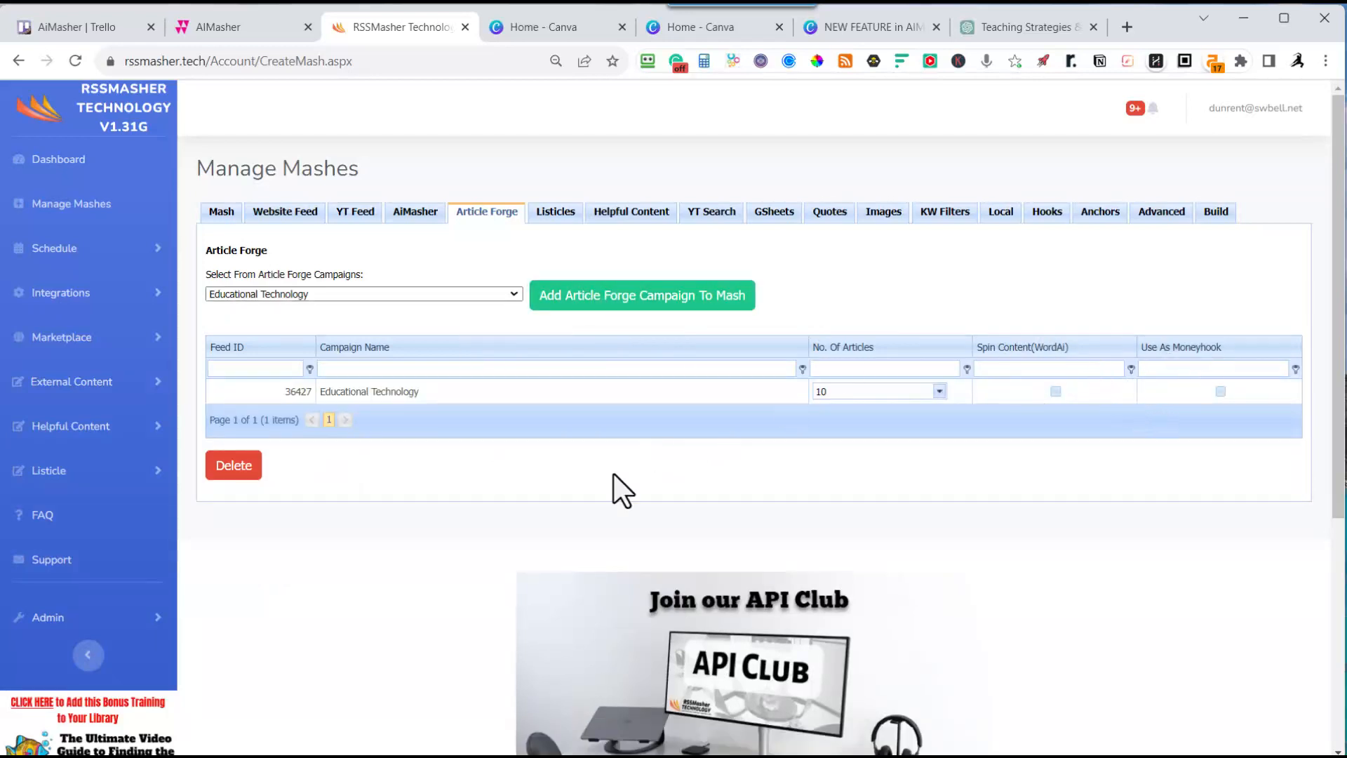
Build the mash and look through its articles in the web preview
click(1220, 214)
click(281, 420)
scroll(295, 407, down, 10)
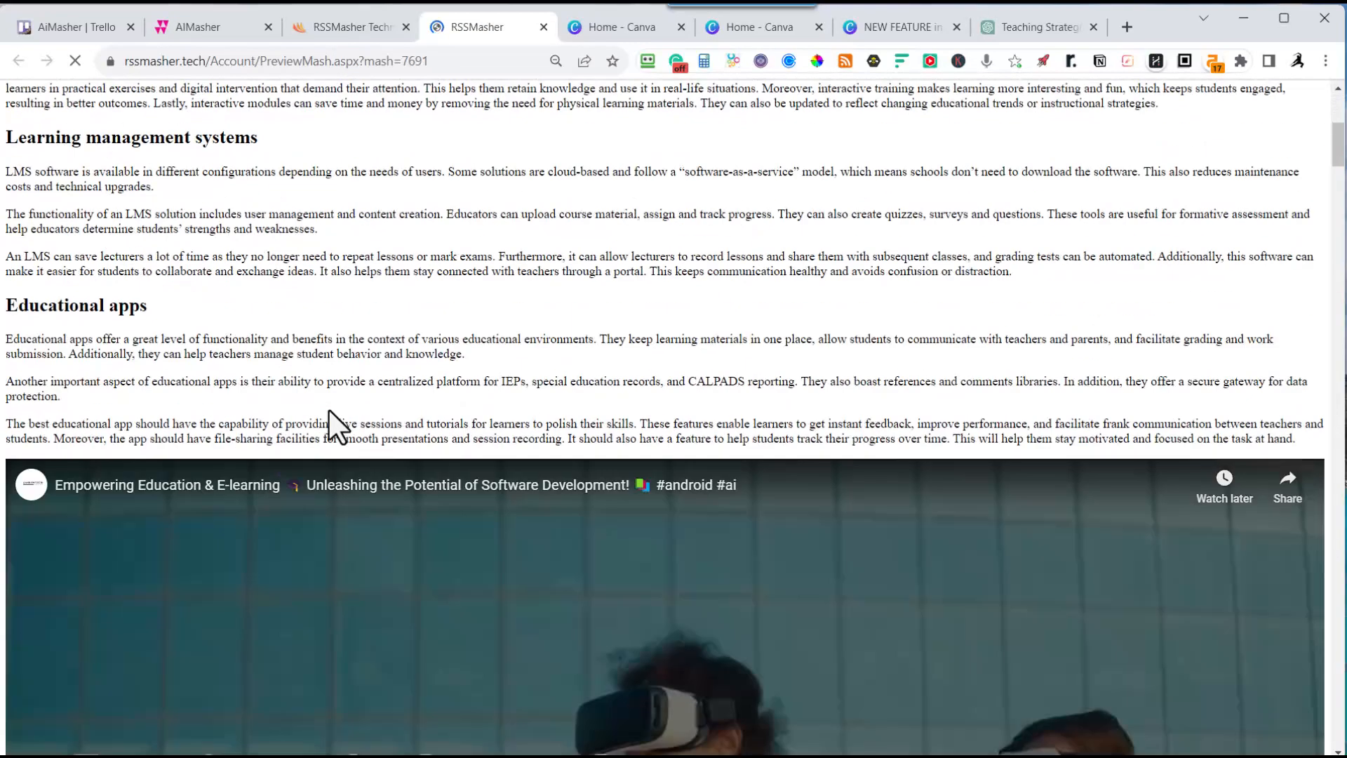
scroll(329, 414, down, 15)
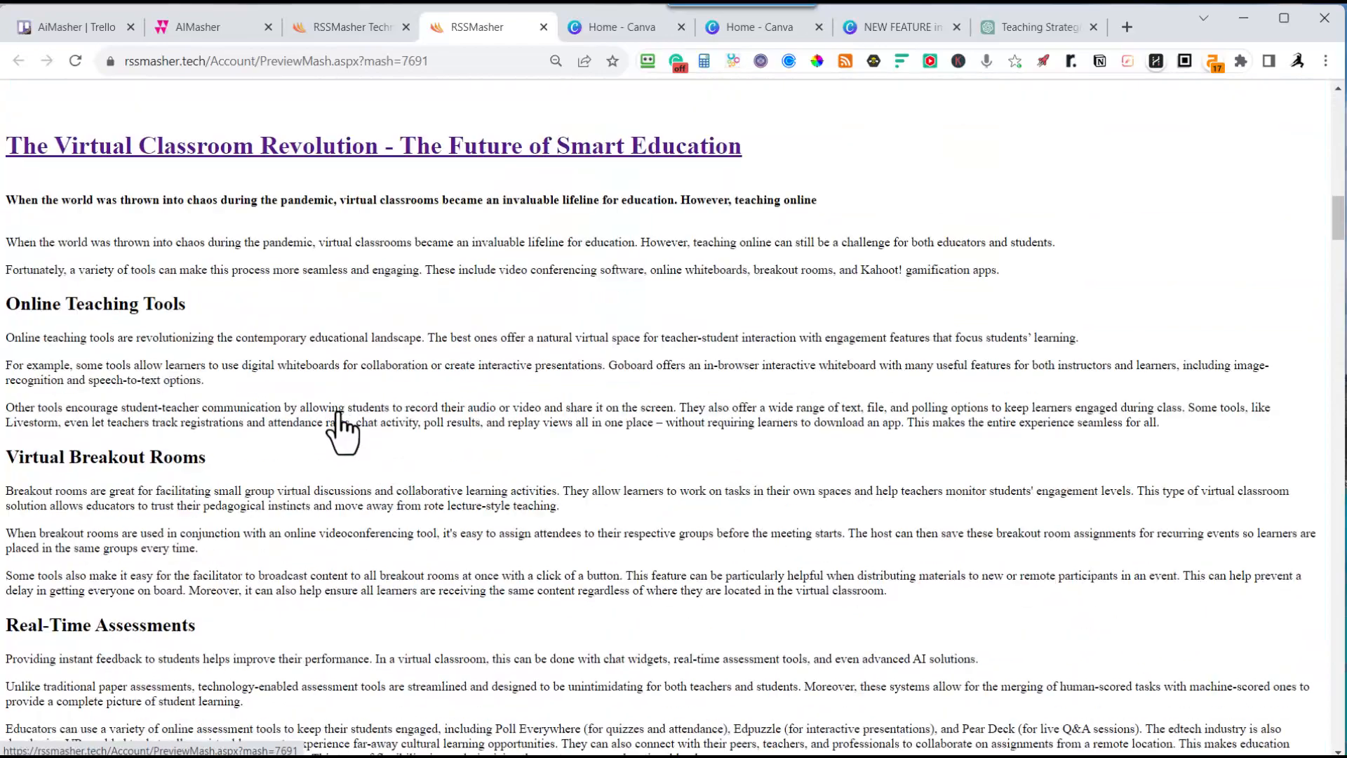
scroll(337, 414, down, 12)
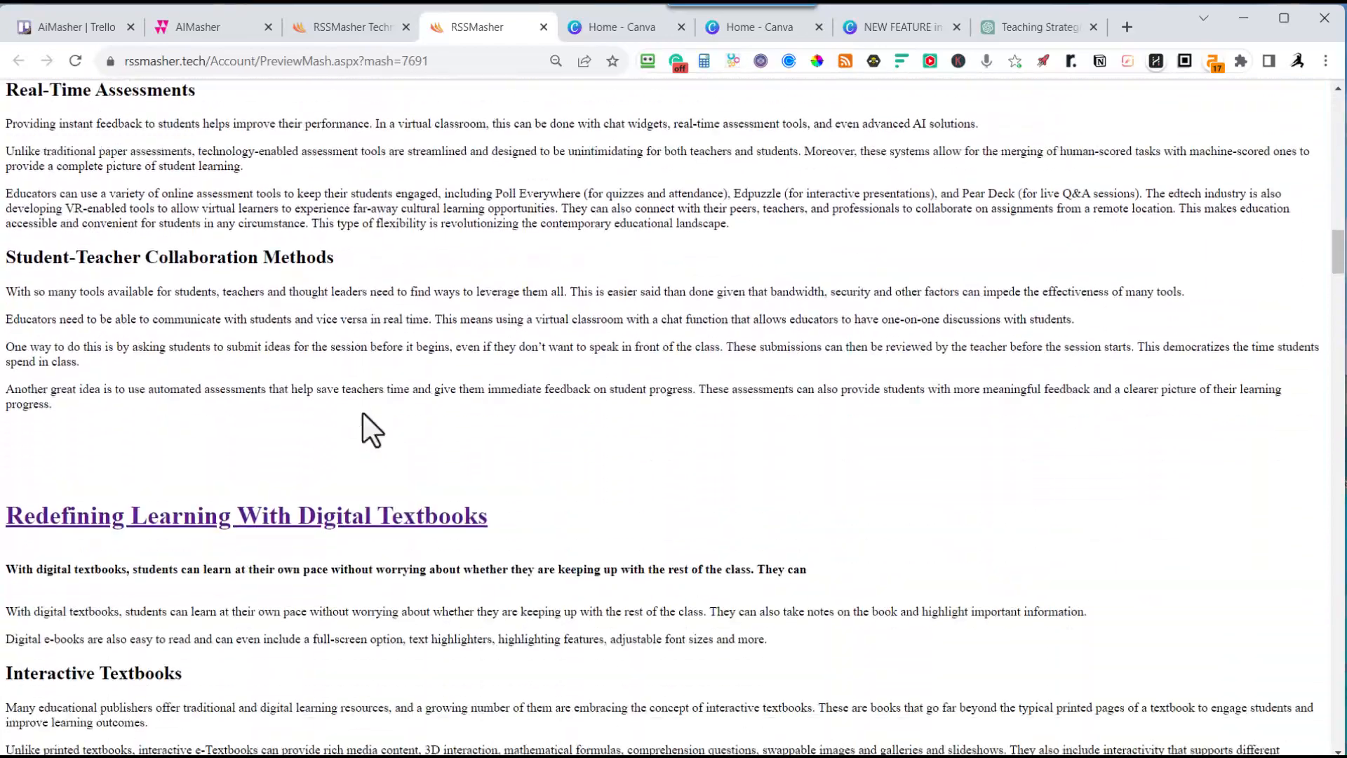
scroll(361, 419, down, 4)
scroll(322, 336, up, 10)
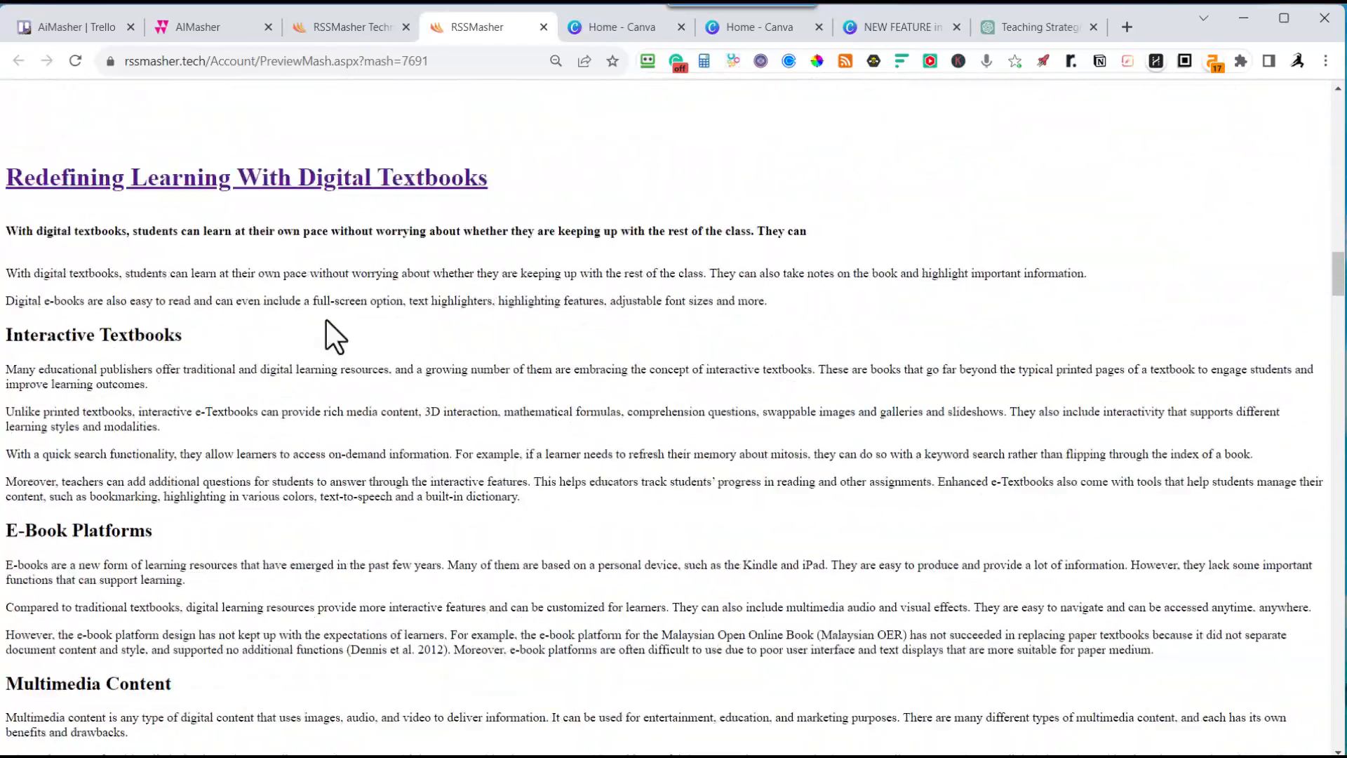
scroll(330, 335, up, 20)
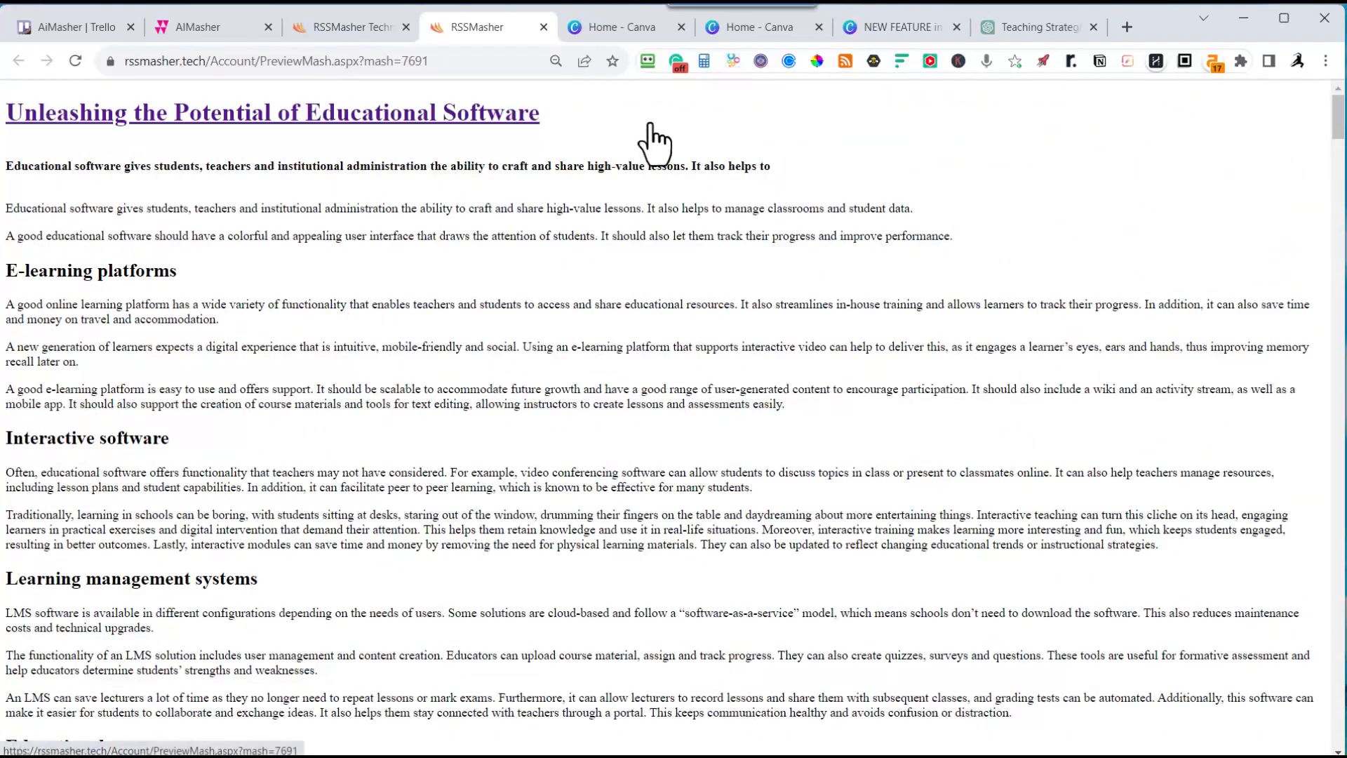
Return to the mash's image settings, enable replacement from image packs, and select the Tech pack
click(369, 27)
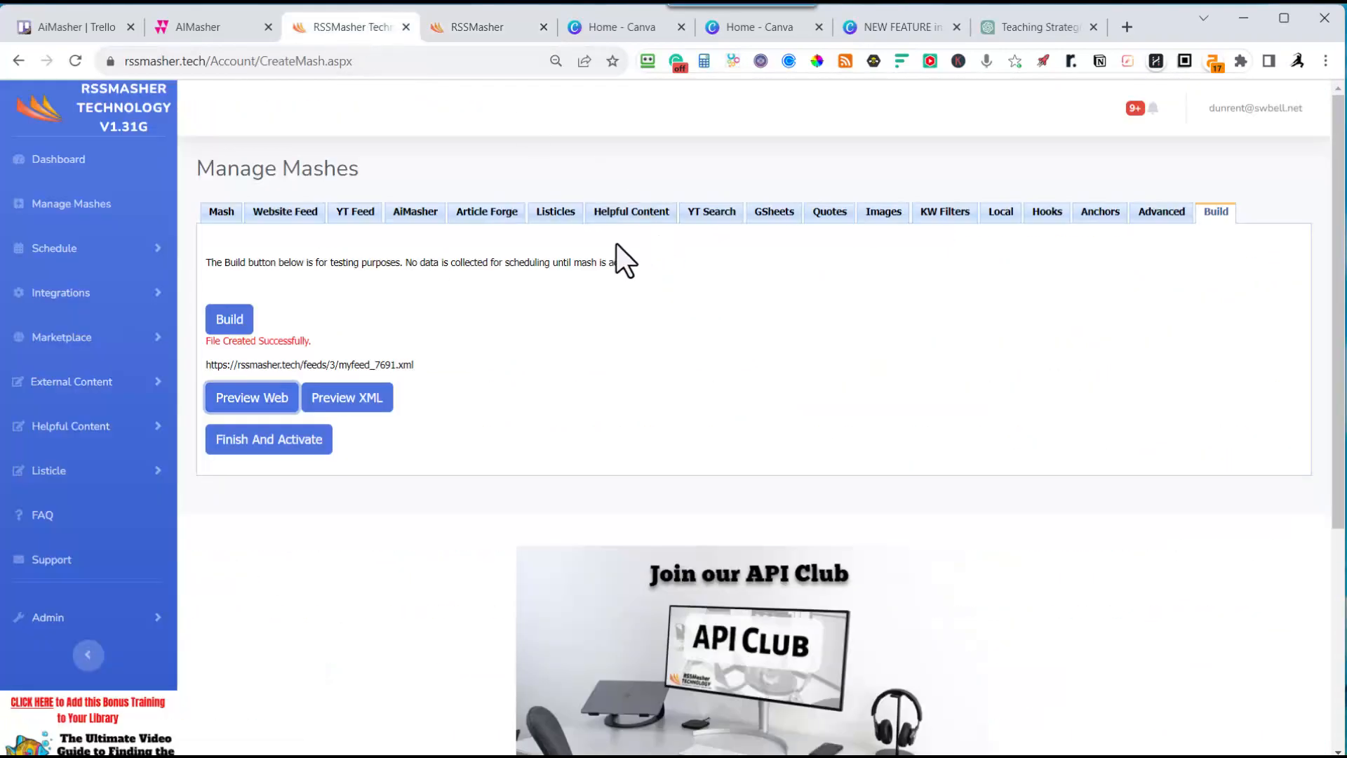
click(873, 214)
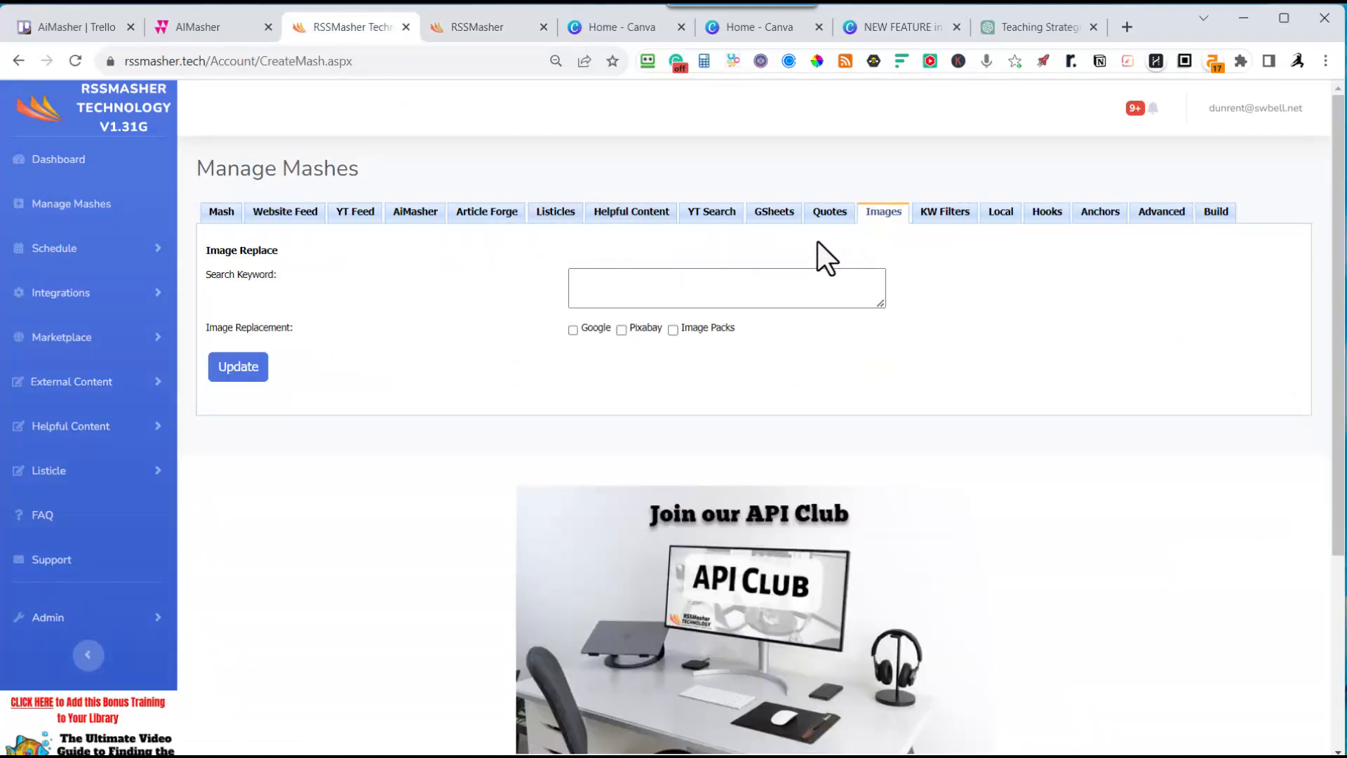
click(673, 330)
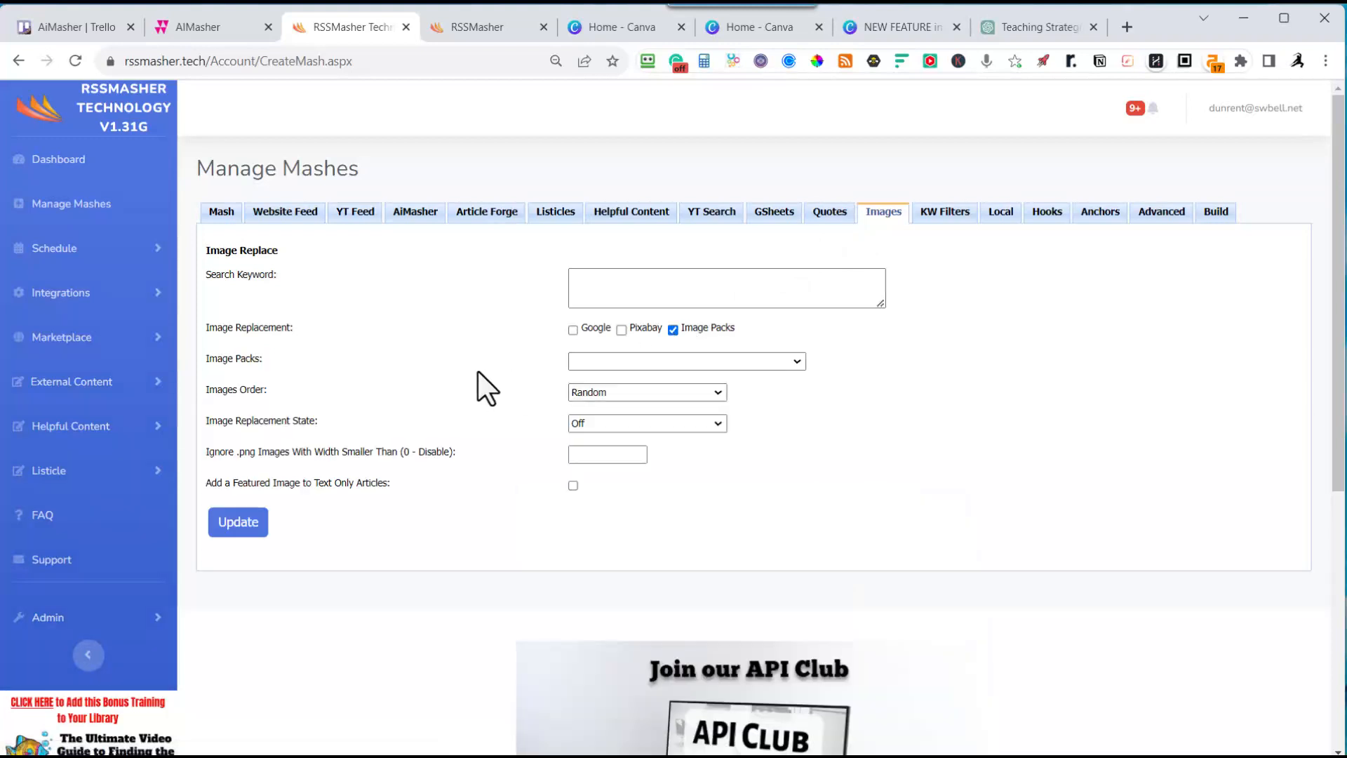
click(748, 362)
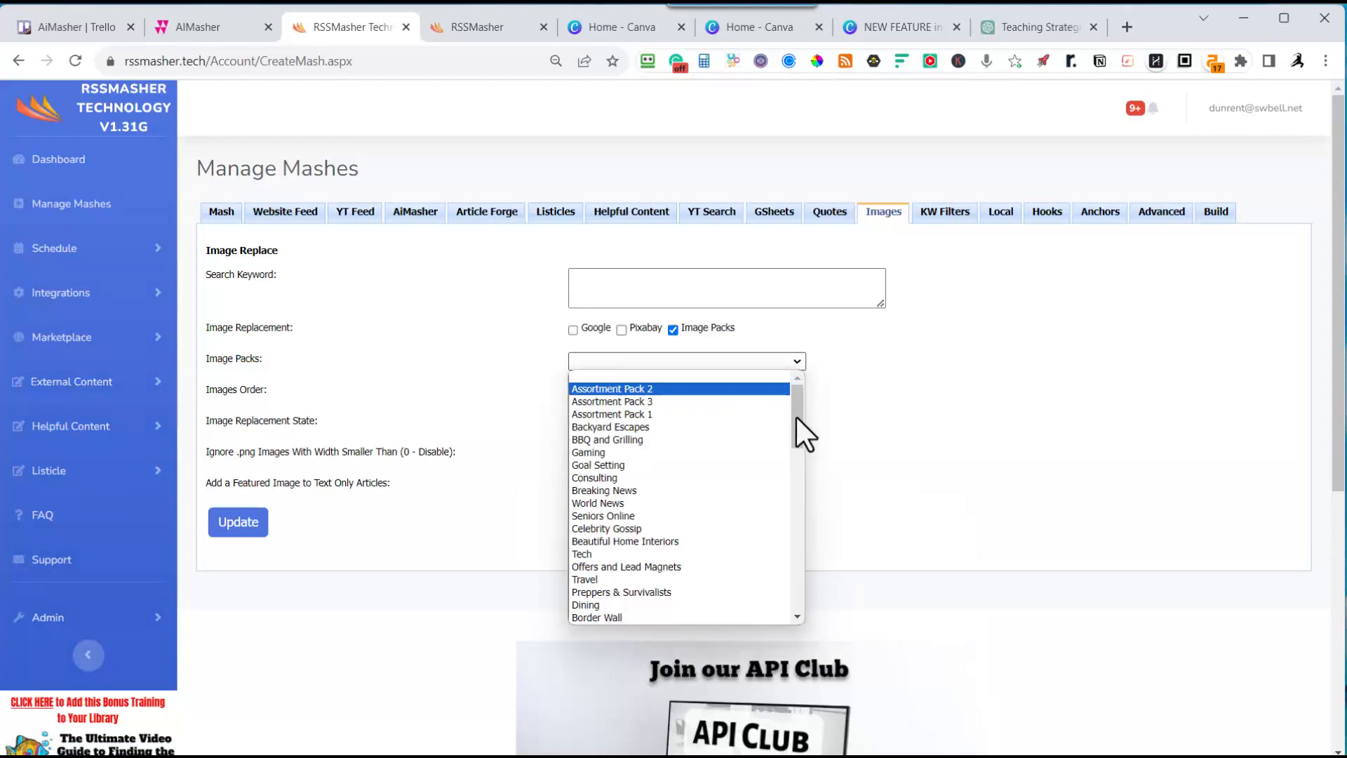
scroll(800, 429, down, 3)
drag(805, 432, 805, 445)
mouse_move(801, 457)
mouse_down()
mouse_move(791, 499)
mouse_move(792, 447)
mouse_up()
click(590, 397)
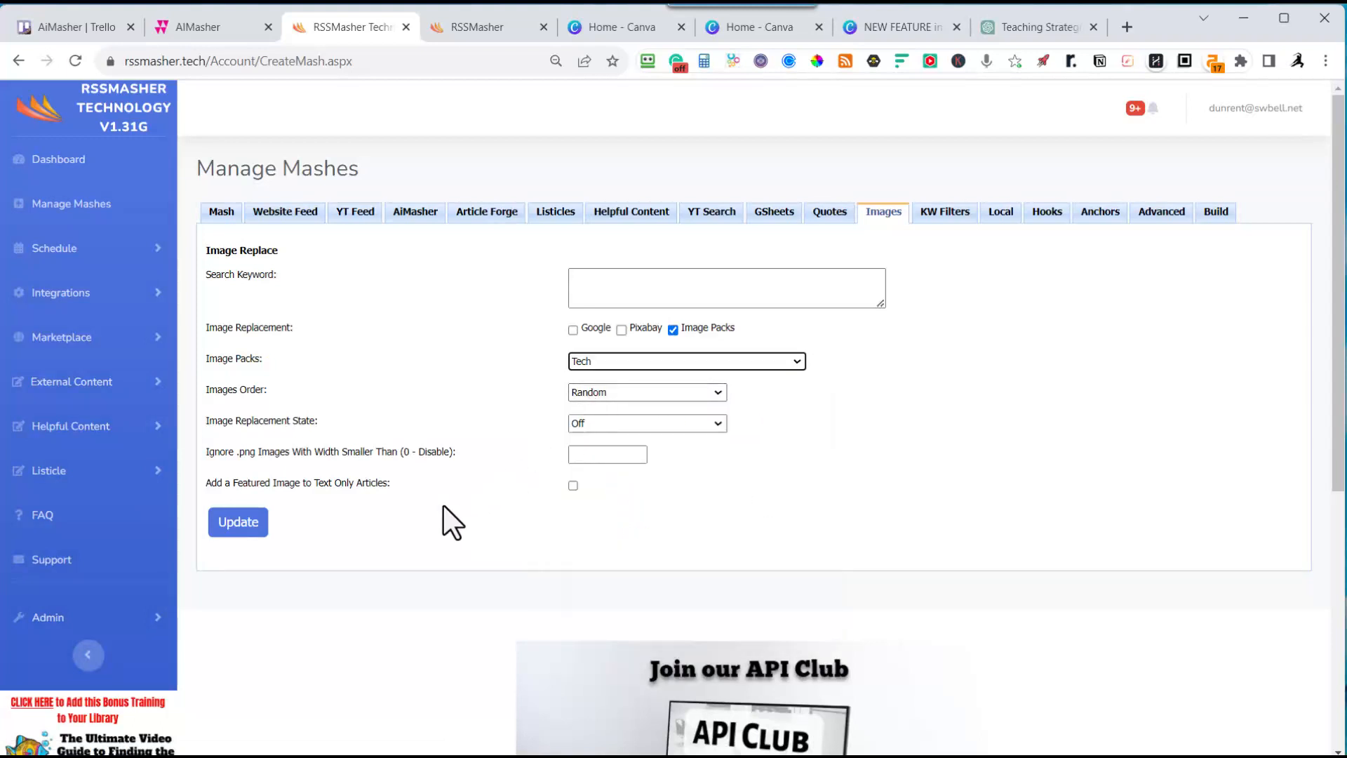
Set the image replacement state to First Image, enable adding a featured image to text-only articles, and save the image settings
click(606, 425)
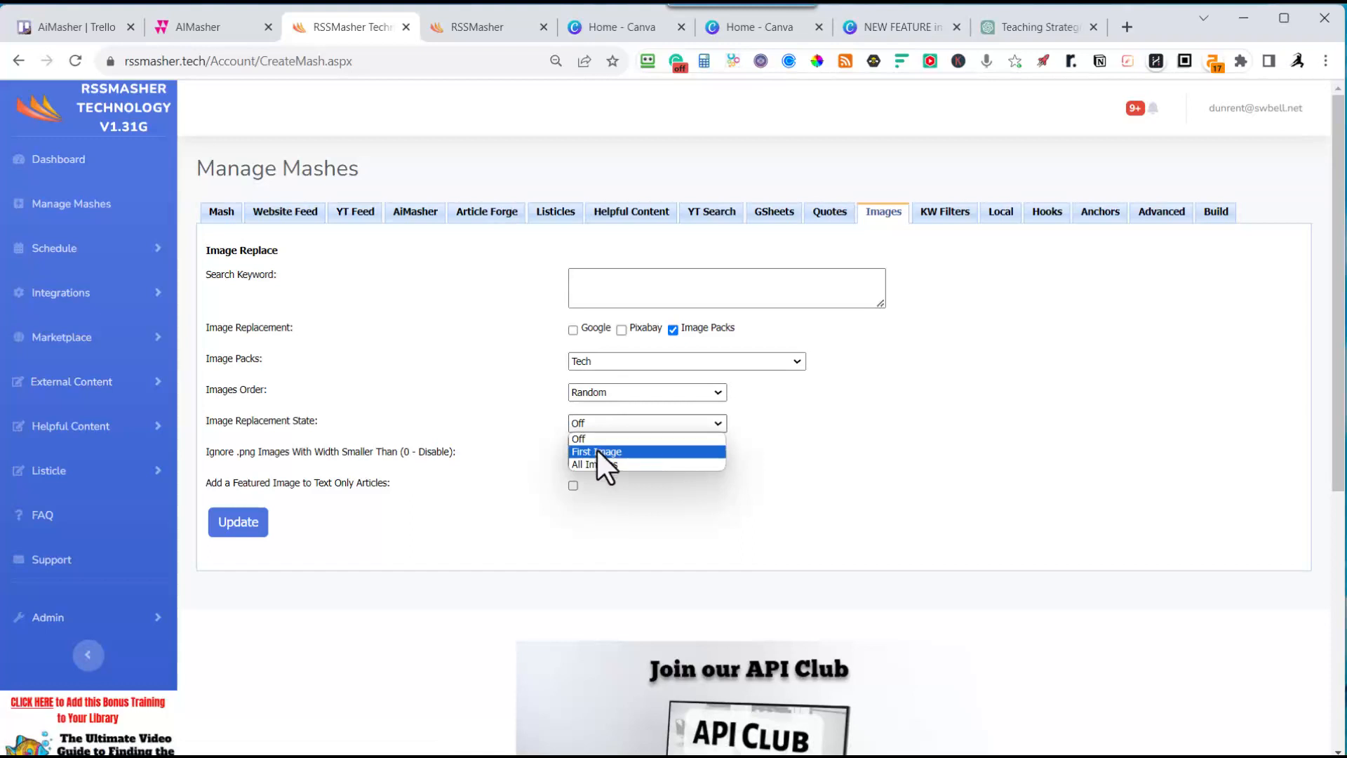
click(596, 451)
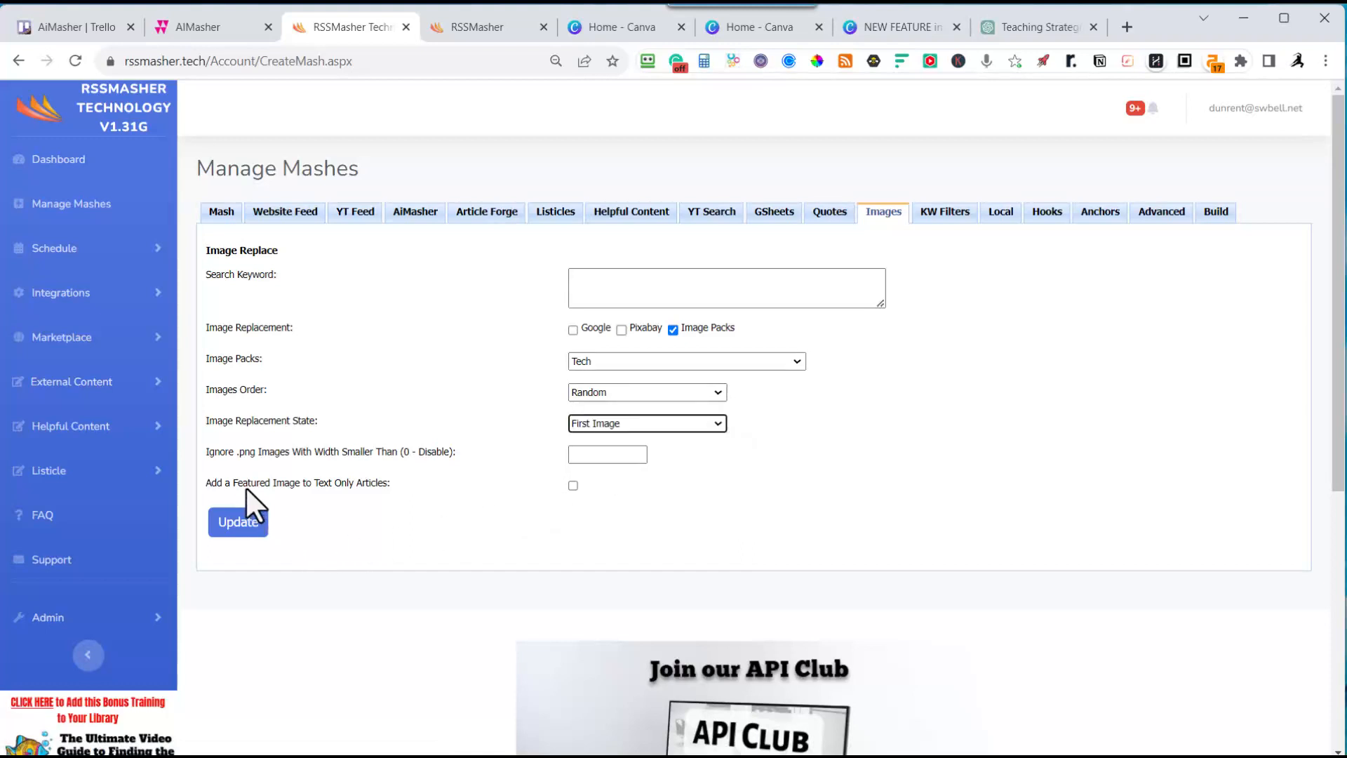
click(574, 486)
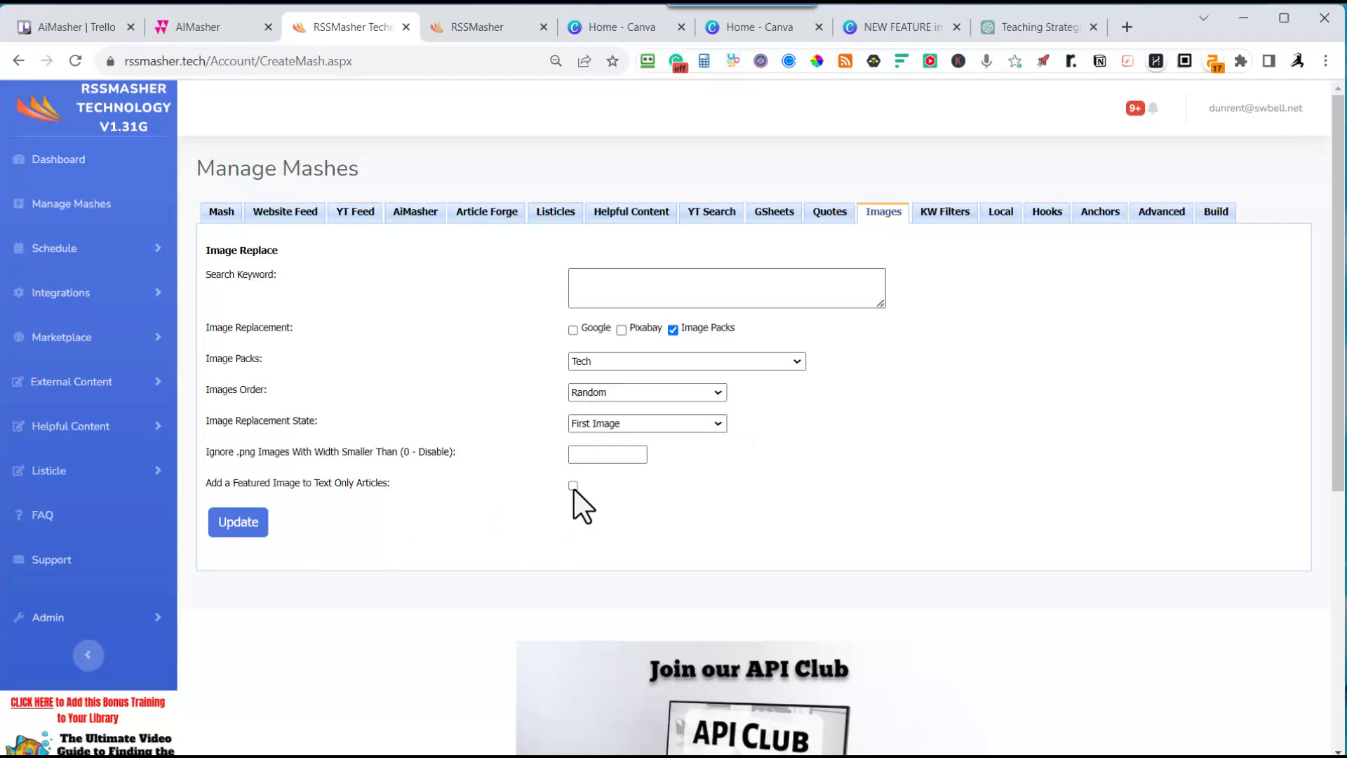
click(241, 531)
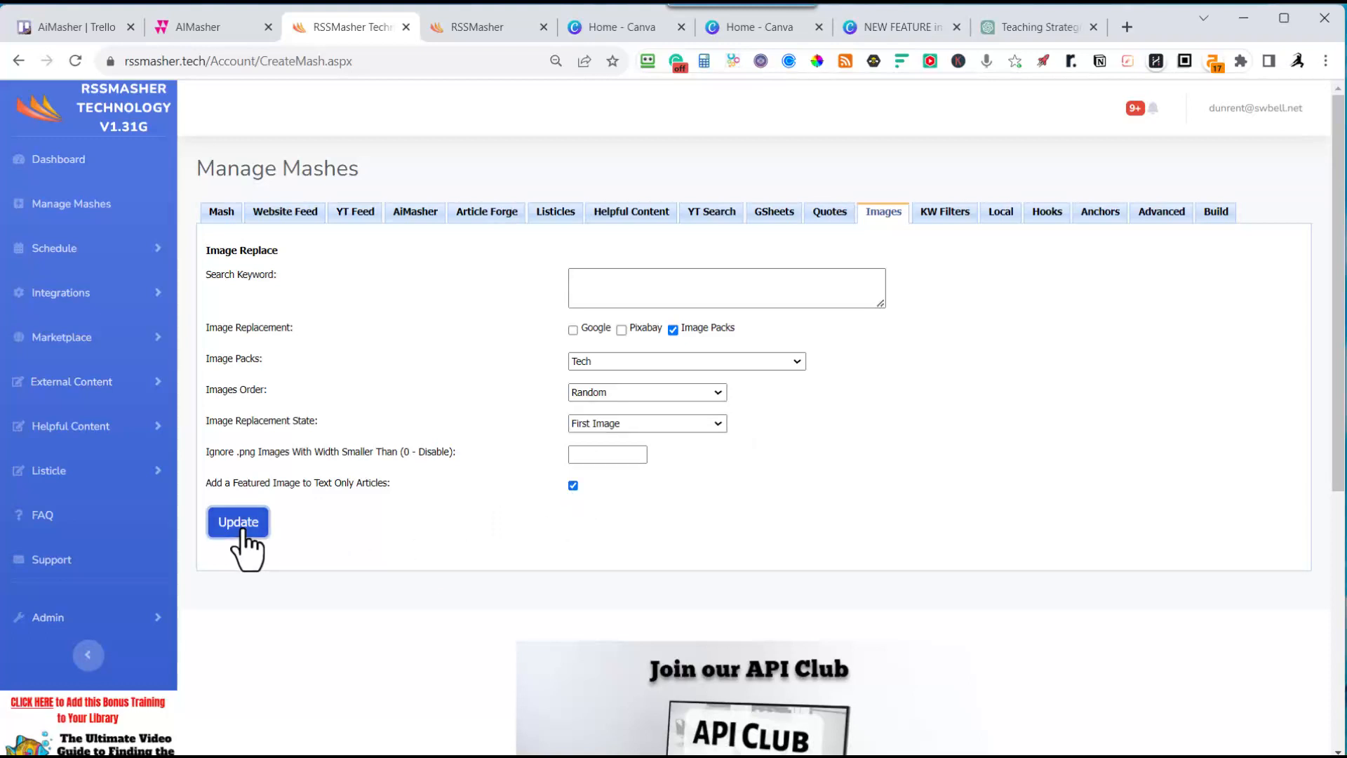
Rebuild the mash with the new image settings and check the articles' featured images in the web preview
click(1218, 212)
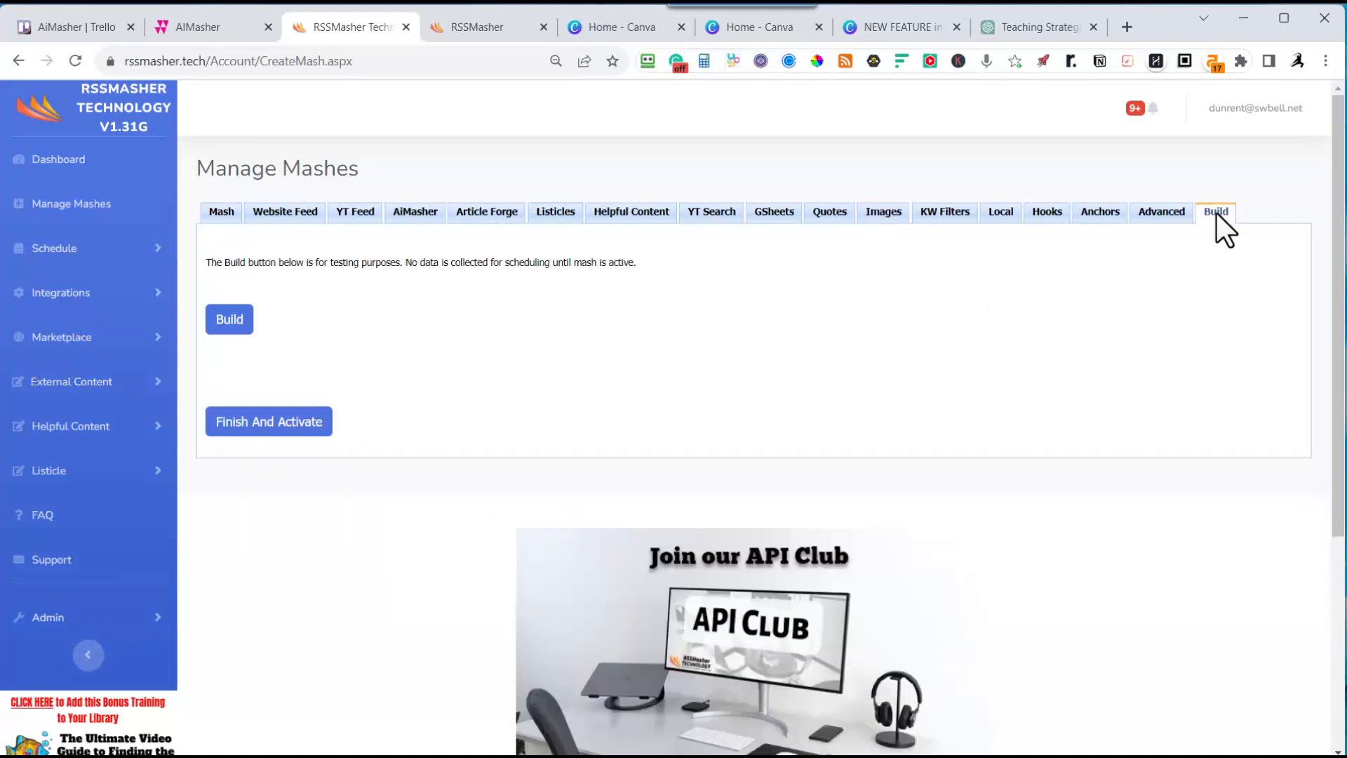
click(230, 325)
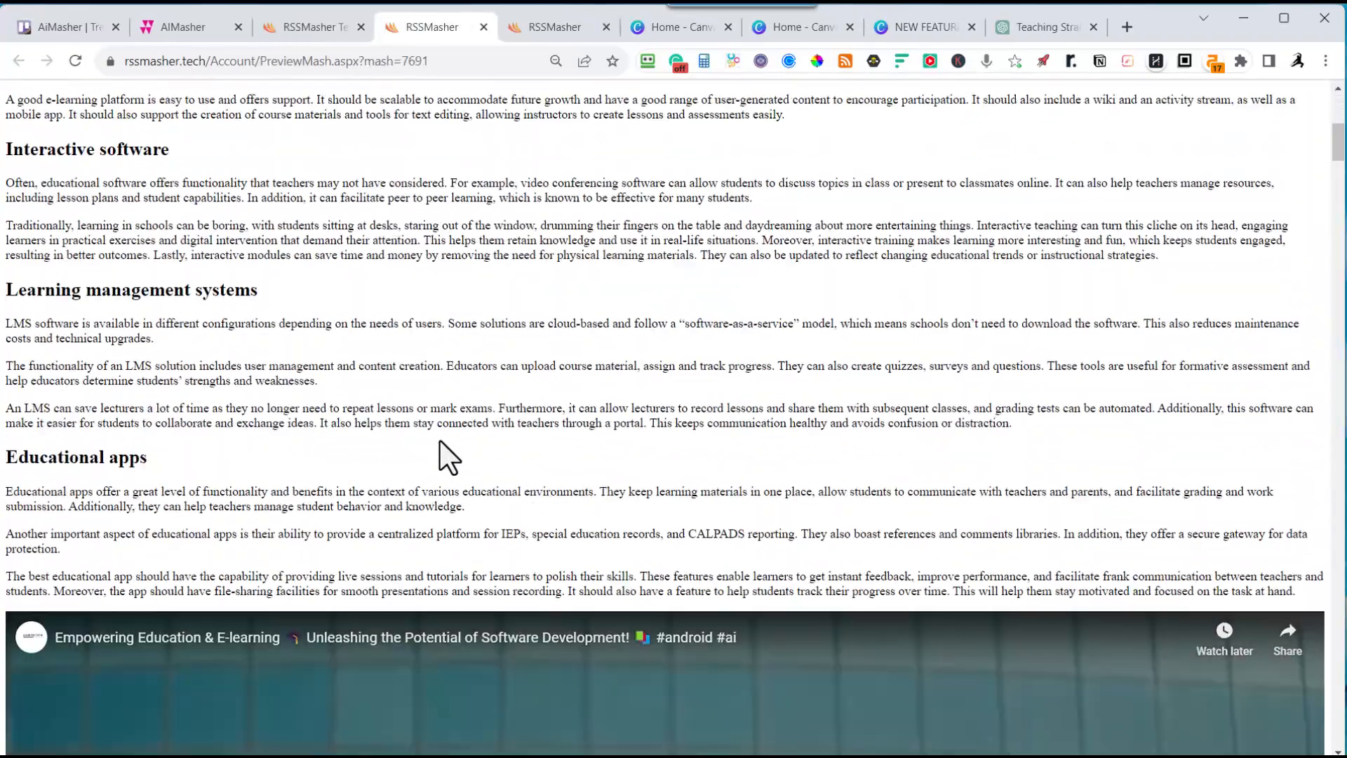
scroll(440, 442, down, 15)
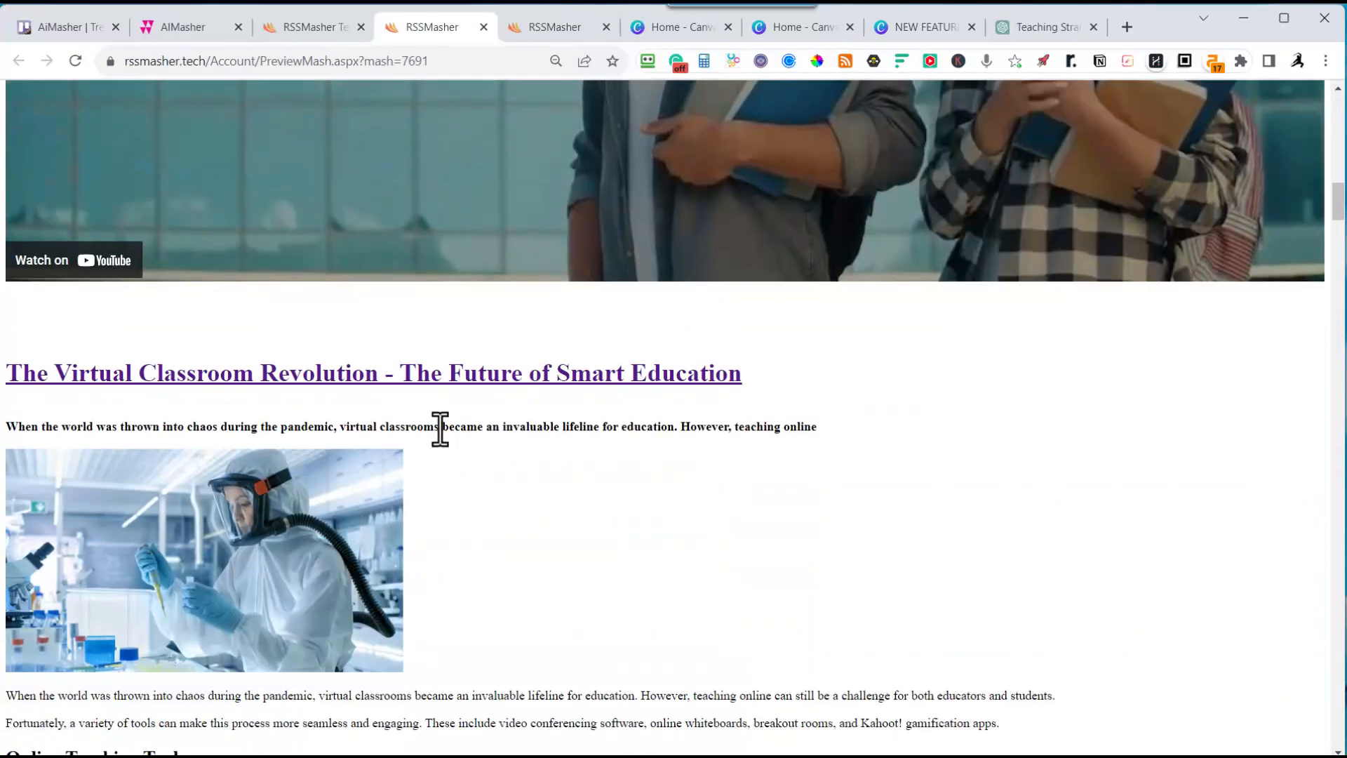
scroll(330, 500, down, 1)
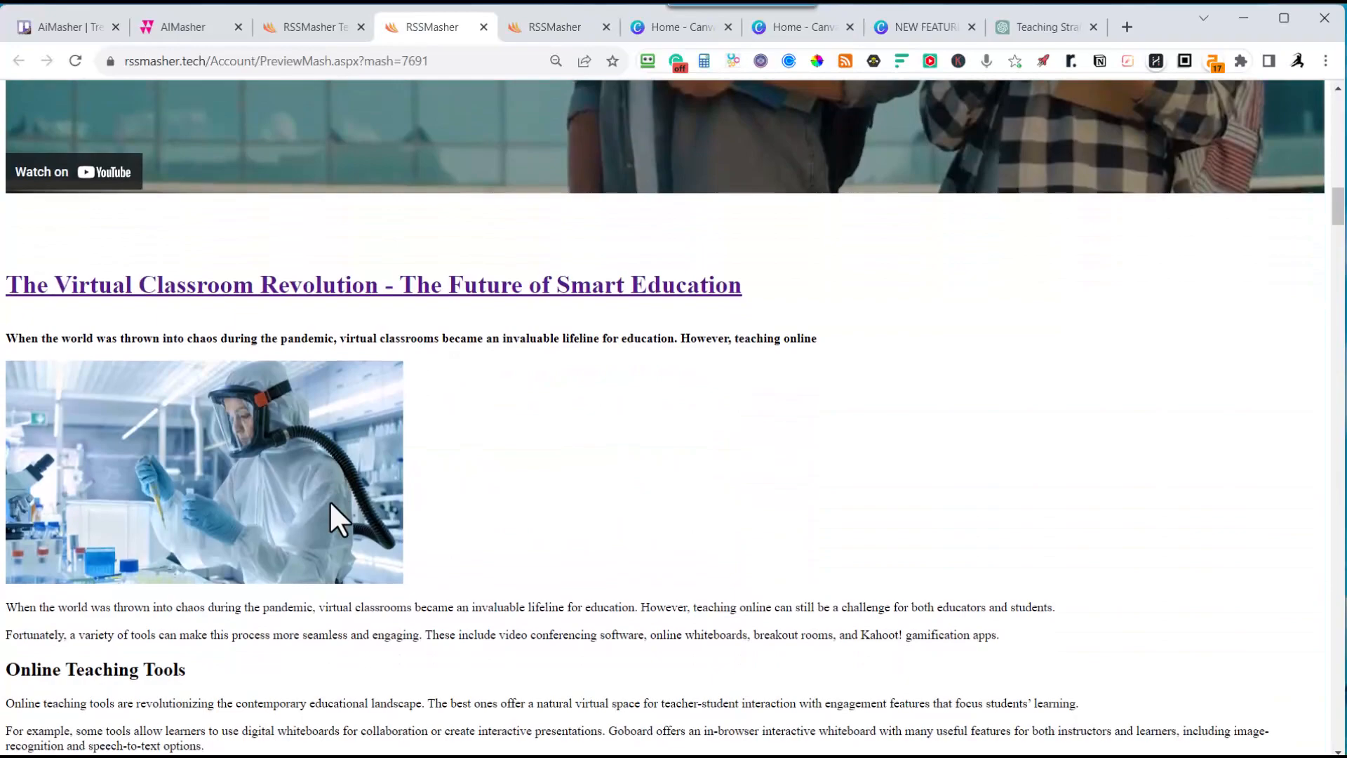
scroll(330, 500, down, 15)
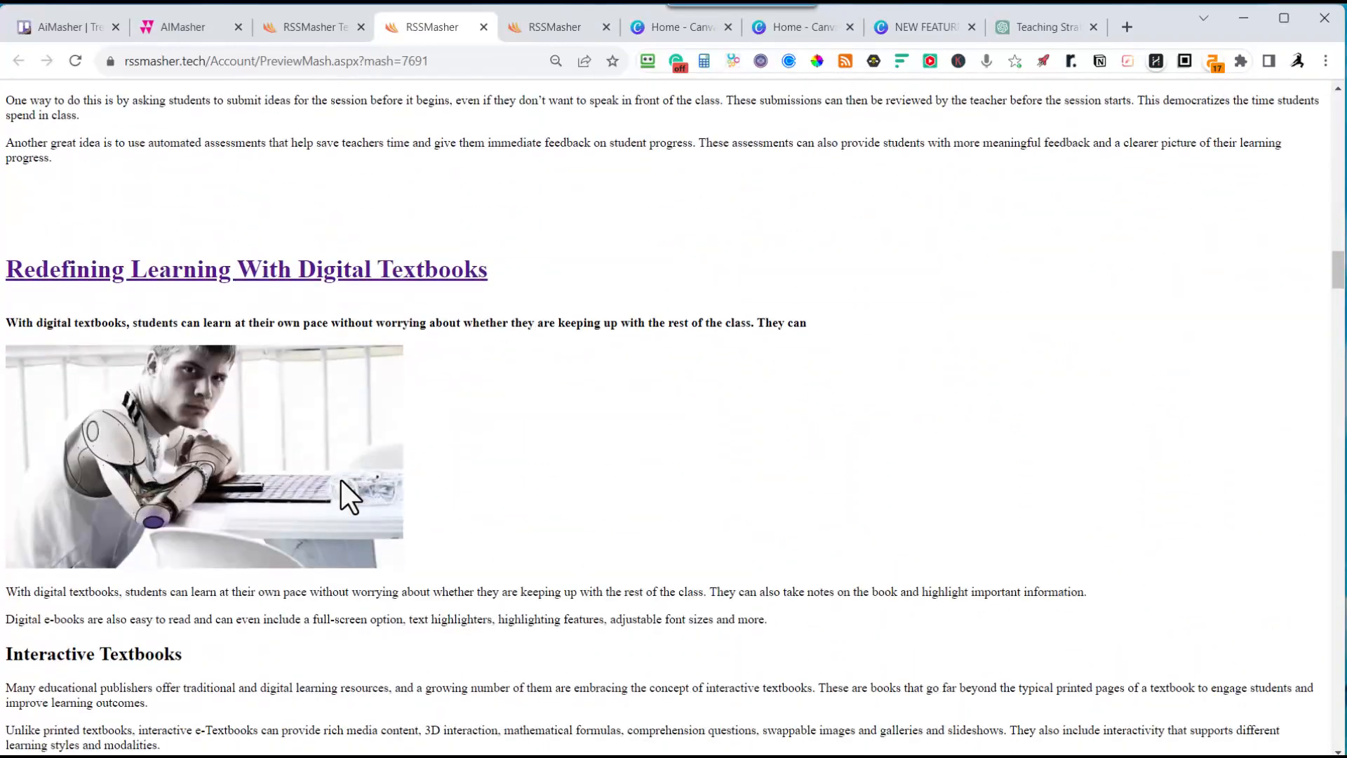
Look through the remaining articles in the mash preview, examining their featured images, text and embedded videos
scroll(341, 481, down, 1)
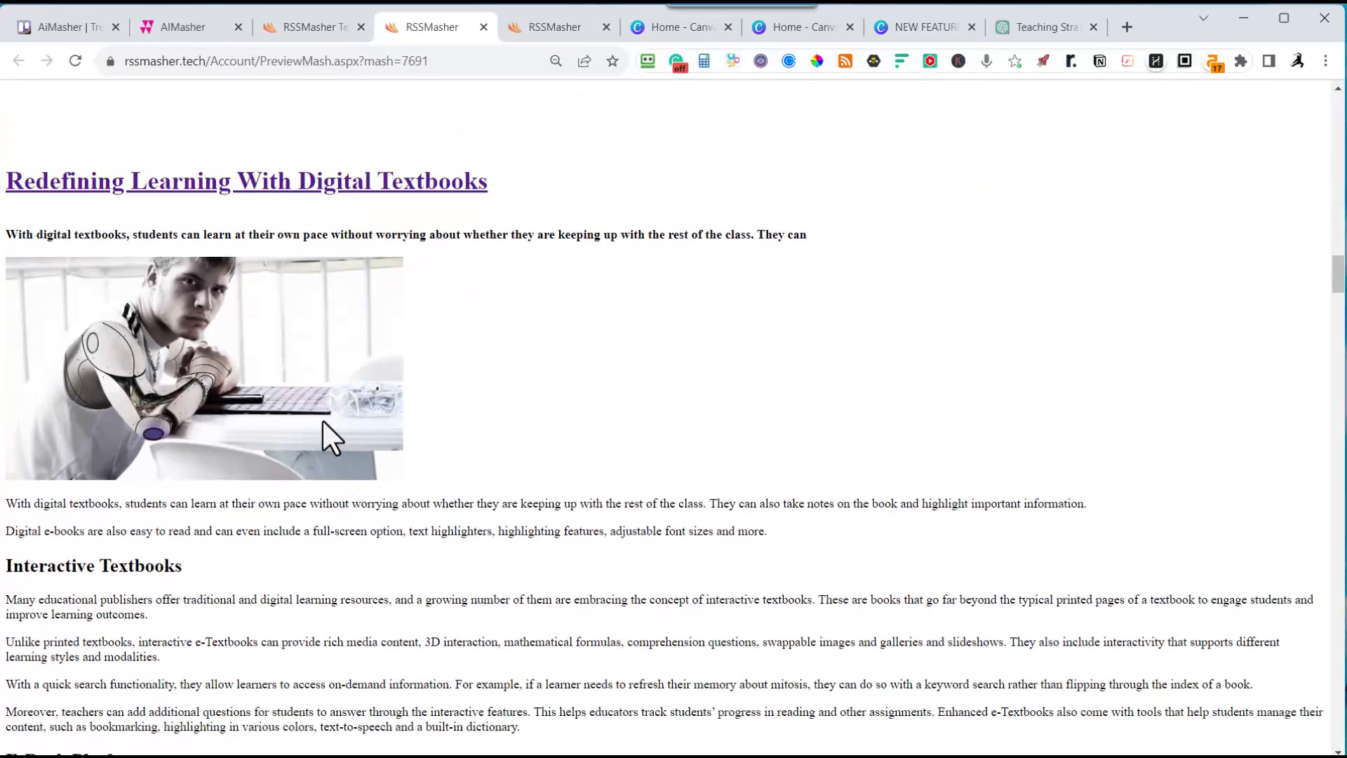
scroll(322, 419, down, 10)
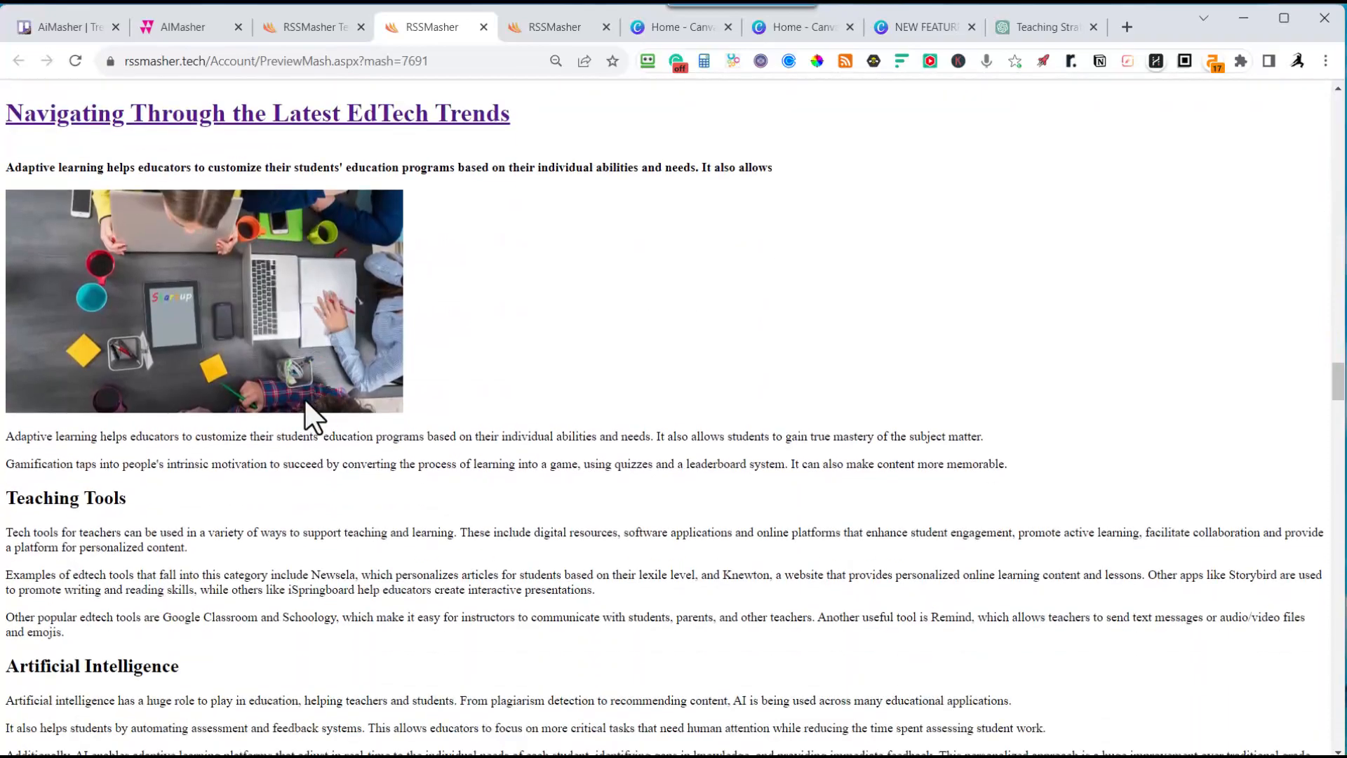
scroll(304, 398, down, 15)
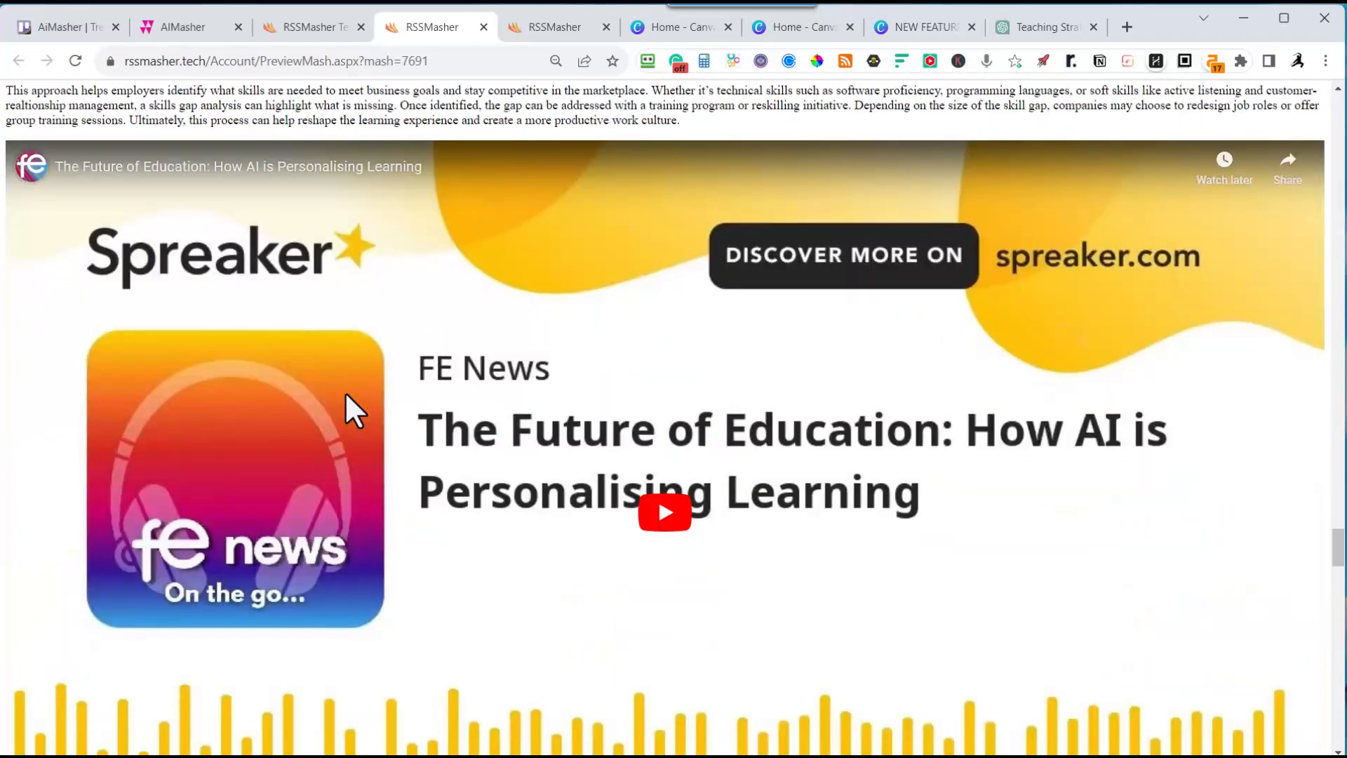
scroll(345, 394, down, 5)
scroll(355, 415, up, 1)
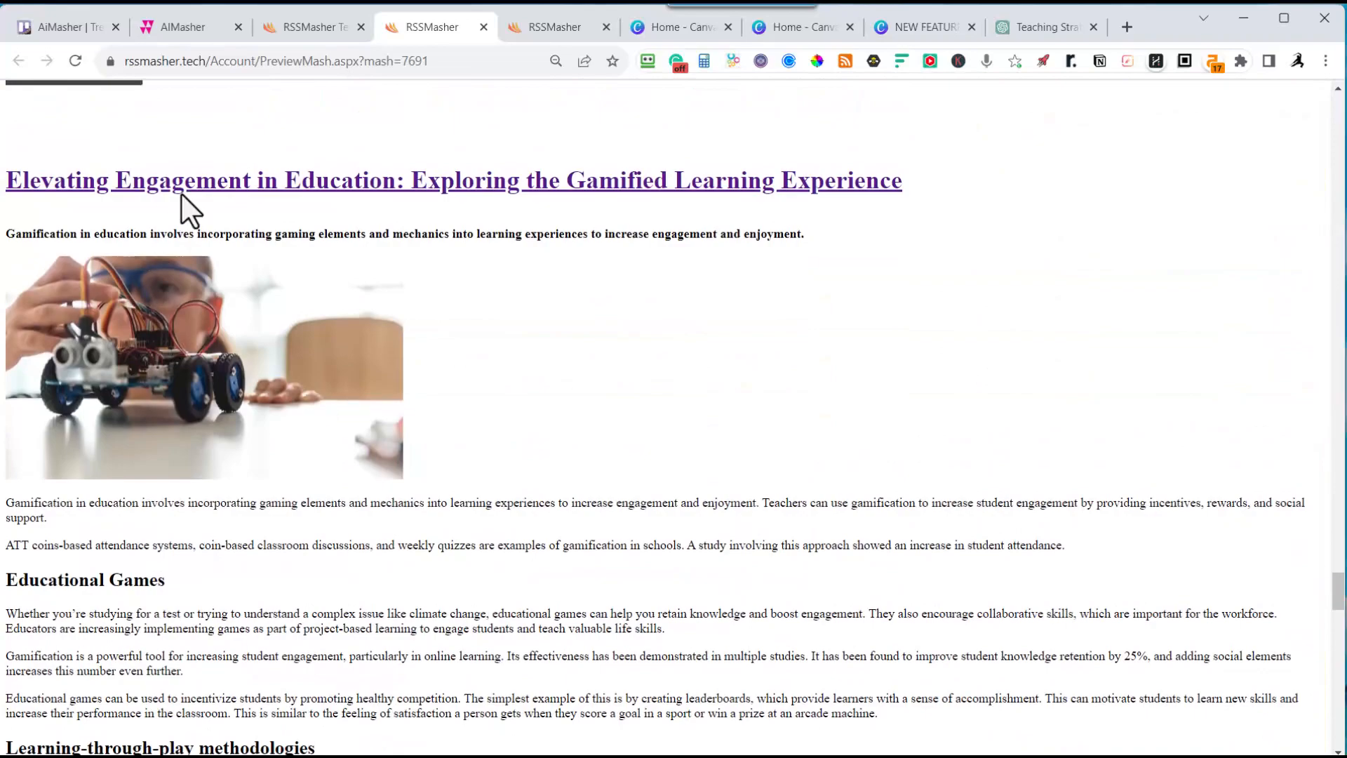
scroll(246, 372, down, 4)
scroll(245, 372, down, 20)
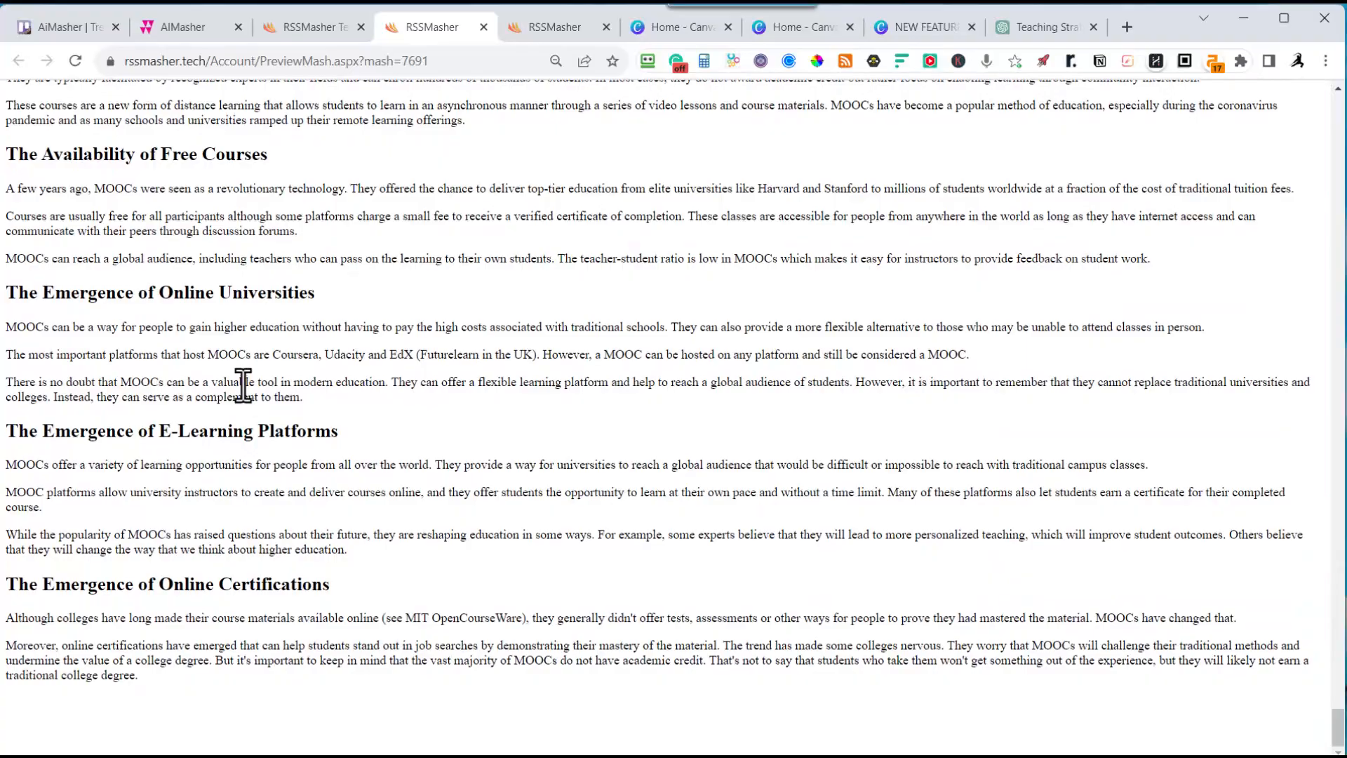
scroll(241, 388, up, 15)
scroll(239, 389, up, 15)
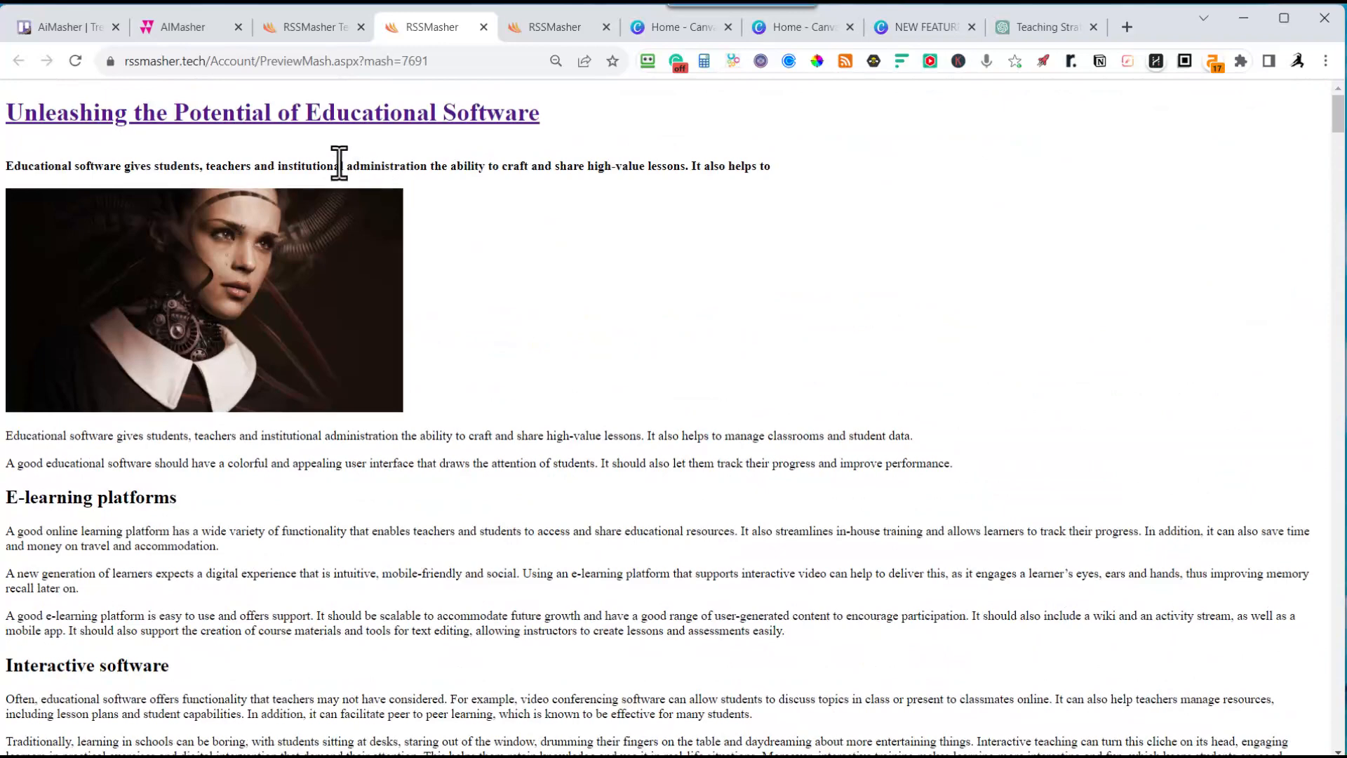
Finish editing the Educational Technology (AF) mash and start a new posting schedule
click(316, 27)
click(254, 449)
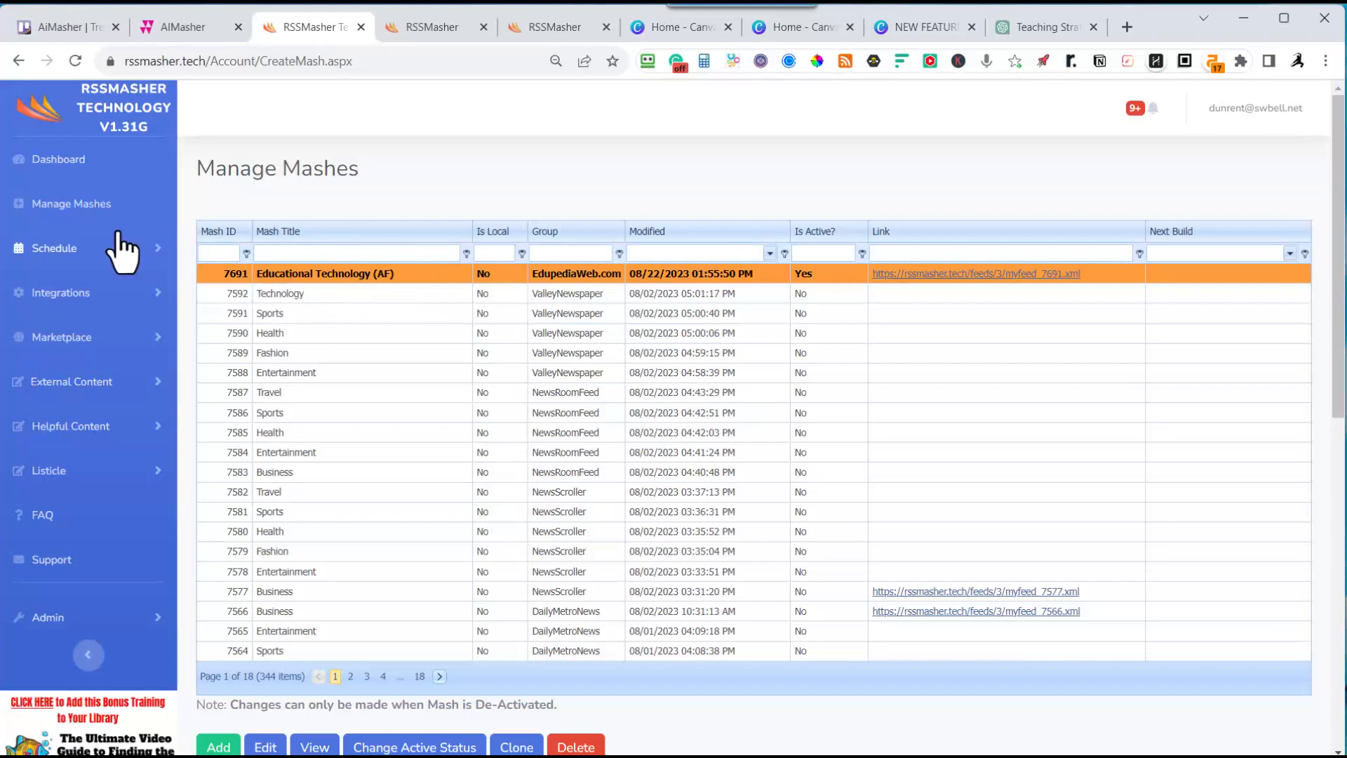
click(53, 249)
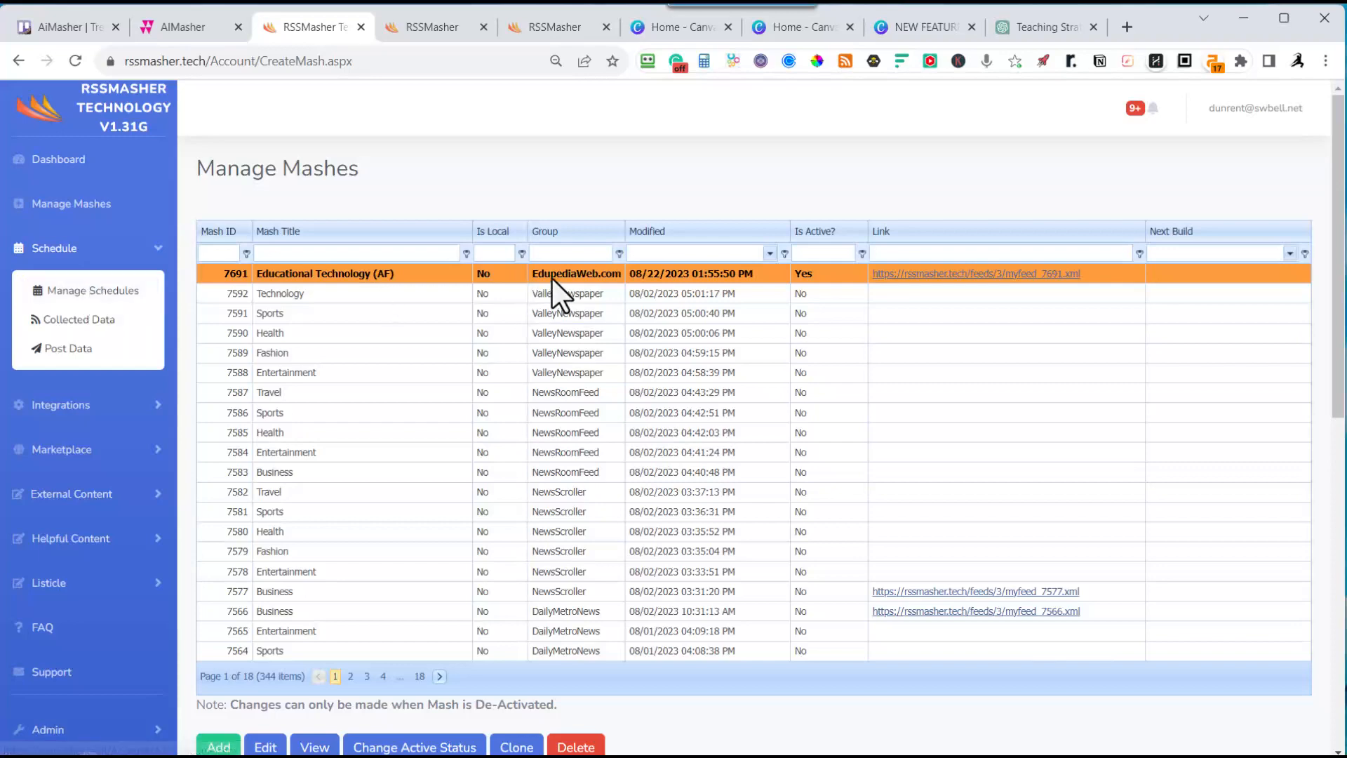
click(105, 291)
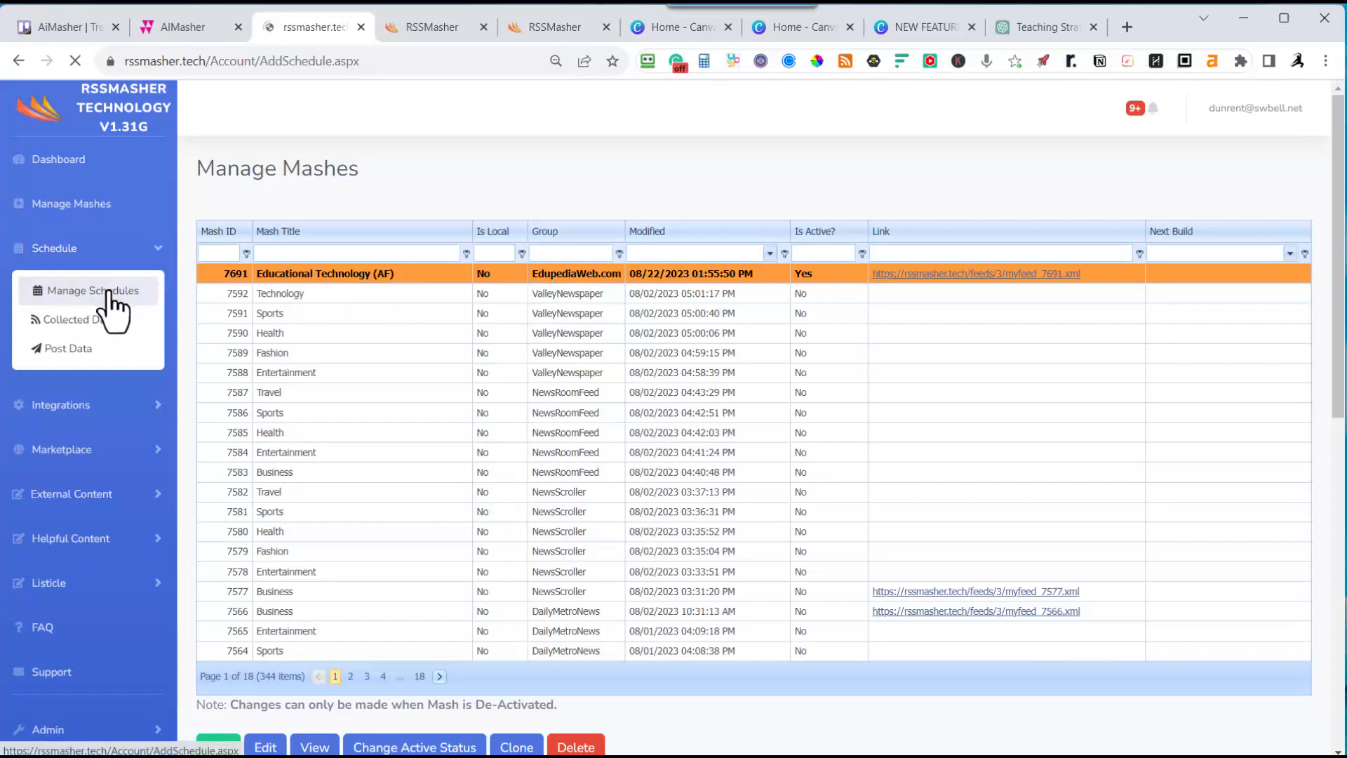
scroll(210, 426, down, 3)
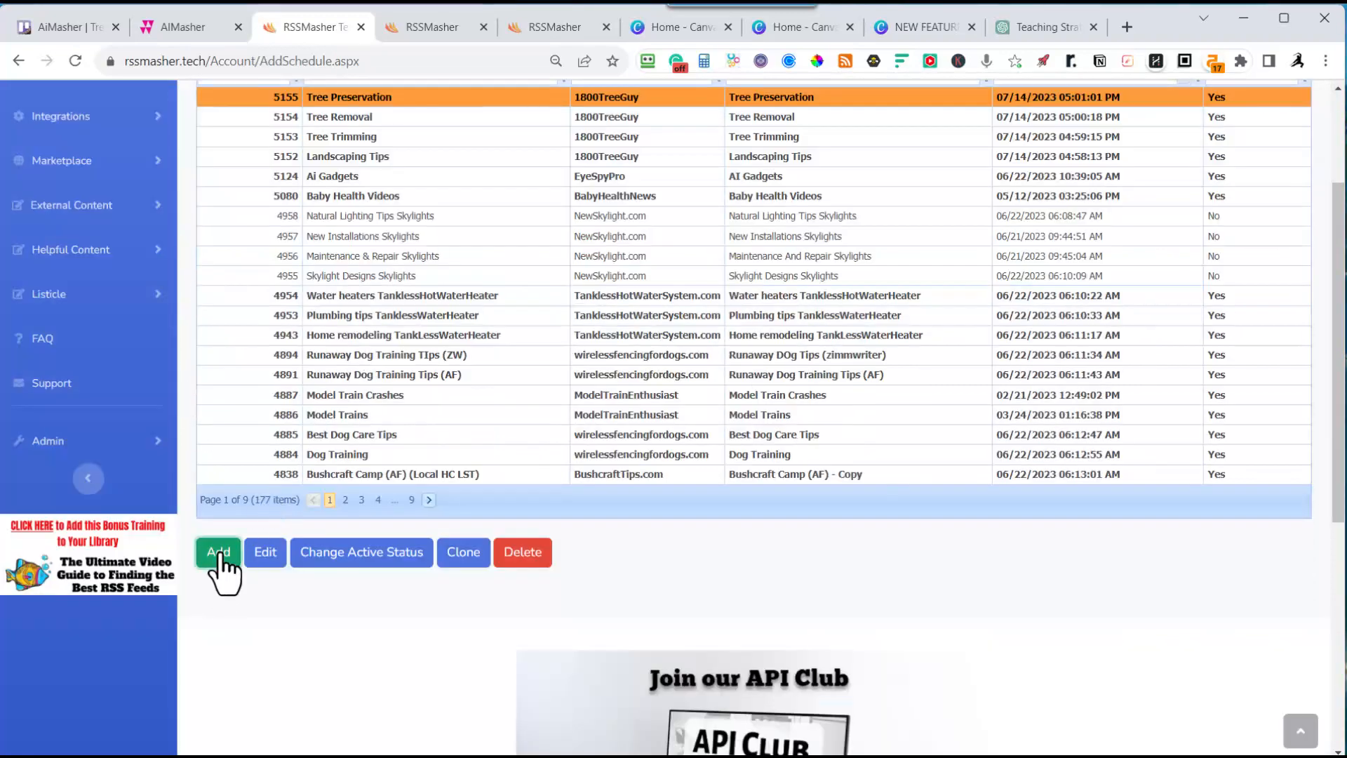
click(218, 552)
scroll(506, 405, up, 3)
Assign the schedule to the EdupediaWeb.com group and the Educational Technology (AF) mash, with the description Educational Technology (AF)
click(685, 277)
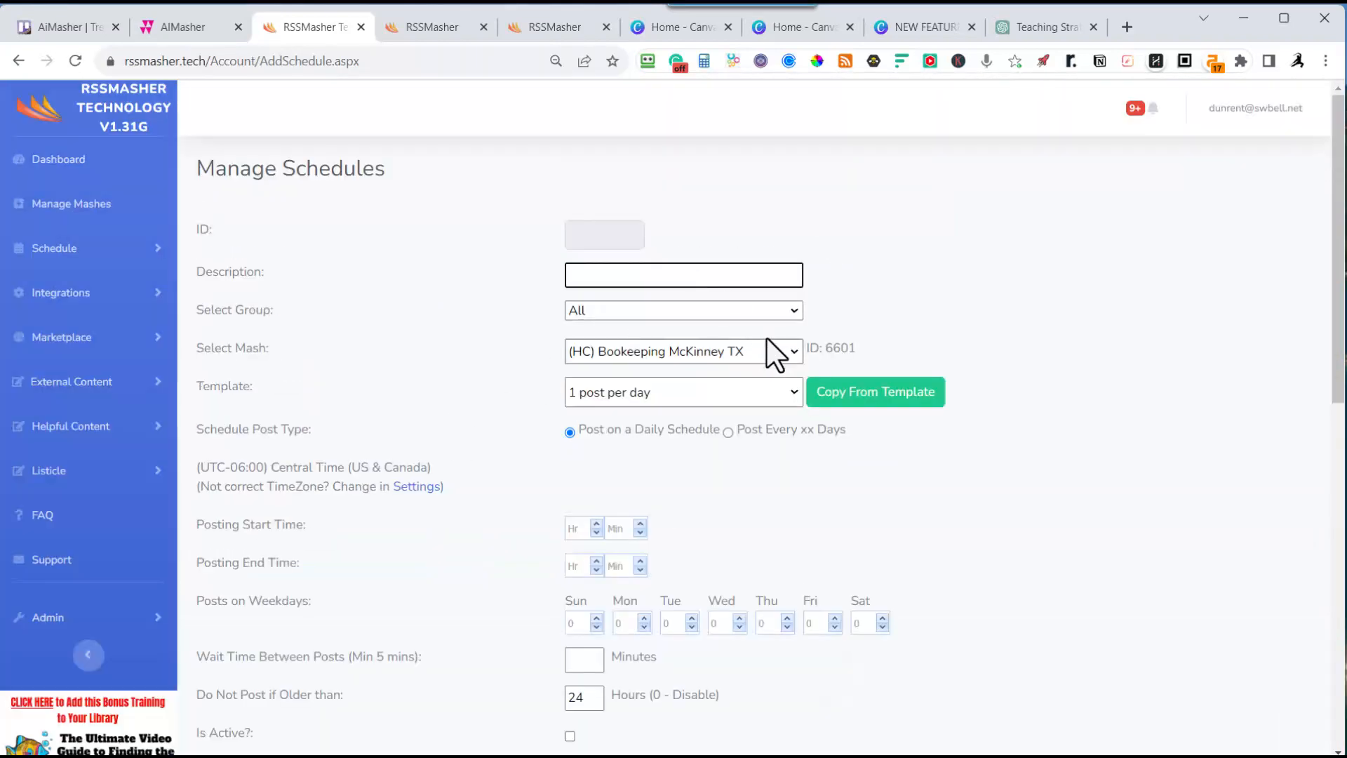
click(736, 311)
scroll(692, 438, down, 10)
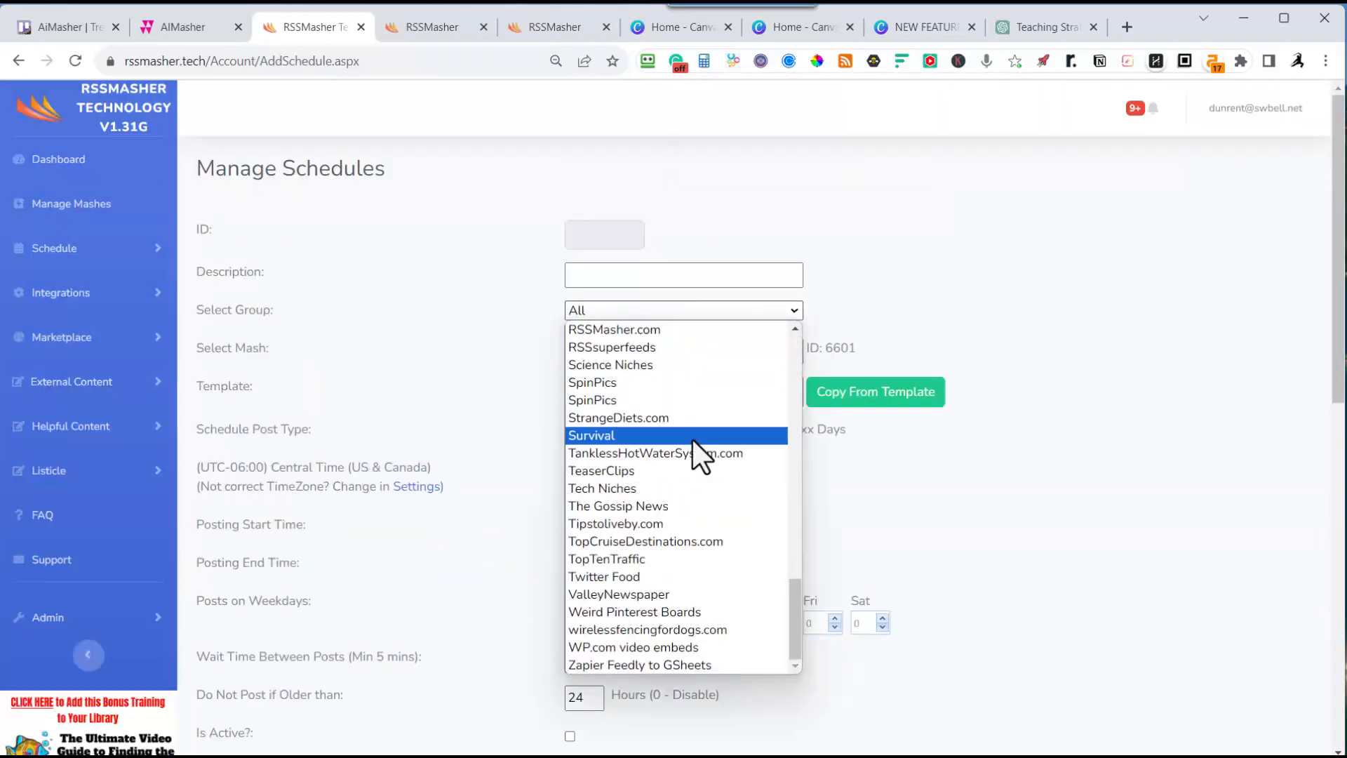
scroll(660, 533, up, 10)
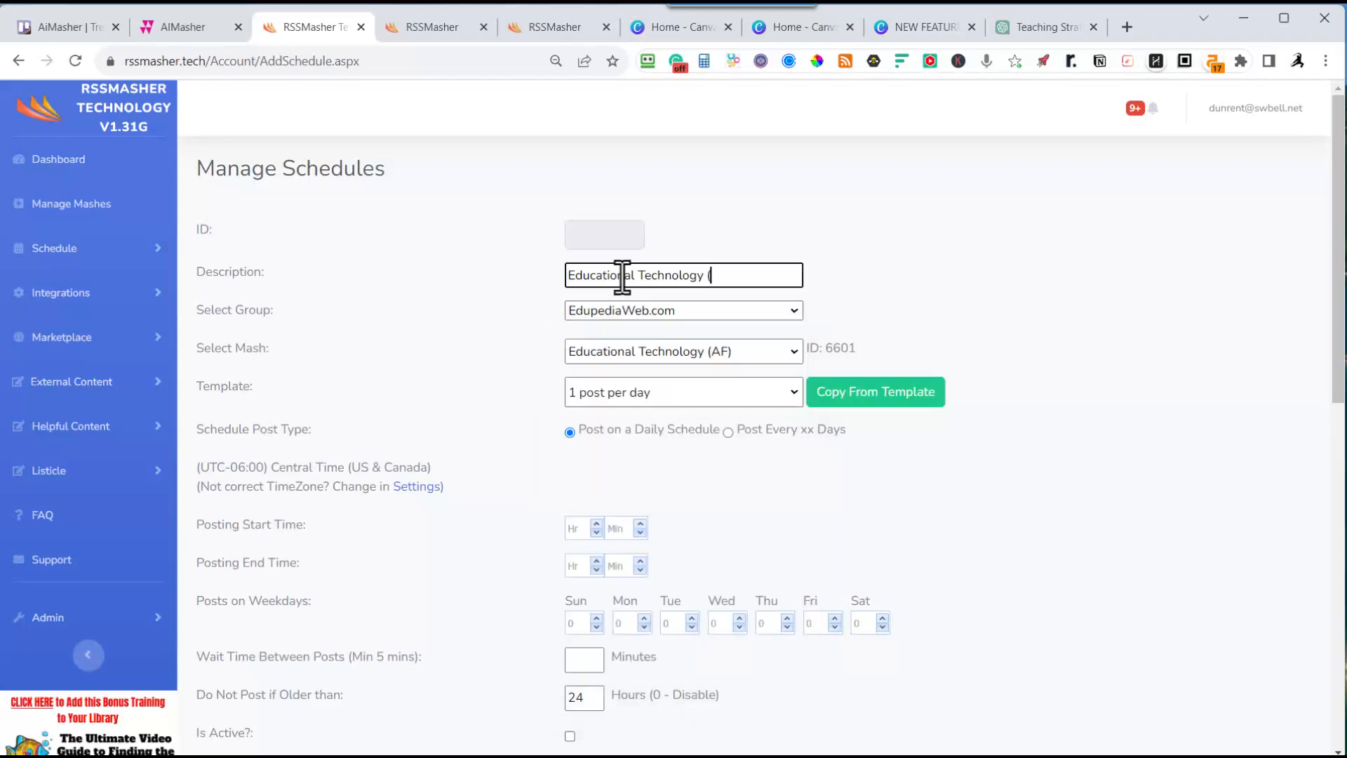
text(AF))
Fill the schedule from the 1 post per day template, group it under EdupediaWeb.com, and save it
click(847, 393)
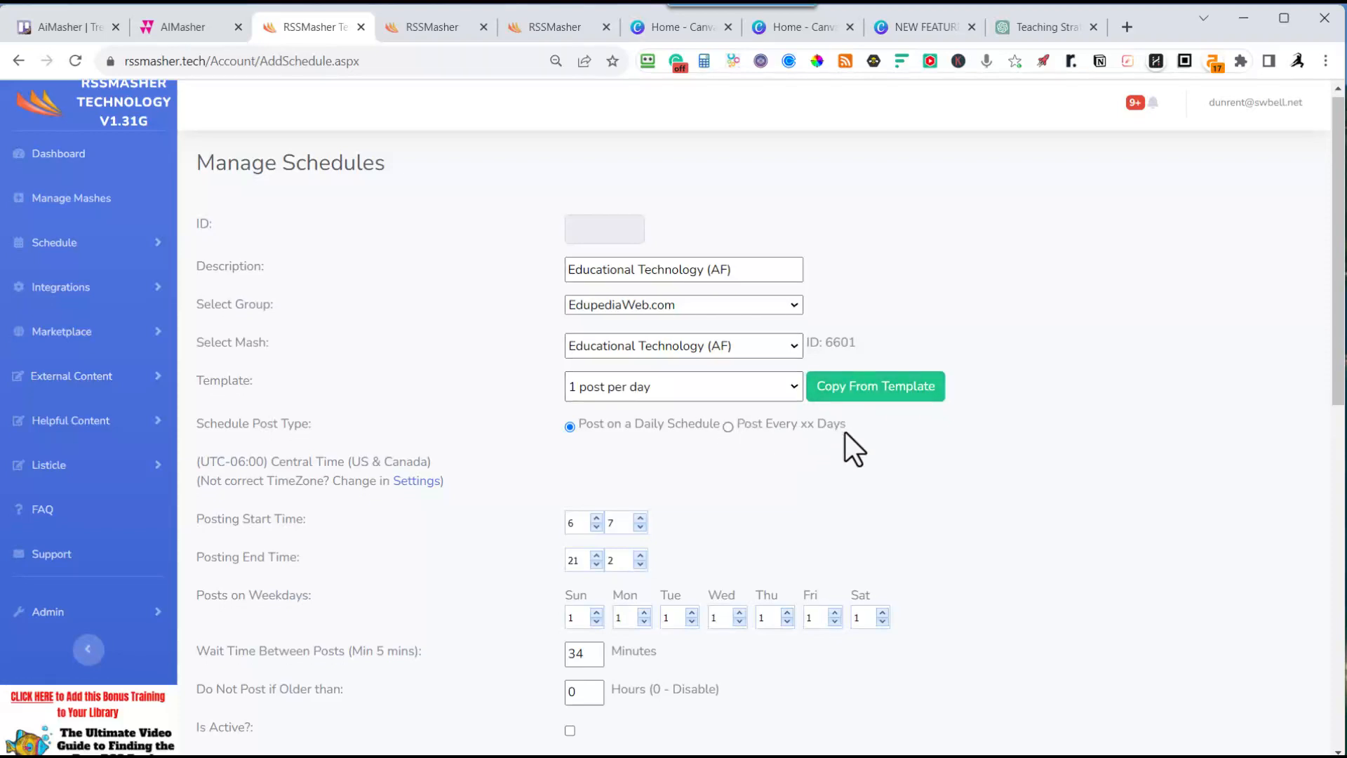
scroll(850, 428, down, 4)
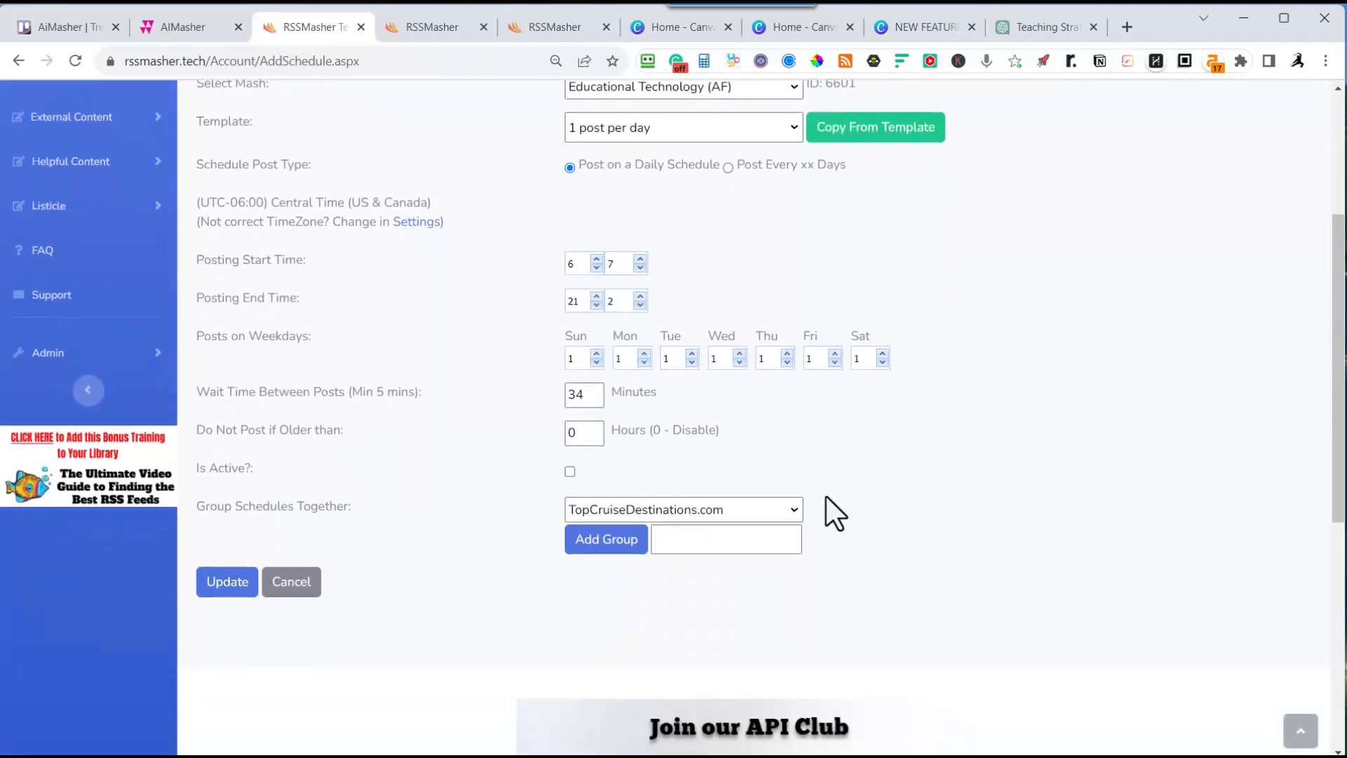
click(798, 510)
scroll(706, 417, up, 8)
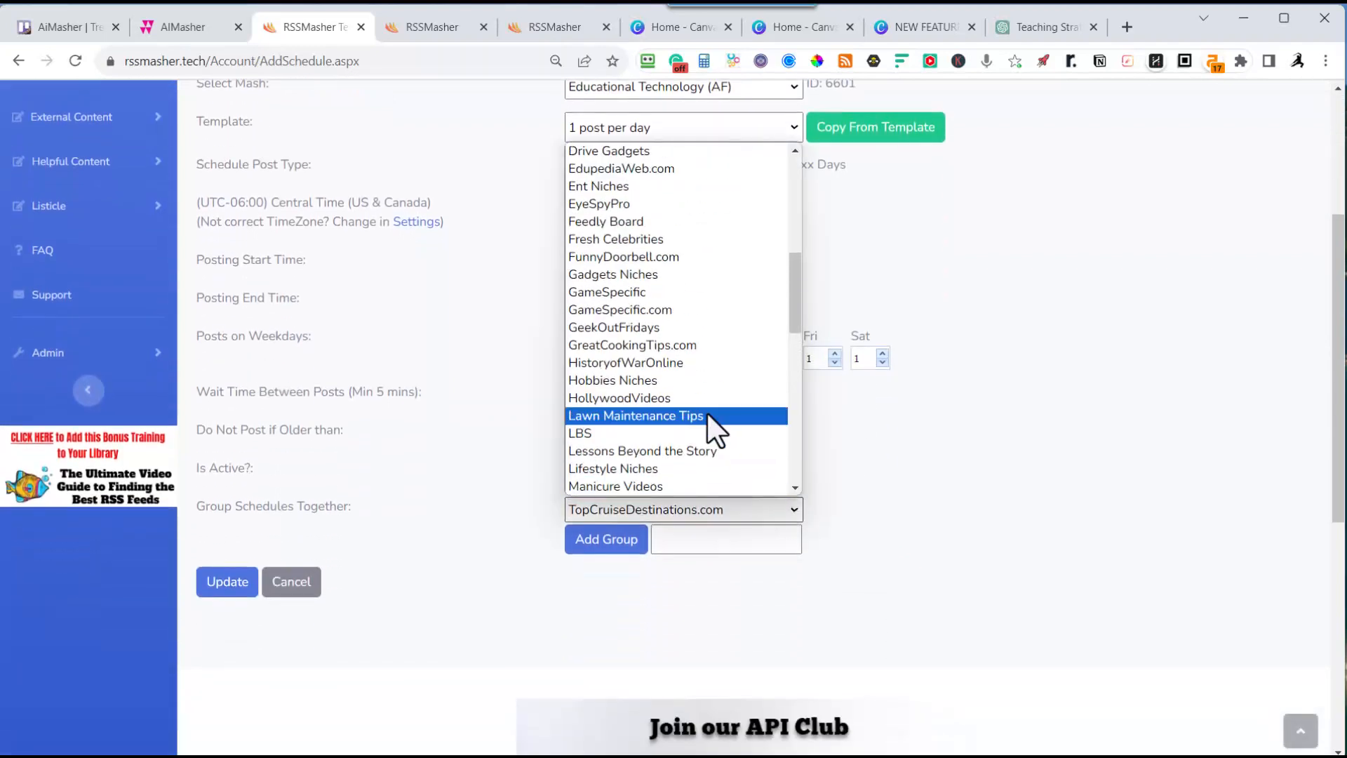
click(584, 170)
click(223, 588)
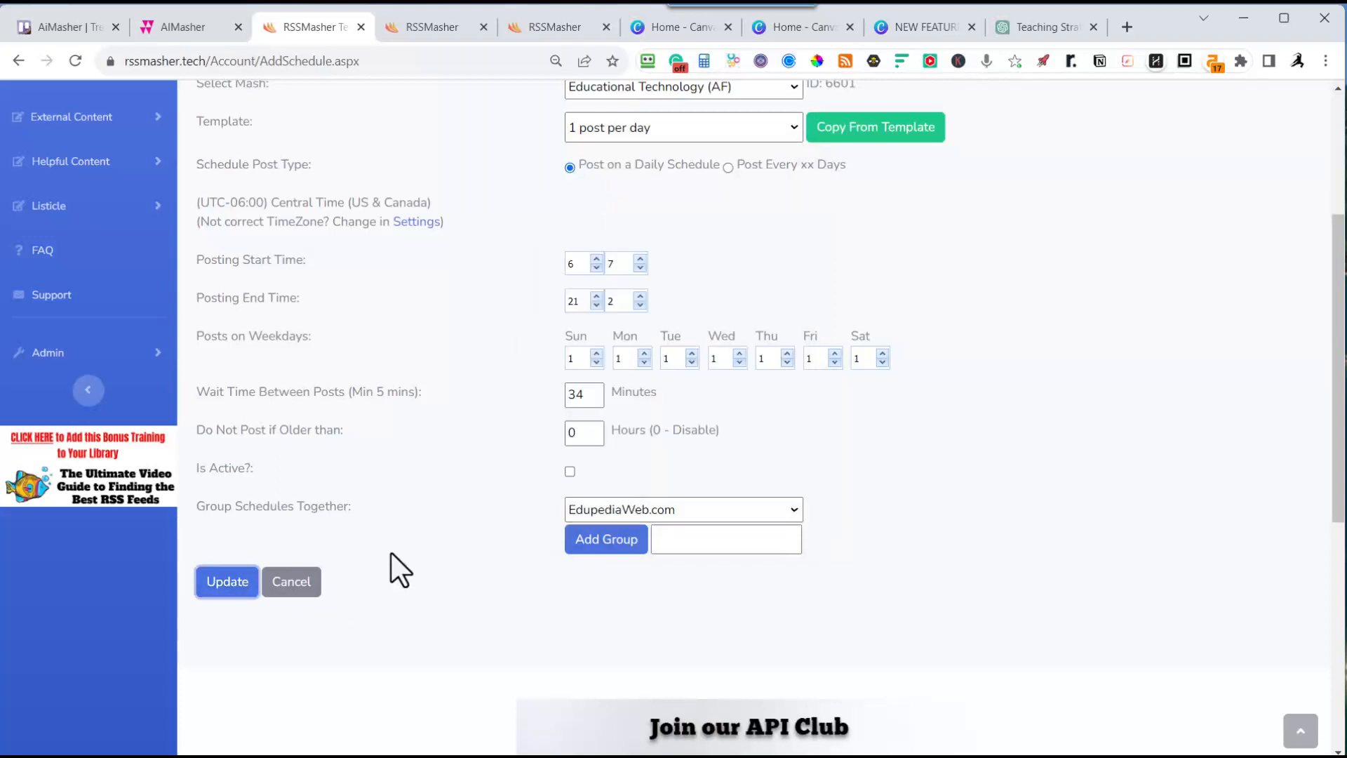
Add a Masher Sites destination for EdupediaWeb.com with the Educational Technology category and a Random author
scroll(435, 530, down, 4)
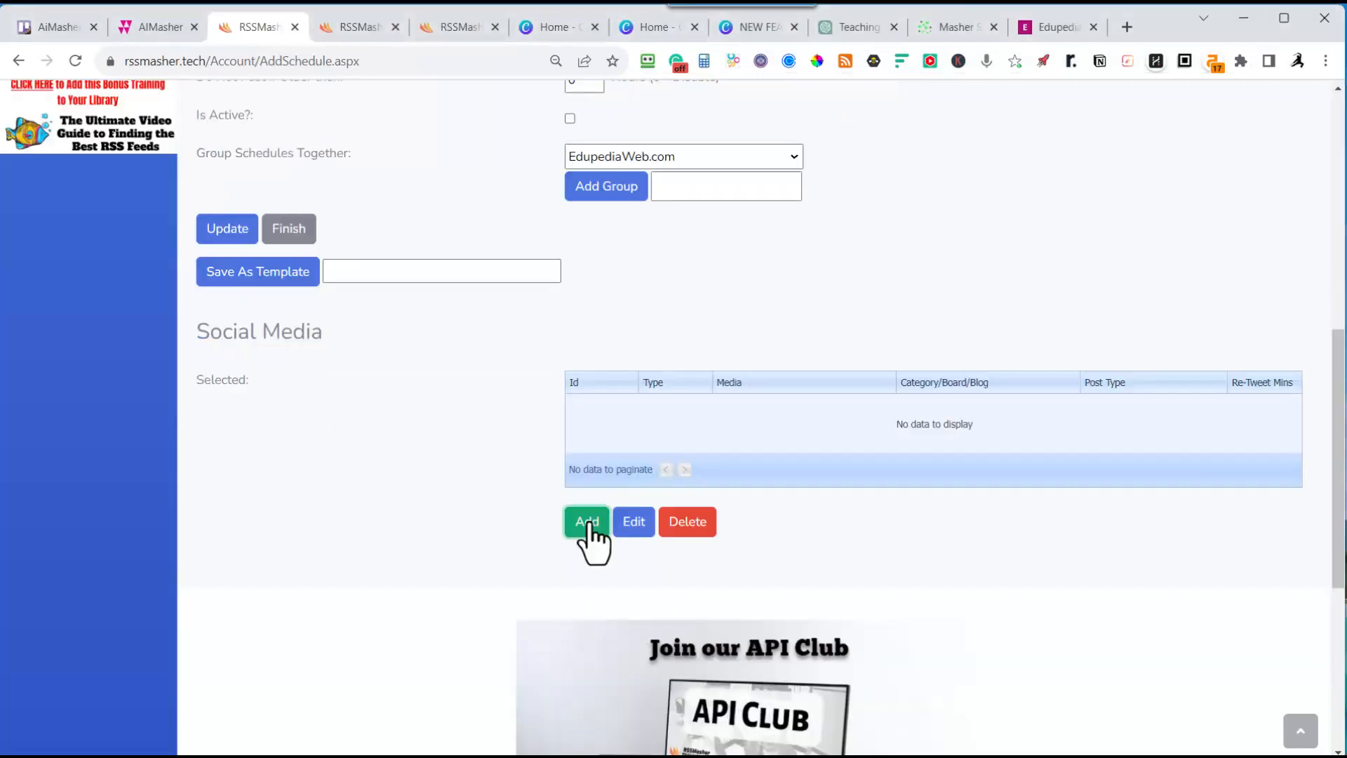
click(589, 526)
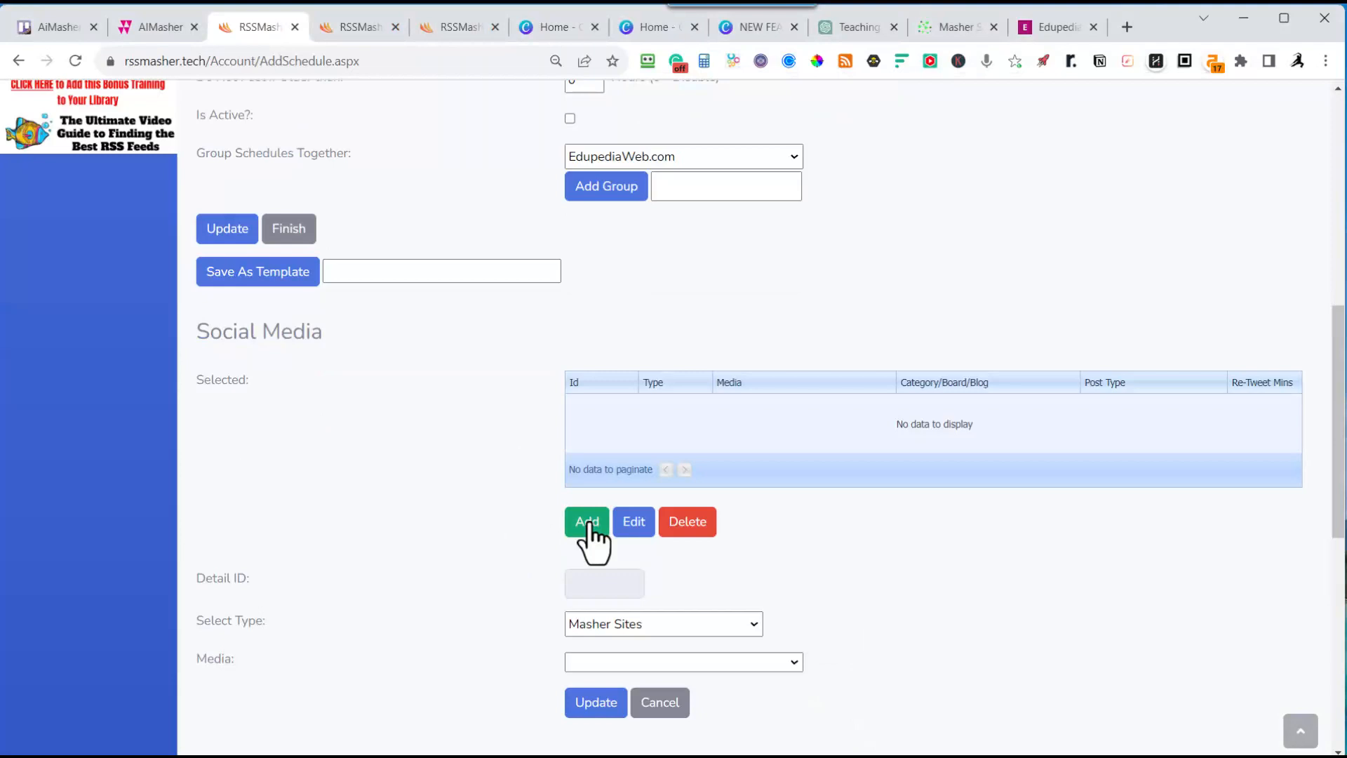
click(756, 665)
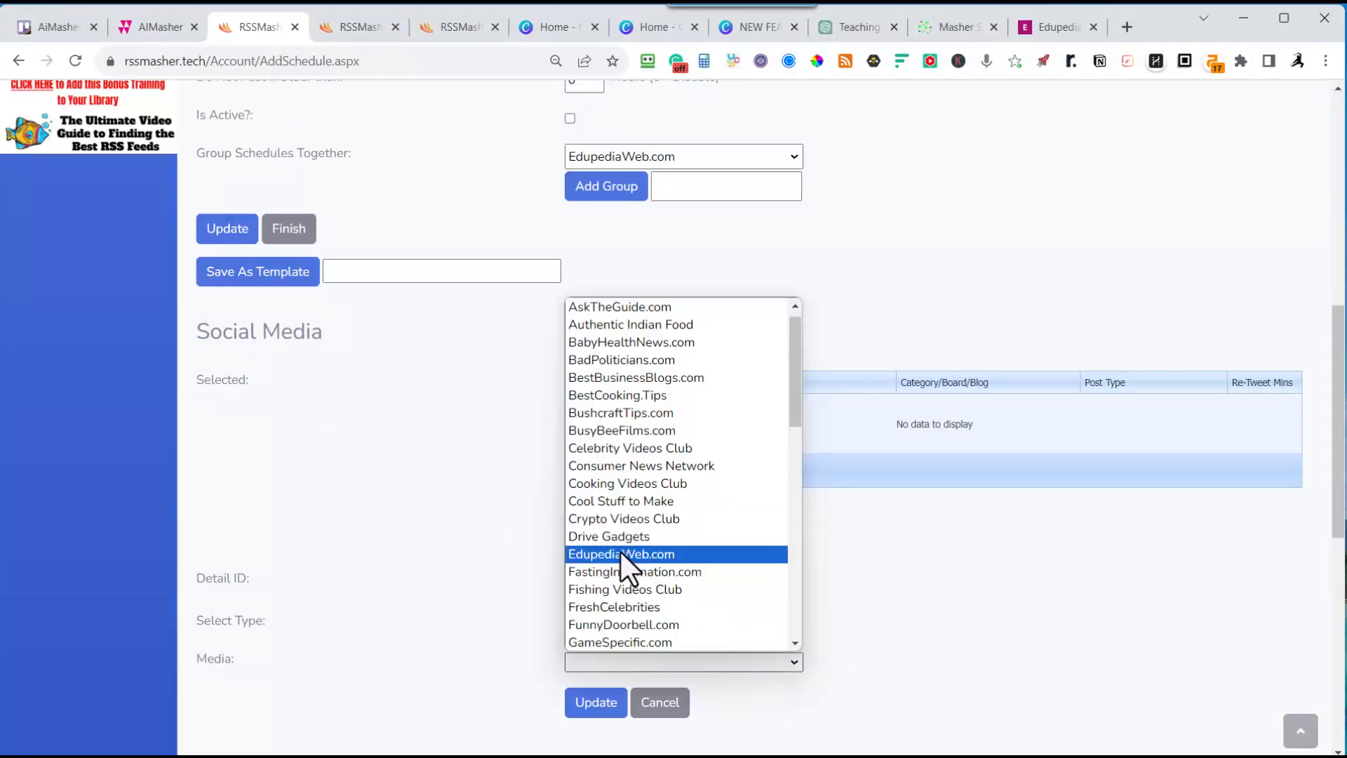
click(620, 553)
scroll(351, 554, down, 5)
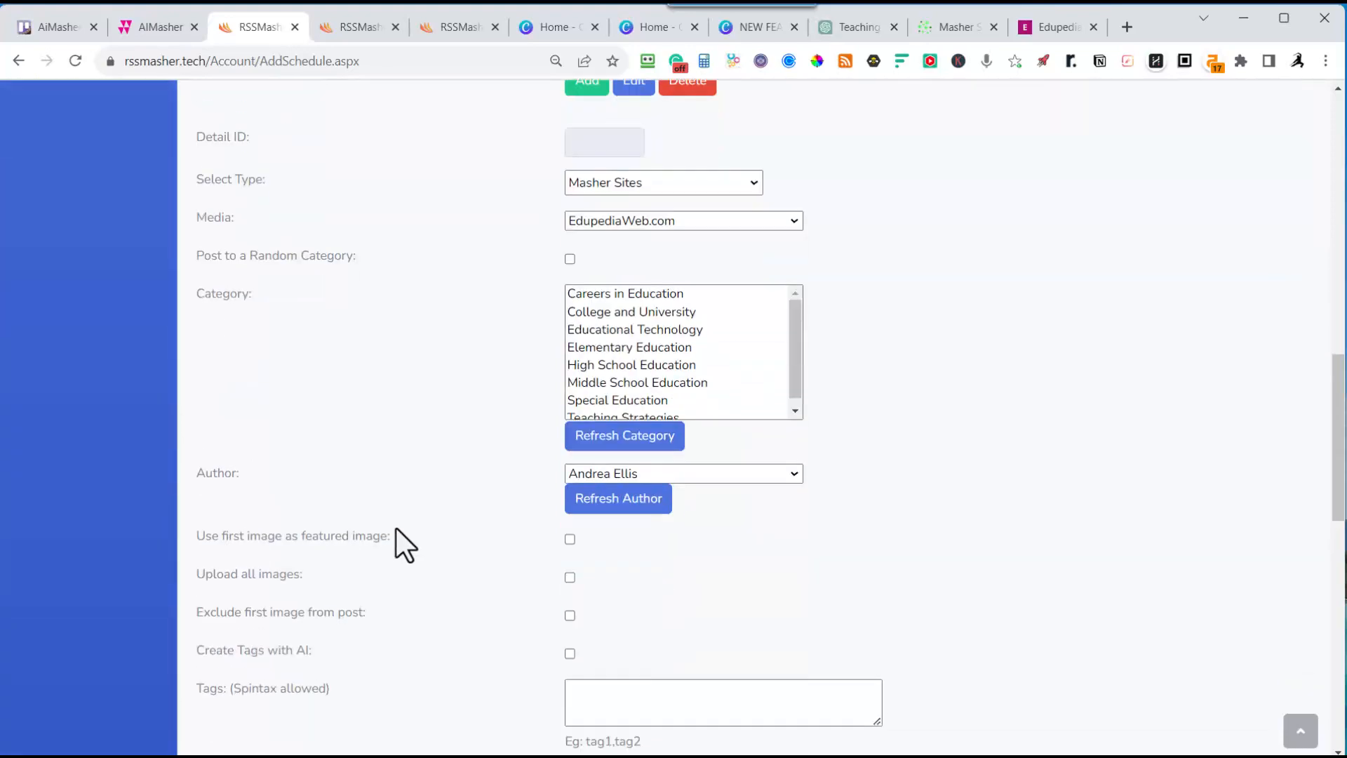
click(595, 332)
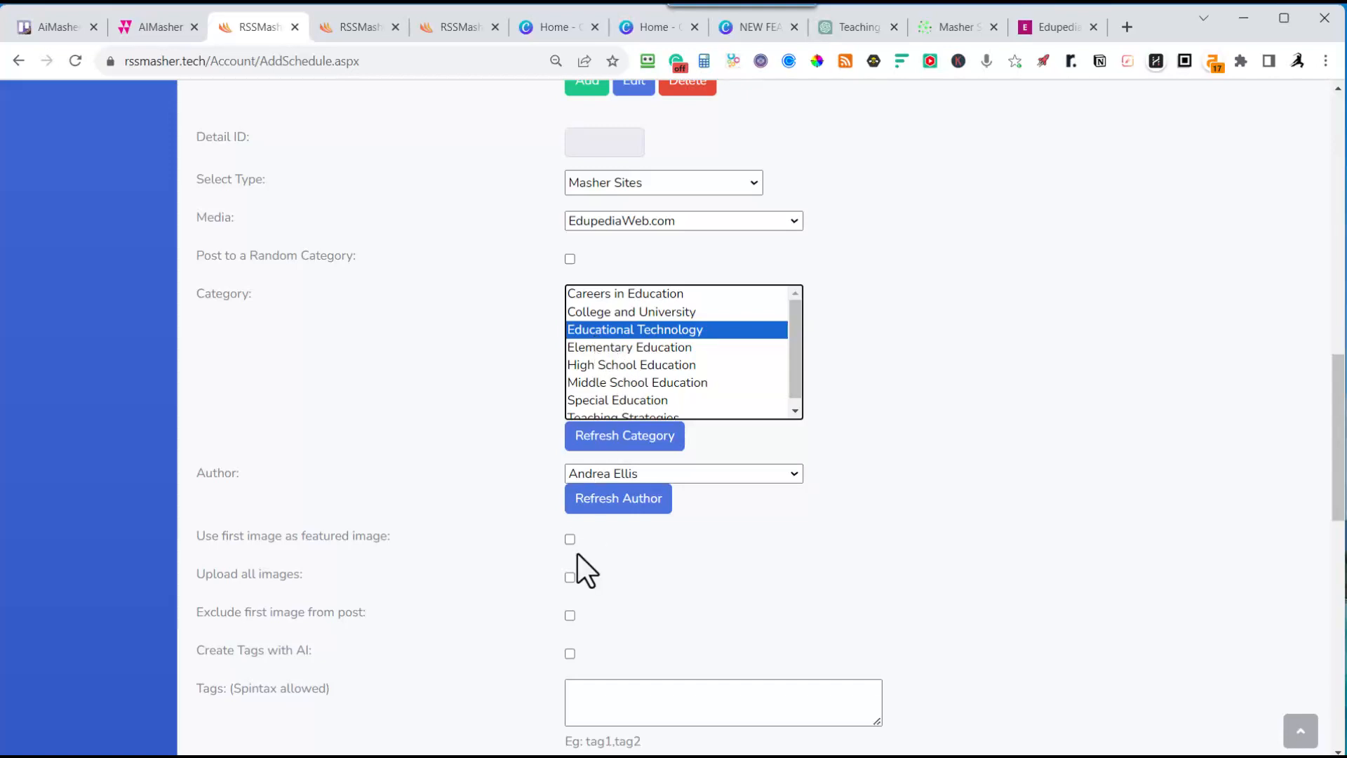
click(685, 475)
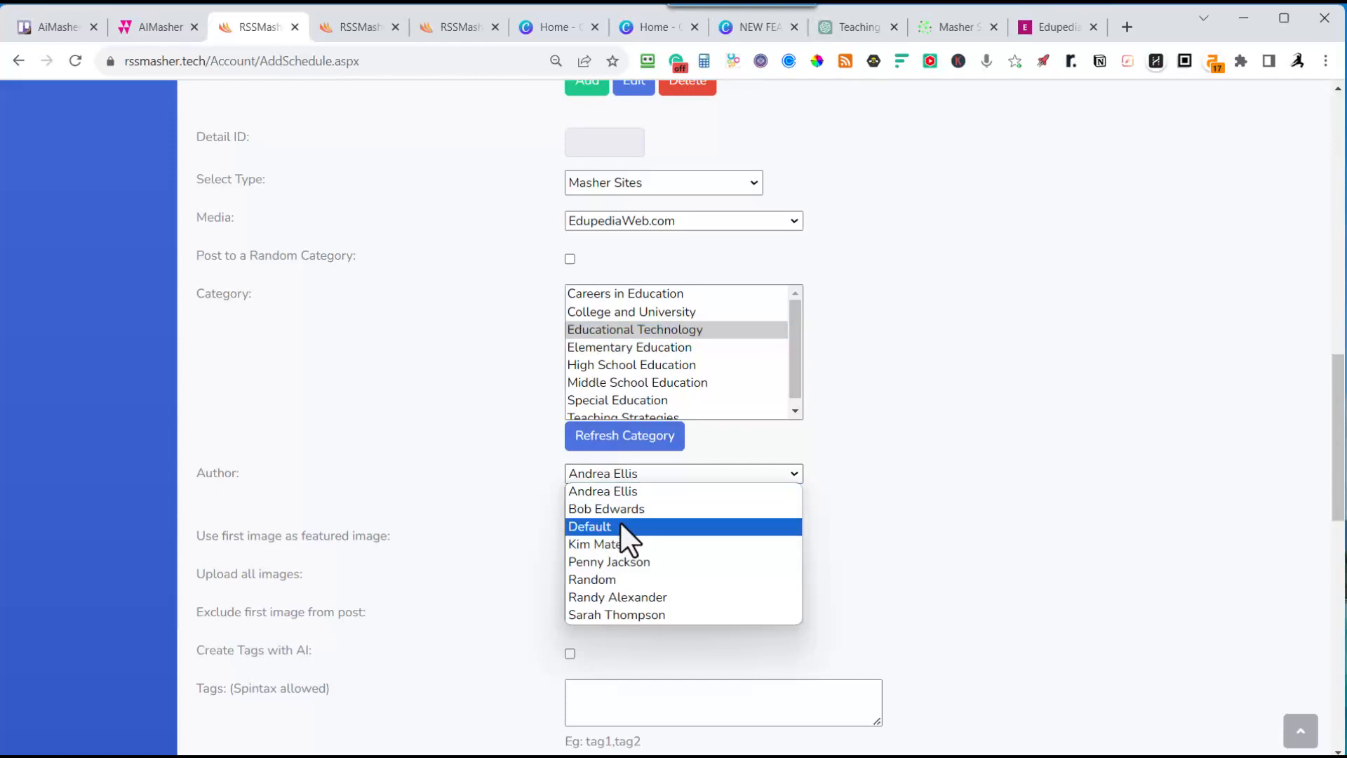
click(618, 582)
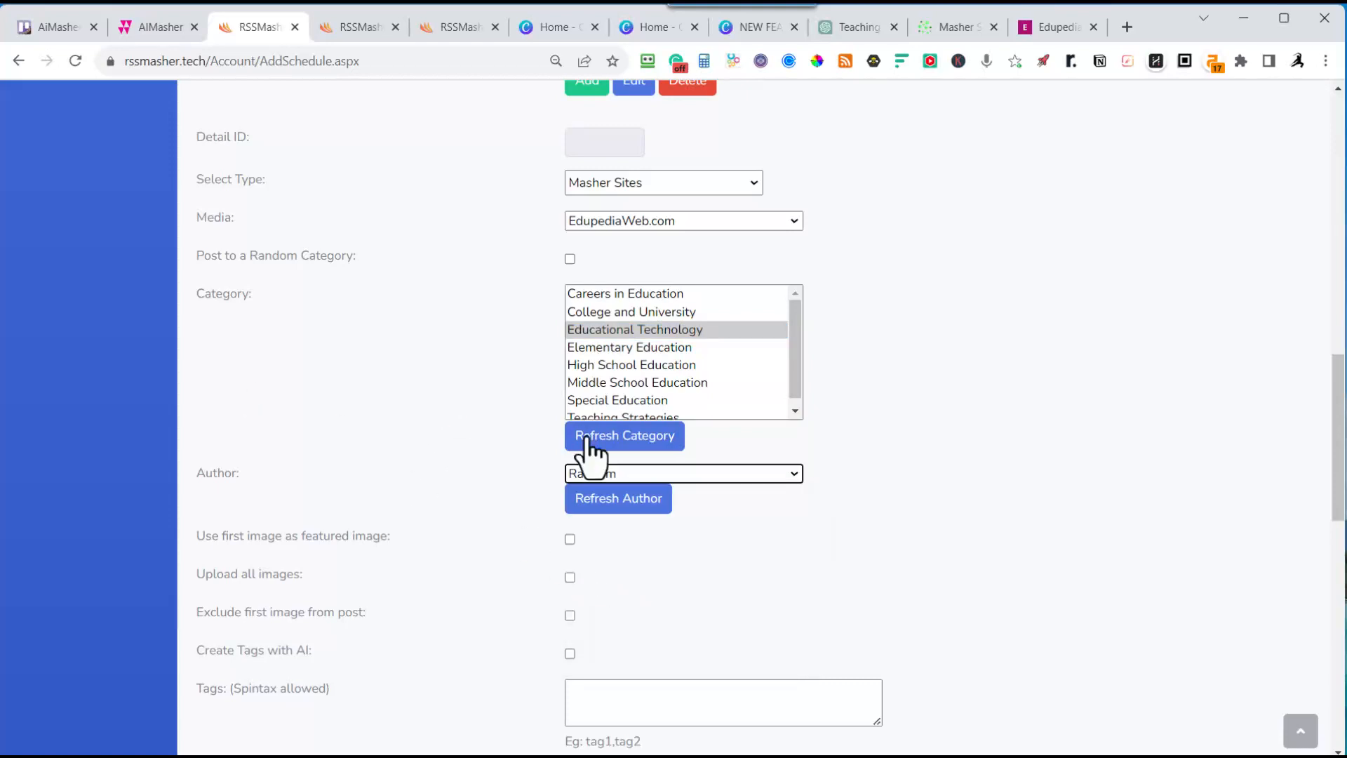
Use the first image as the featured image, upload all images, and create 2 tags with AI for the destination
scroll(472, 483, down, 5)
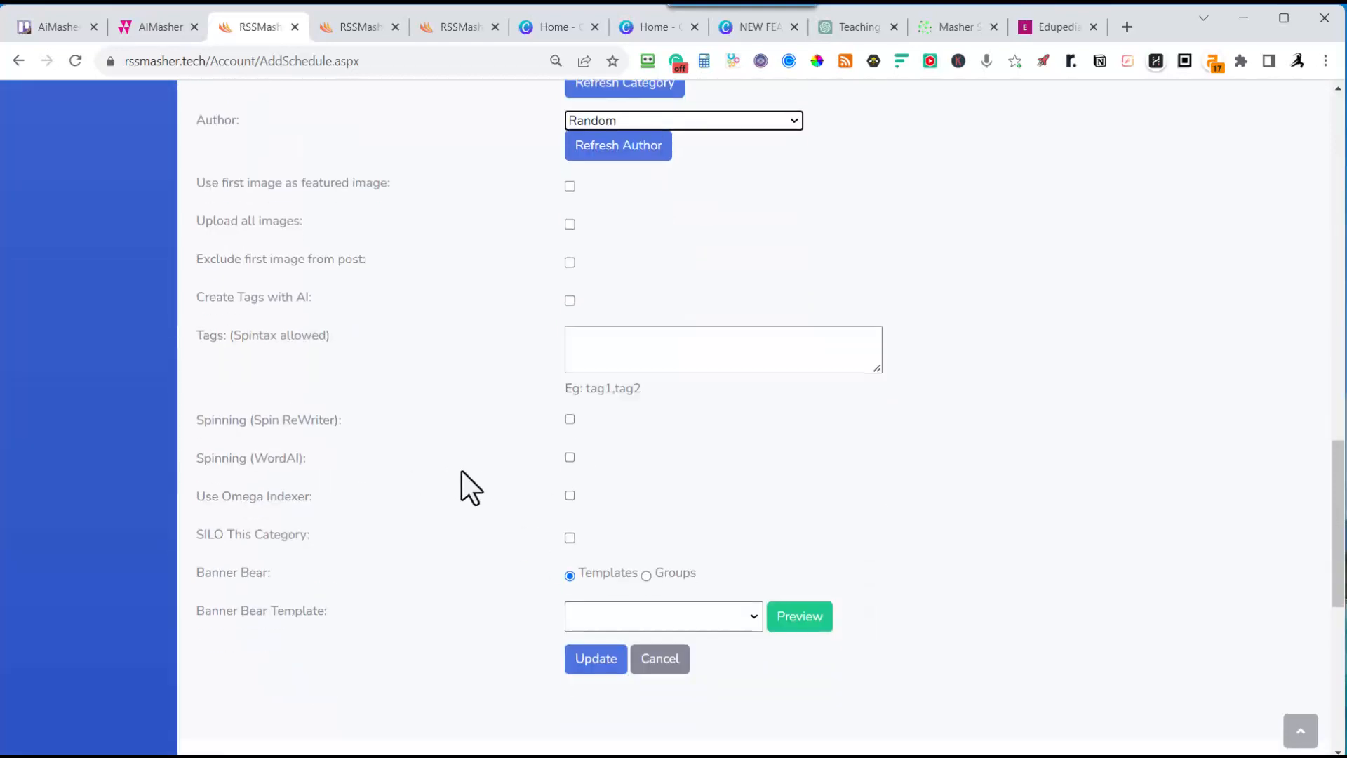
click(569, 186)
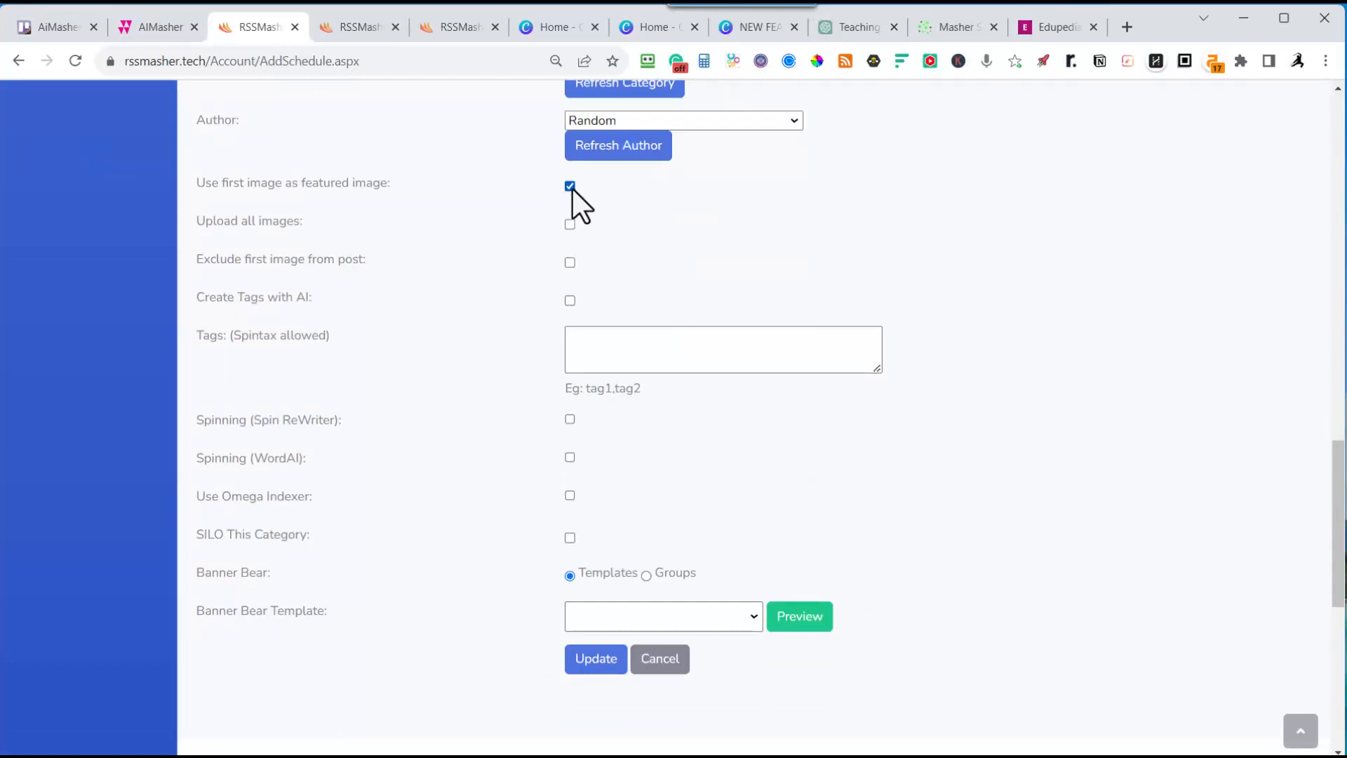
click(569, 225)
click(569, 301)
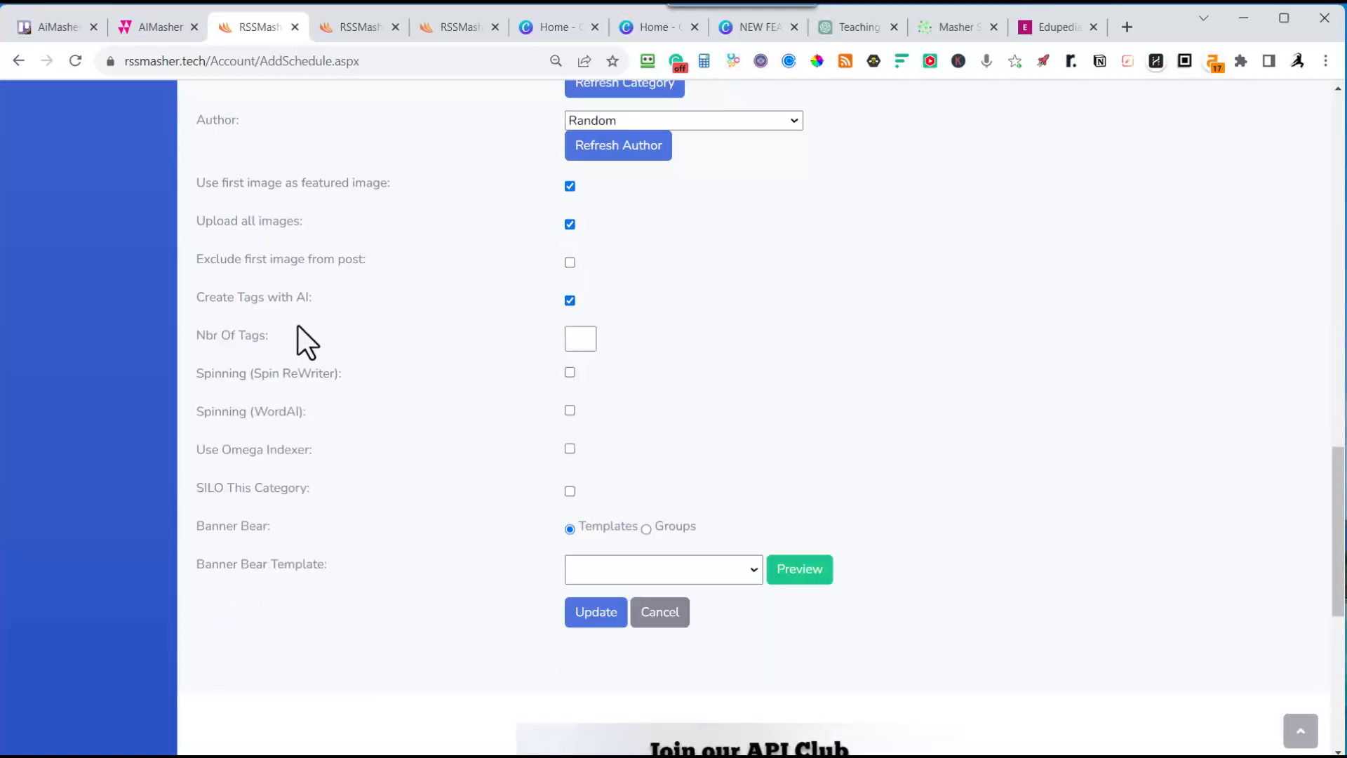
click(581, 339)
text(2)
Enable SILO for the category, choose the Smart Crop 16:9 (1200x630) Banner Bear template, and save the EdupediaWeb.com destination
click(570, 491)
click(748, 576)
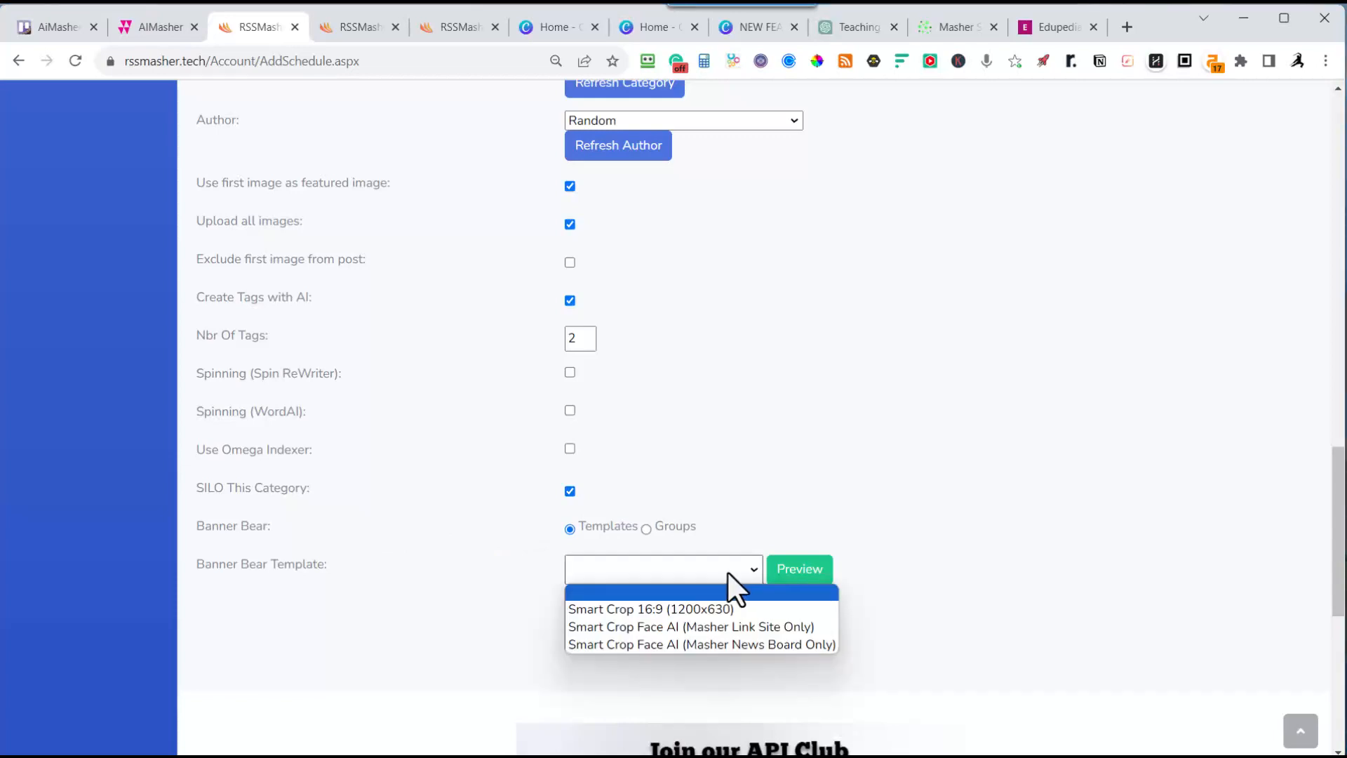
click(657, 608)
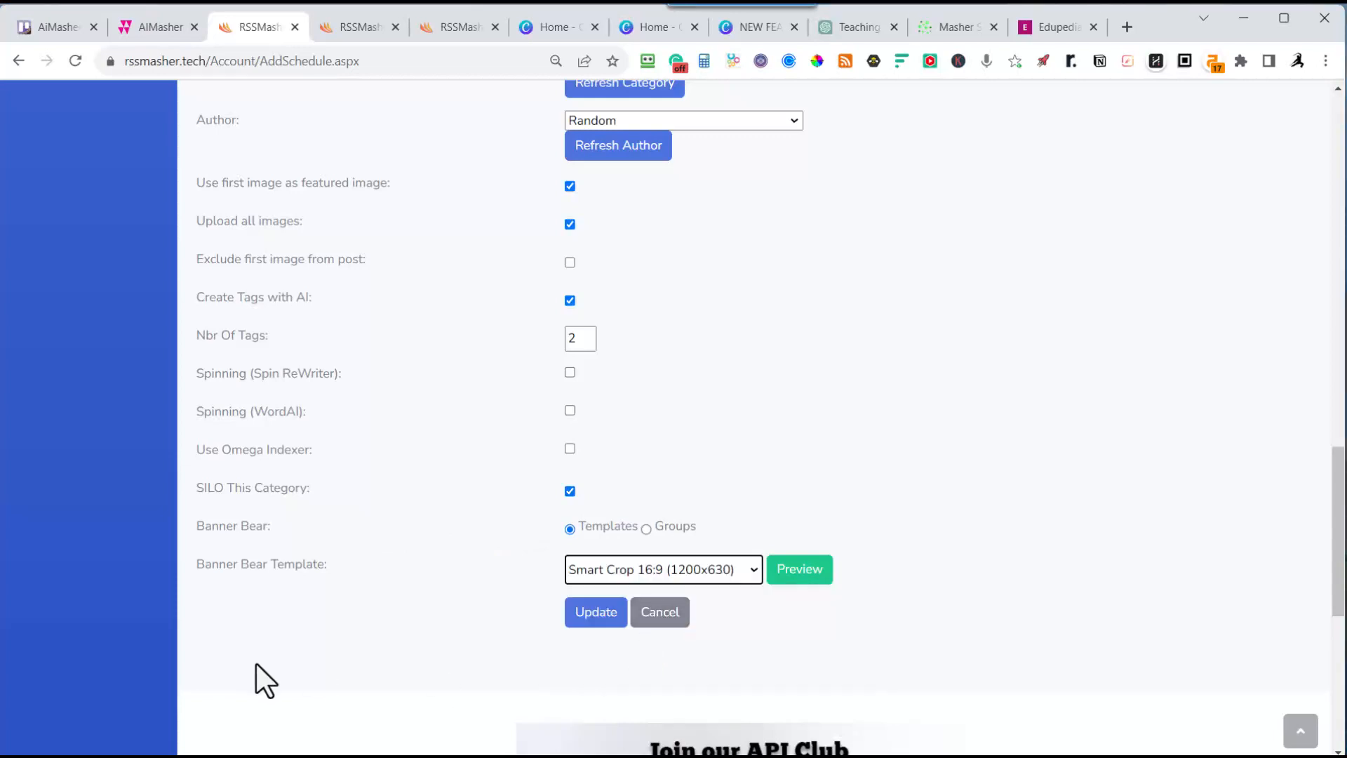
click(596, 620)
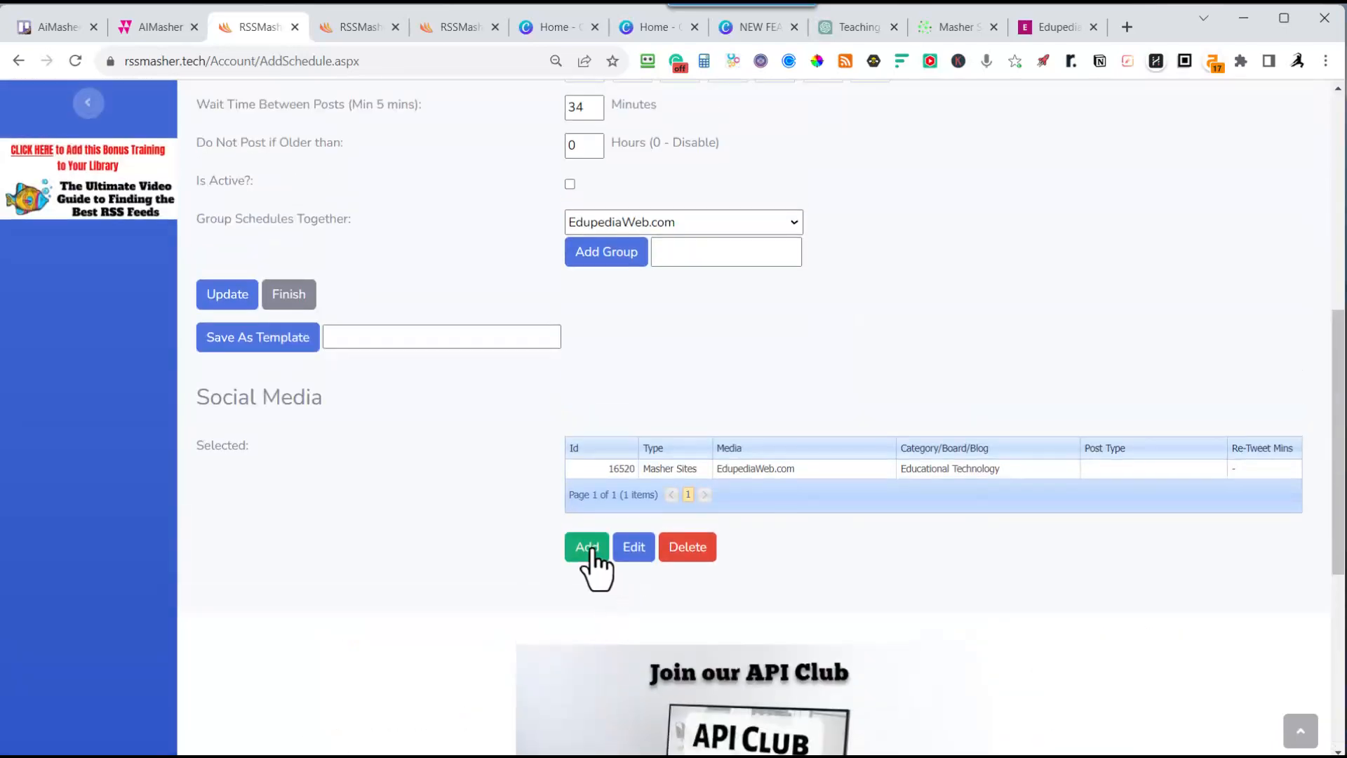
Add a second Masher Sites destination for QuickView.News with the Technology category
click(588, 548)
scroll(603, 549, down, 3)
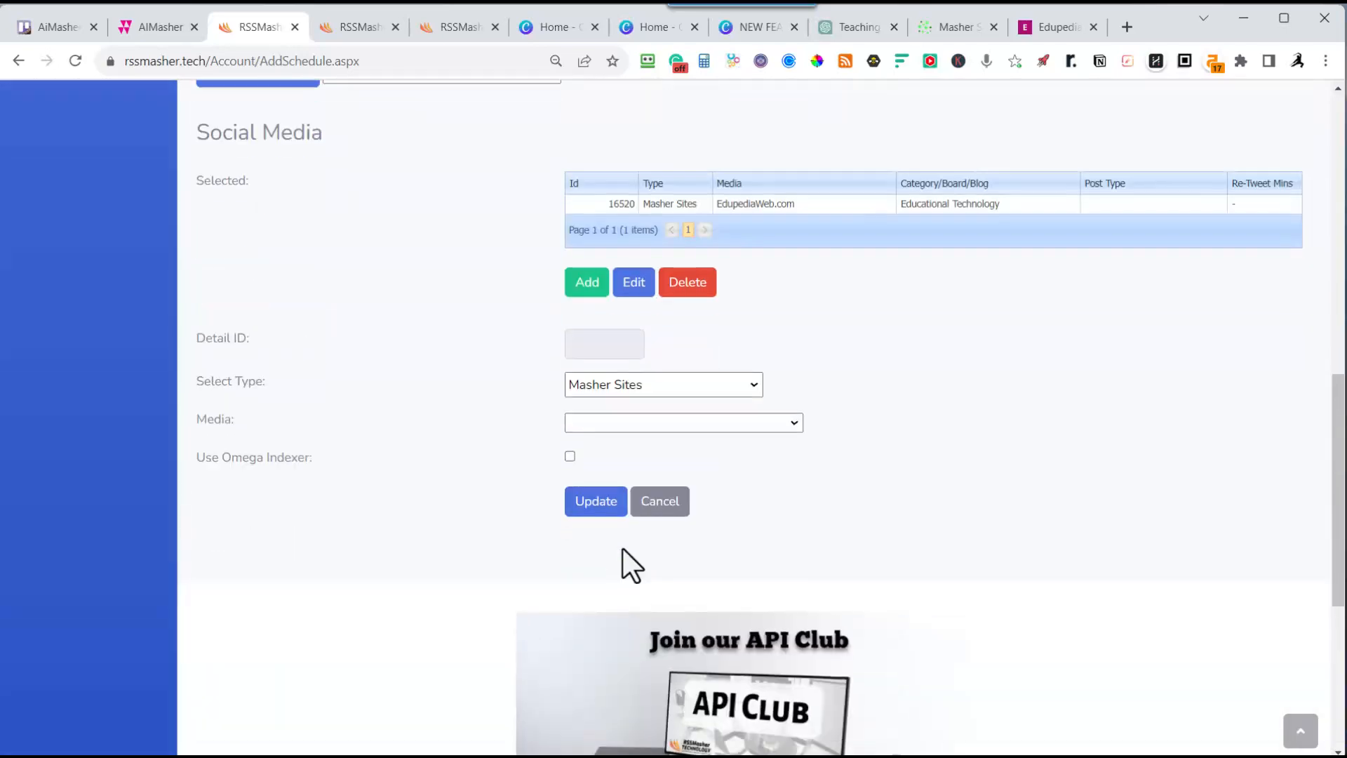
click(751, 385)
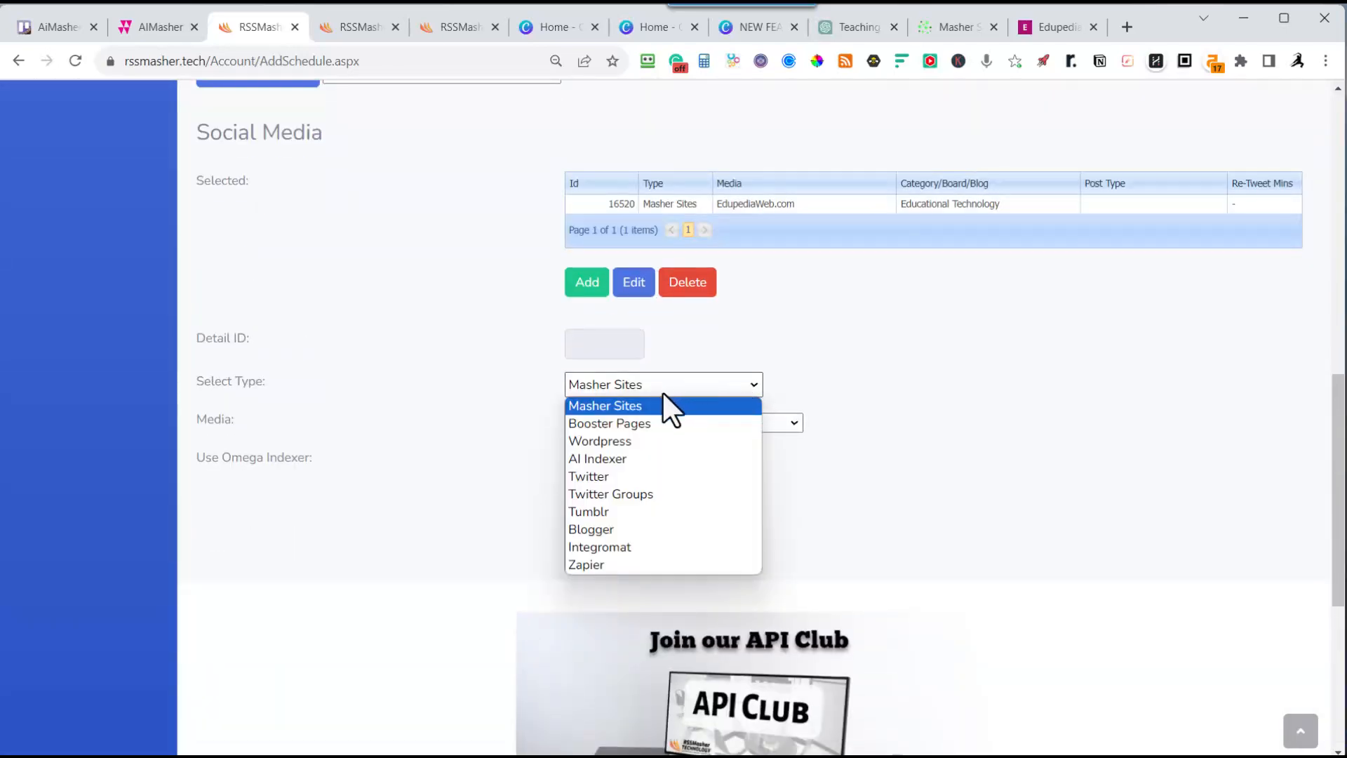
click(630, 406)
click(711, 428)
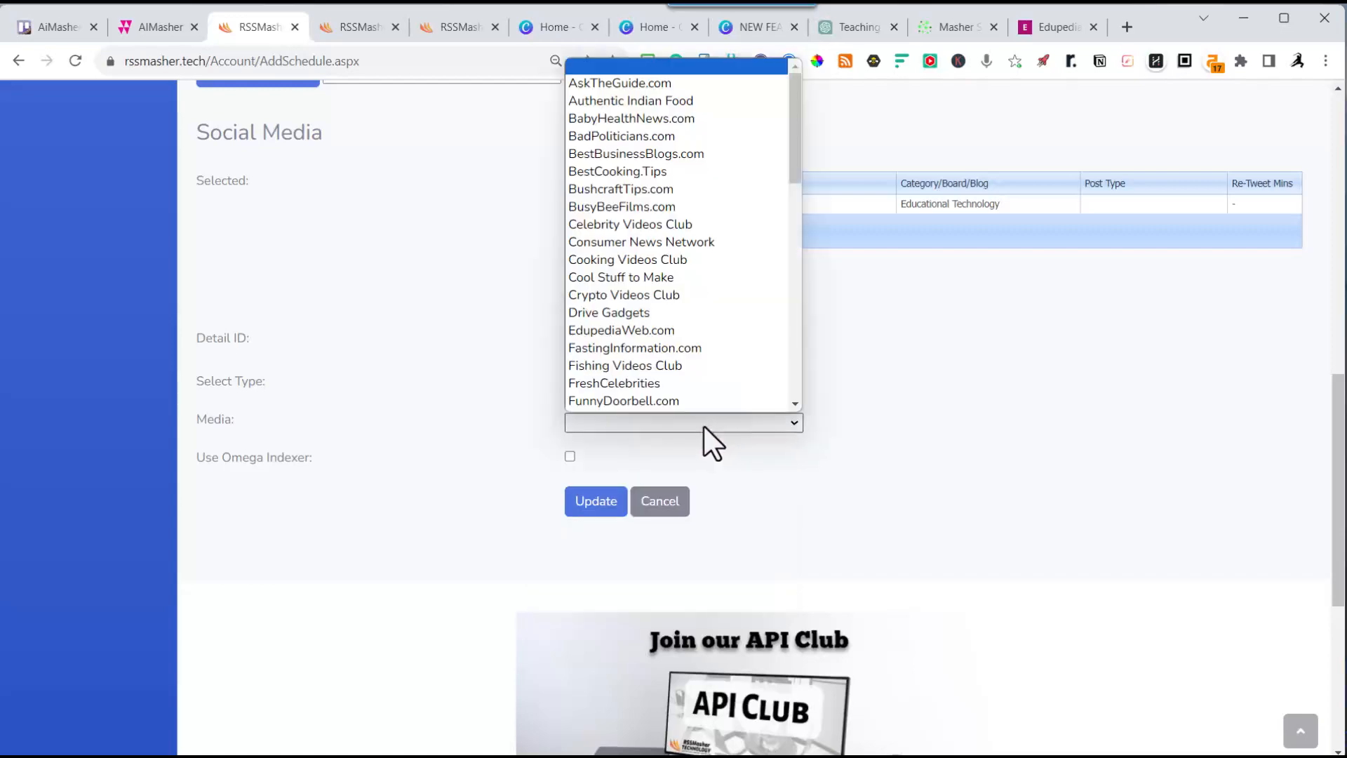
scroll(700, 367, down, 8)
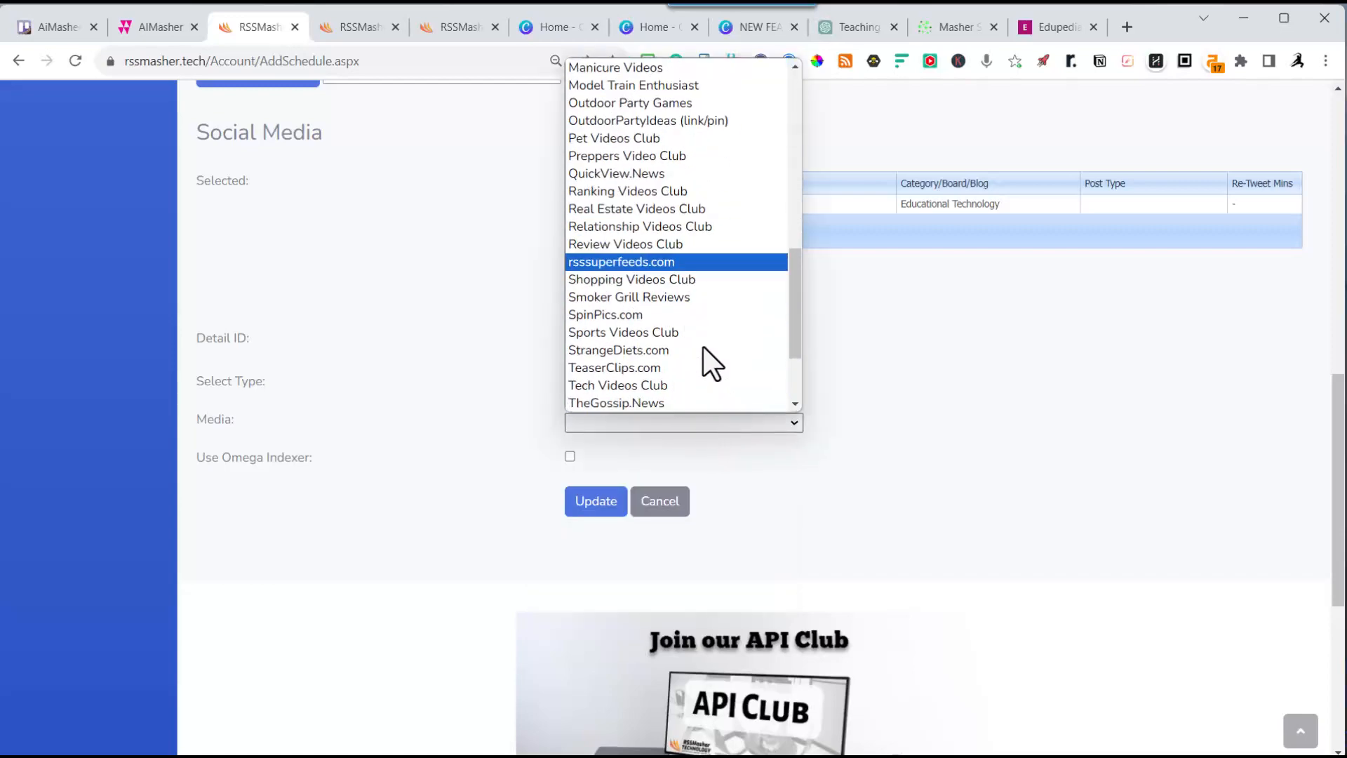
click(617, 169)
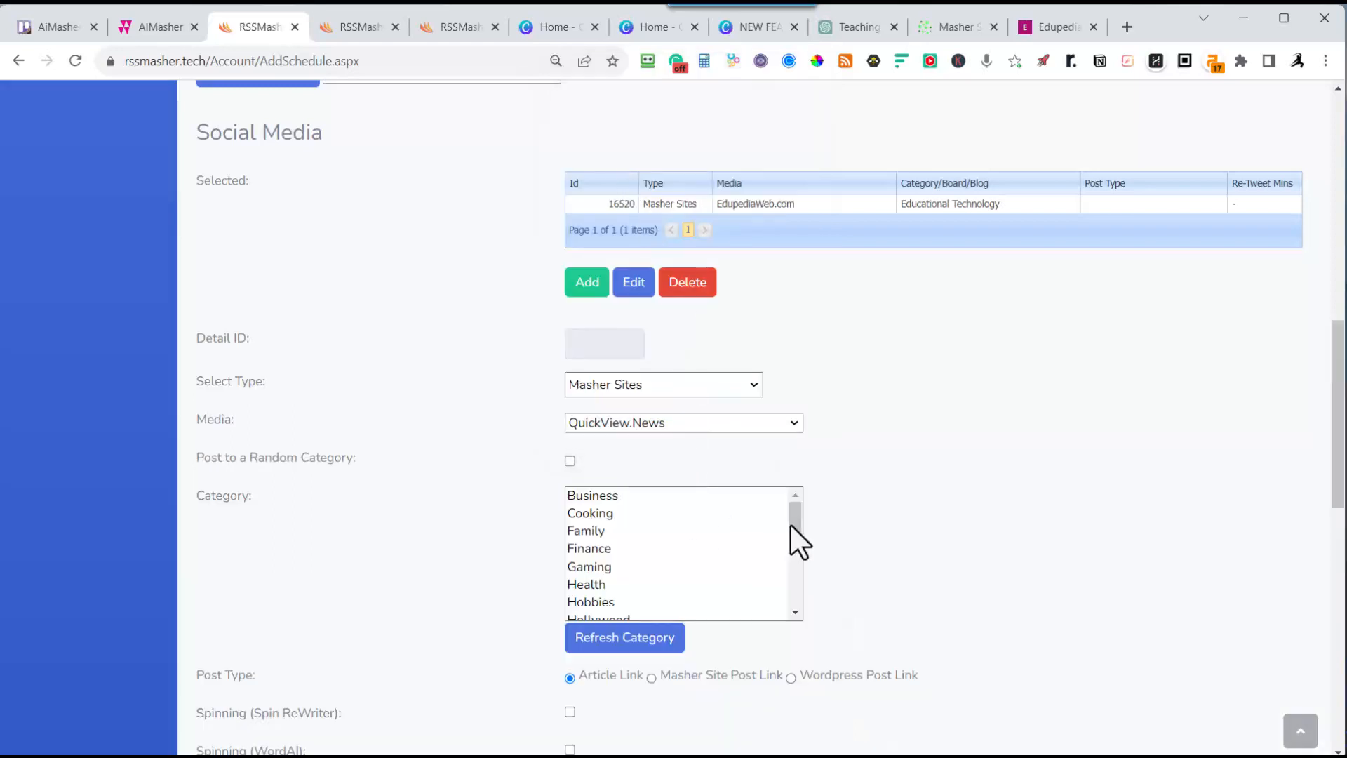
drag(794, 521, 789, 588)
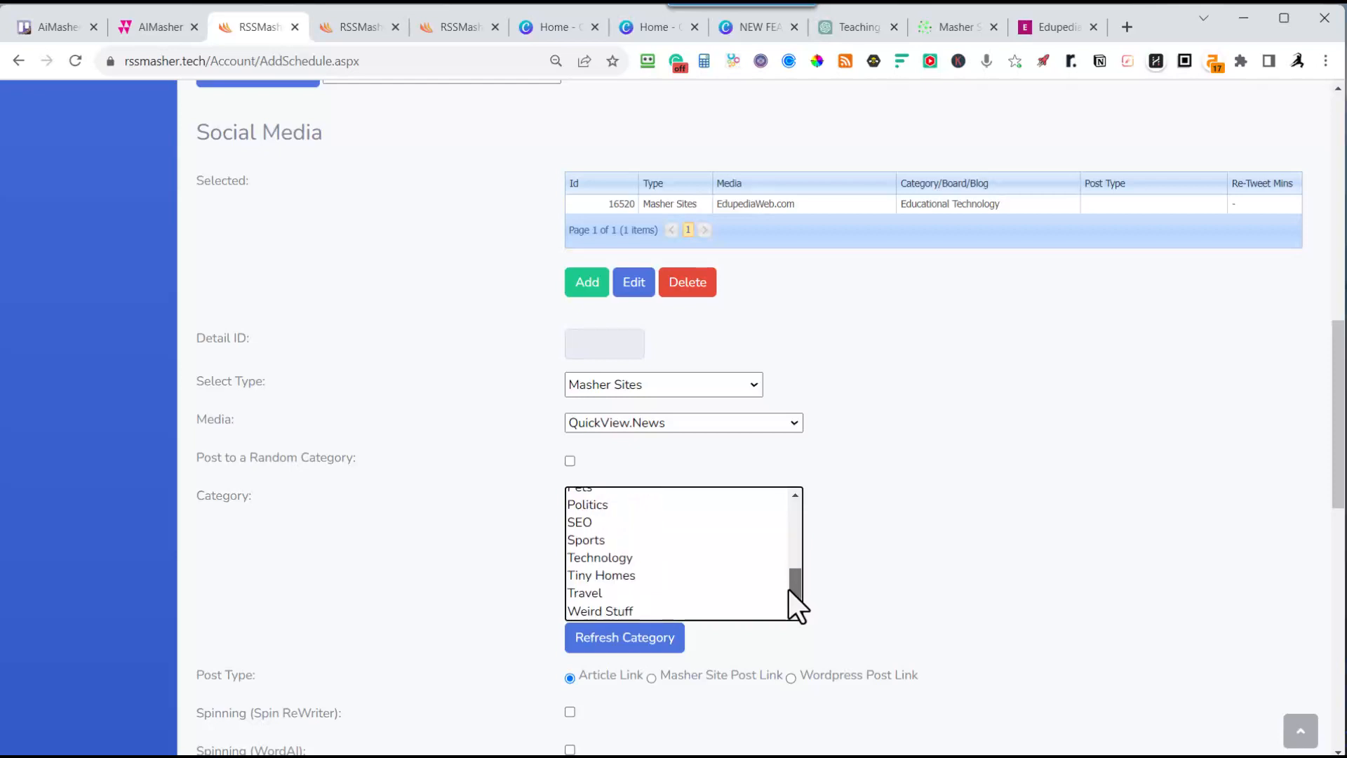
click(615, 557)
click(460, 531)
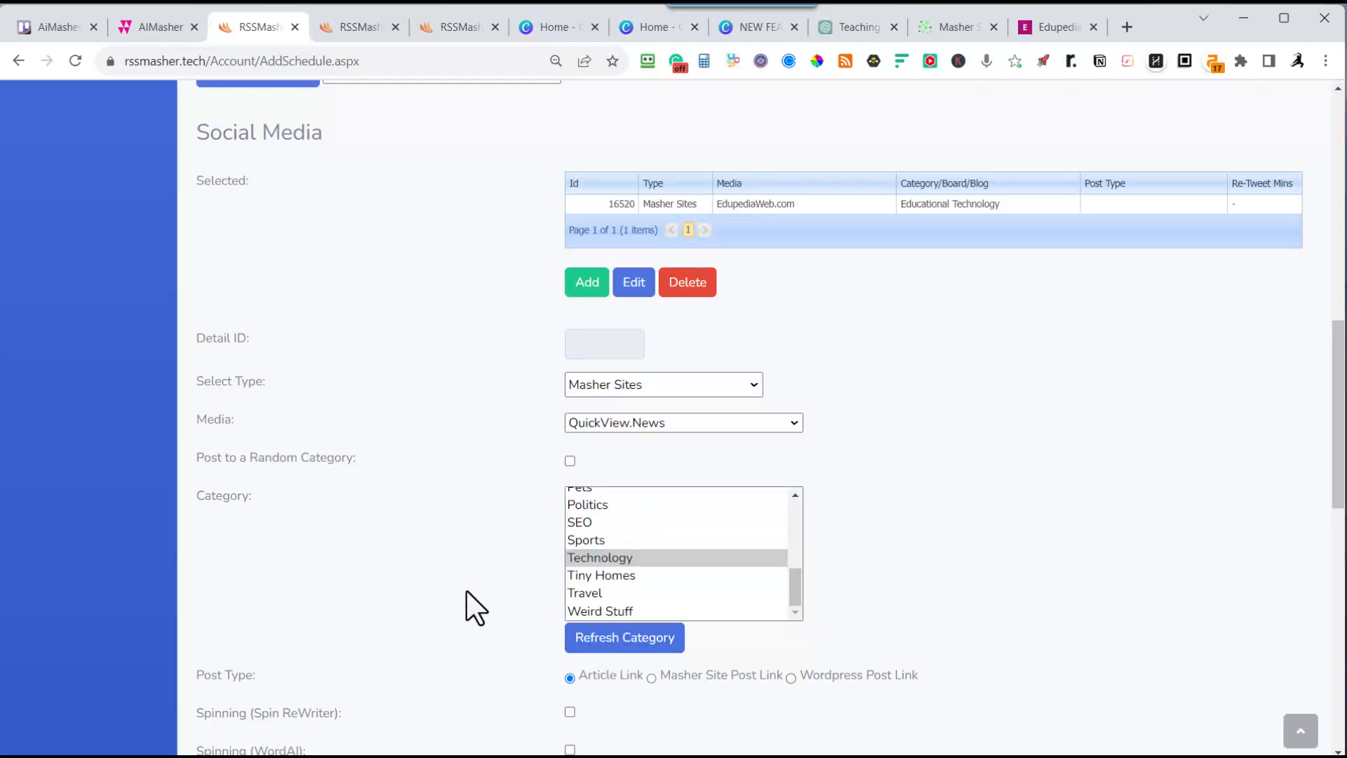
Set the QuickView.News destination's post type to Masher Site Post Link, enable AI Indexer, and save the destination
scroll(467, 604, down, 2)
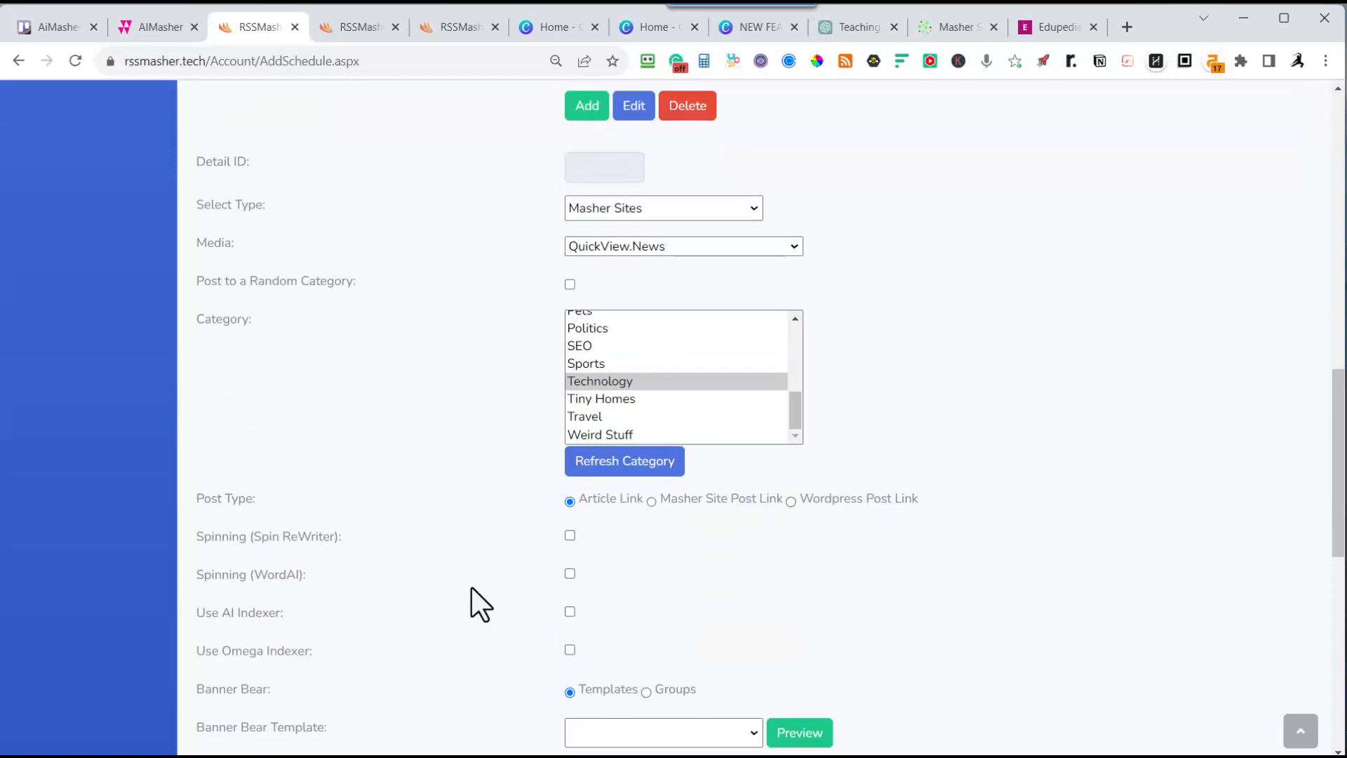
click(652, 502)
click(570, 612)
scroll(571, 730, down, 3)
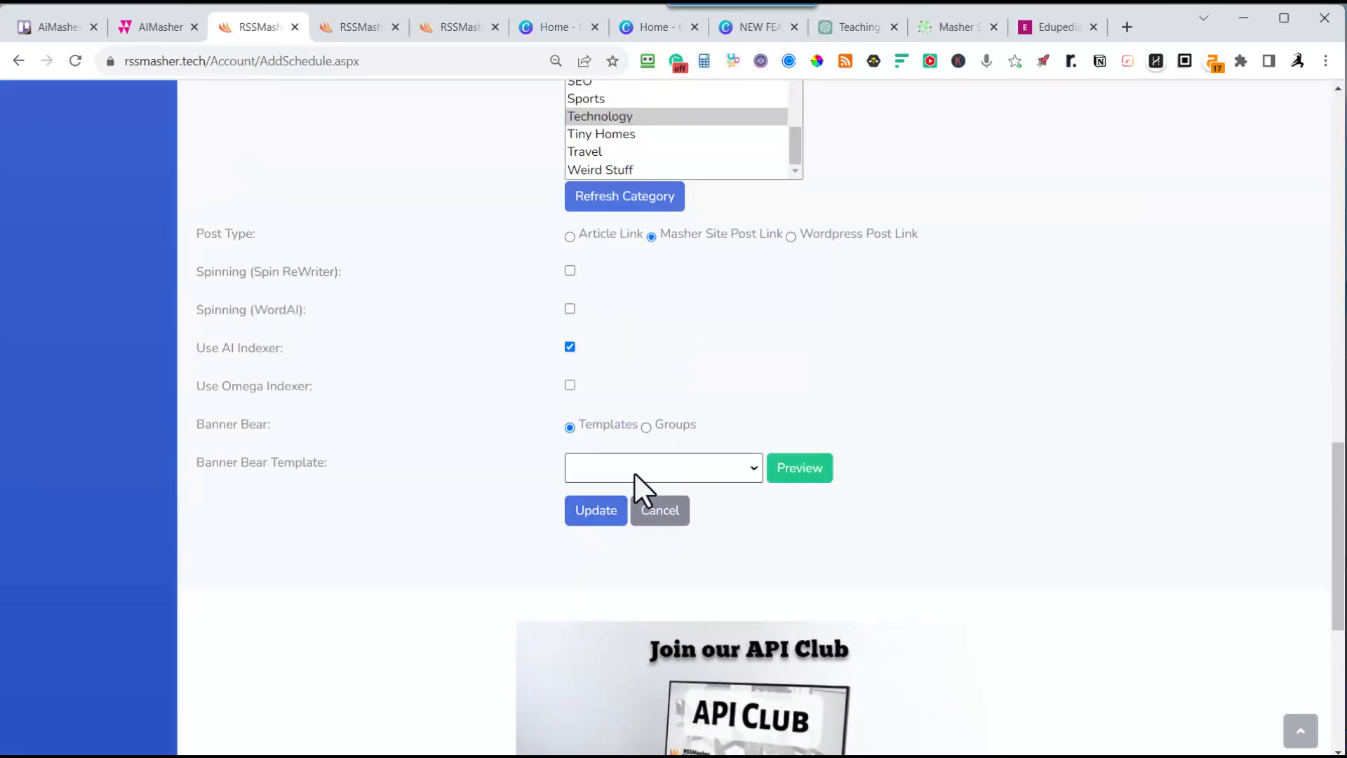
click(584, 518)
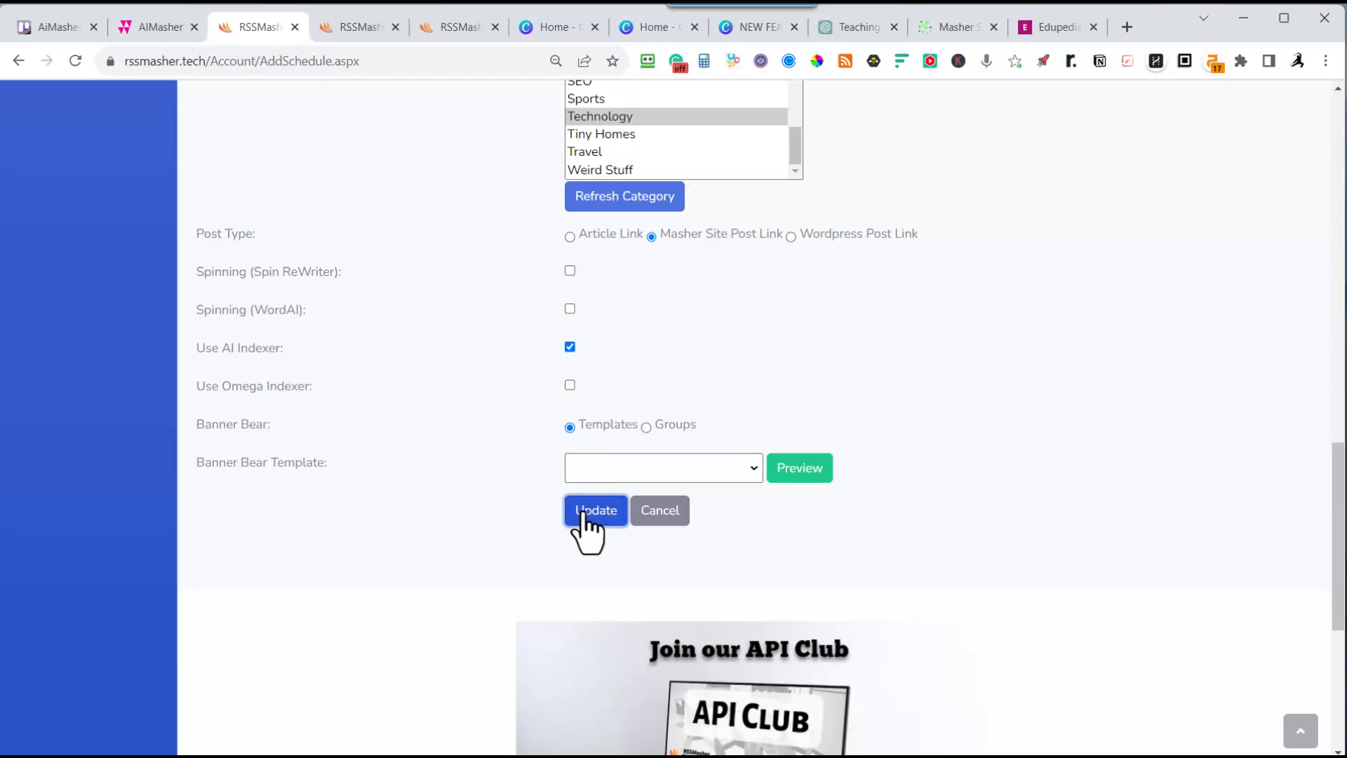
scroll(589, 536, up, 5)
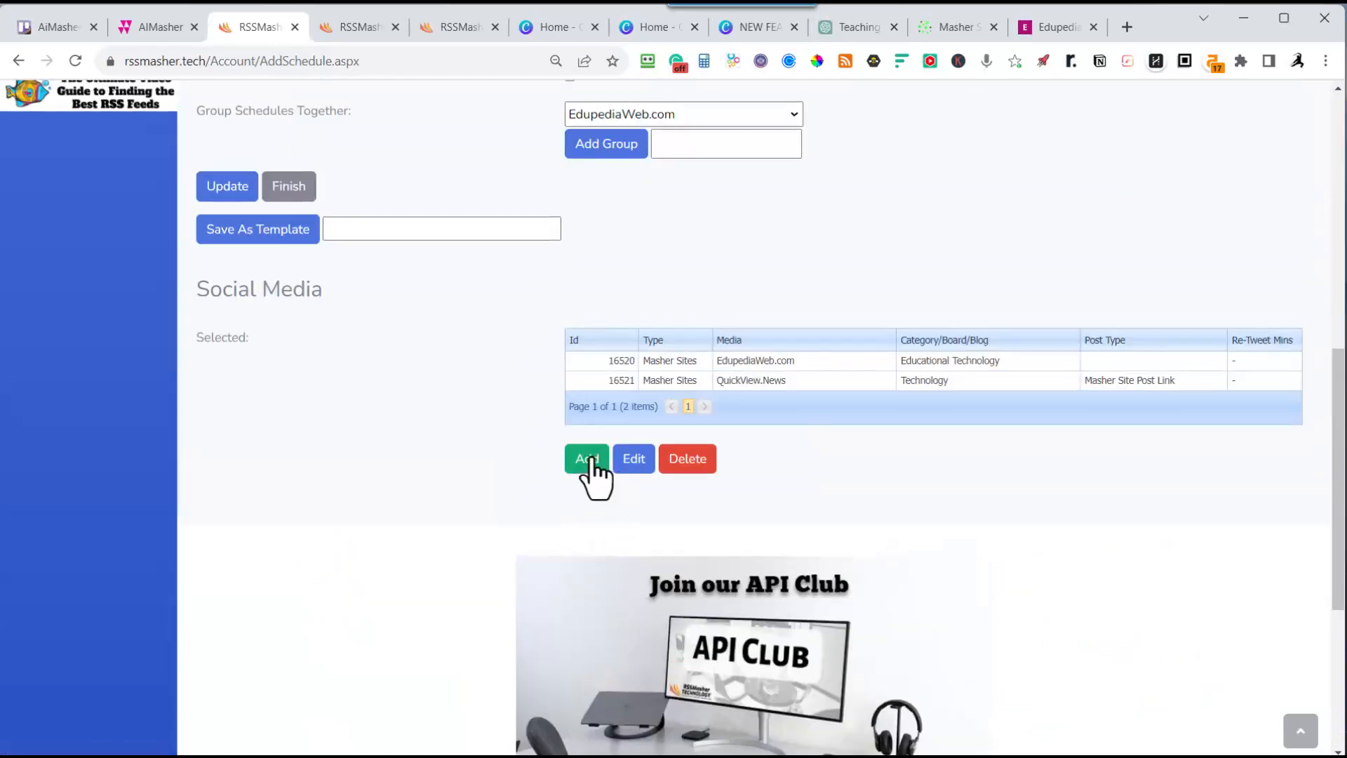
Start a new Booster Pages destination and assign it the Technology niche
click(588, 461)
click(686, 562)
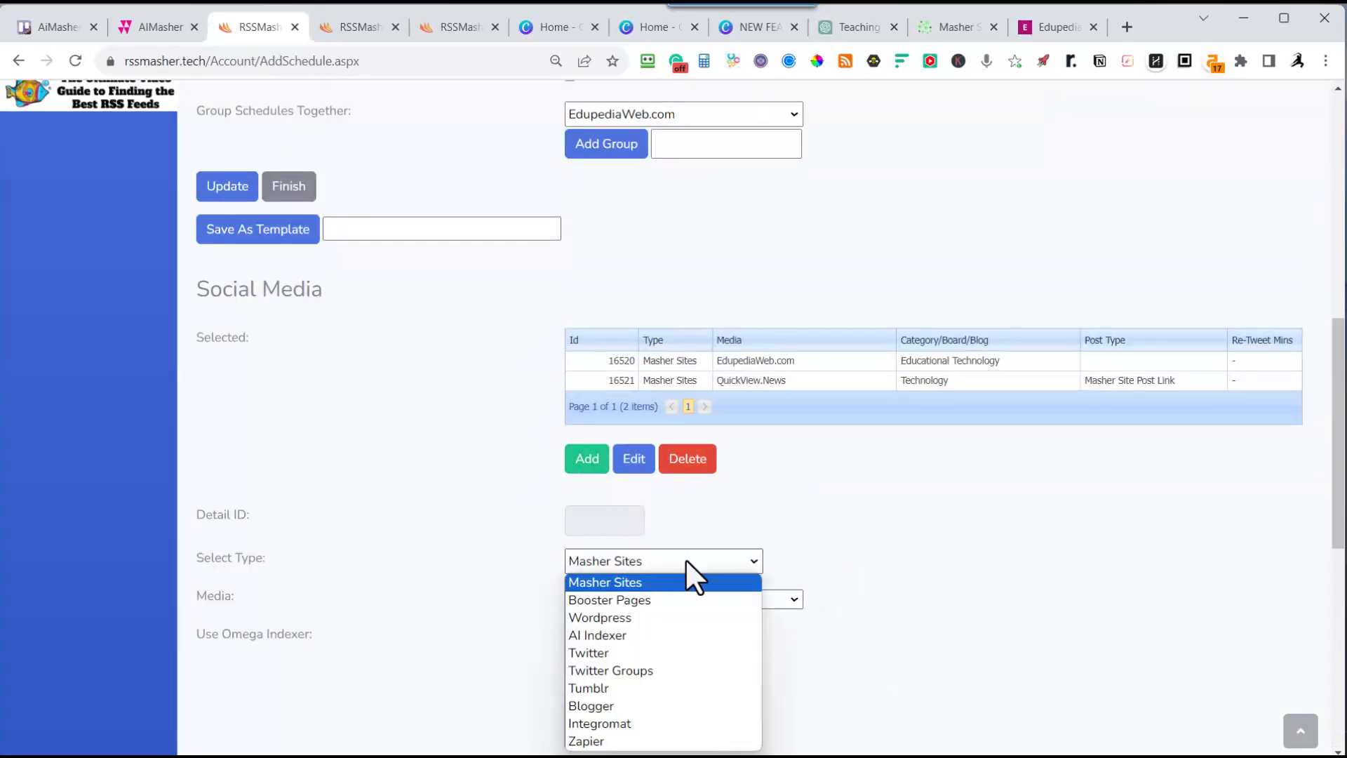
click(638, 600)
click(706, 599)
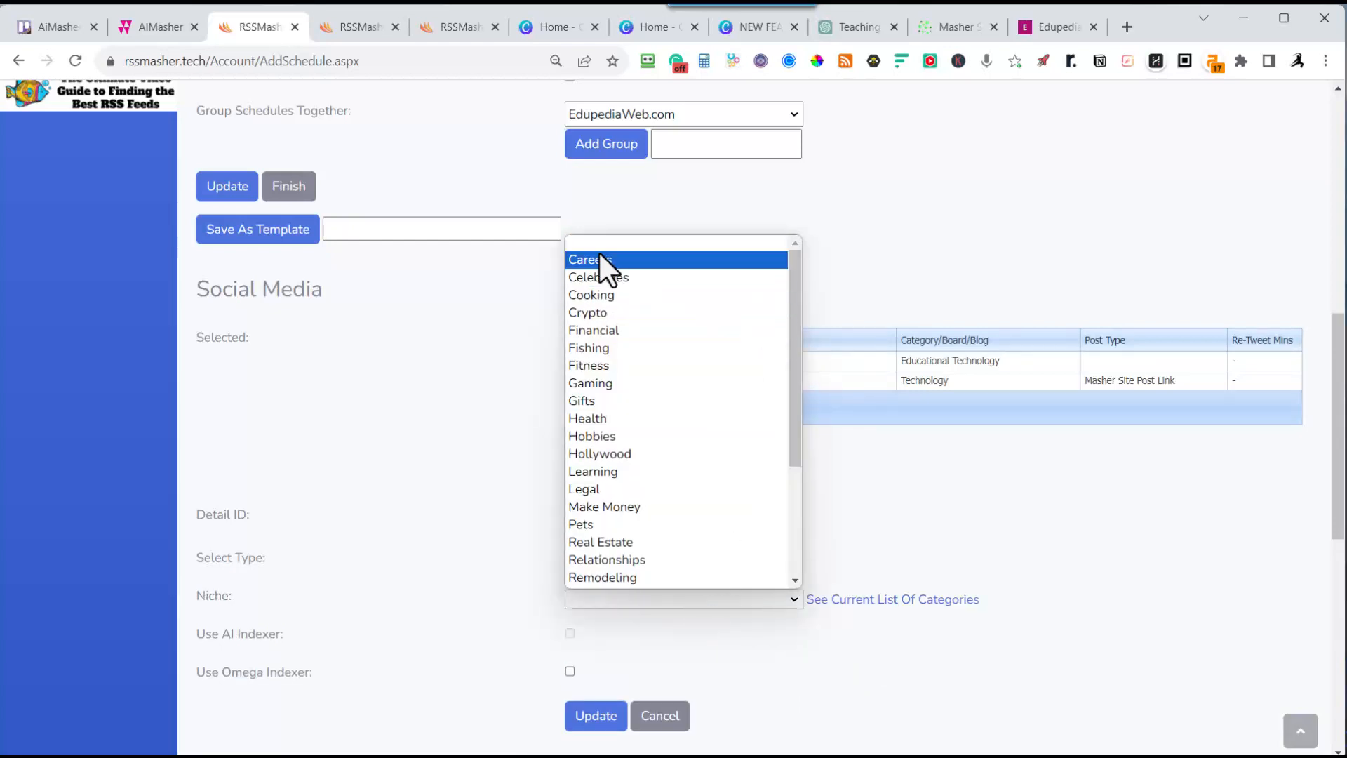
scroll(608, 382, down, 3)
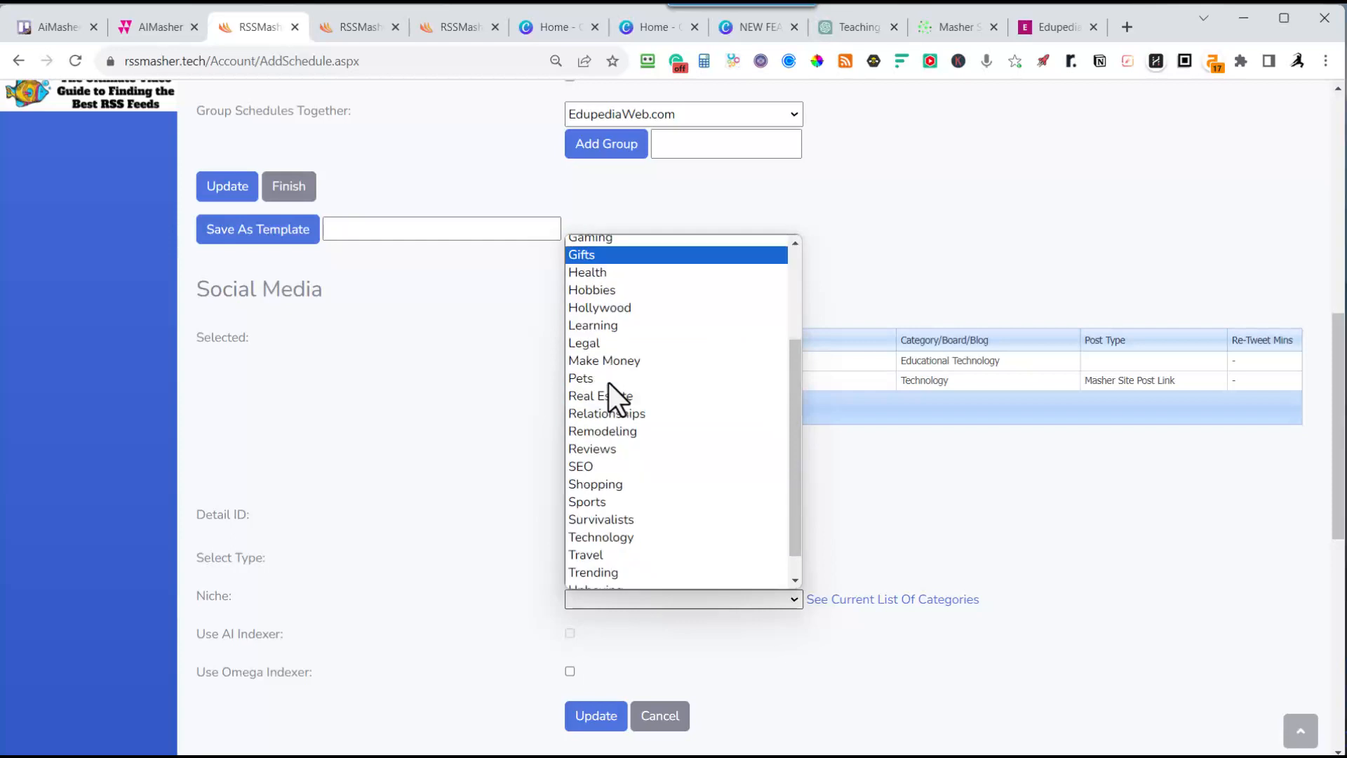
click(604, 509)
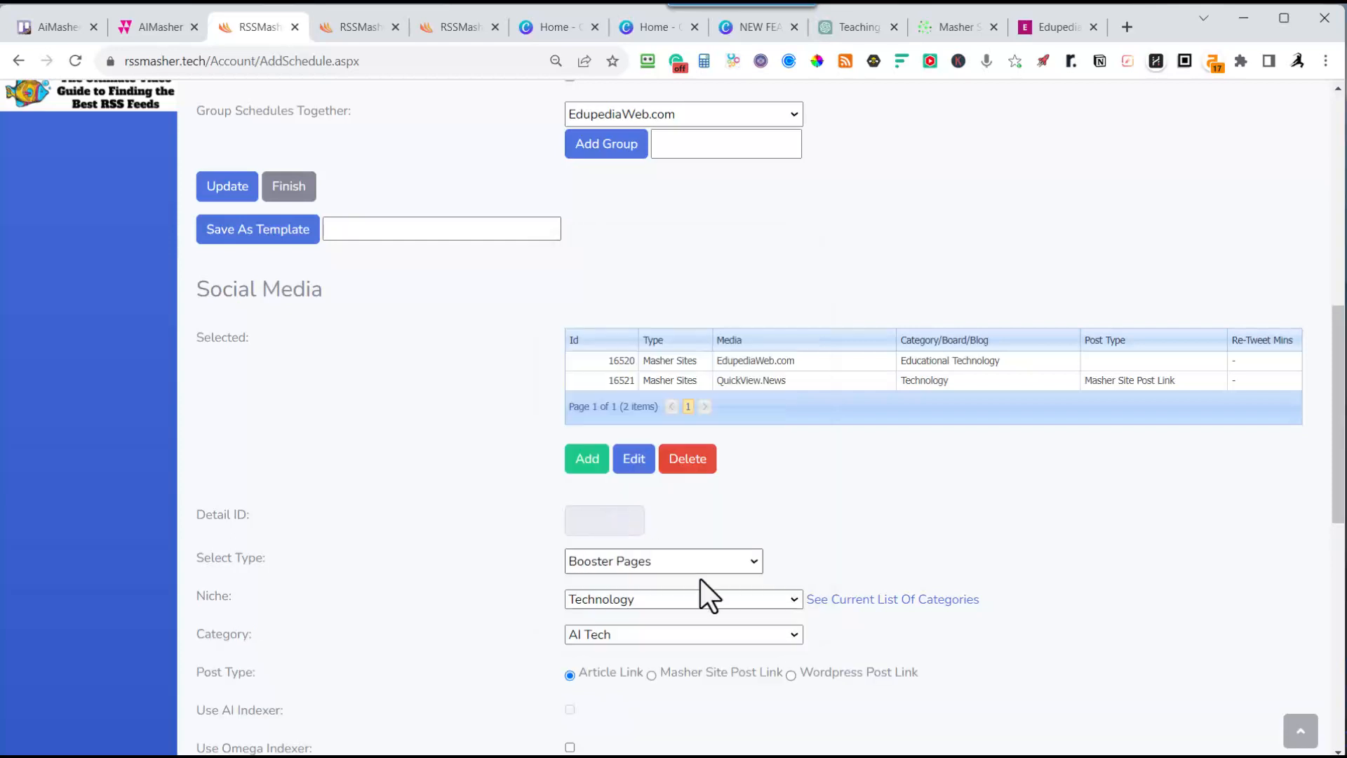
Give the Booster Pages destination the Information category and the Masher Site Post Link post type, and save it
click(693, 635)
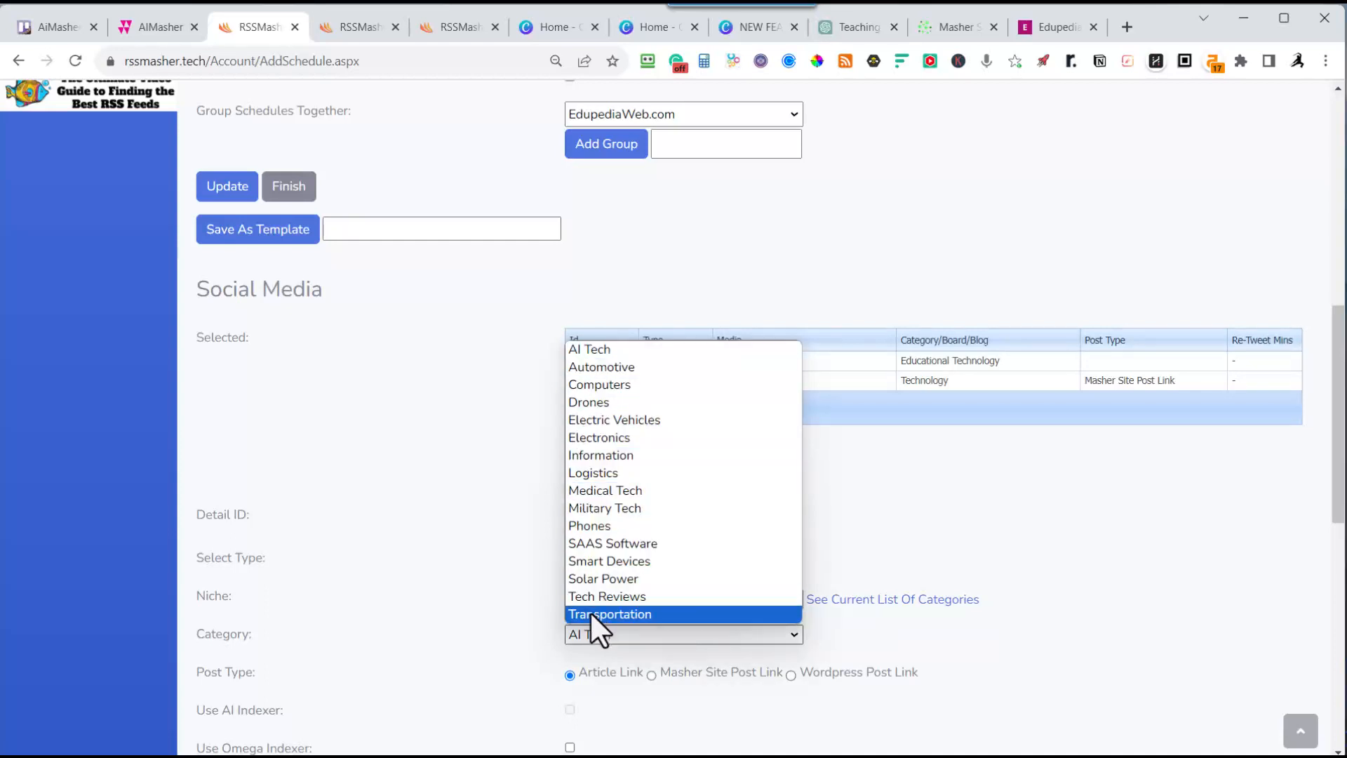
click(601, 455)
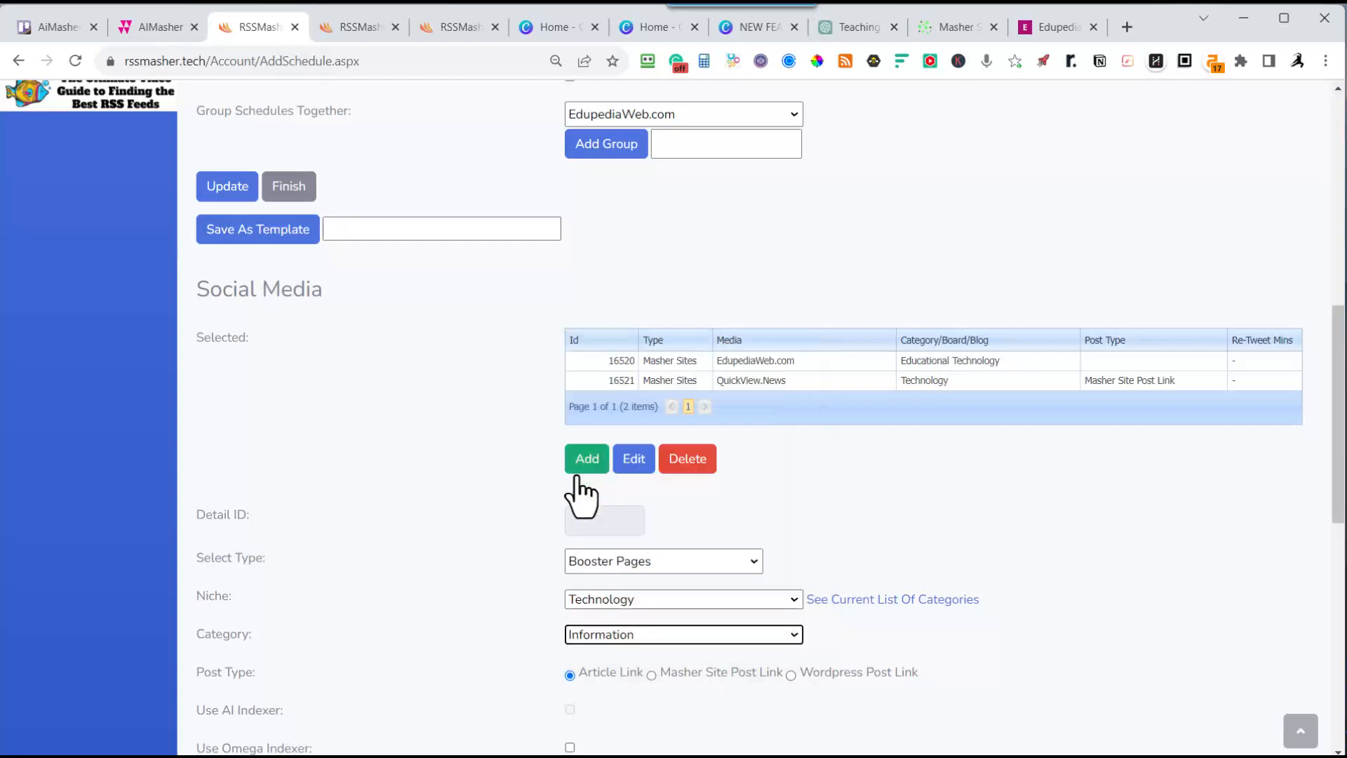
scroll(512, 514, down, 3)
click(650, 410)
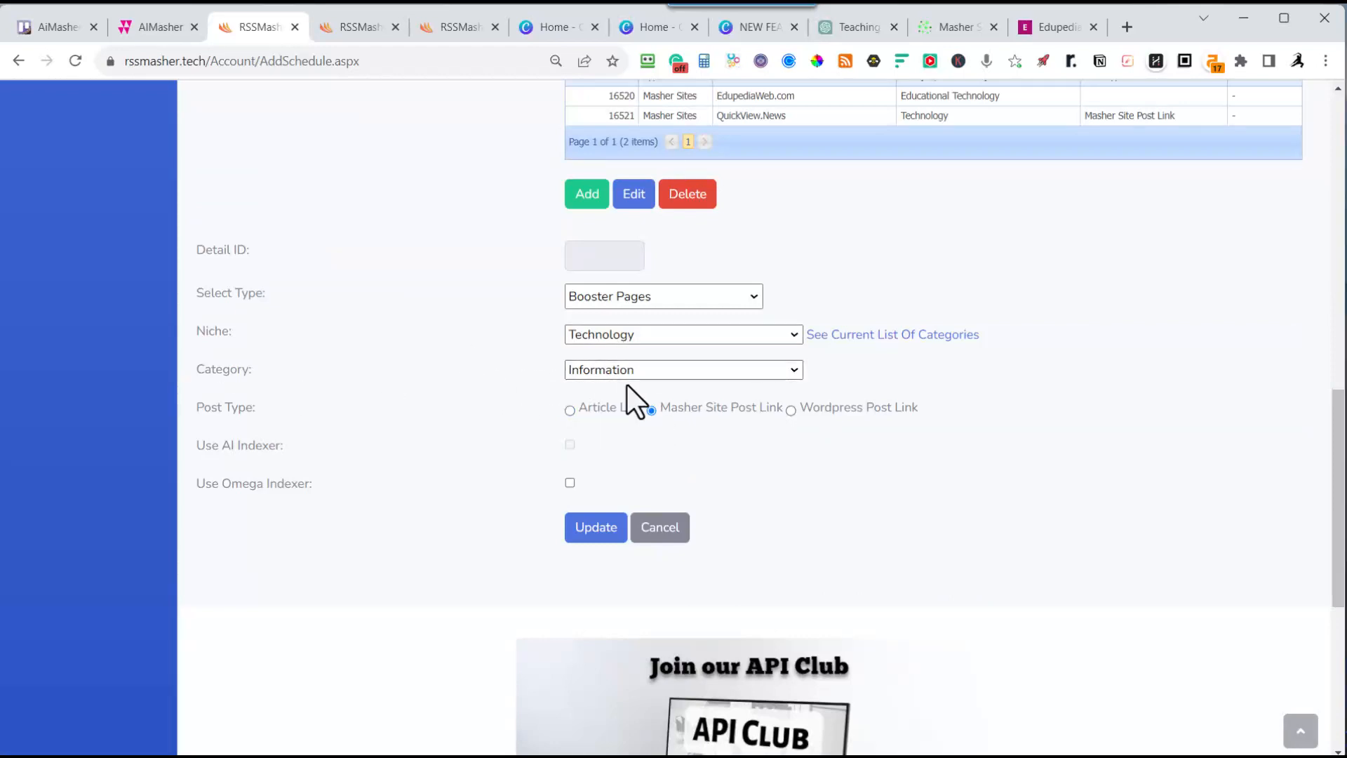
click(597, 531)
scroll(600, 551, up, 3)
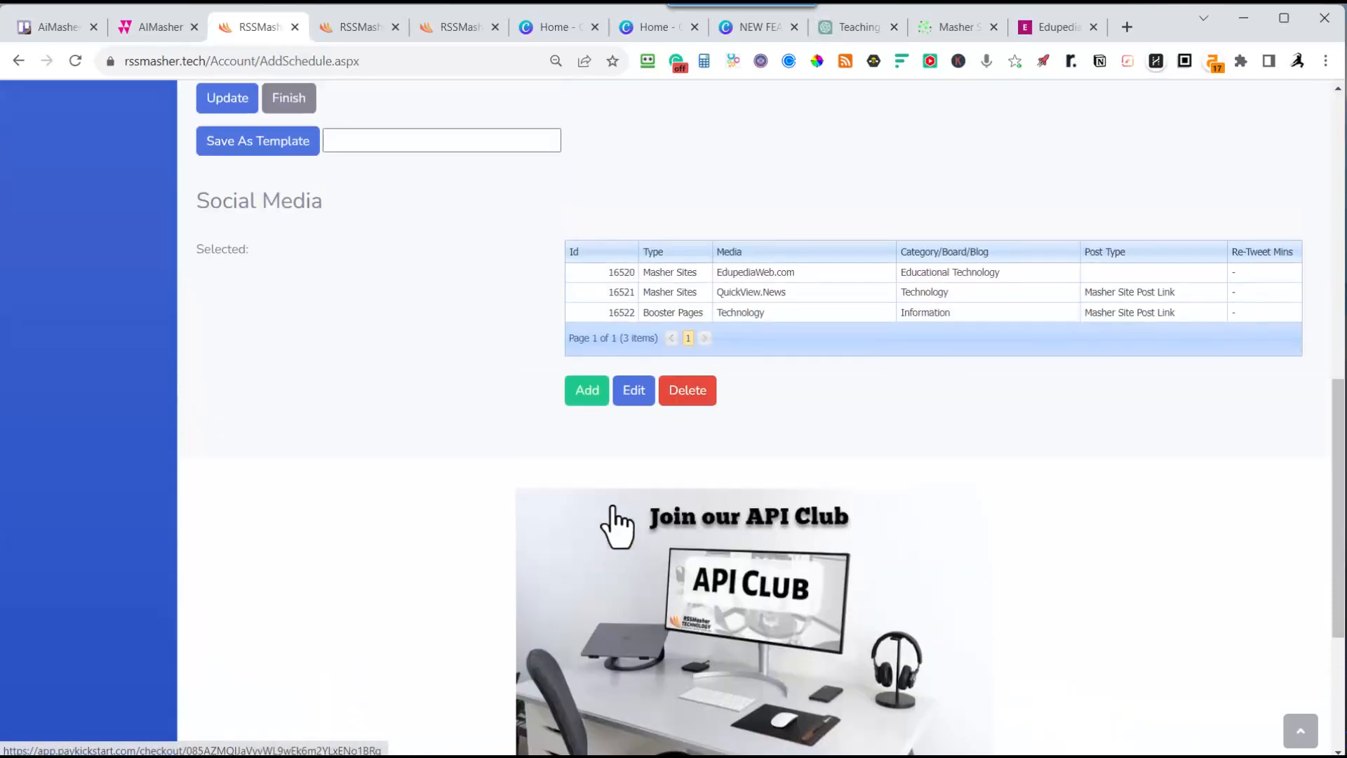
Start a new AI Indexer destination and assign it the Technology niche
click(587, 397)
click(674, 492)
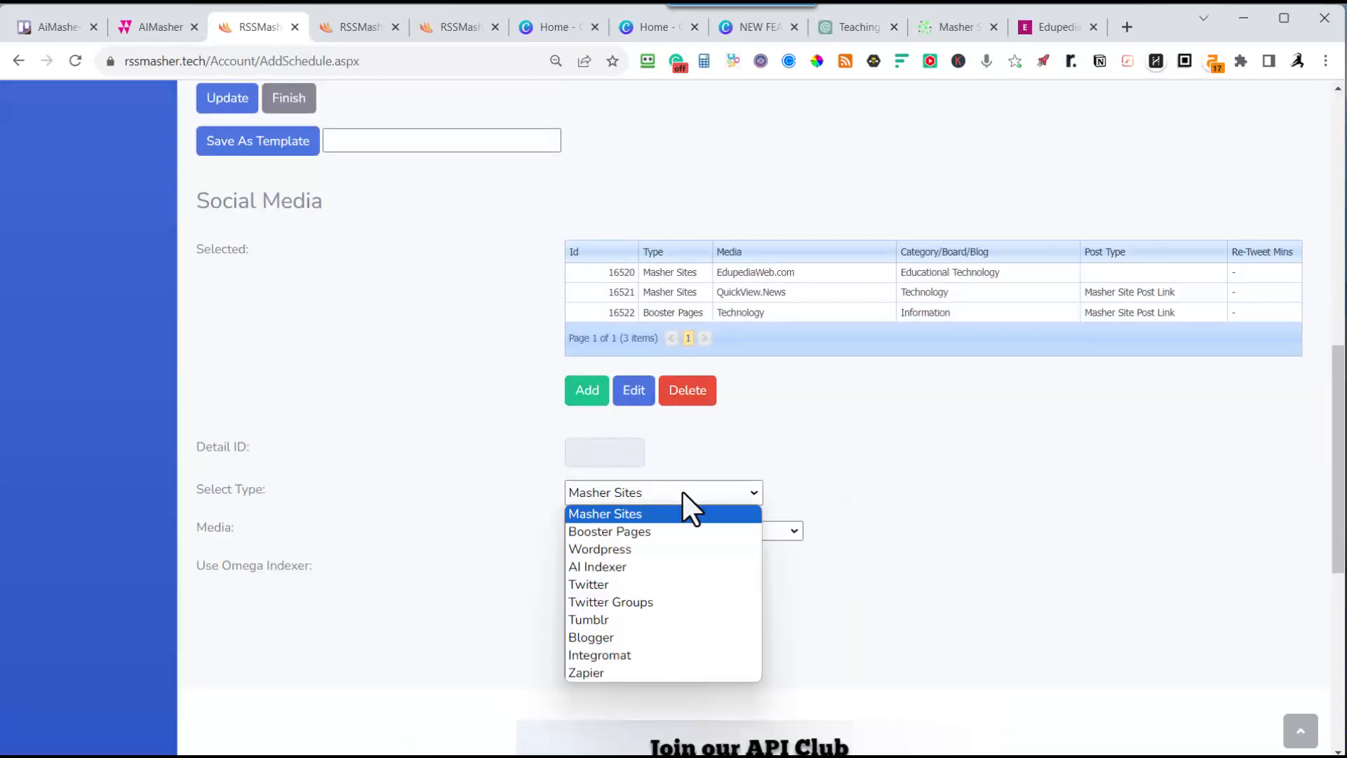
click(612, 564)
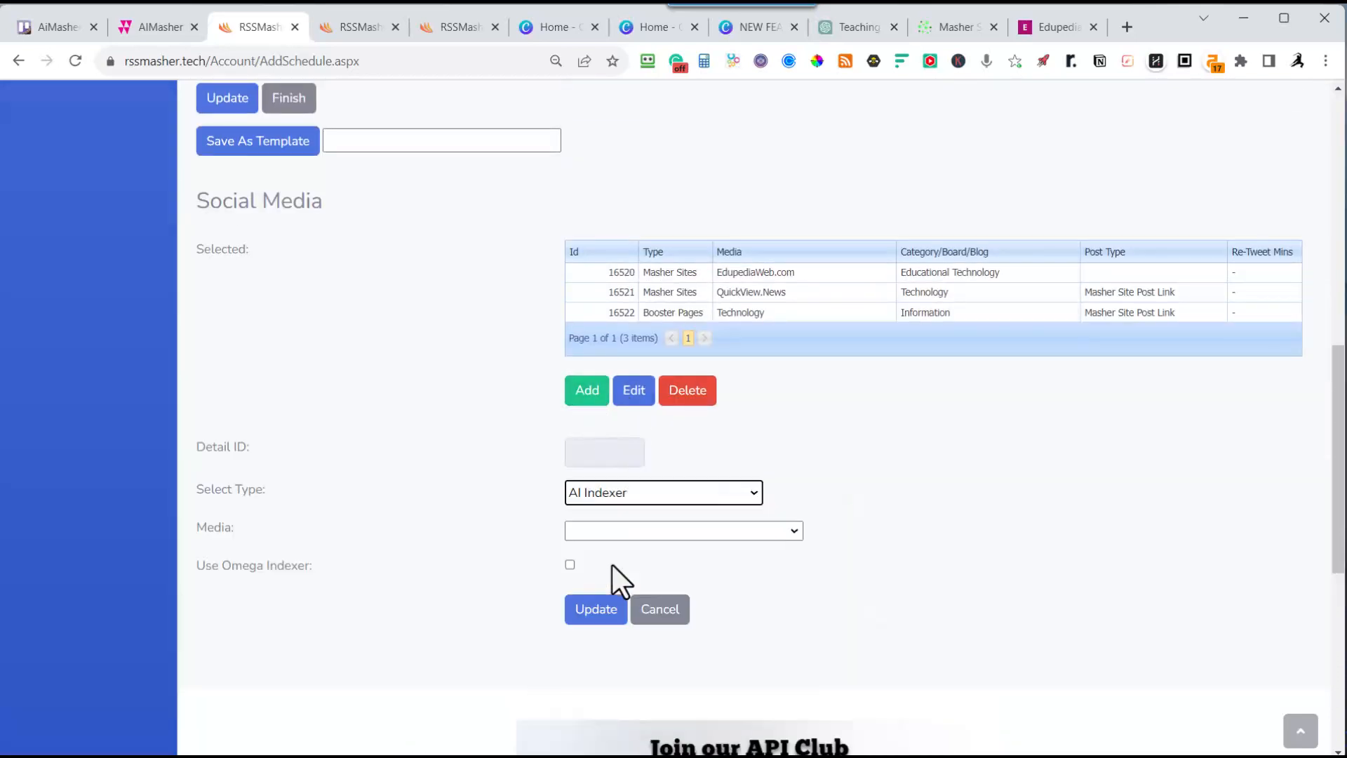
click(638, 529)
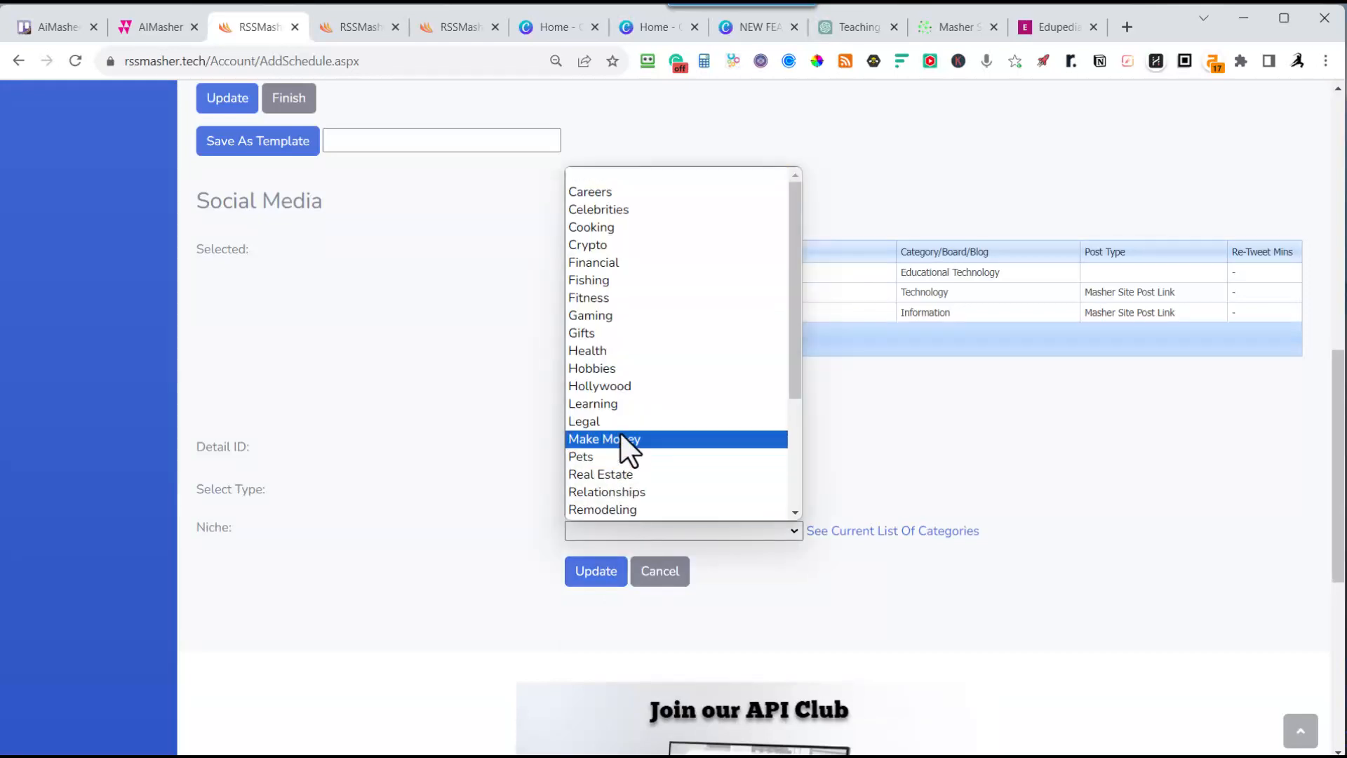
scroll(621, 432, down, 3)
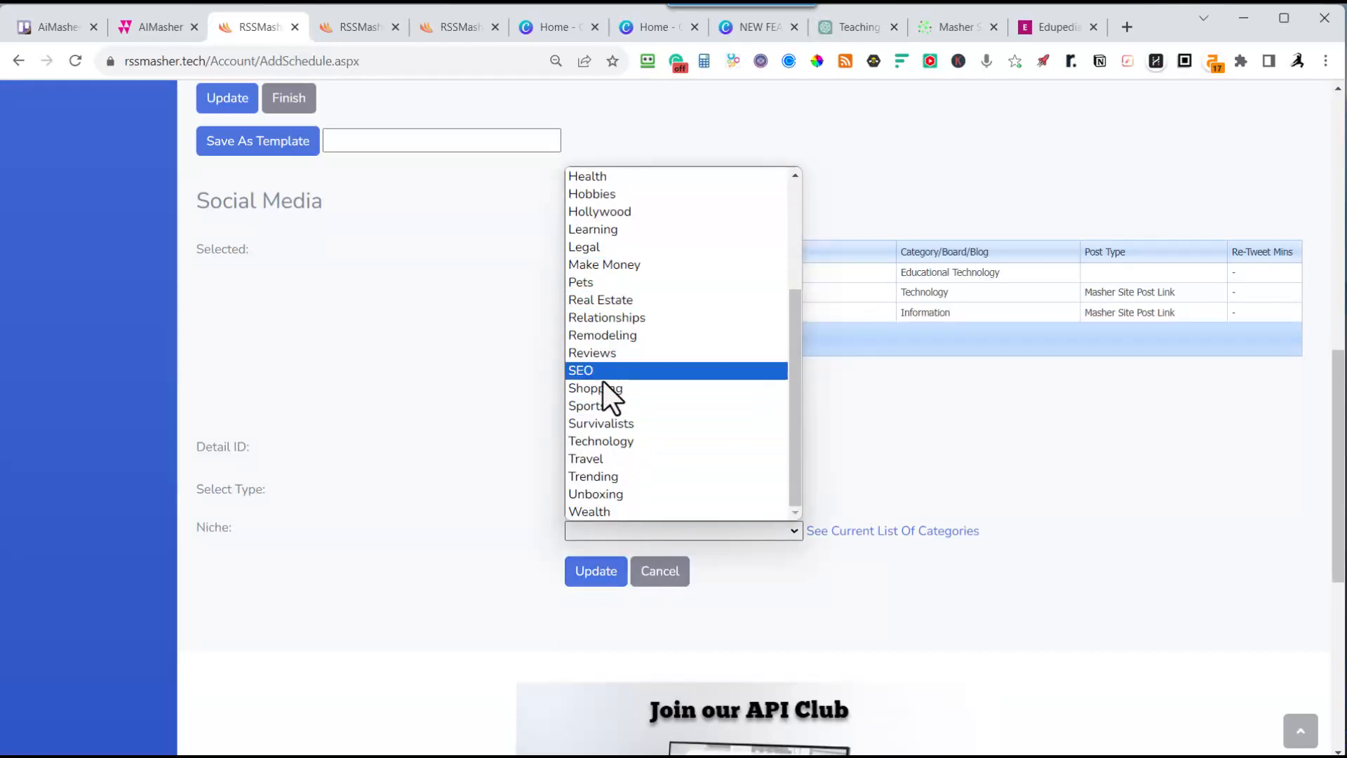
click(601, 436)
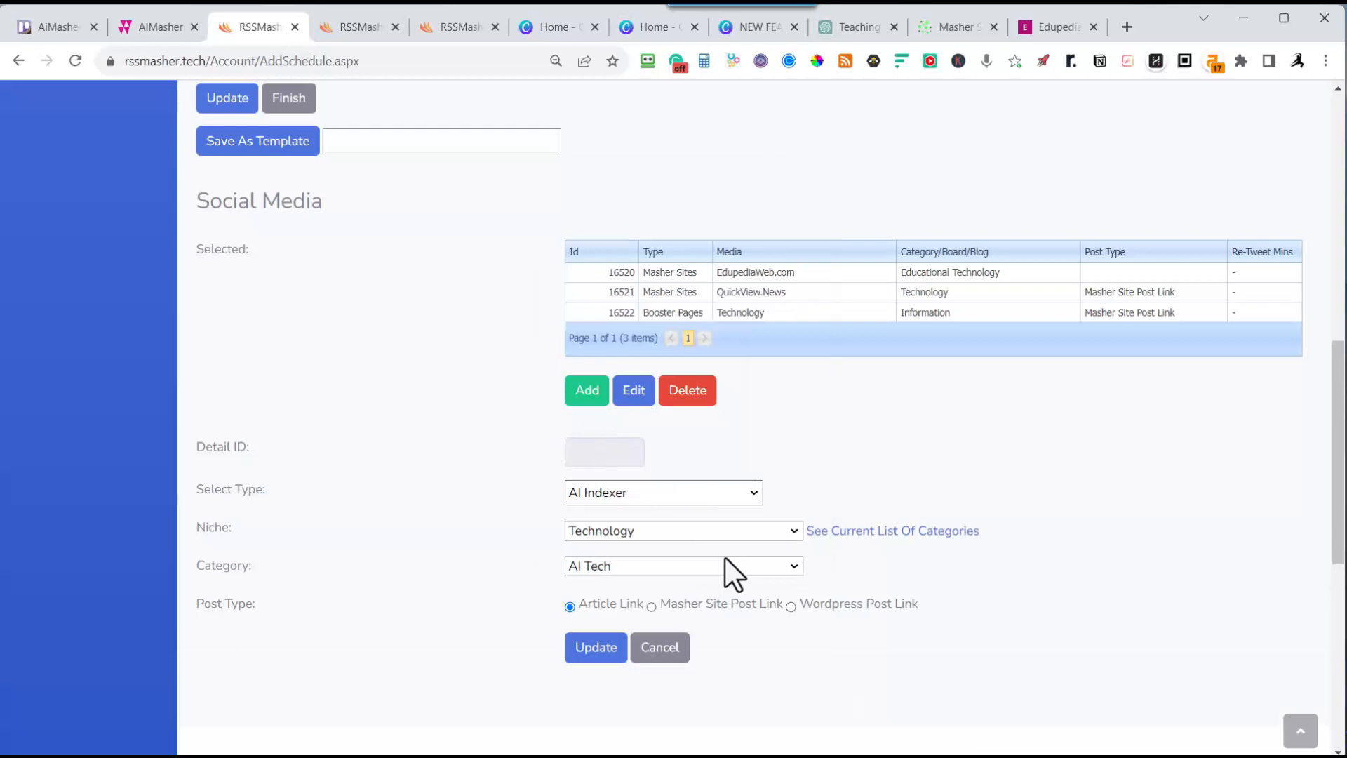
Give the AI Indexer destination the Information category and the Masher Site Post Link post type, and save it
click(629, 561)
click(601, 390)
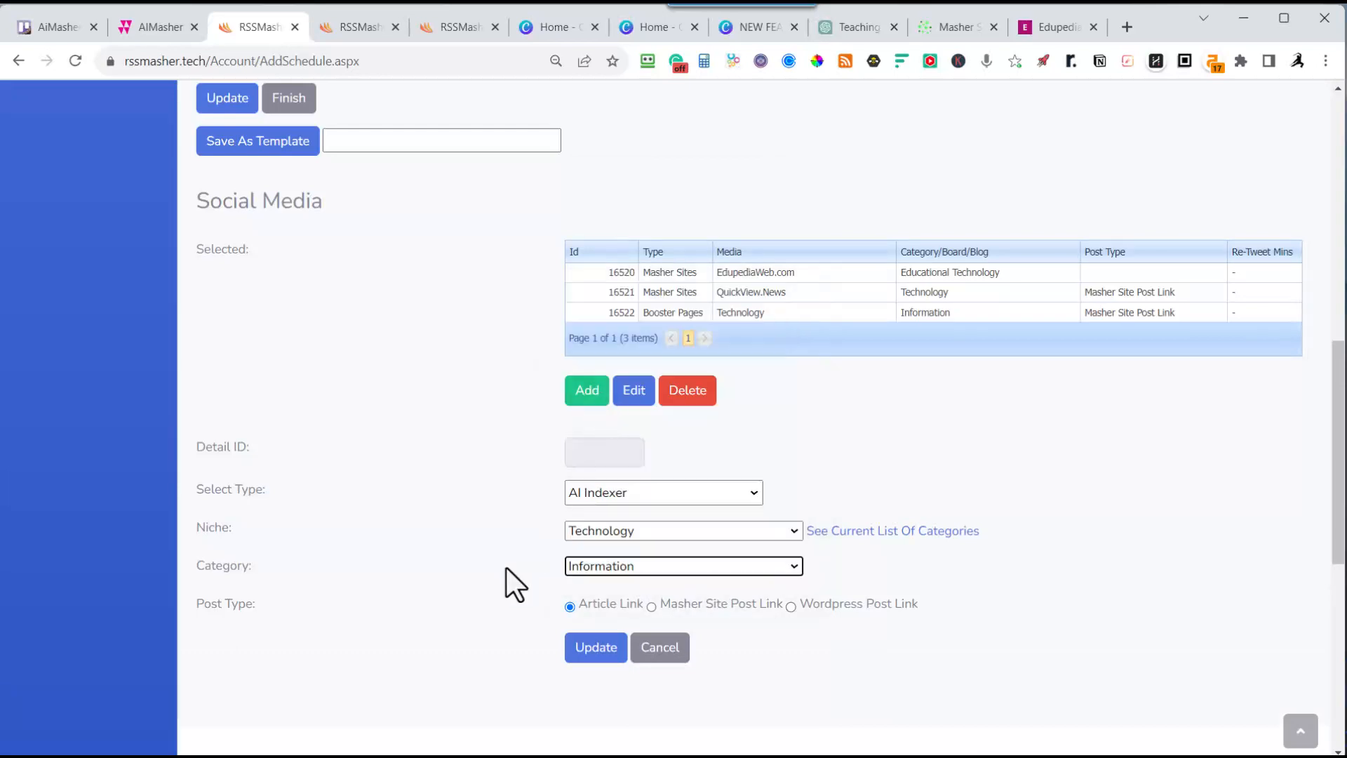
click(650, 606)
click(600, 653)
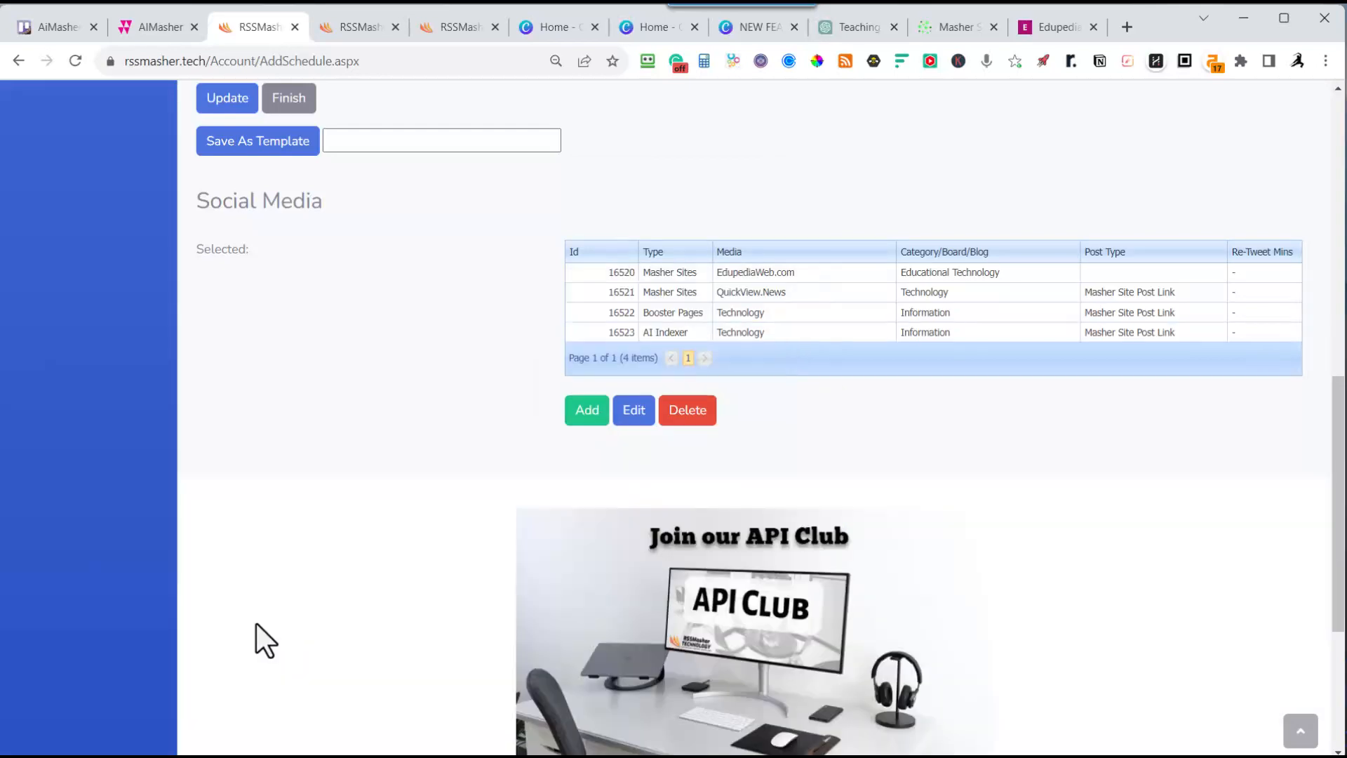
Activate the Educational Technology schedule, save it, and finish editing to return to the list of schedules
scroll(435, 452, up, 1)
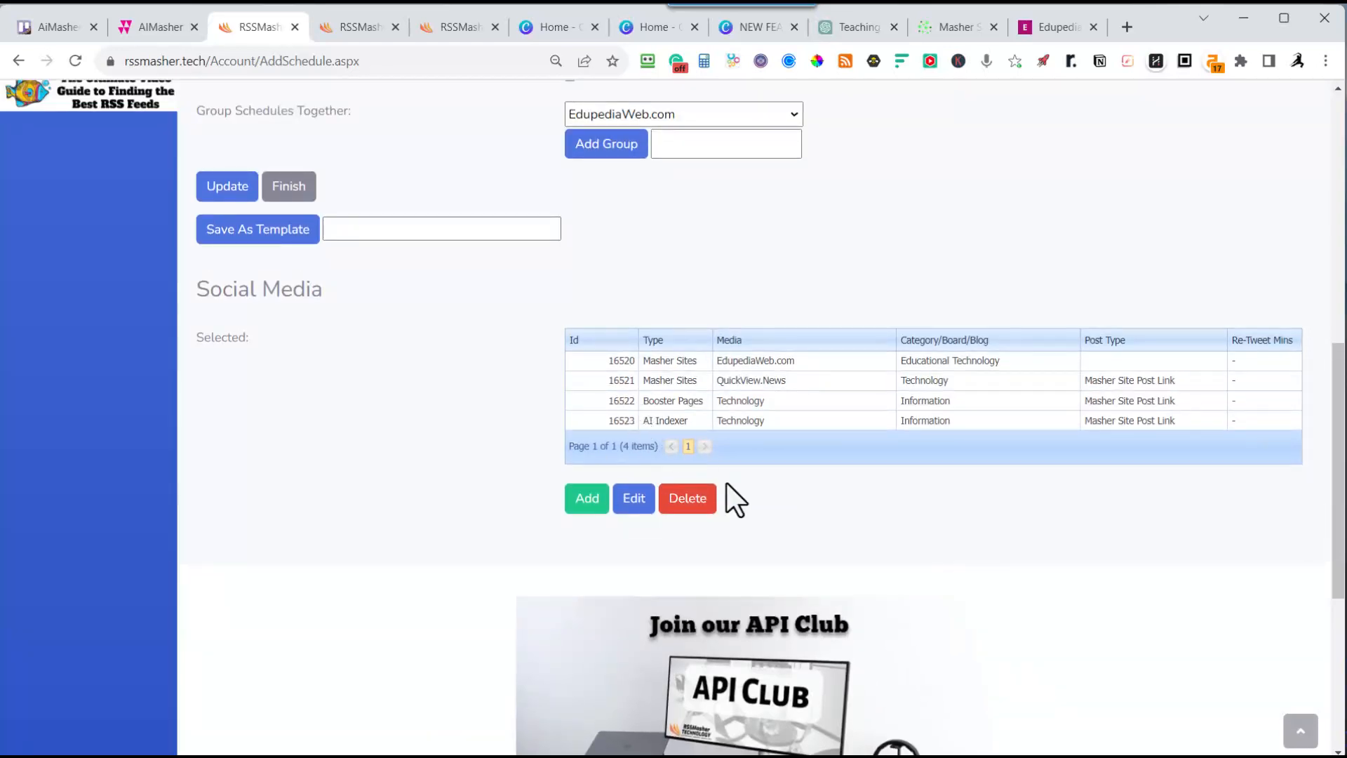
scroll(414, 365, up, 4)
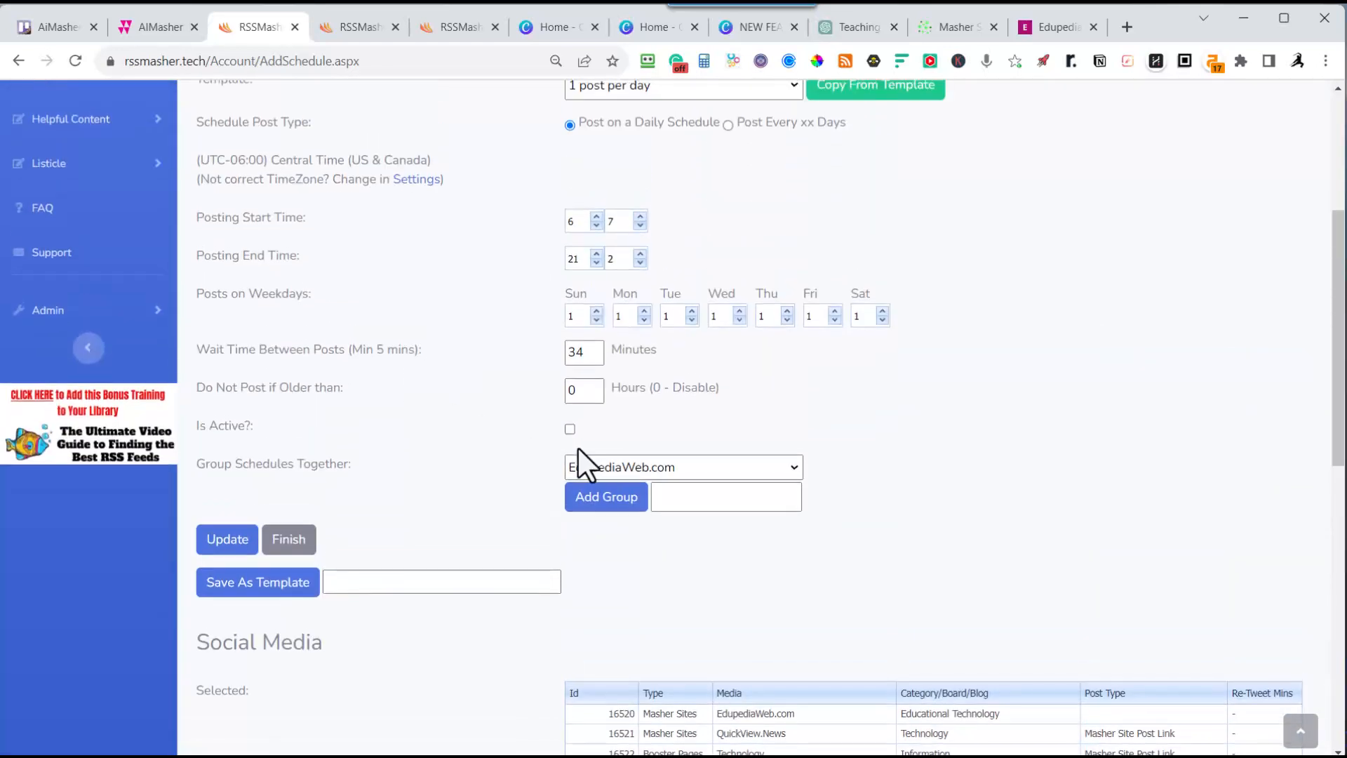
click(569, 429)
click(223, 540)
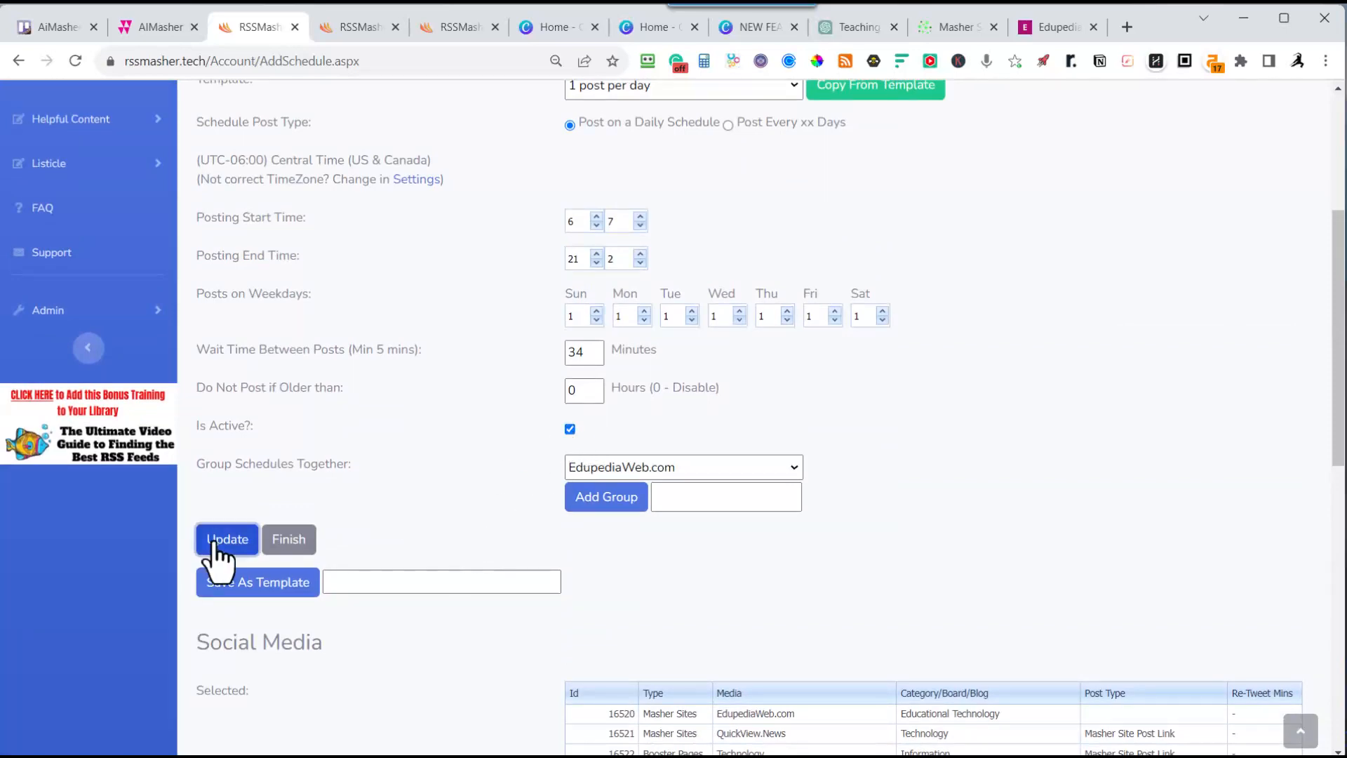
click(285, 541)
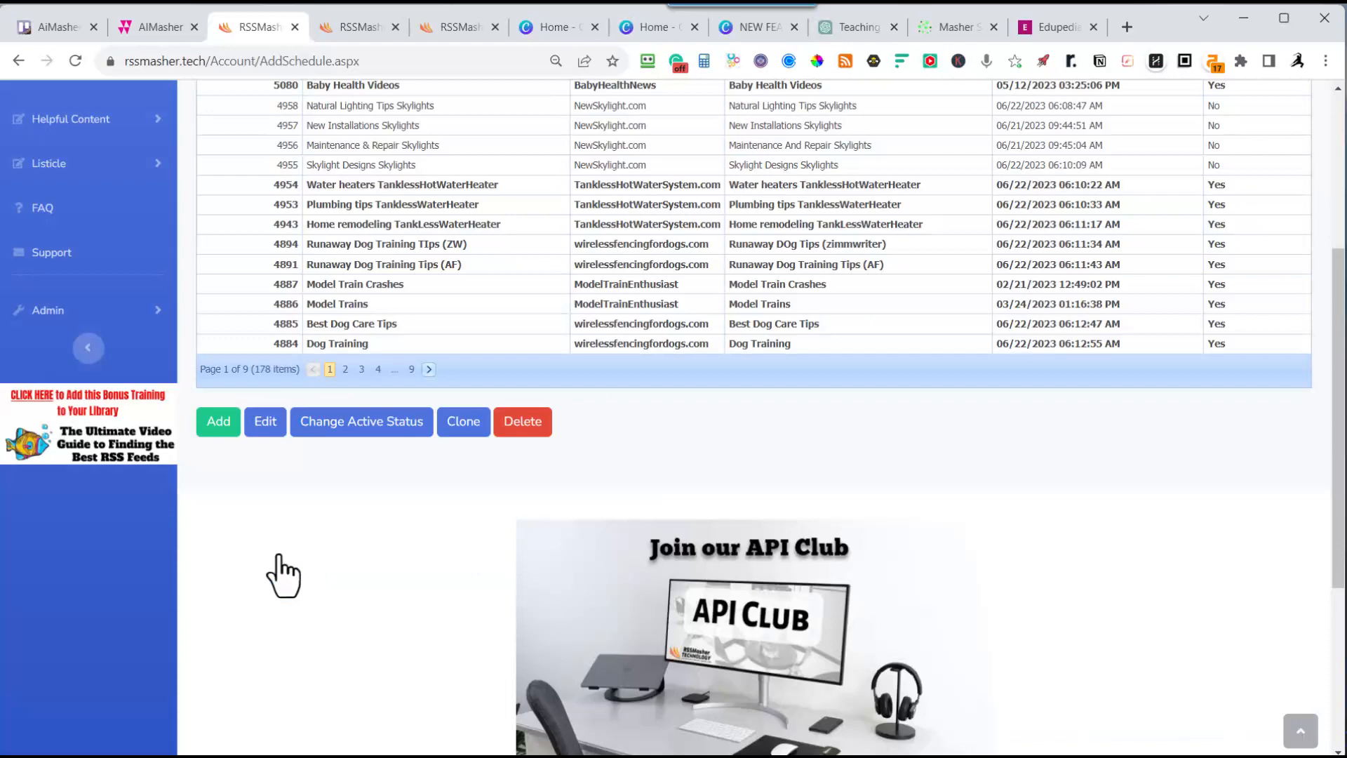
scroll(284, 575, up, 5)
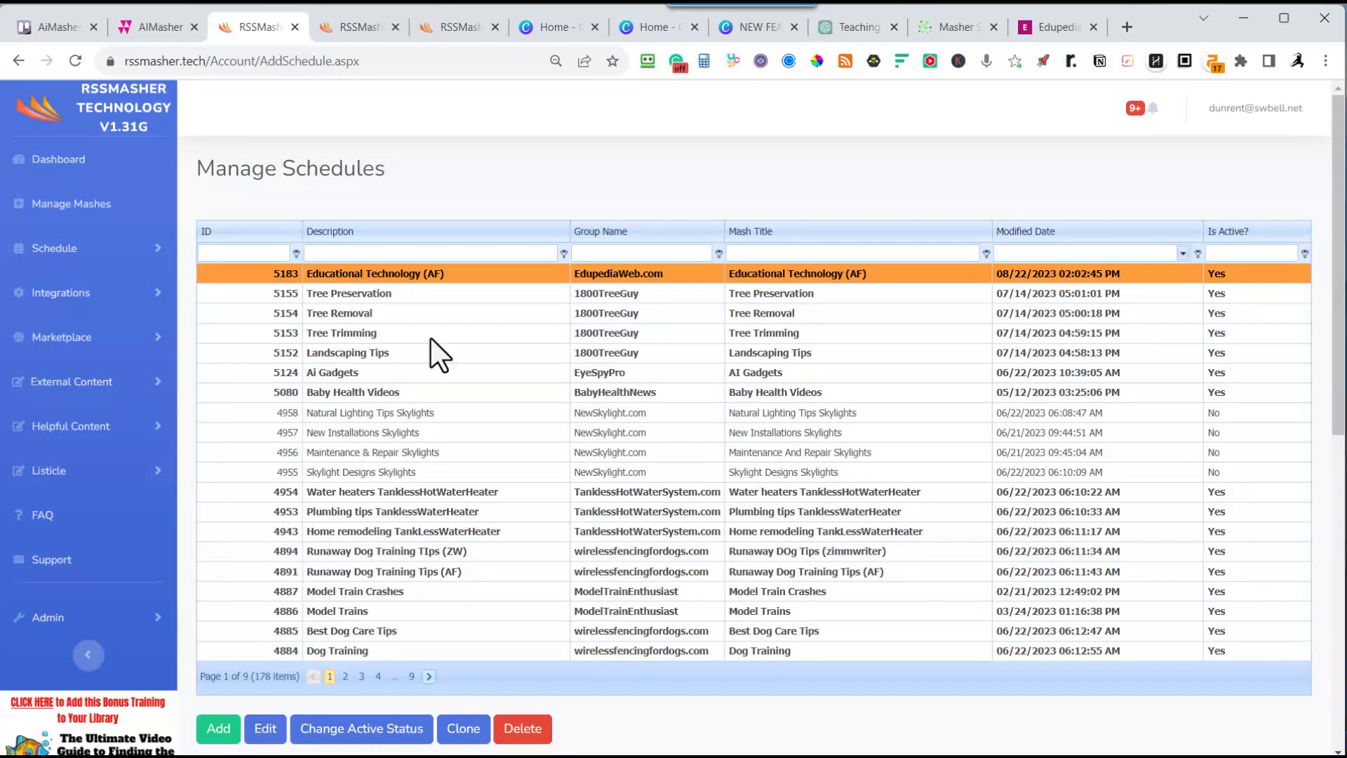
Switch to the PBN Topic Suggestions for Sites page in Notion and review the EdupediaWeb.com blog categories
key(alt+Tab)
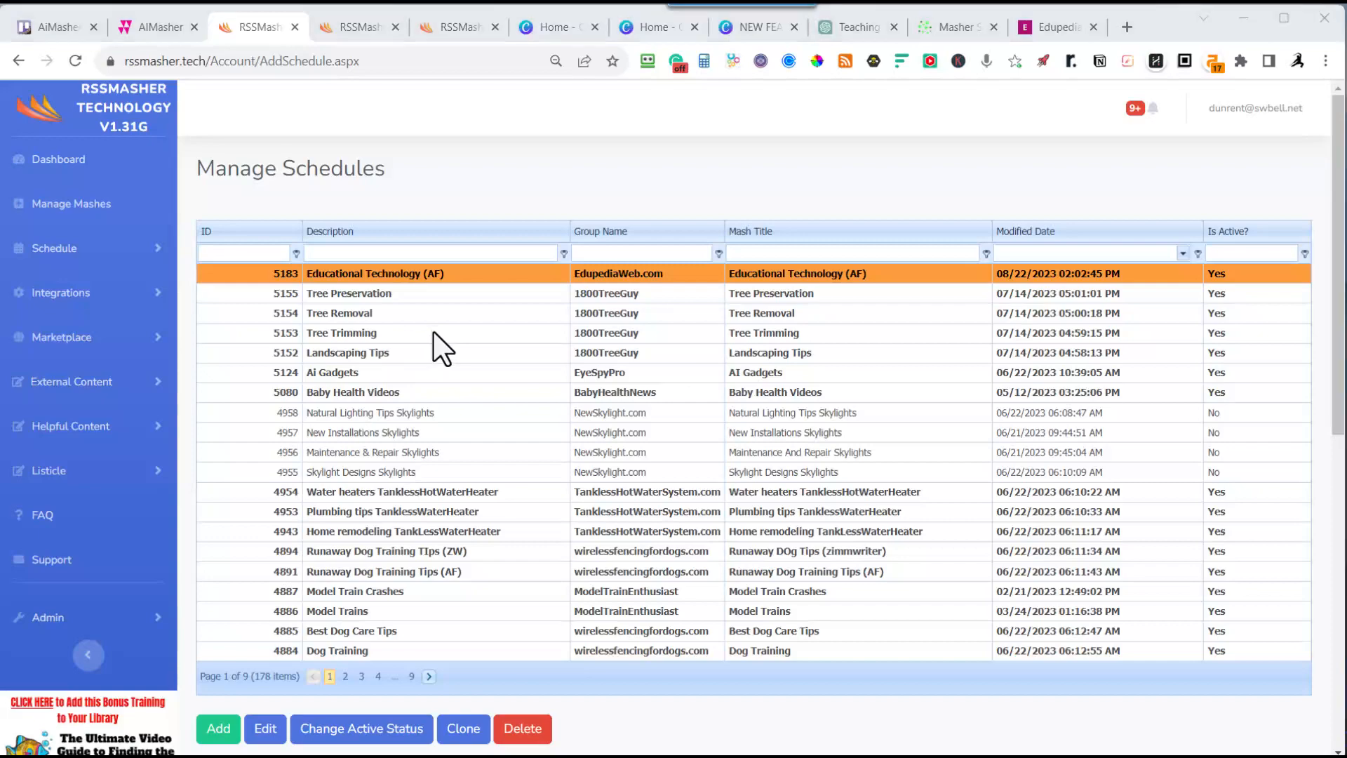
click(434, 344)
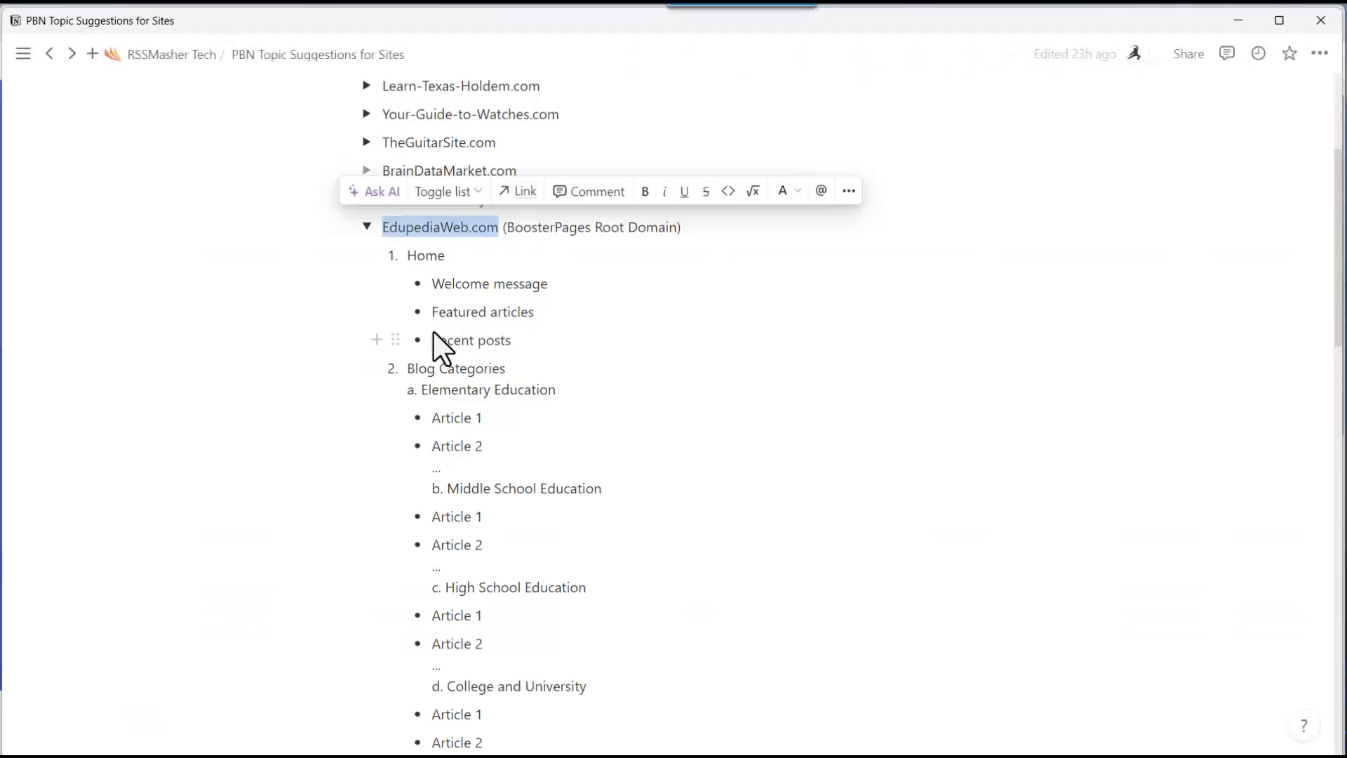
scroll(490, 329, down, 3)
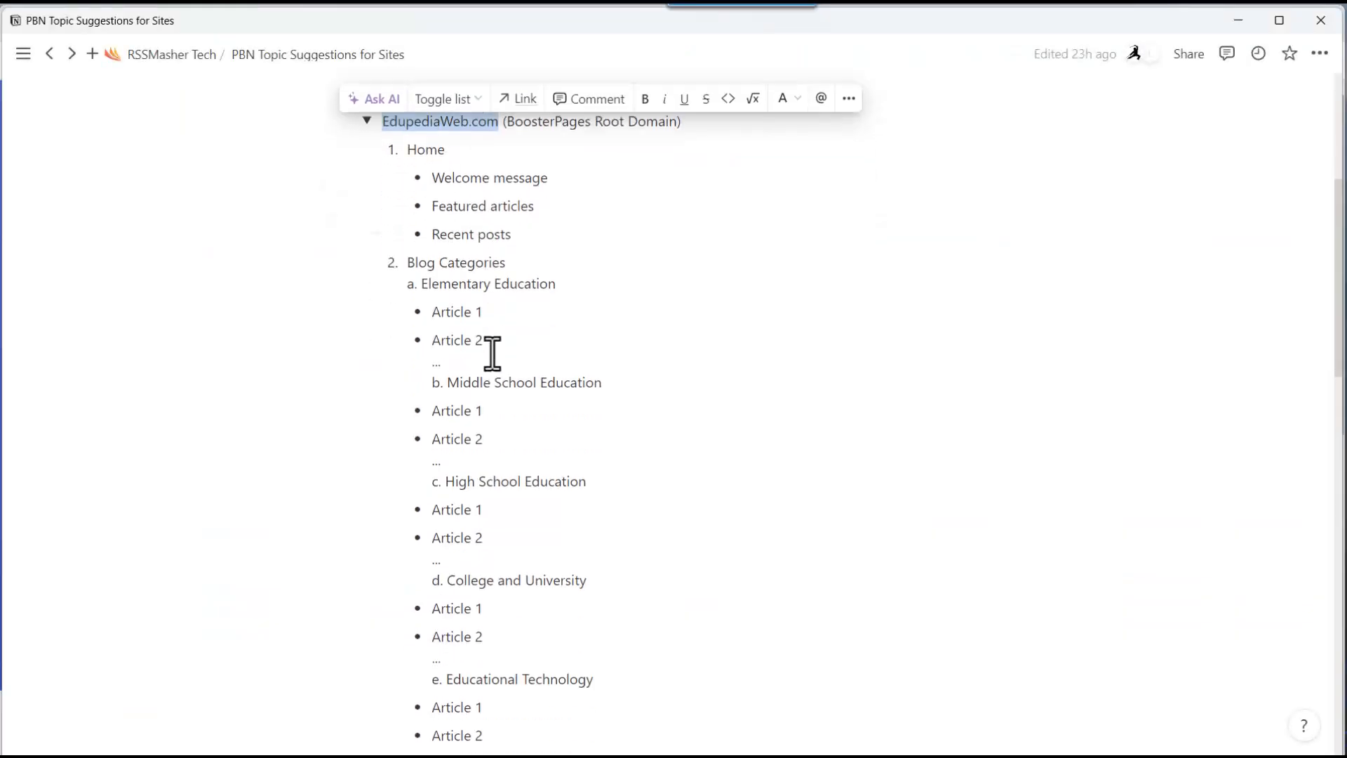
scroll(607, 466, down, 4)
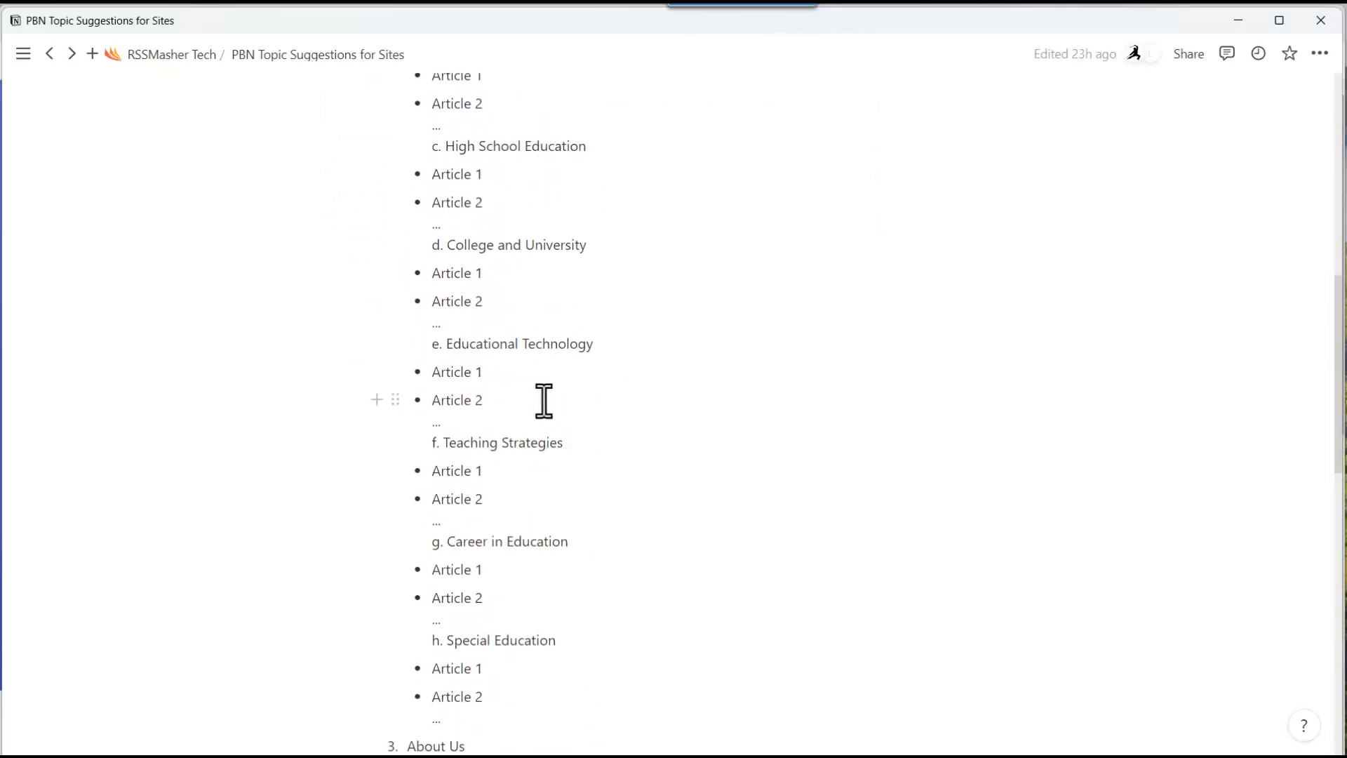
Switch to the Teaching Strategies conversation in ChatGPT and review its main keywords, sub-keywords and CSV-format list
key(alt+Tab)
click(848, 31)
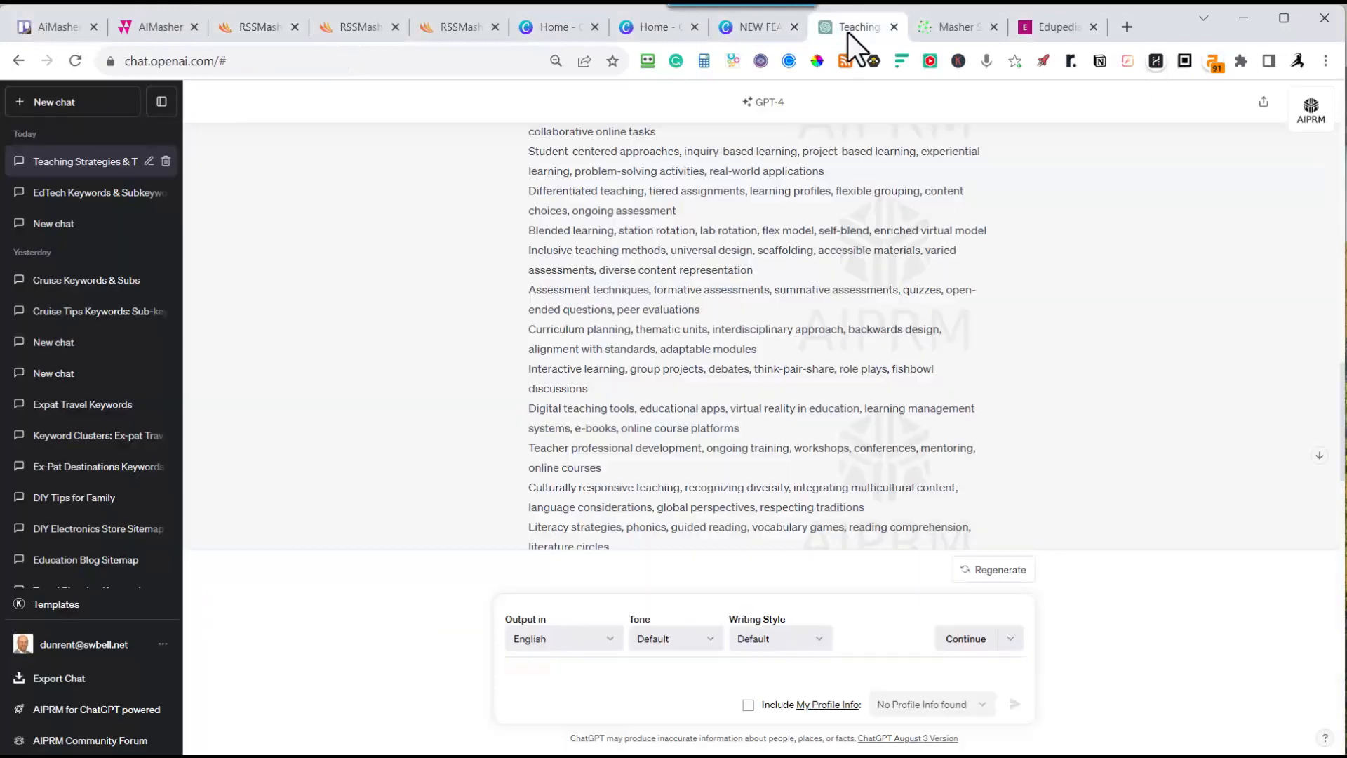
scroll(851, 235, up, 4)
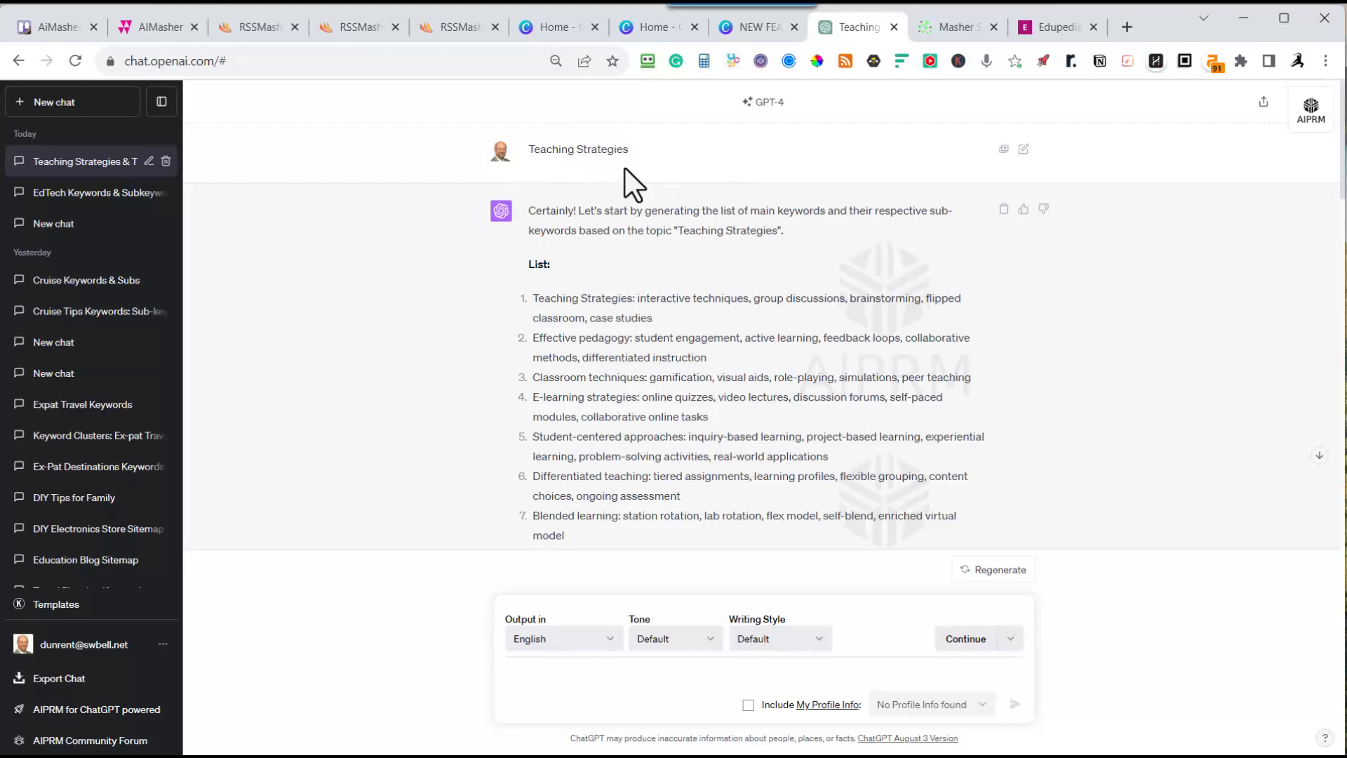
scroll(627, 183, down, 1)
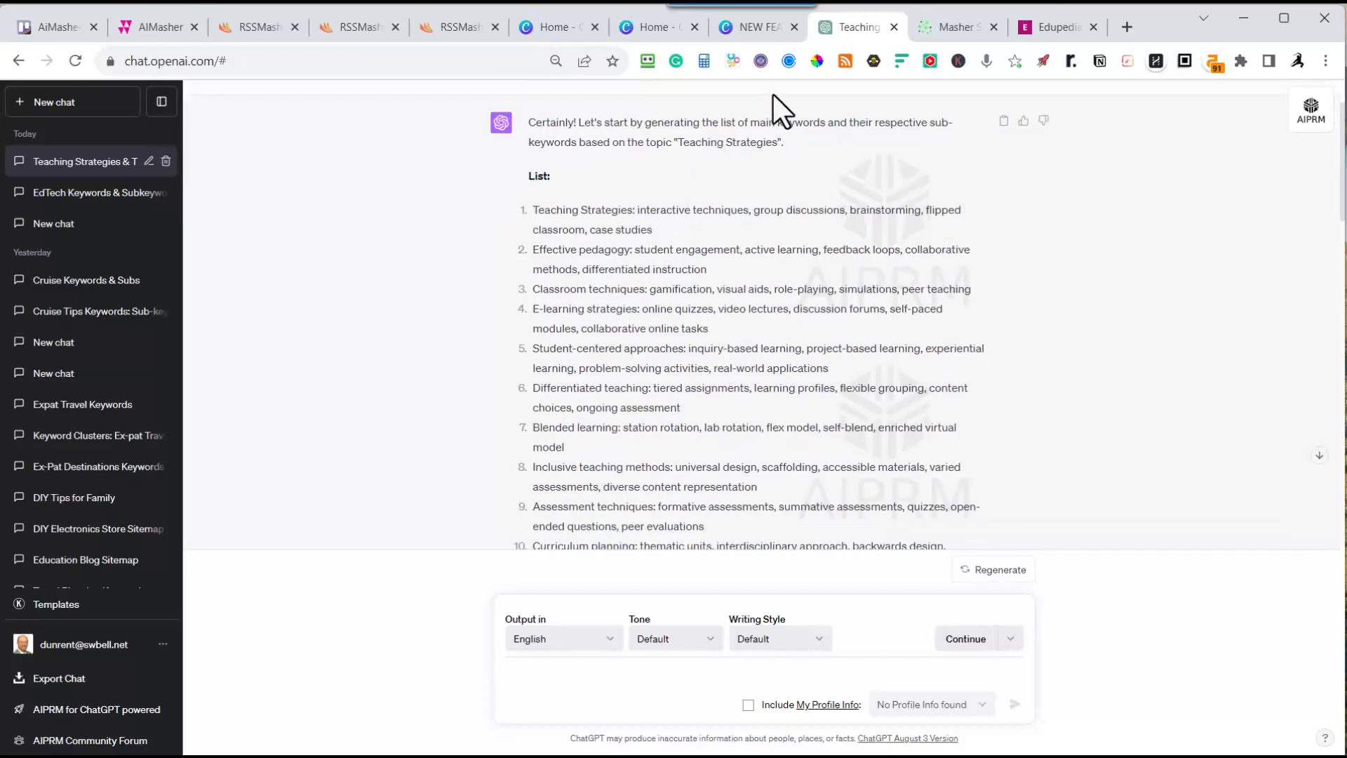
scroll(800, 217, down, 3)
scroll(801, 218, down, 10)
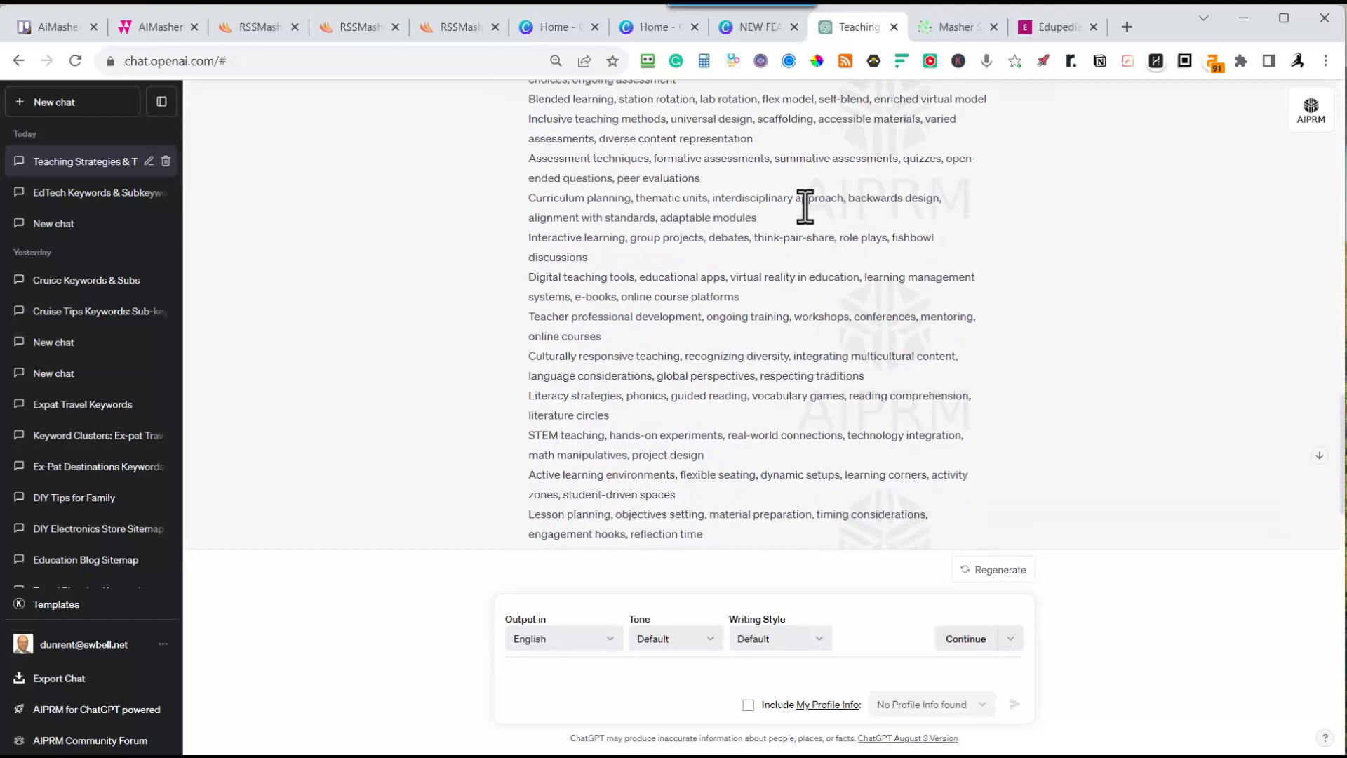
scroll(779, 239, up, 10)
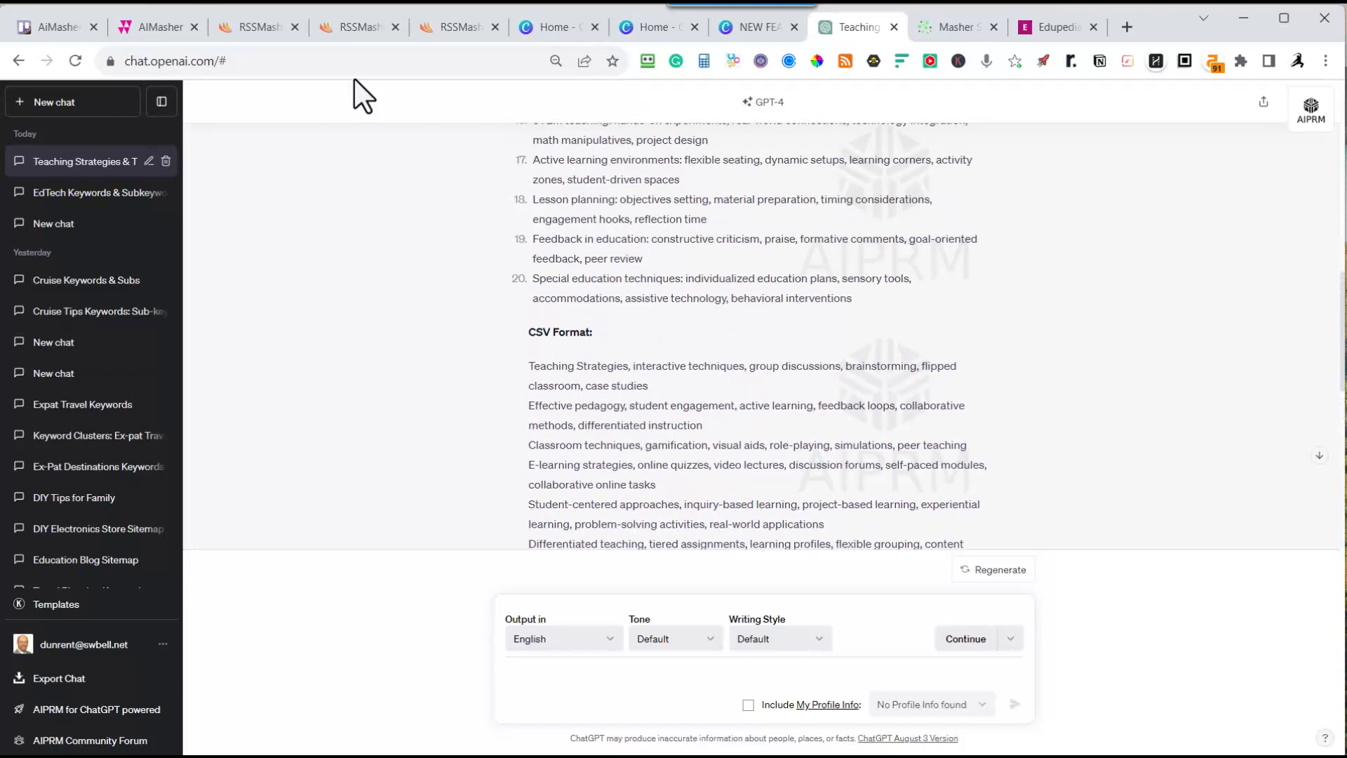
Switch to AIMasher and review the Teaching Strategies campaign's settings, uploaded keywords and Article Forge prompt results
click(158, 25)
scroll(801, 329, up, 20)
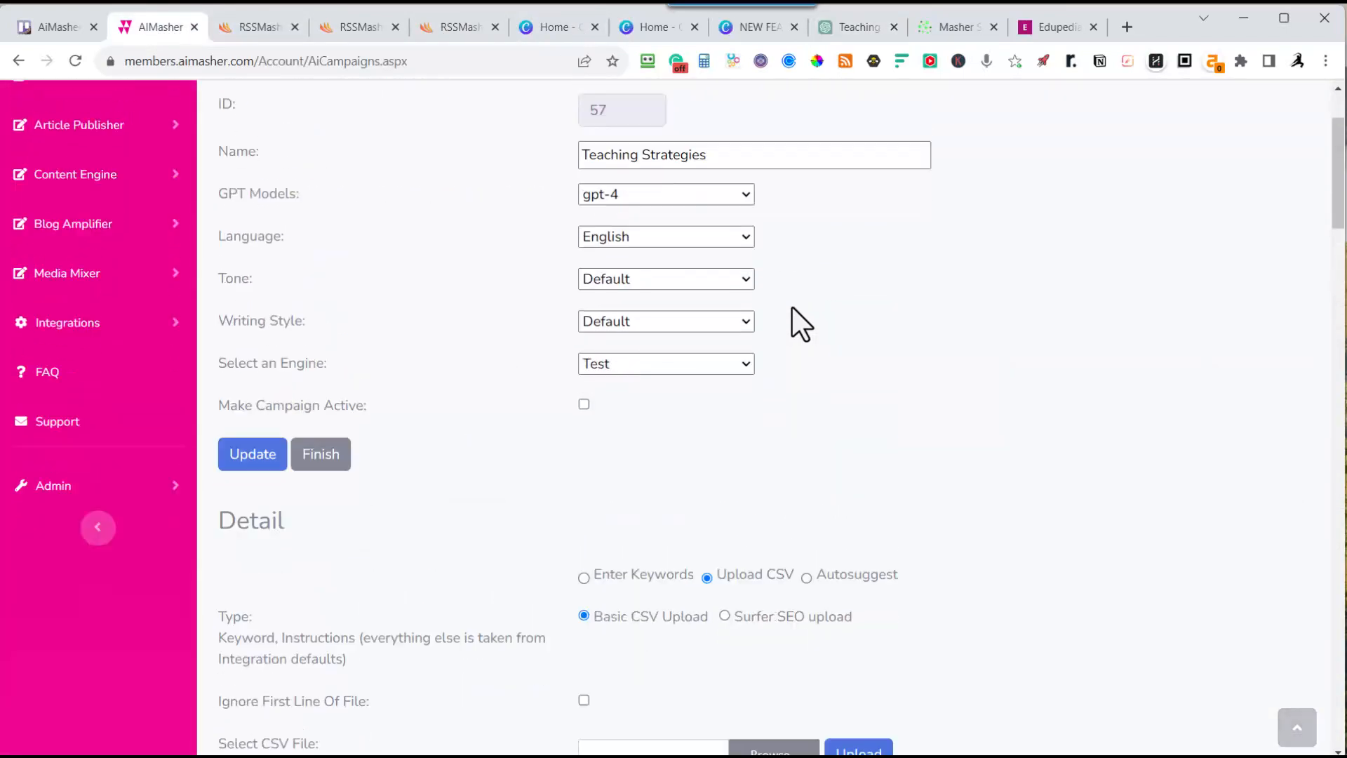
scroll(806, 313, down, 5)
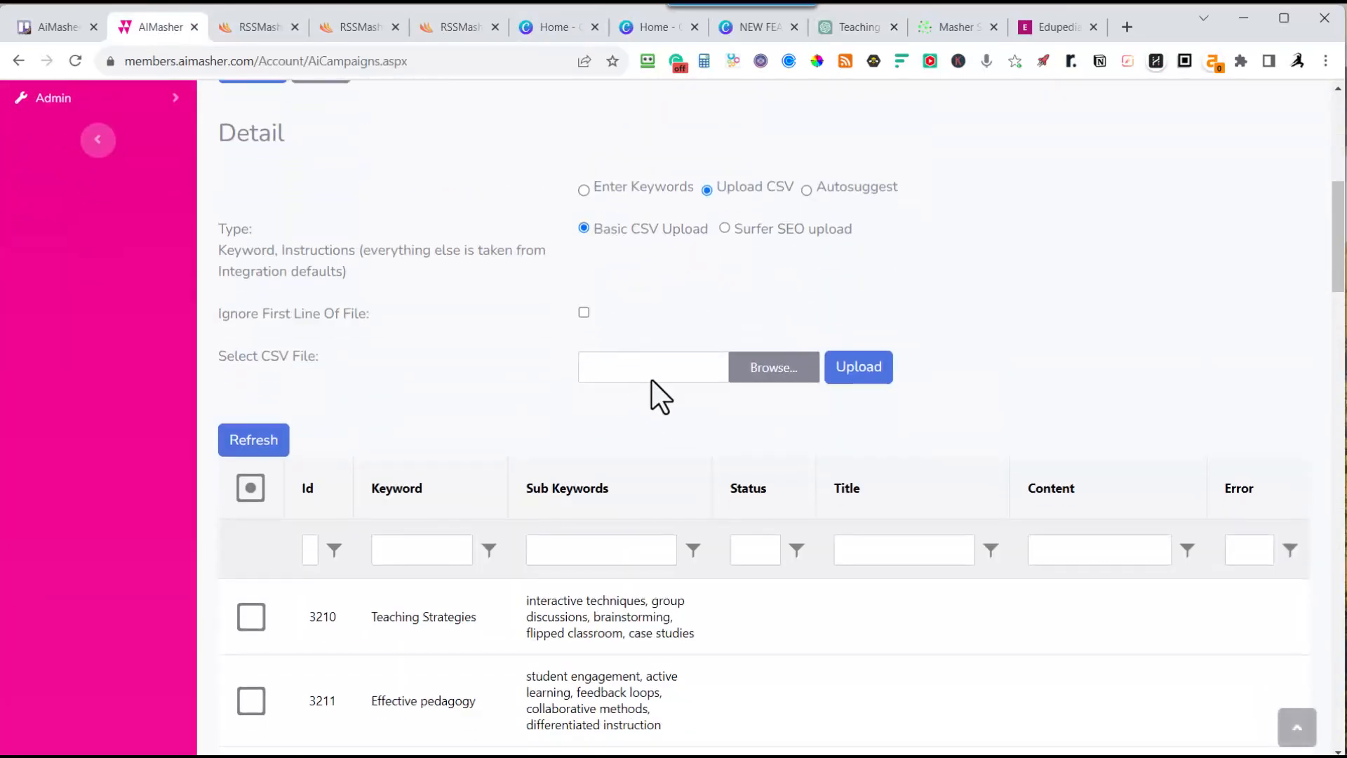
scroll(797, 433, down, 6)
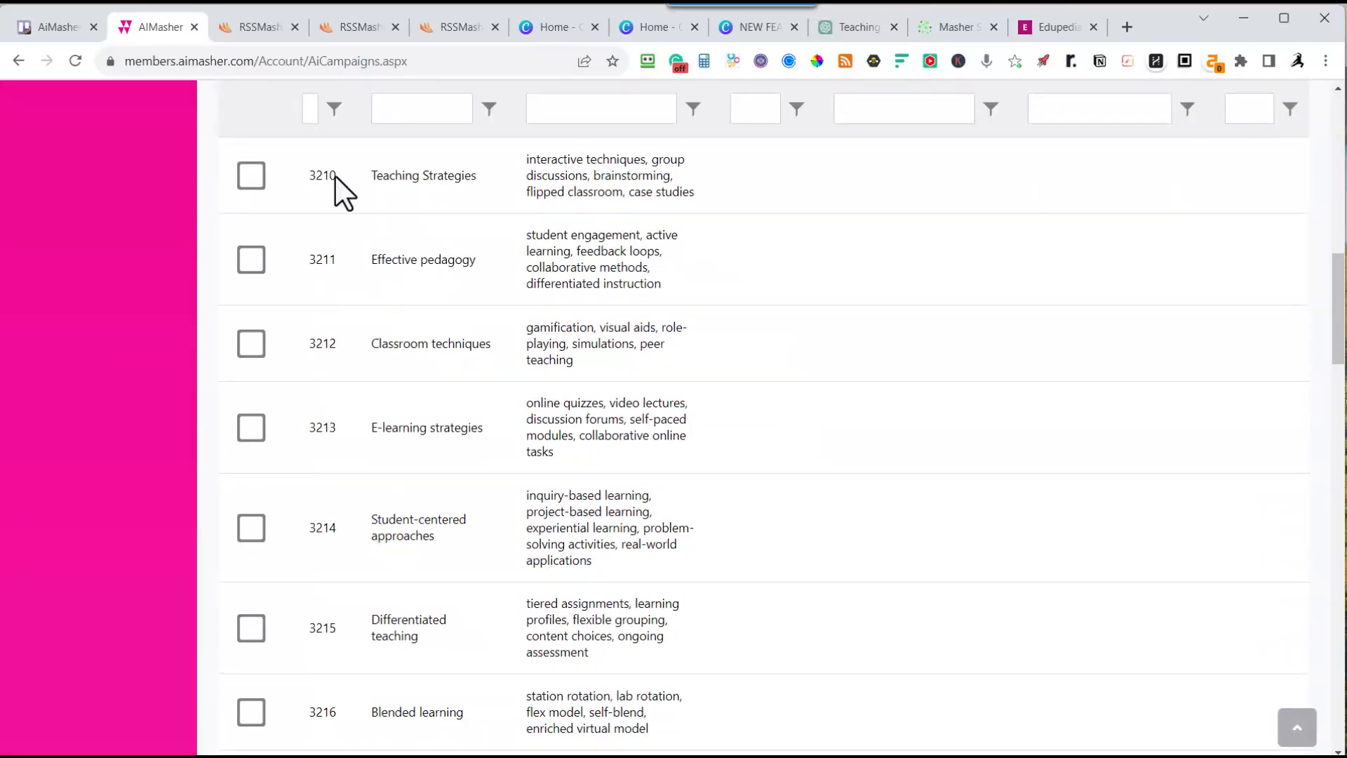
scroll(557, 426, down, 20)
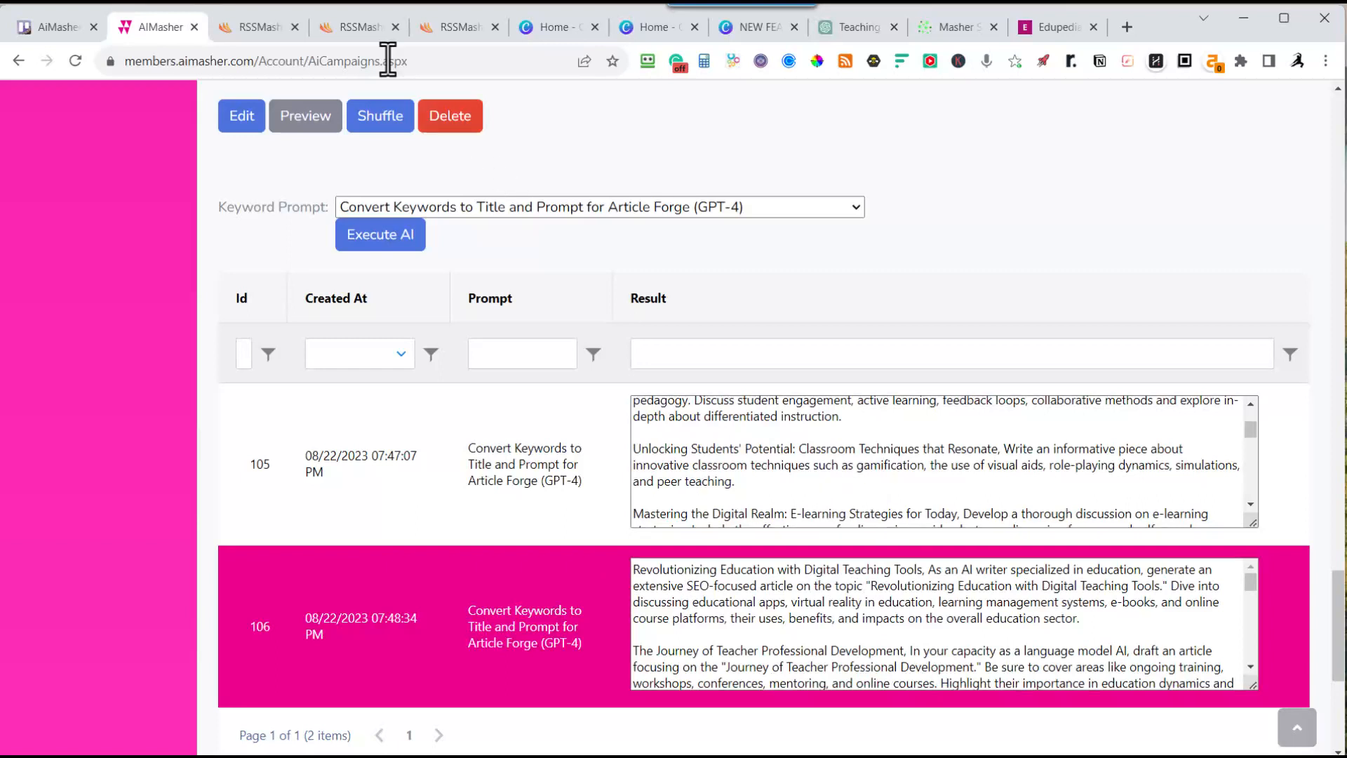
Switch to RSSMasher and open the Educational Technology (AF) mash for editing
click(271, 26)
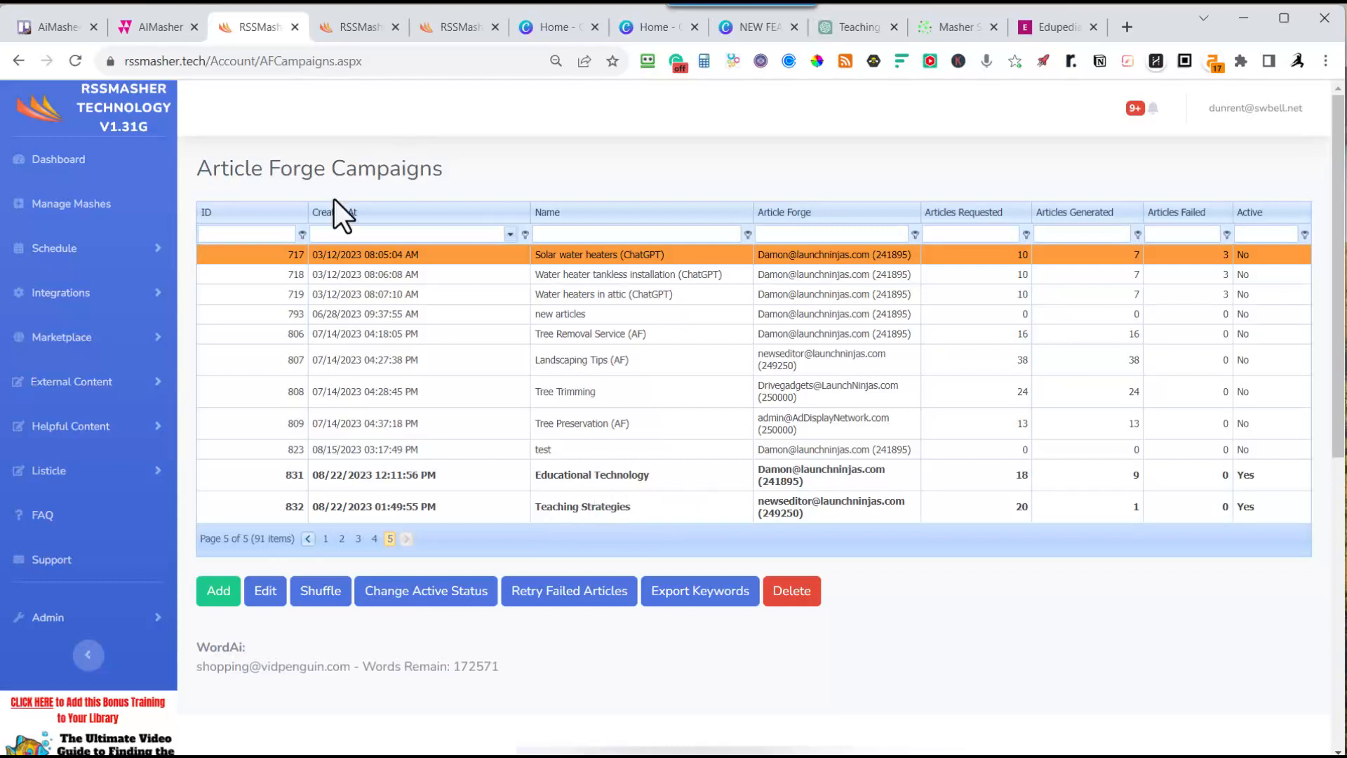
click(81, 203)
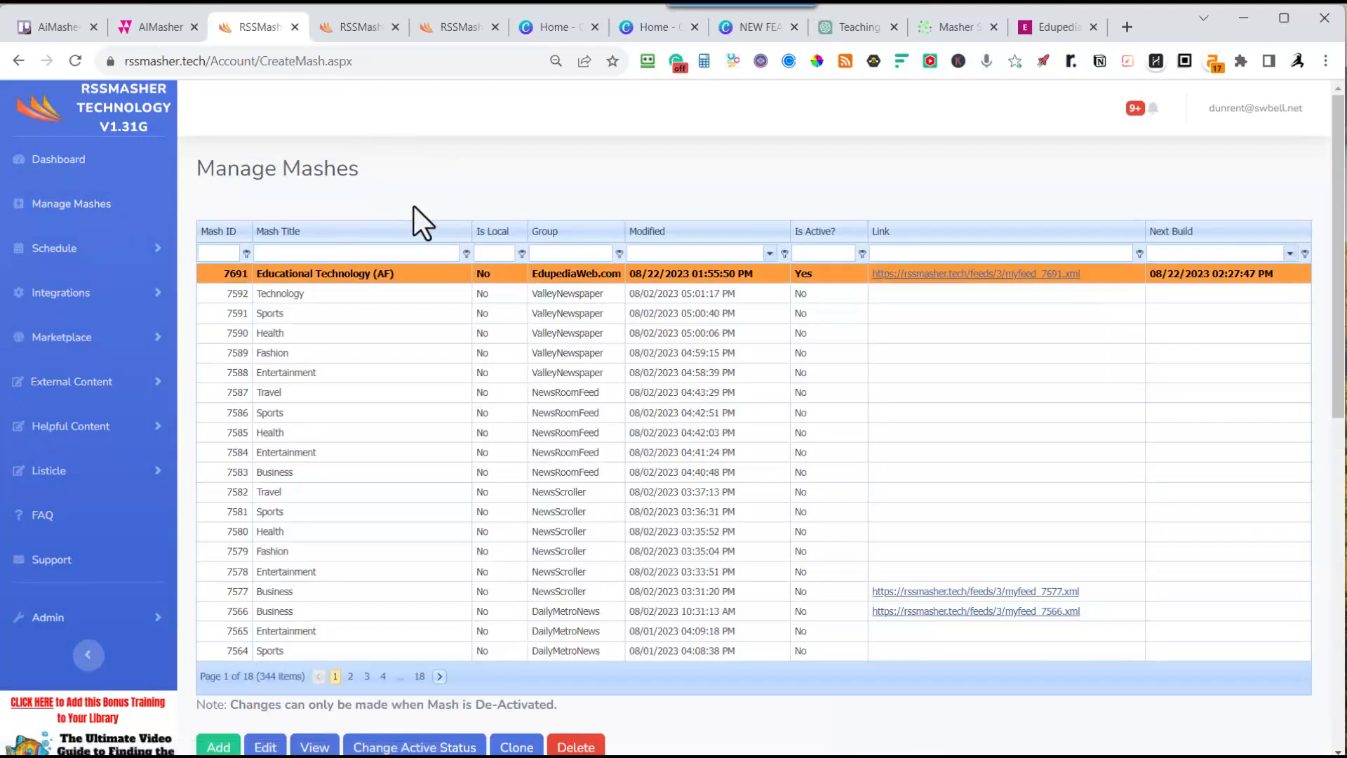
click(265, 748)
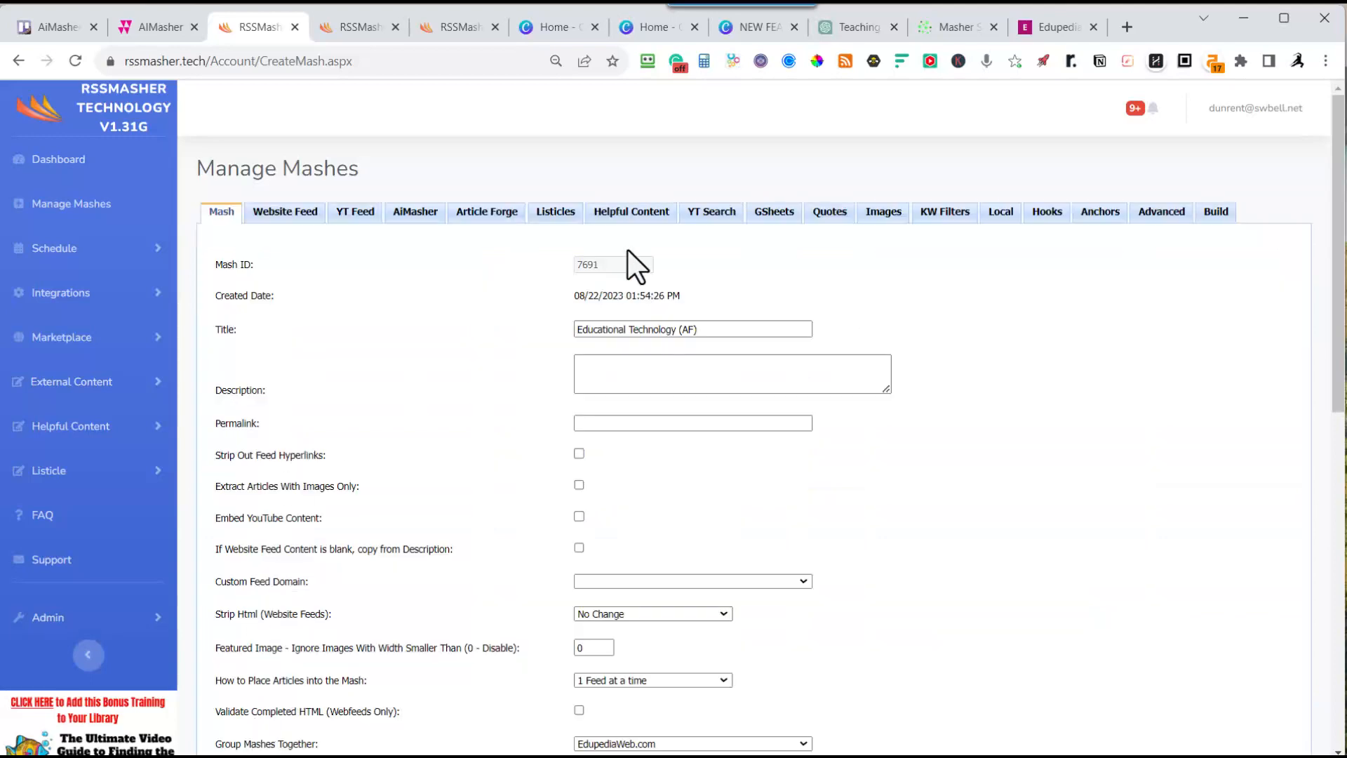
Add the Teaching Strategies Article Forge campaign to the mash, and finish and activate the mash
click(493, 221)
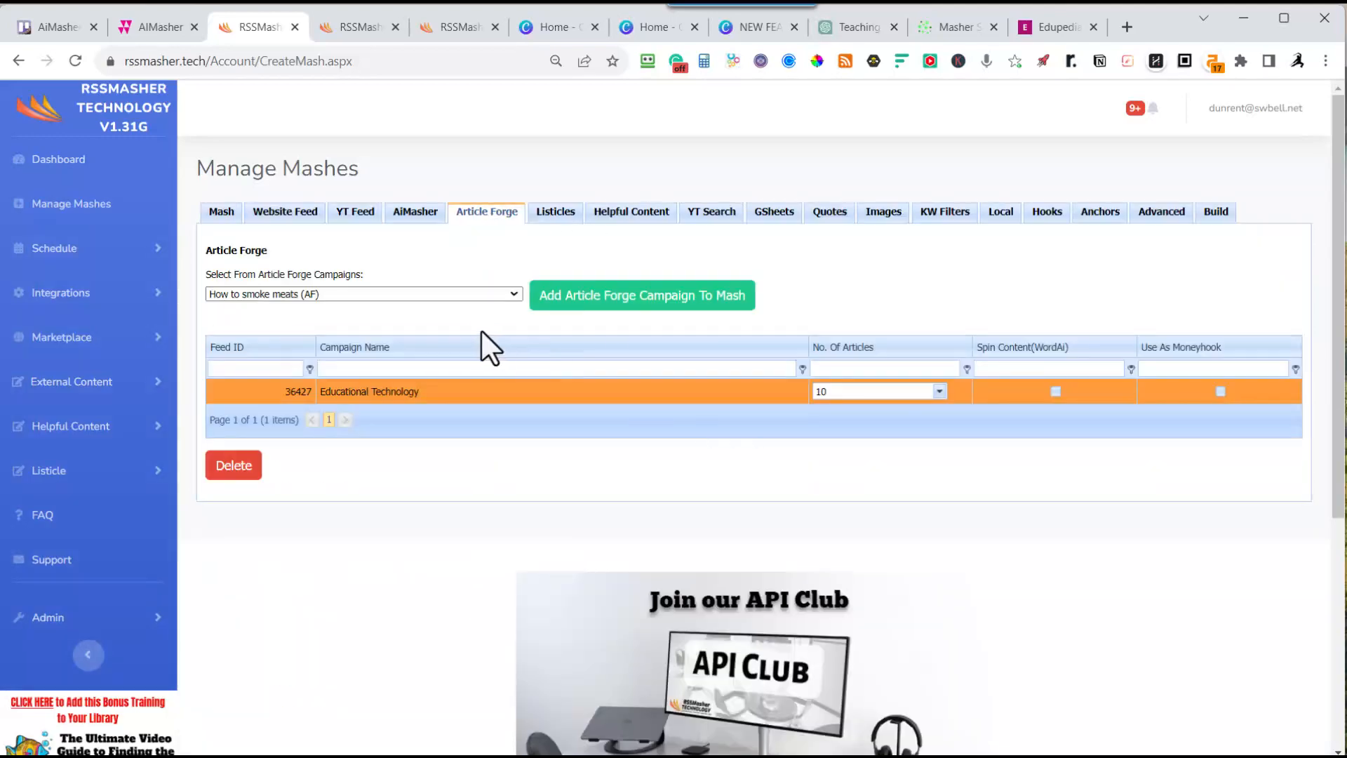
click(504, 295)
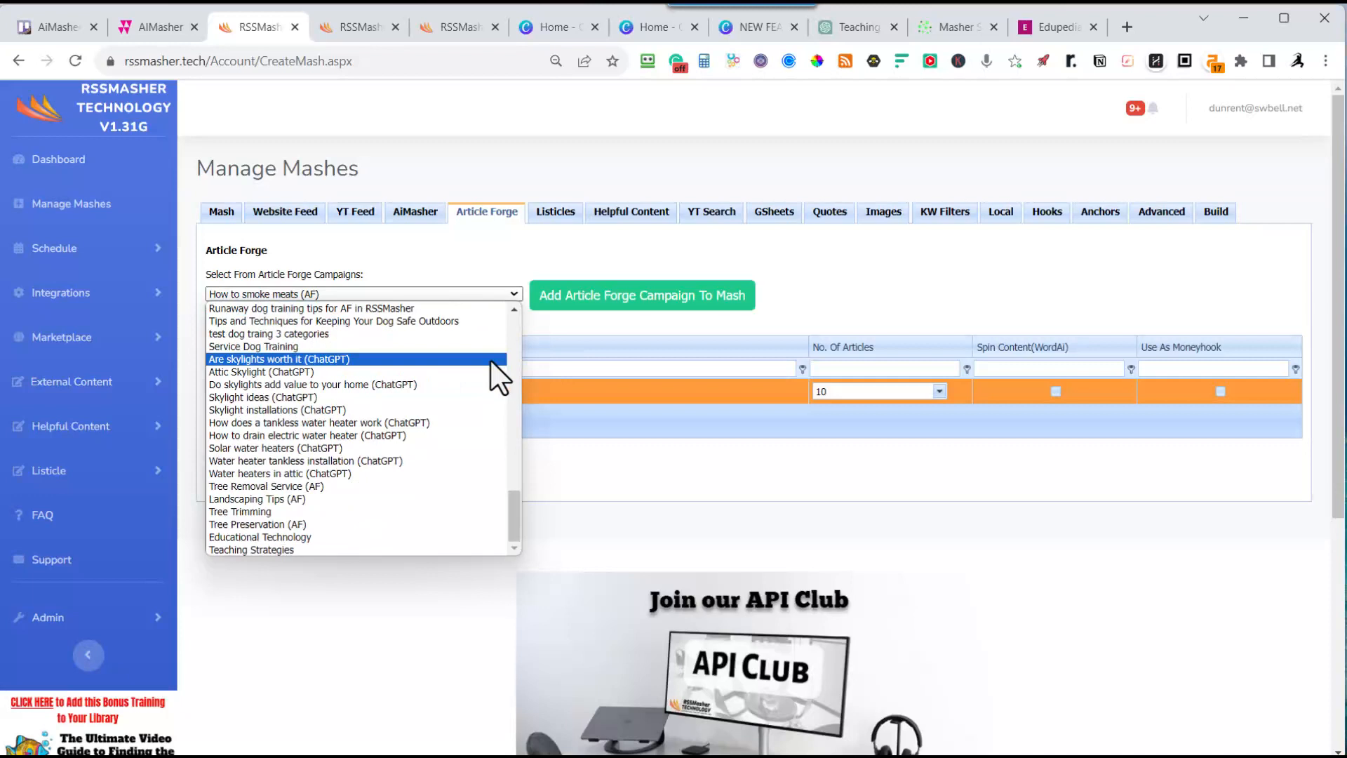
click(309, 549)
click(591, 300)
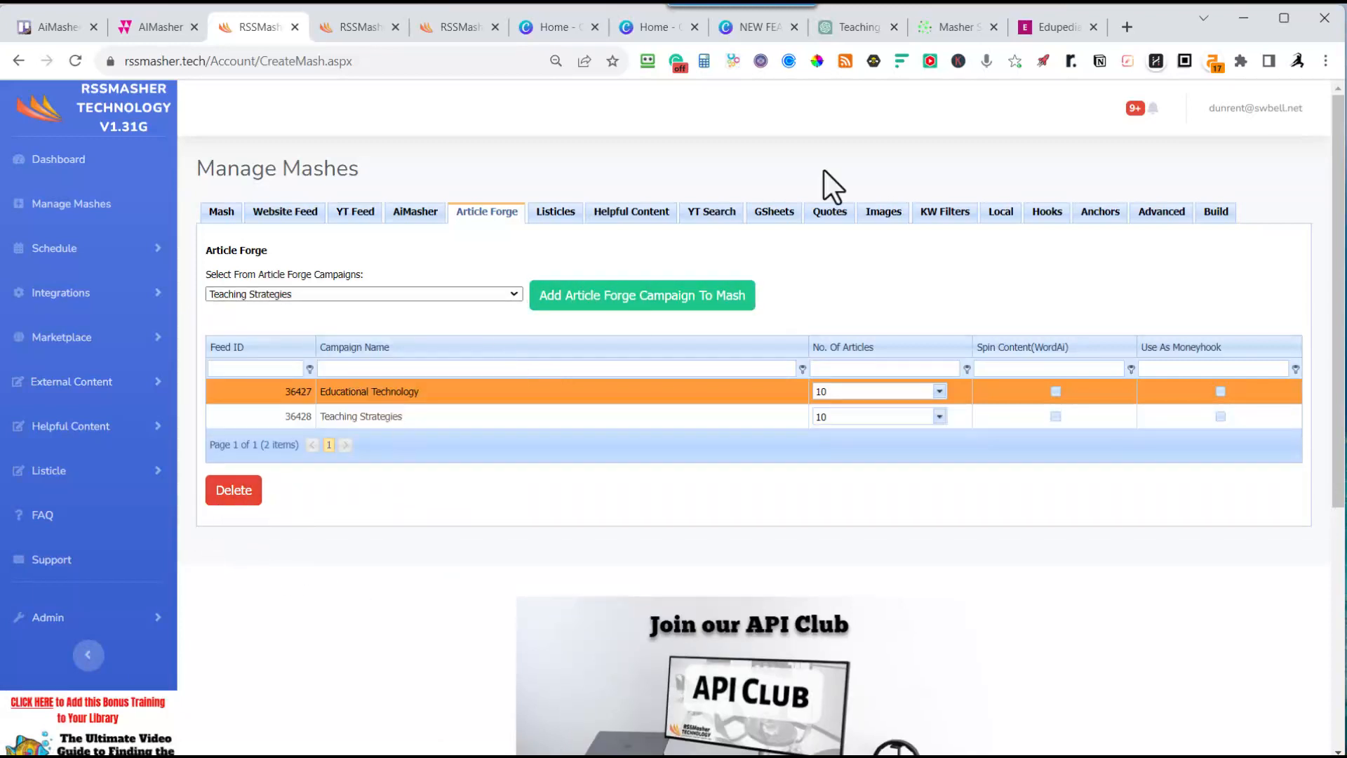
click(1216, 214)
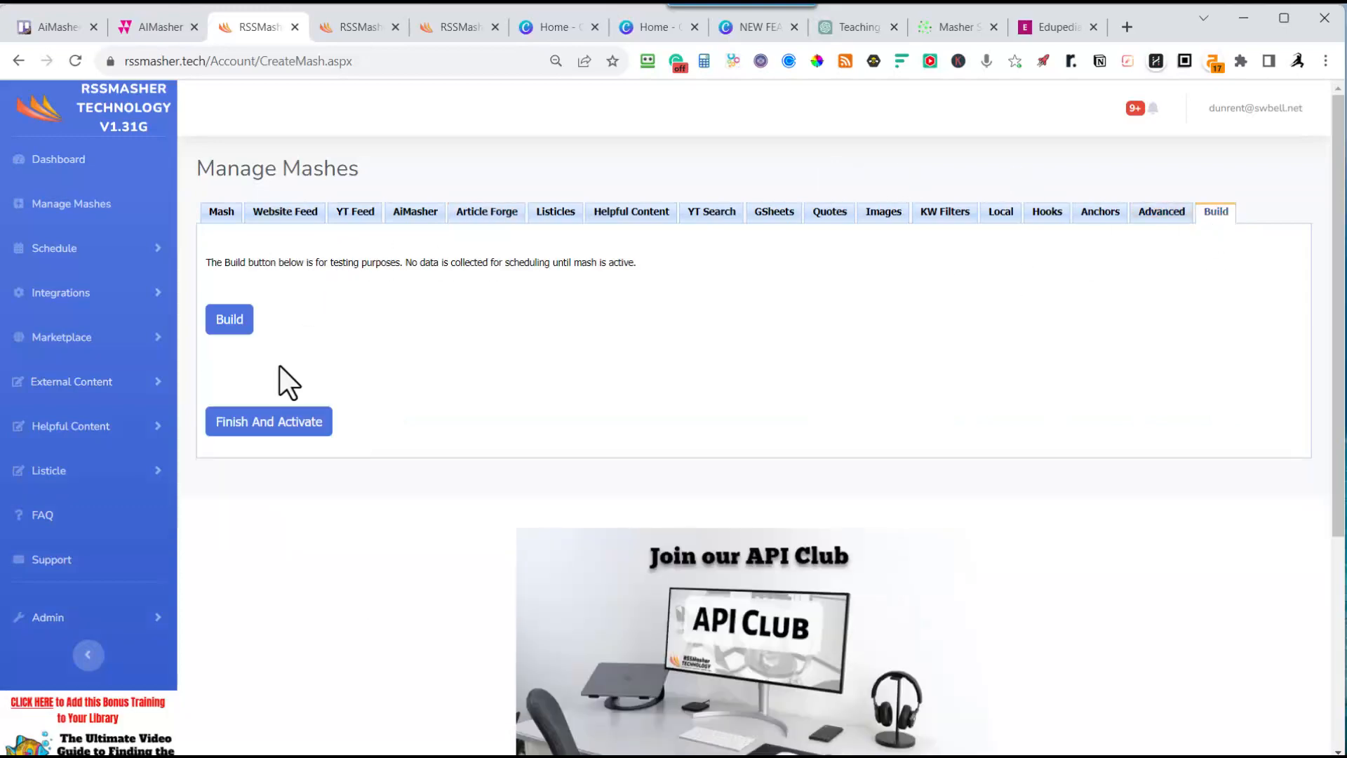
click(247, 442)
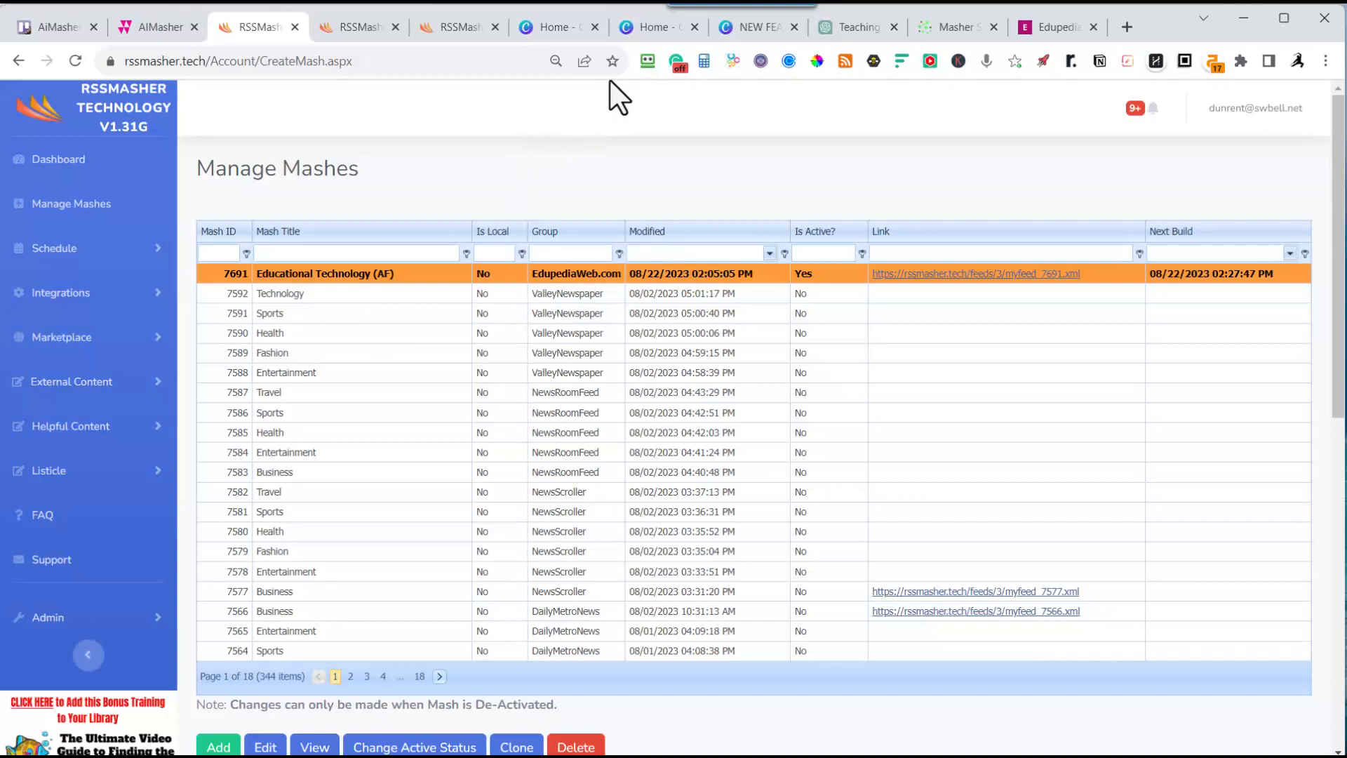
Switch to the NEW FEATURE in AIMAsher design in Canva and review its slides on the keyword-to-Article-Forge workflow
click(727, 31)
scroll(593, 365, down, 3)
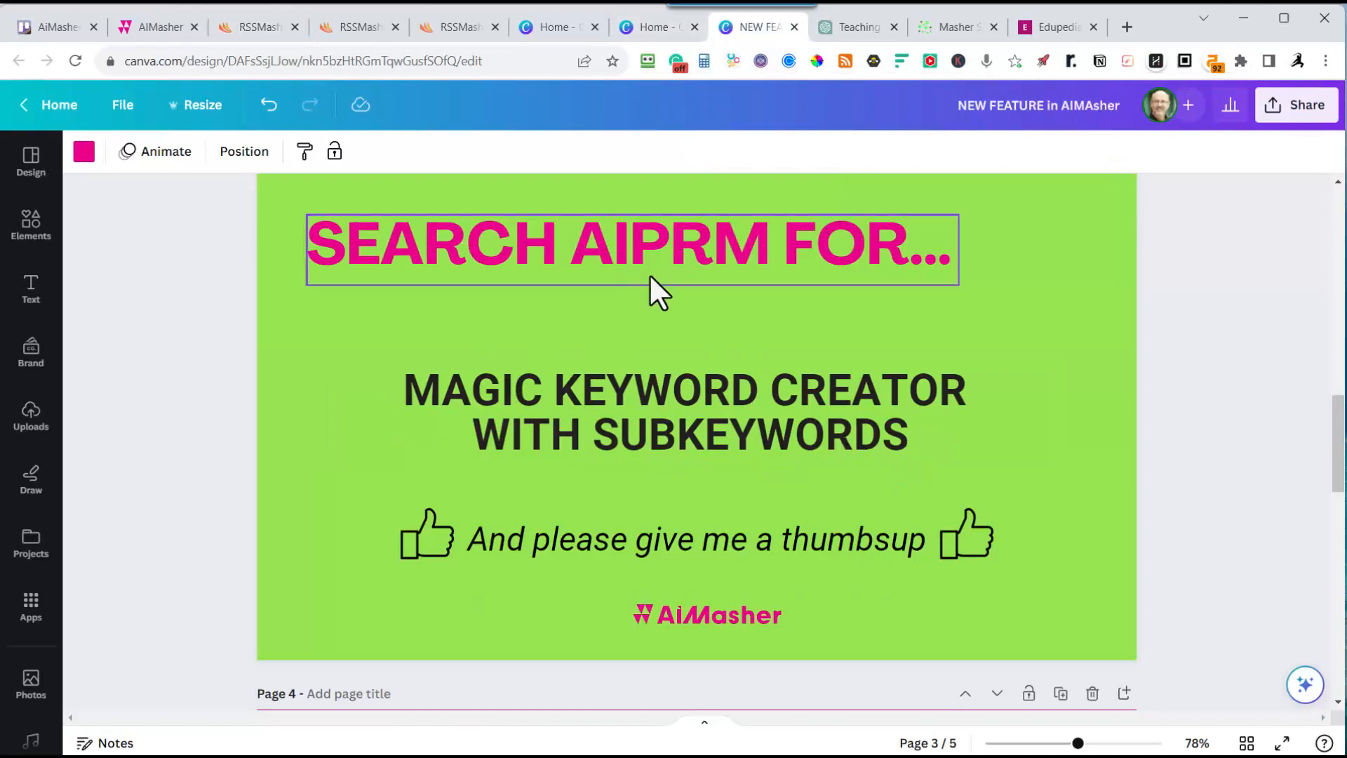
scroll(653, 291, down, 2)
scroll(677, 292, down, 8)
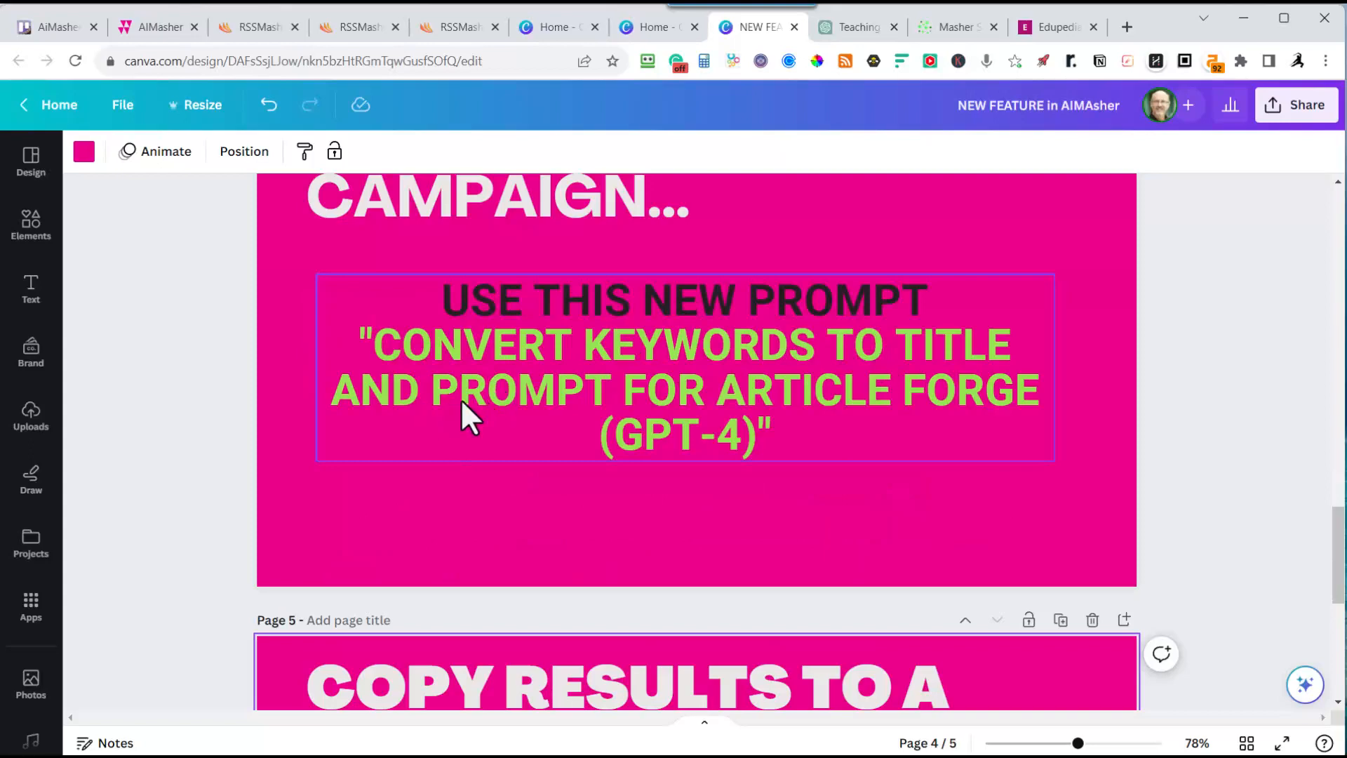
scroll(818, 407, down, 8)
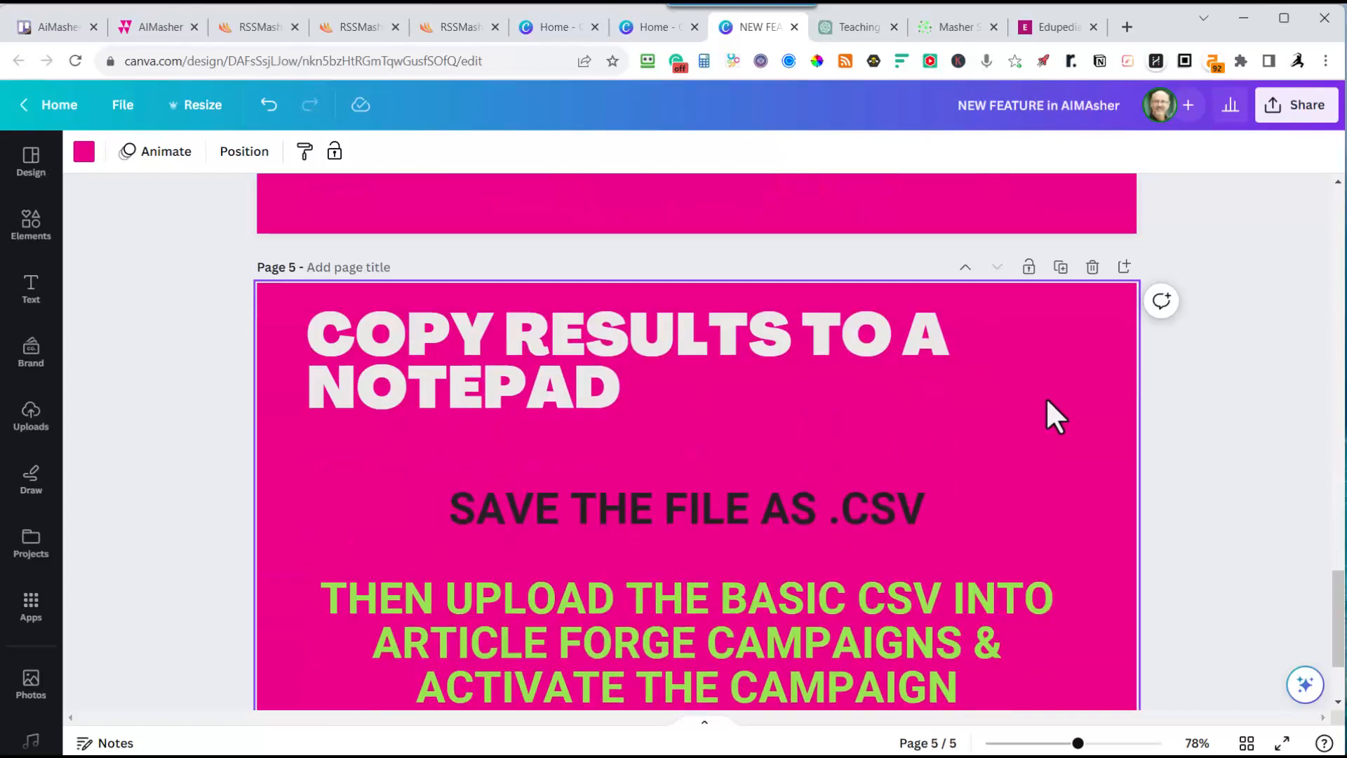
scroll(635, 375, down, 1)
scroll(640, 368, down, 2)
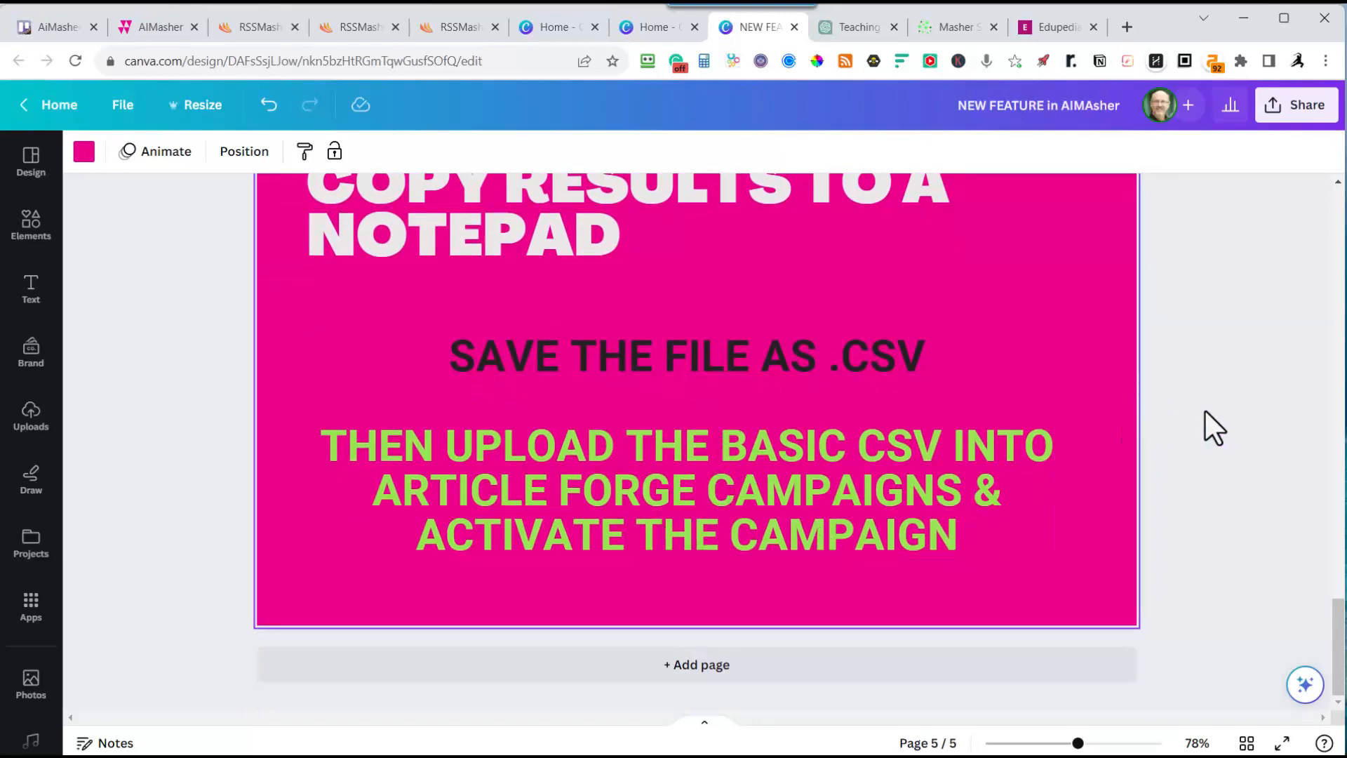
scroll(1204, 421, up, 8)
scroll(1200, 382, up, 20)
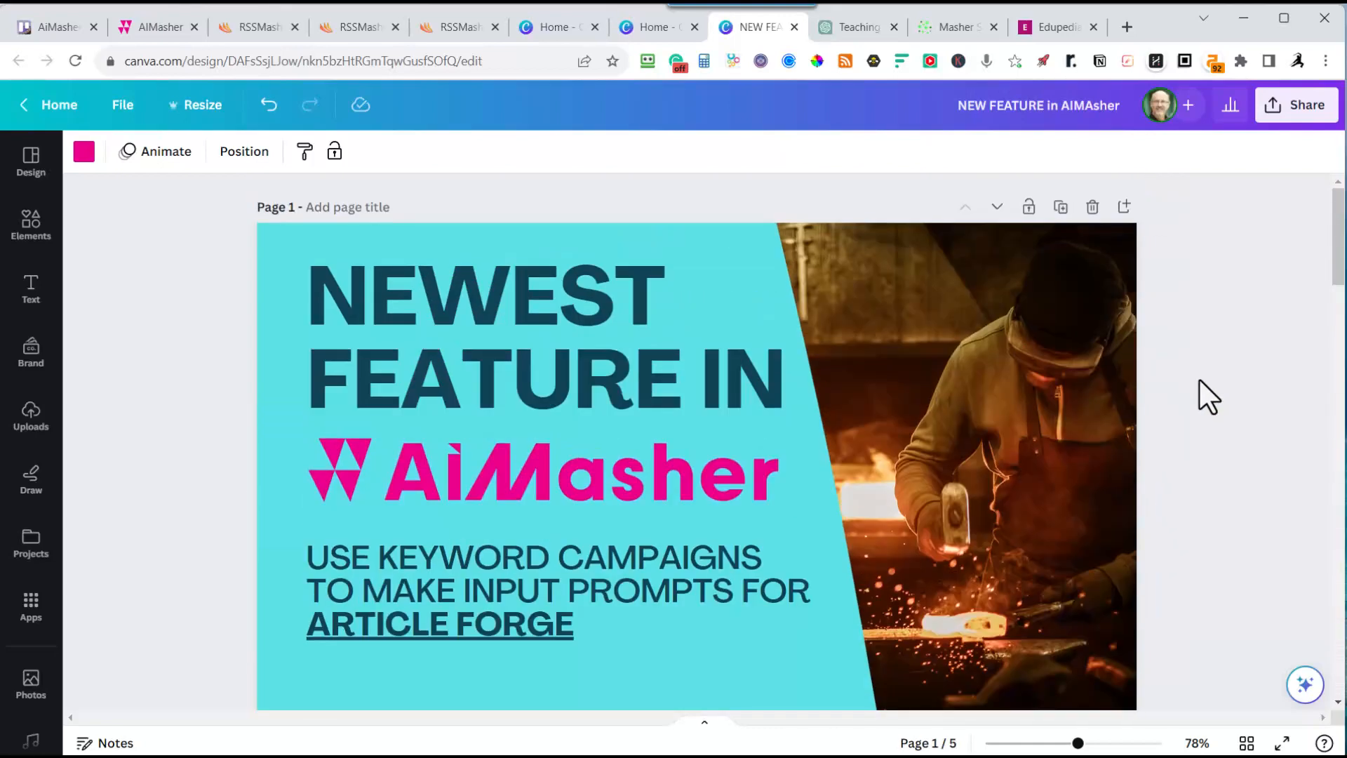